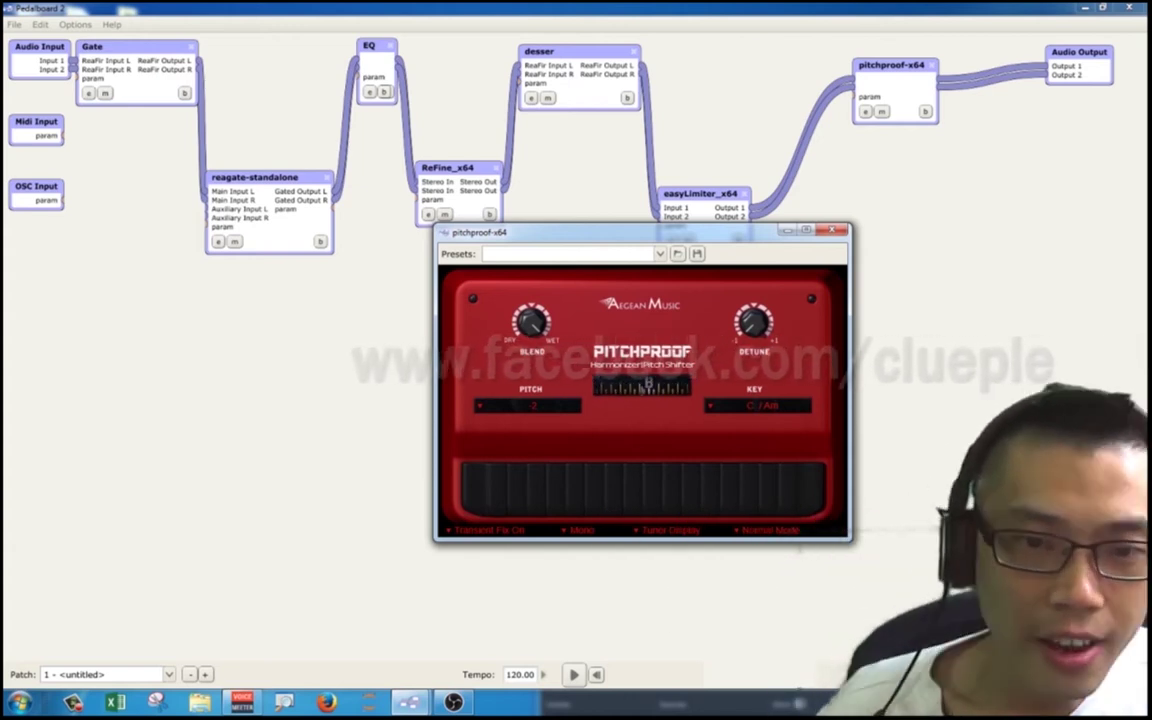
mouse_move(530, 322)
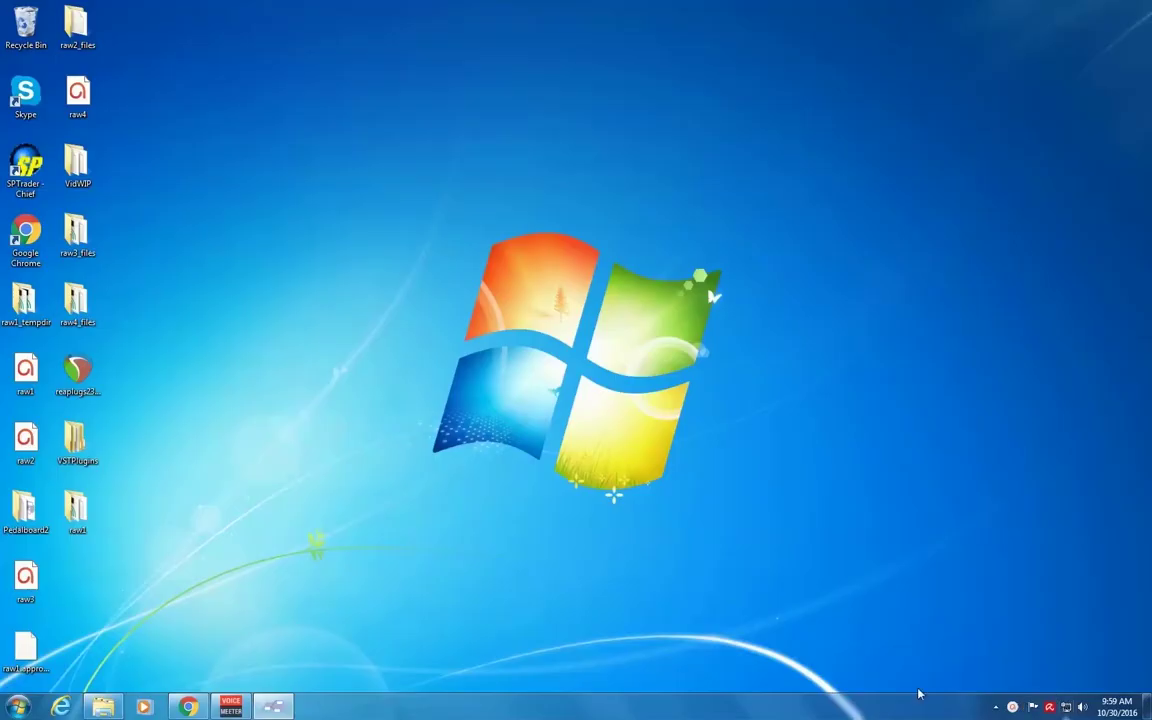
Search the web for "voicemeeter banana" in a new incognito browser window.
right_click(188, 707)
click(188, 608)
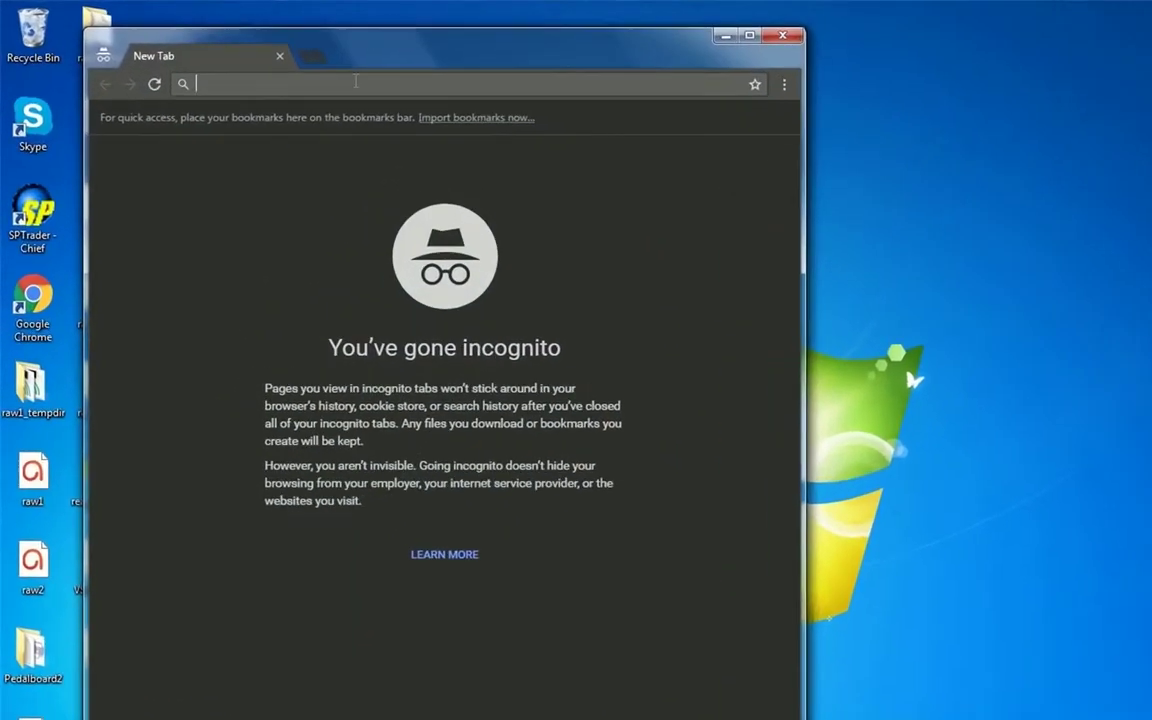
text(voice)
text(meeter ban)
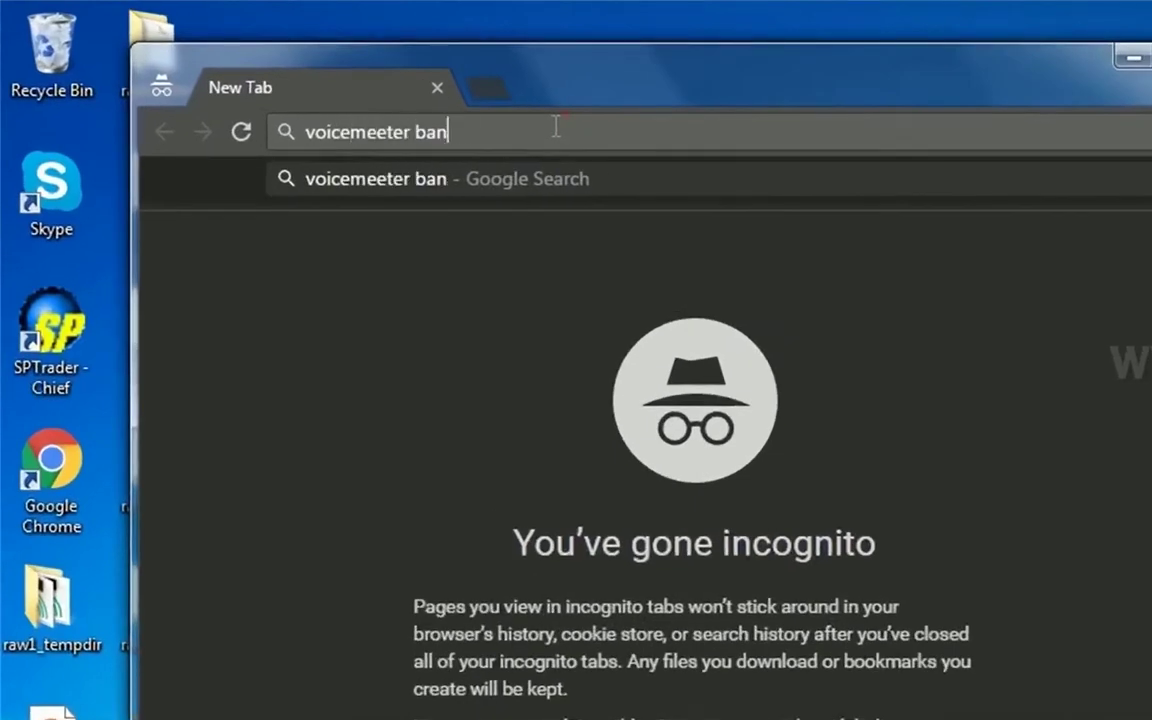
text(ana)
key(Return)
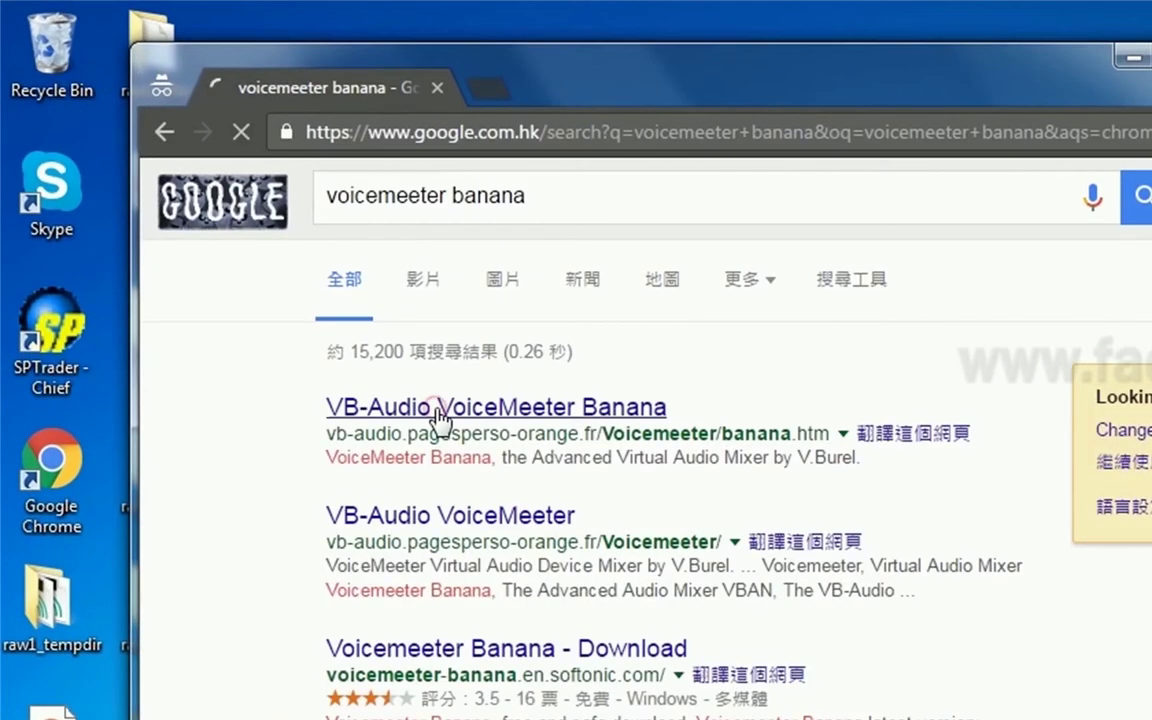
Open the VB-Audio VoiceMeeter Banana page and look through its content.
click(435, 408)
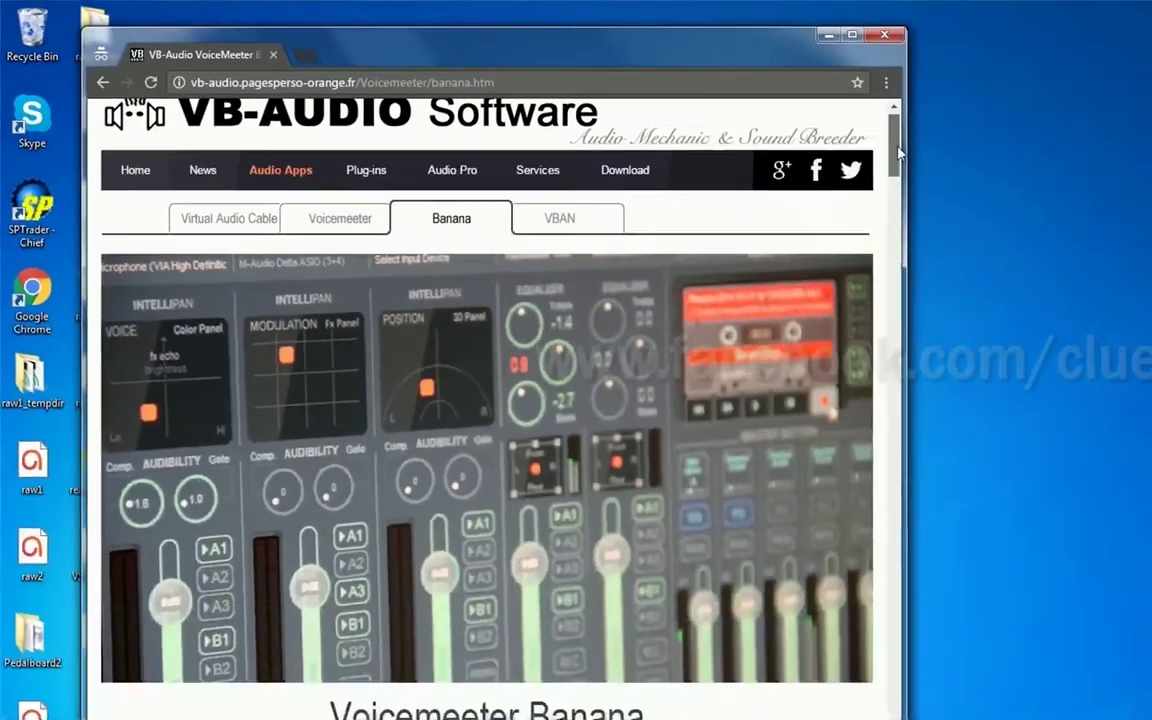
drag(897, 150, 919, 424)
drag(763, 352, 763, 160)
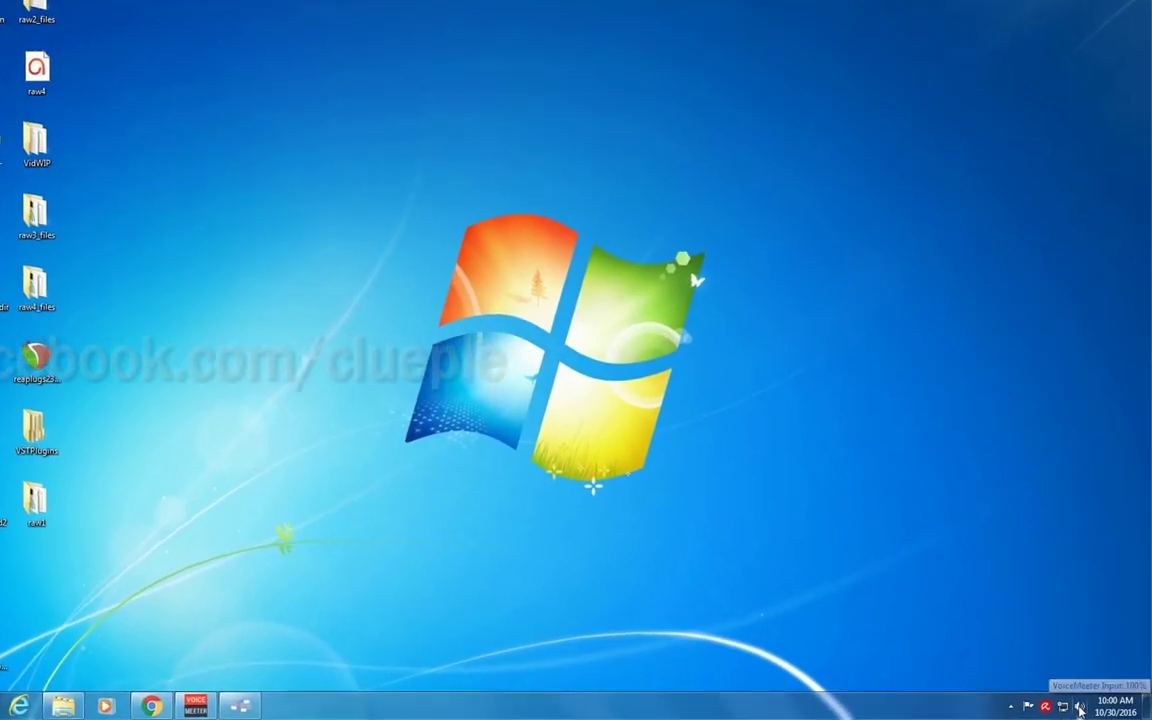
Open the Windows playback devices and check the VoiceMeeter Input (VB-Audio VoiceMeeter VAIO) entry.
right_click(1083, 708)
key(Escape)
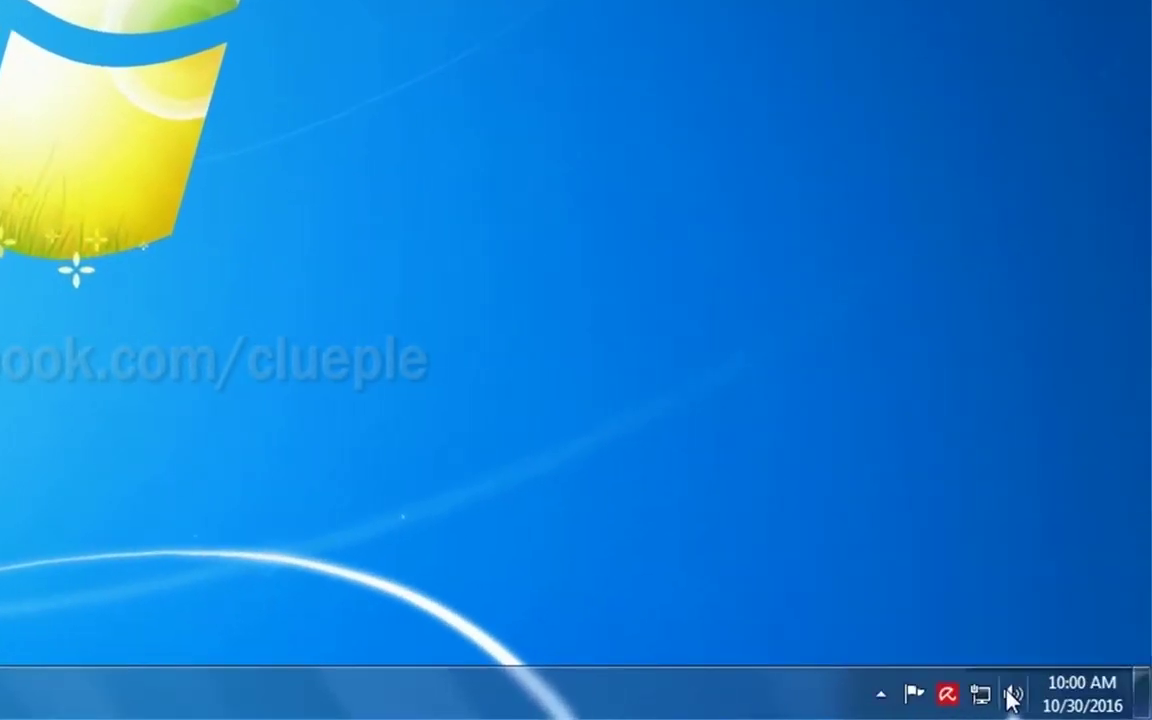
right_click(1012, 700)
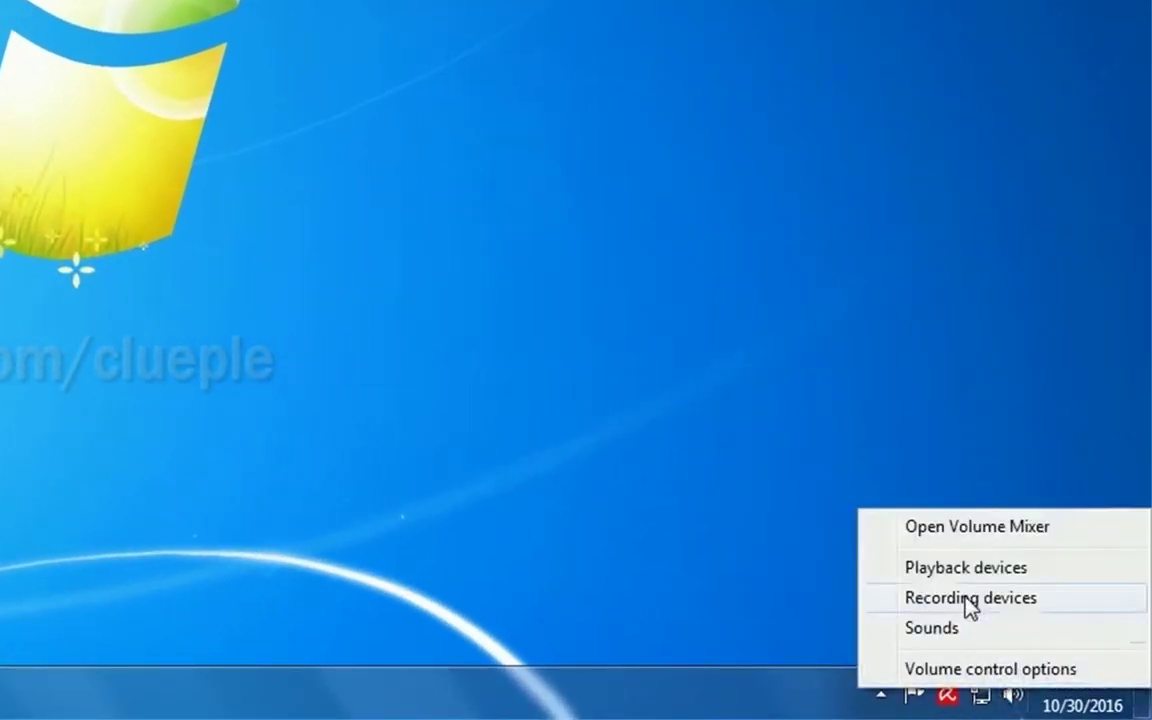
click(938, 567)
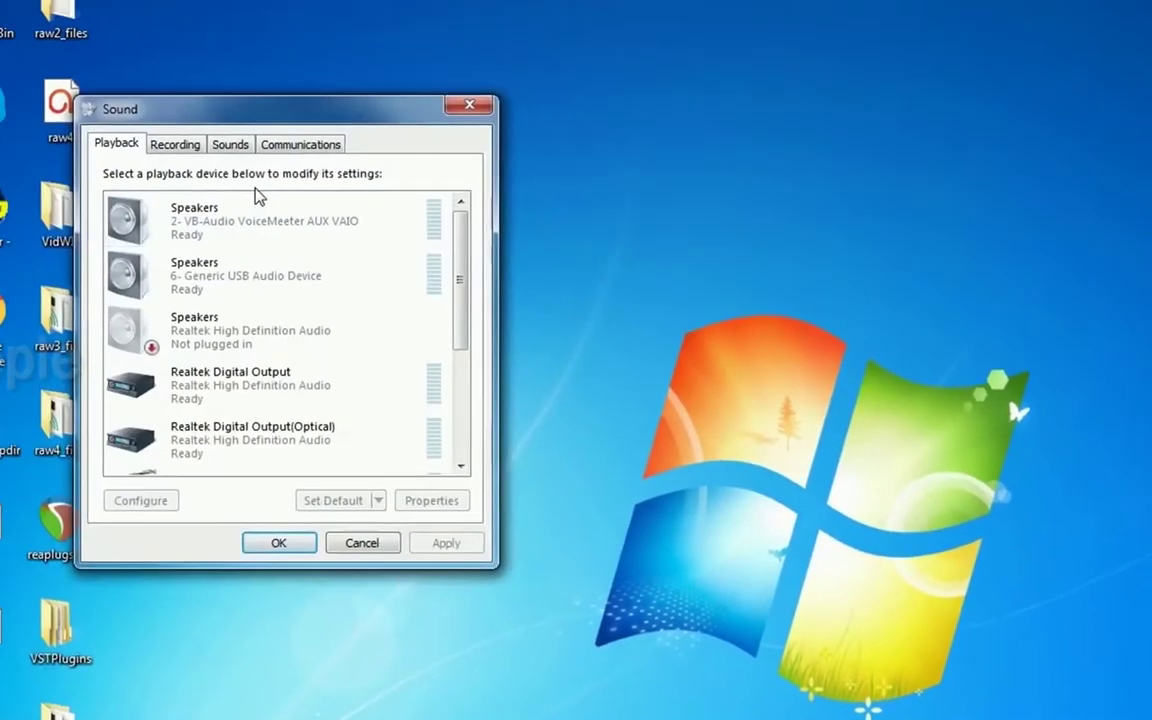
drag(459, 226, 479, 344)
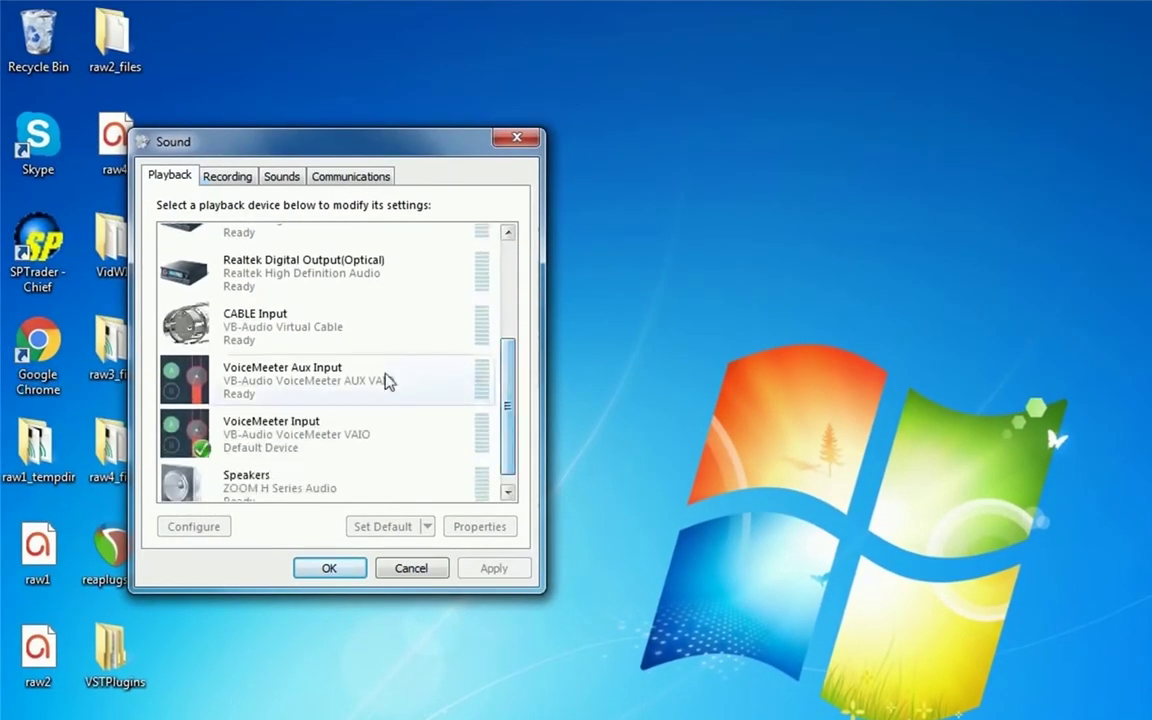
click(244, 428)
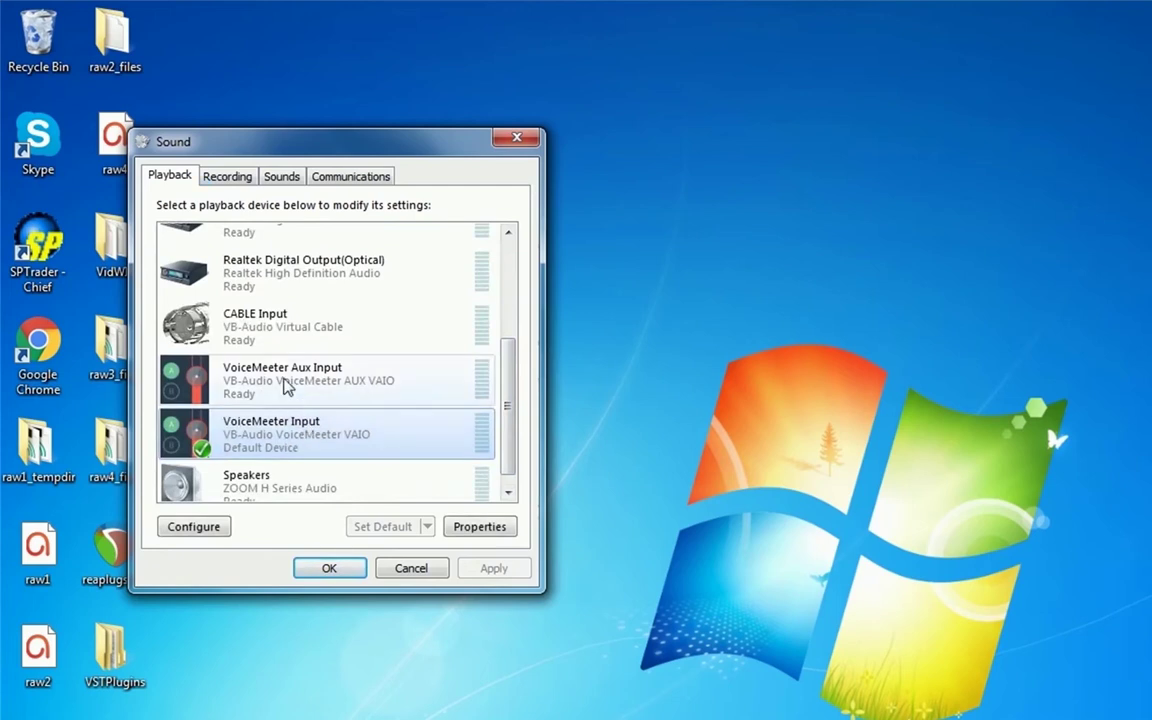
Check the VoiceMeeter Output entry among the recording devices and close the sound settings.
click(226, 176)
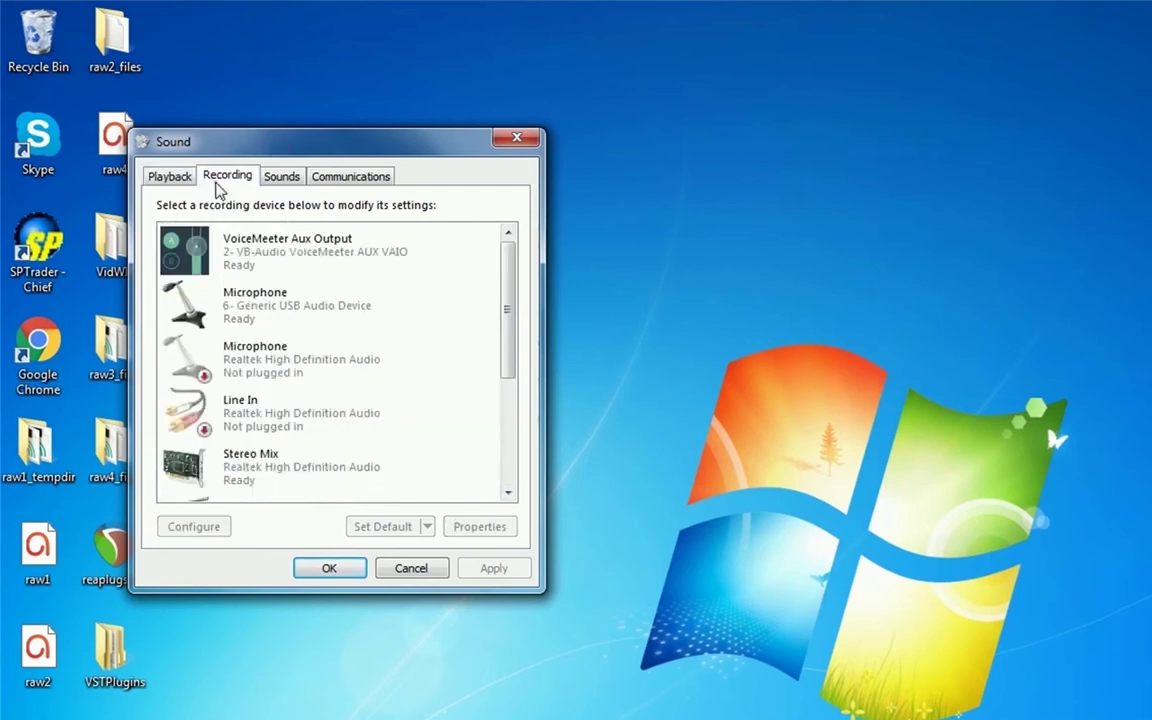
scroll(420, 462, down, 3)
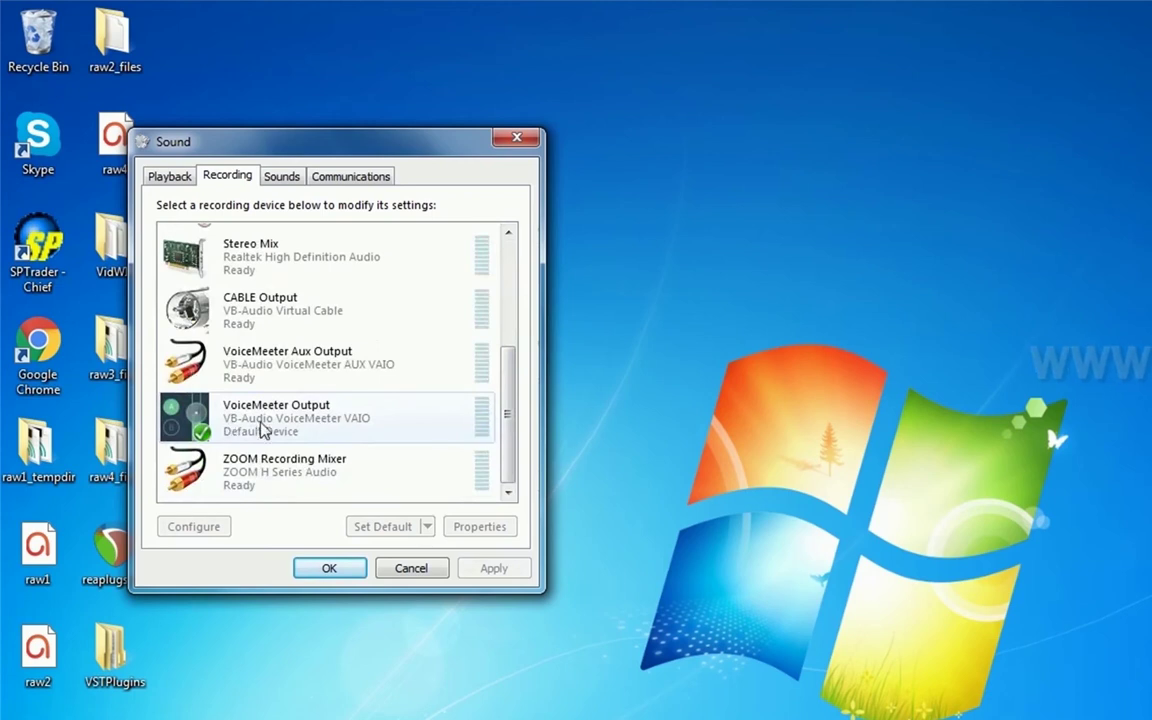
click(331, 568)
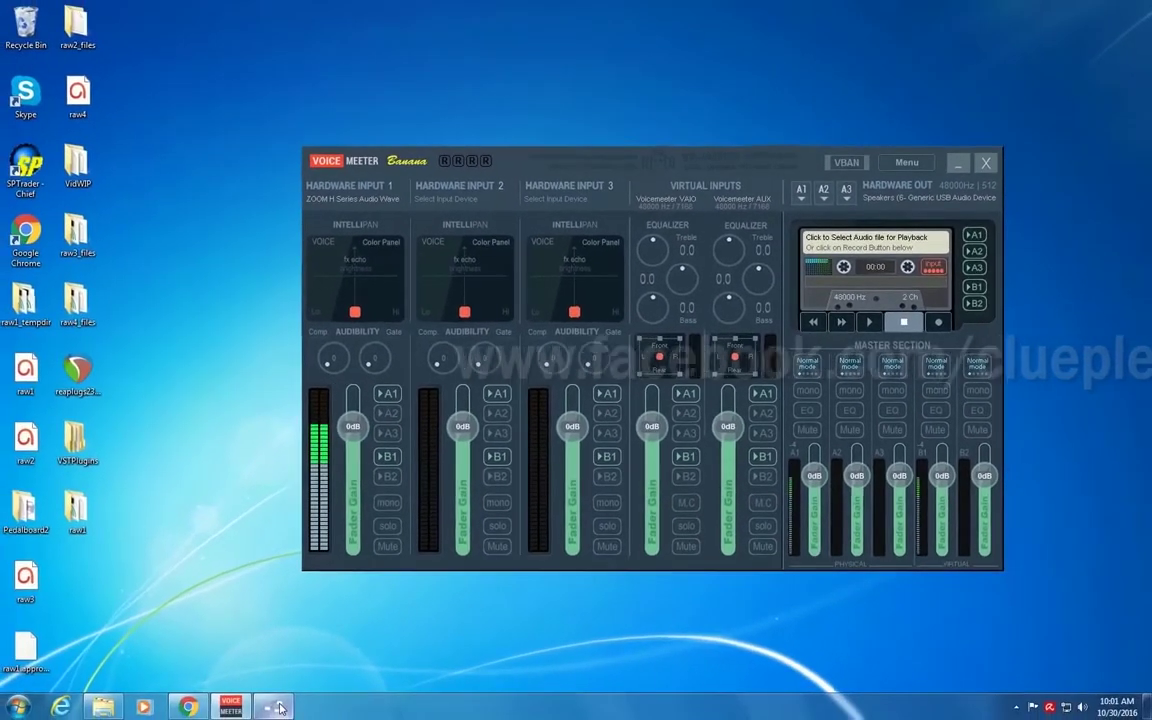
Switch to Pedalboard 2 and close it, leaving VoiceMeeter Banana open.
mouse_move(279, 708)
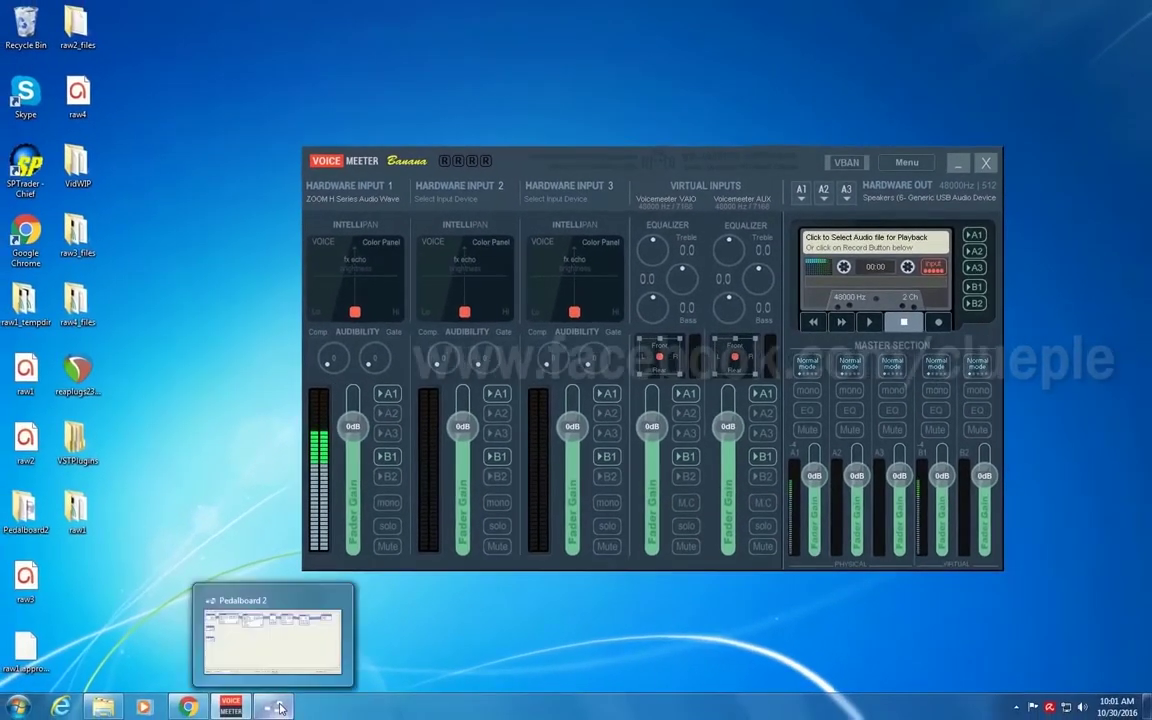
click(279, 708)
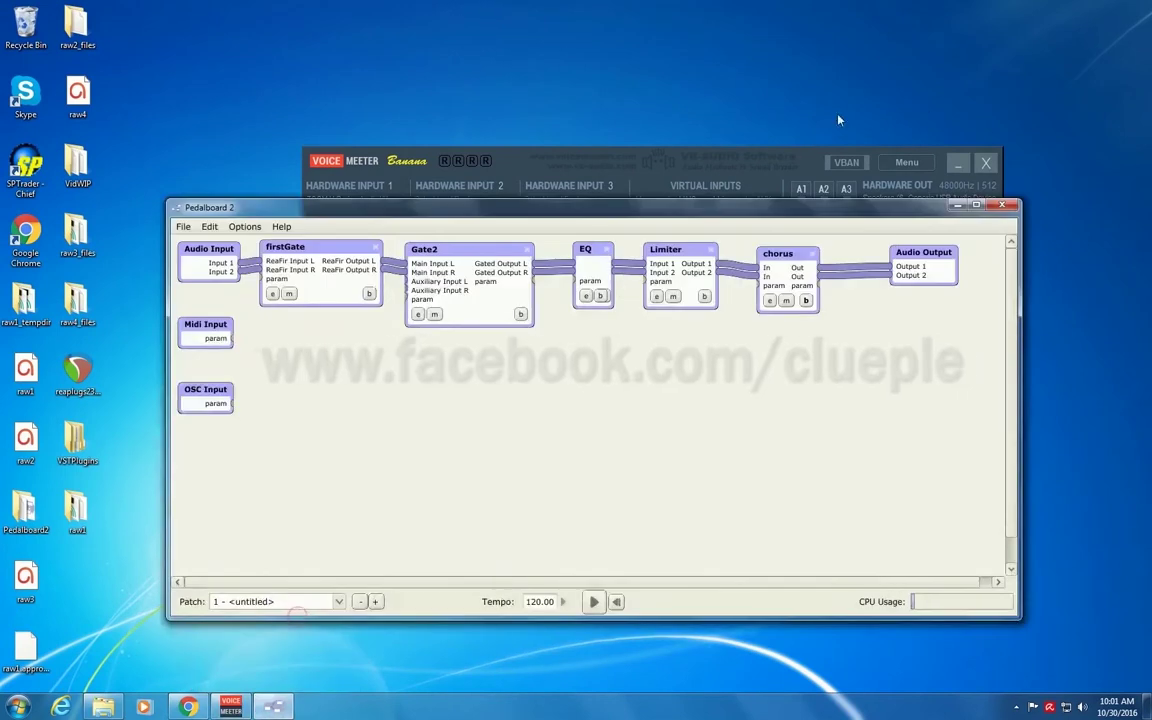
click(1003, 205)
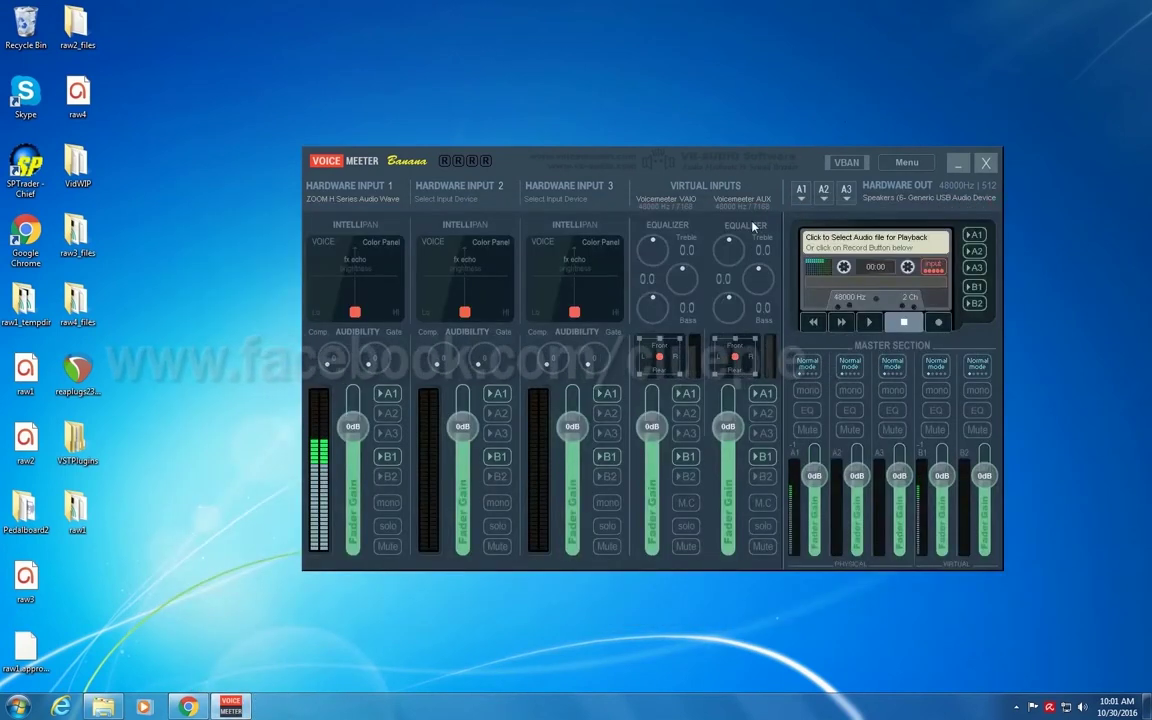
Remove the device from hardware input 1 and set hardware output A1 to ZOOM H Series ASIO.
click(376, 200)
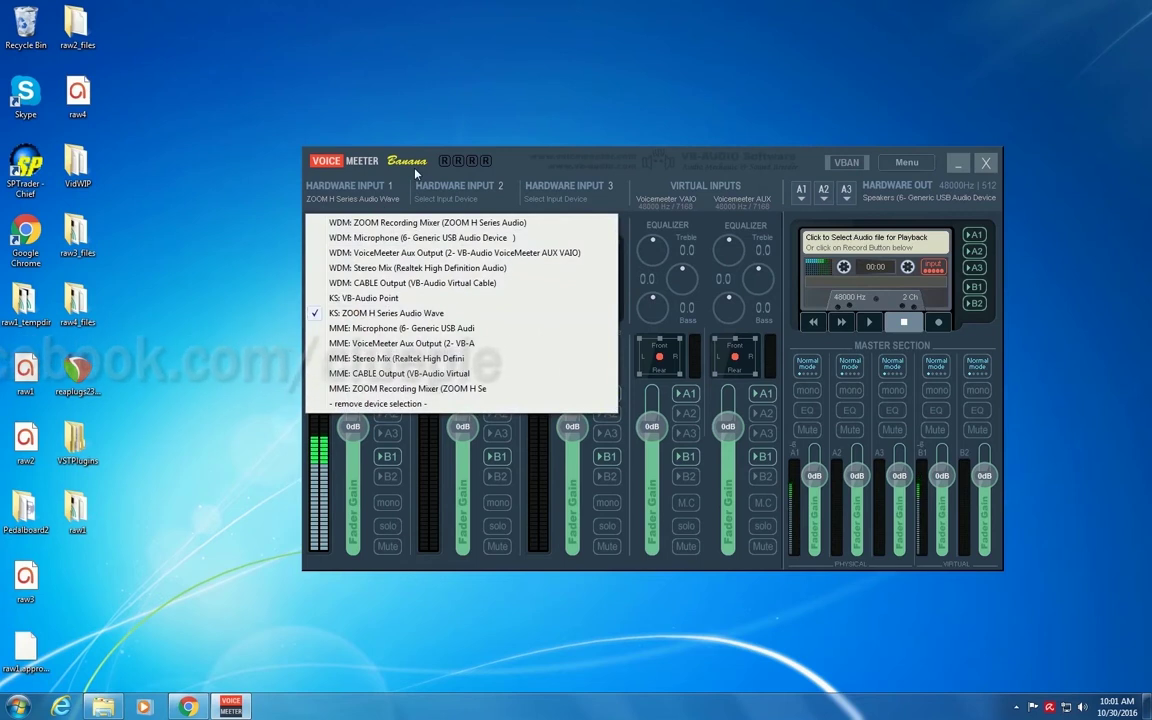
click(381, 404)
click(801, 192)
click(885, 475)
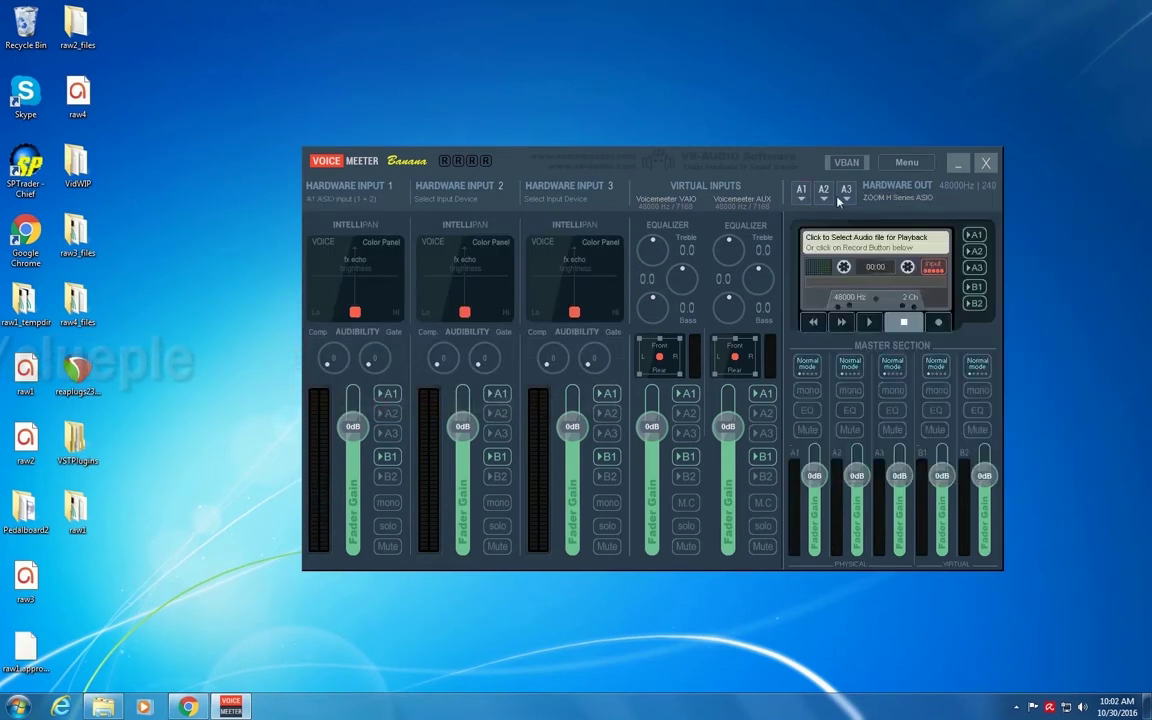
Reopen VoiceMeeter Banana, setting output A1 to WDM: Speakers (6- Generic USB Audio Device) and hardware input 1 to KS: ZOOM H Series Audio Wave.
click(231, 707)
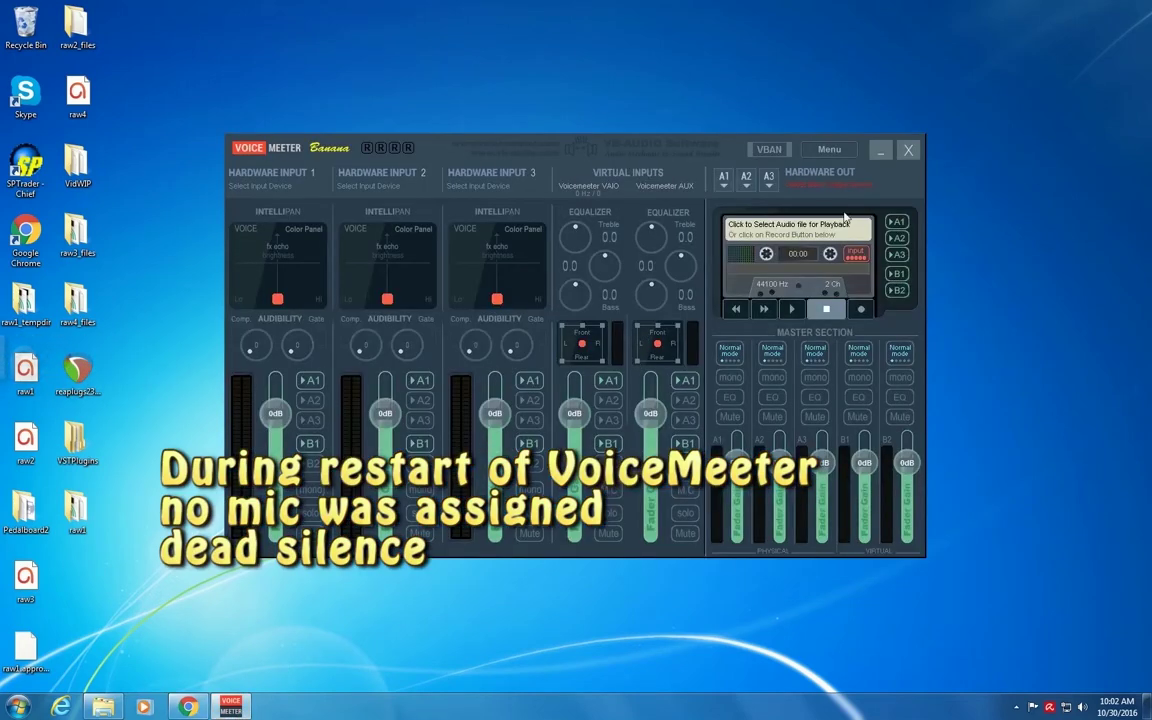
click(724, 176)
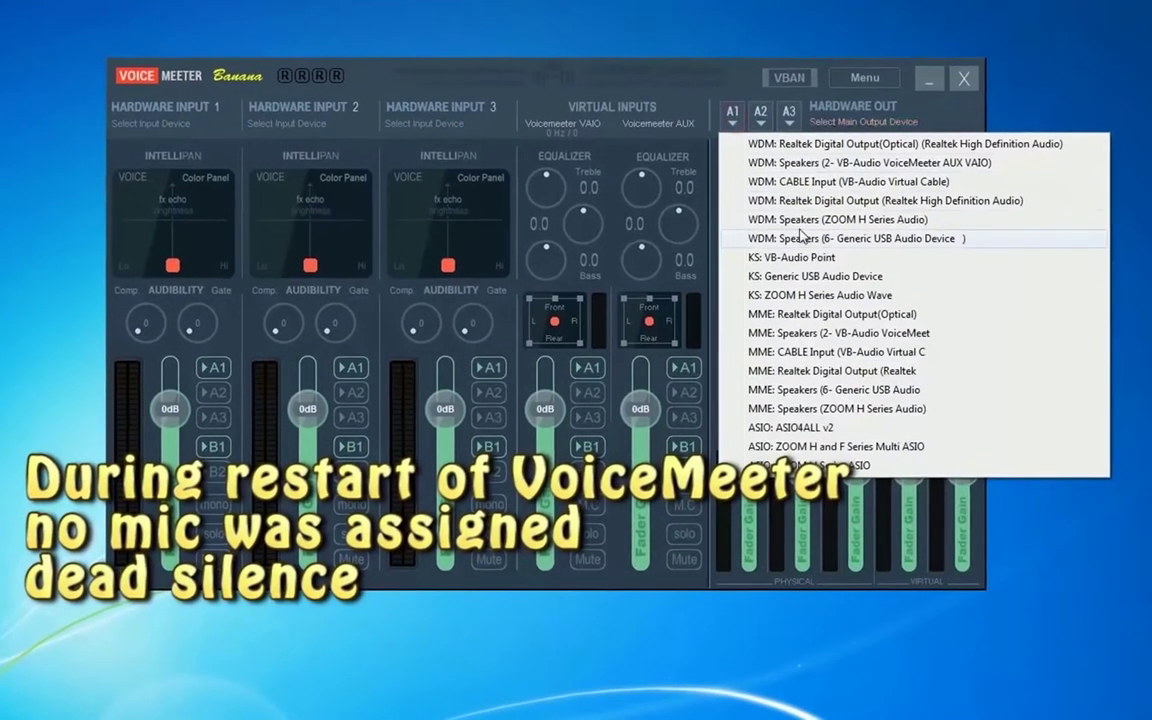
click(809, 240)
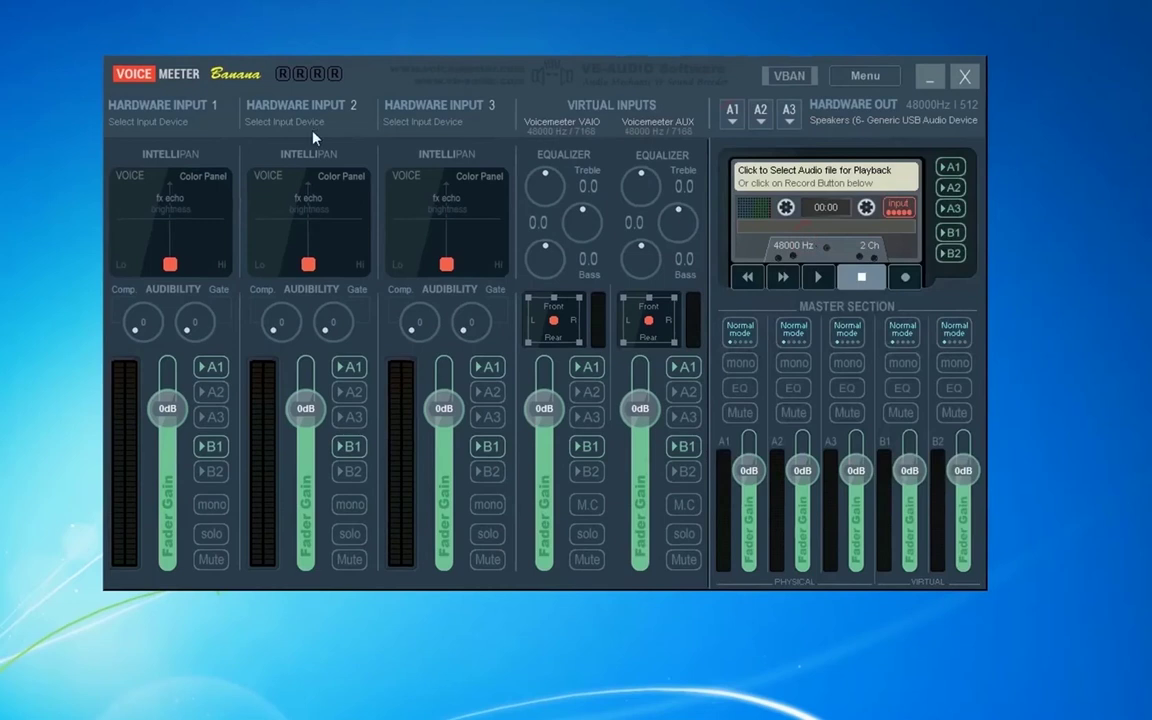
click(137, 108)
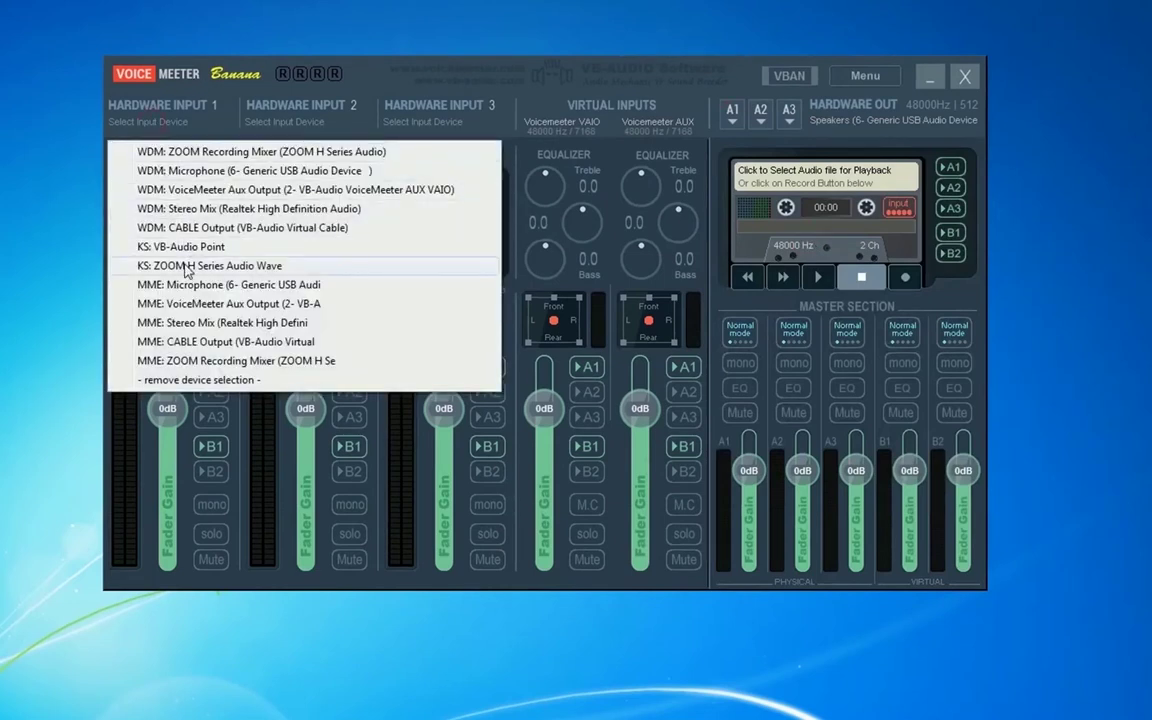
click(185, 267)
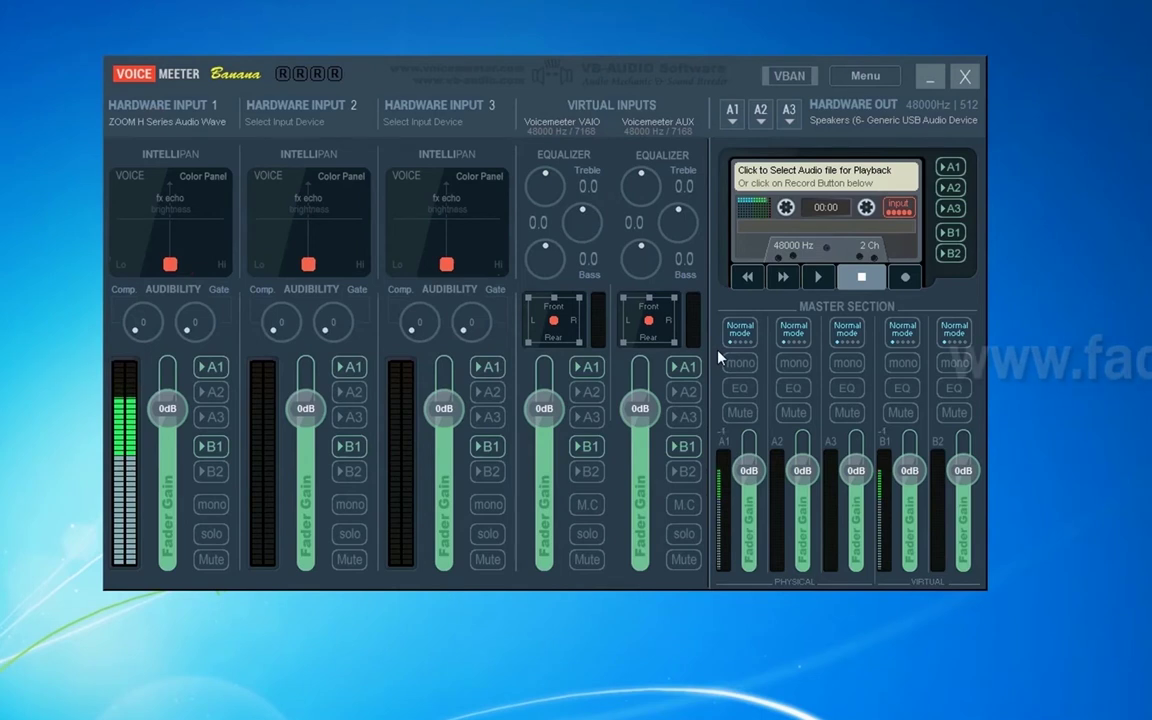
Try KS: ZOOM H Series Audio Wave as both output A1 and hardware input 1, and remove the input device selection.
click(733, 112)
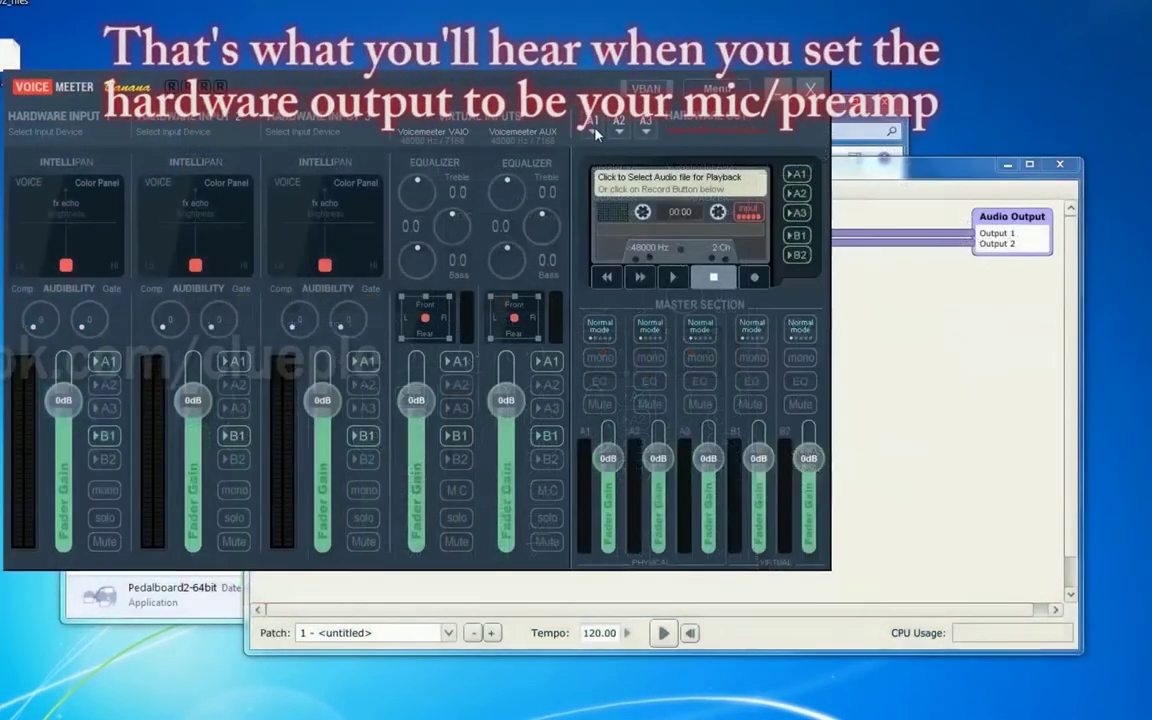
click(594, 128)
click(668, 293)
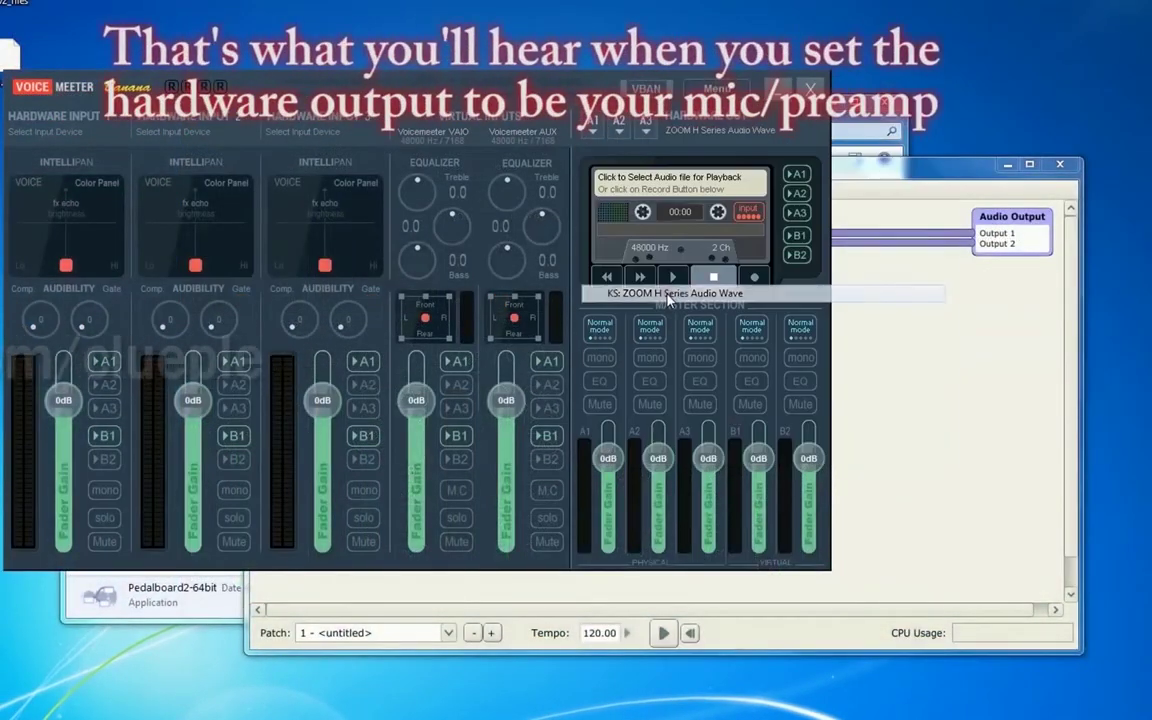
click(61, 120)
click(97, 266)
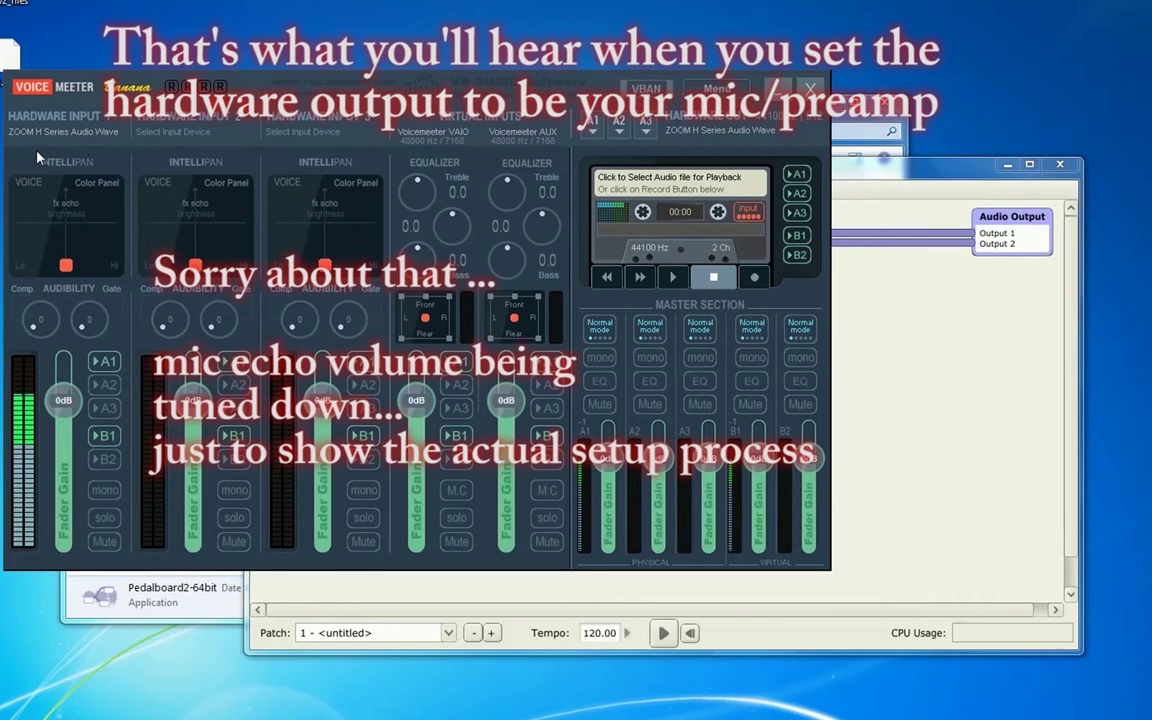
click(45, 125)
click(76, 370)
Examine the devices available for hardware outputs A1, A2 and A3.
click(592, 135)
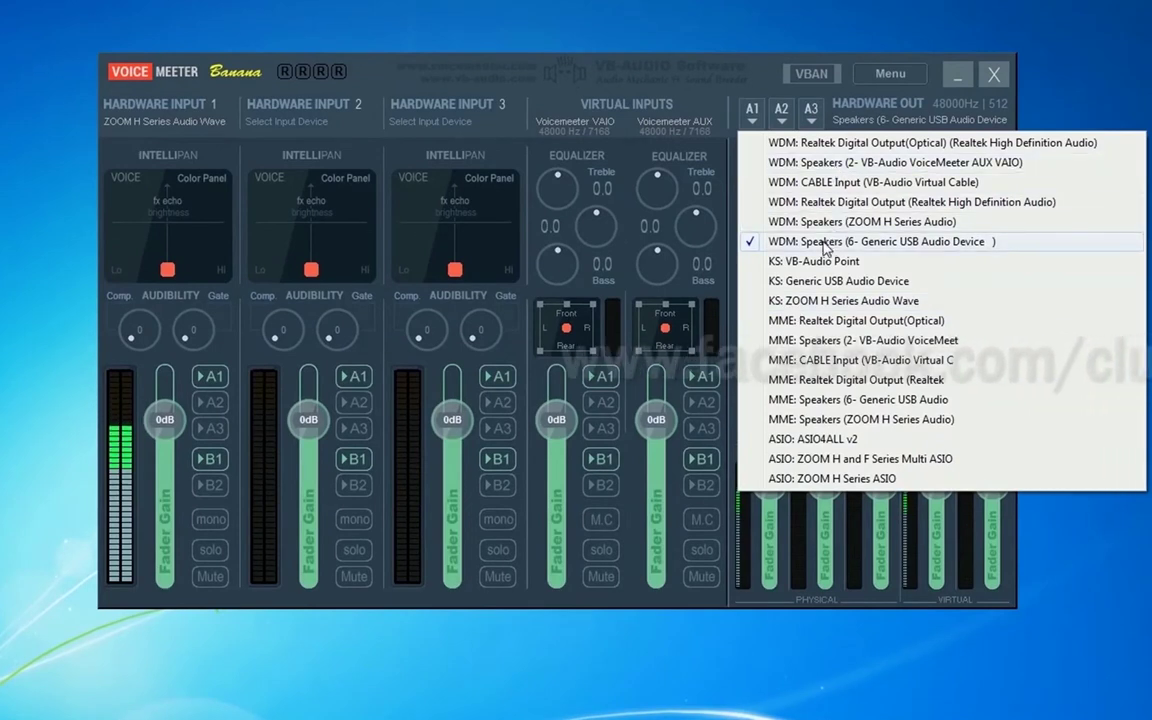
click(670, 114)
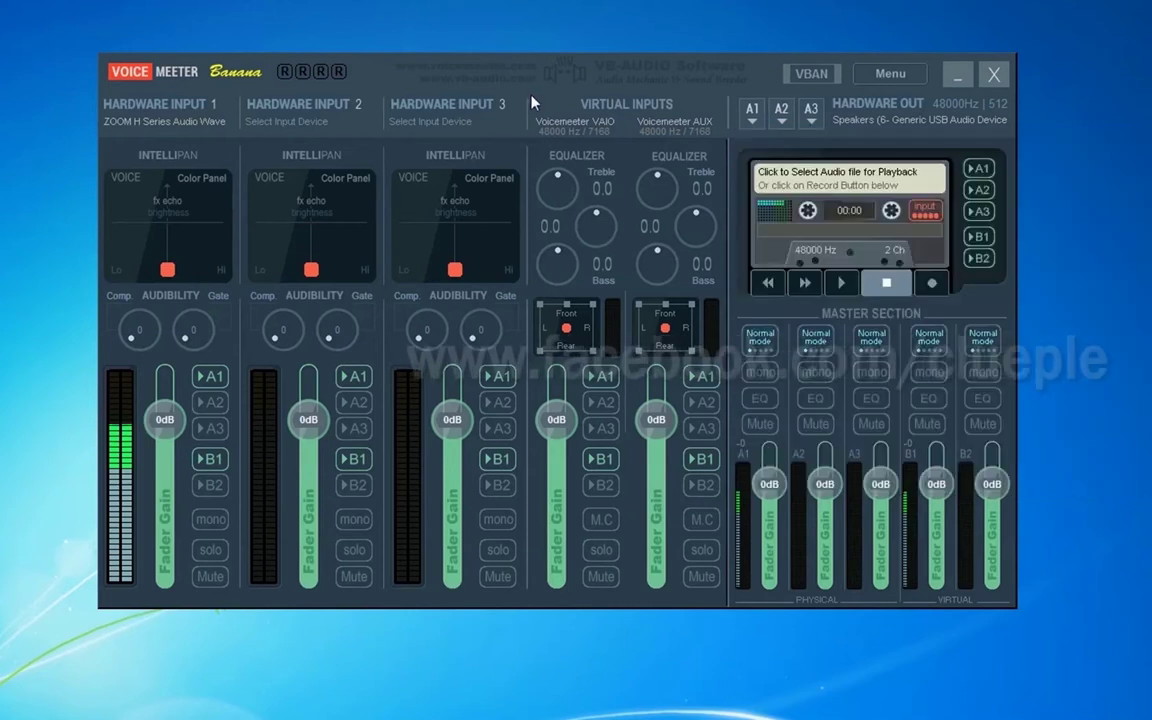
click(784, 118)
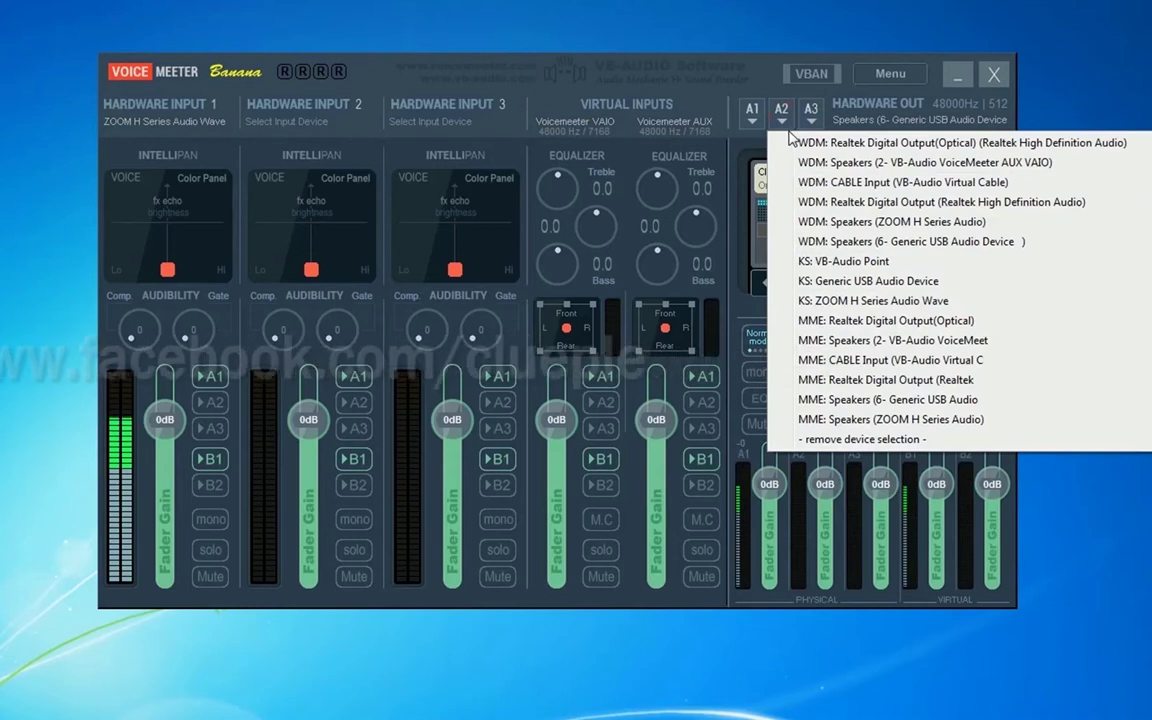
click(724, 112)
click(811, 112)
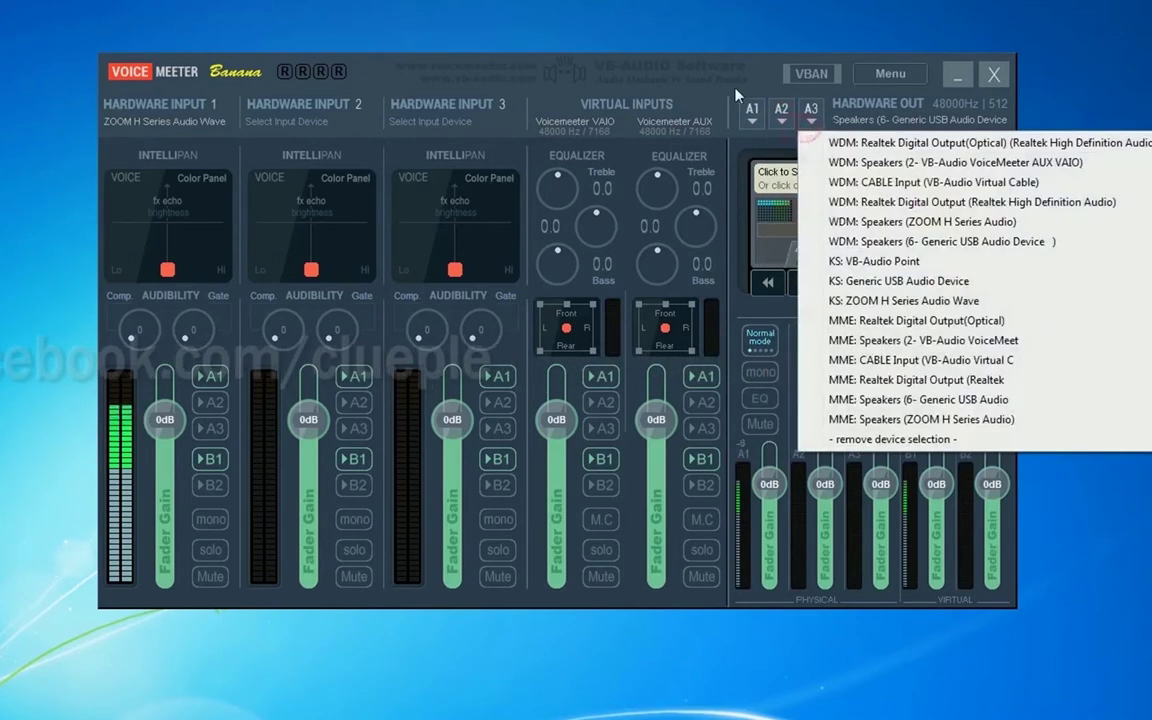
click(548, 105)
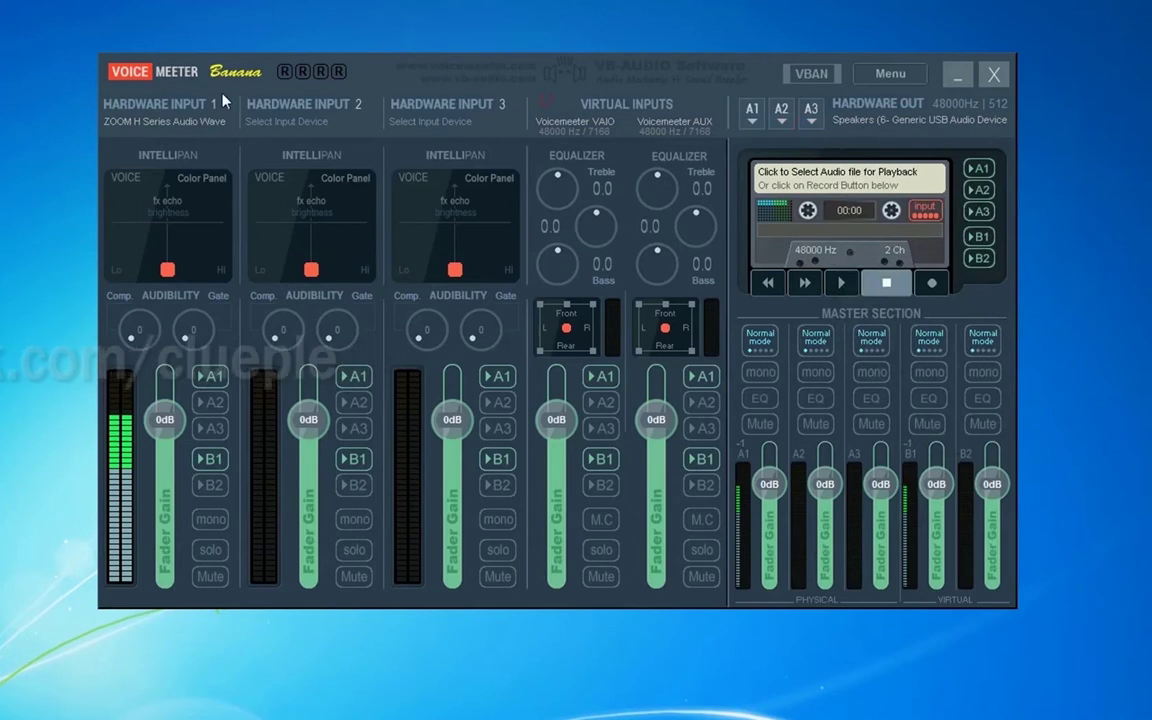
Examine the devices available for the hardware inputs, returning to the list for hardware input 1.
click(148, 125)
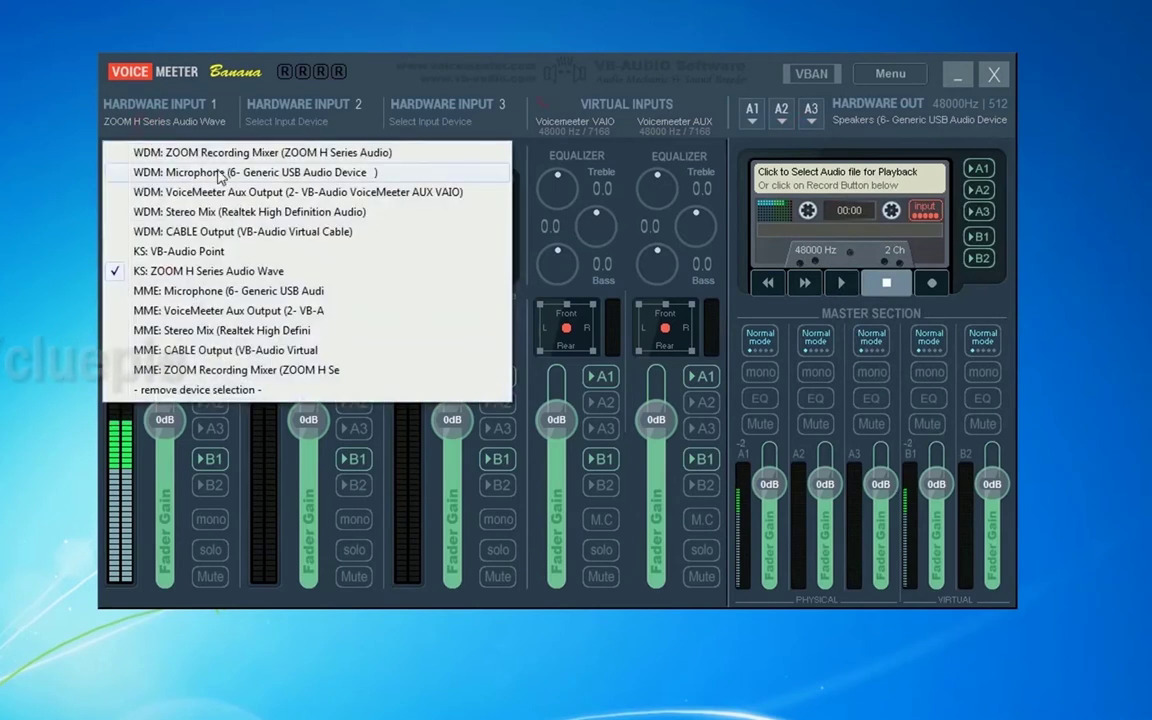
click(160, 123)
click(160, 121)
click(285, 118)
click(448, 124)
click(178, 124)
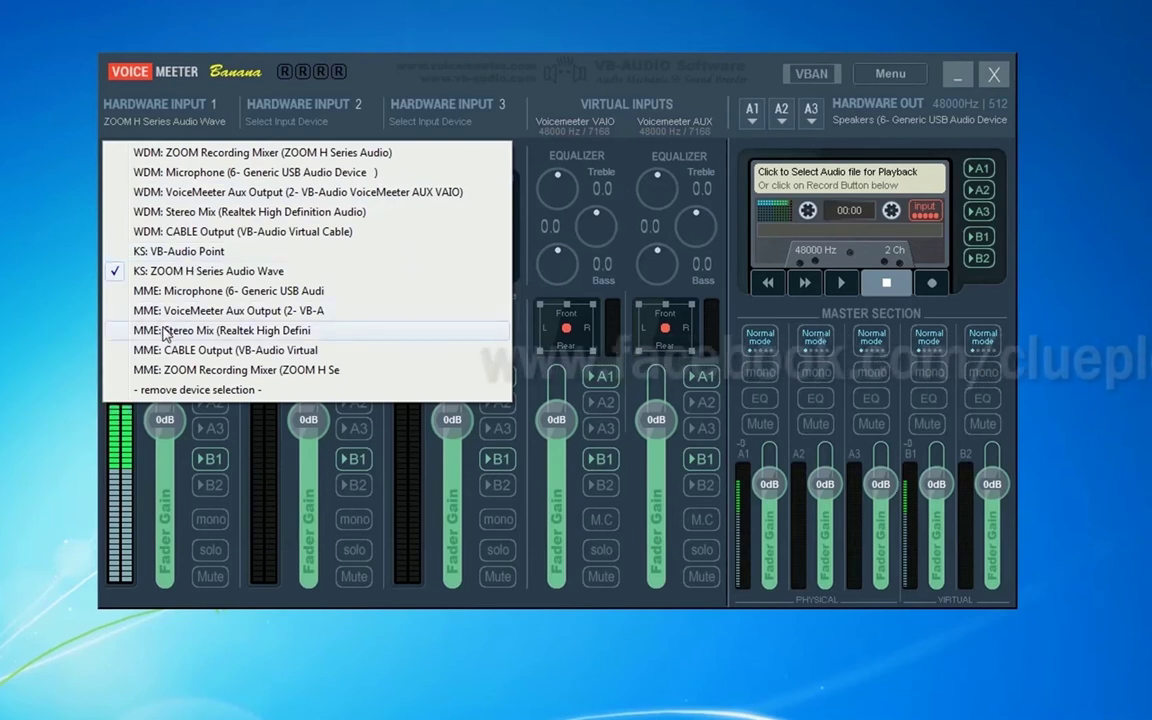
click(380, 84)
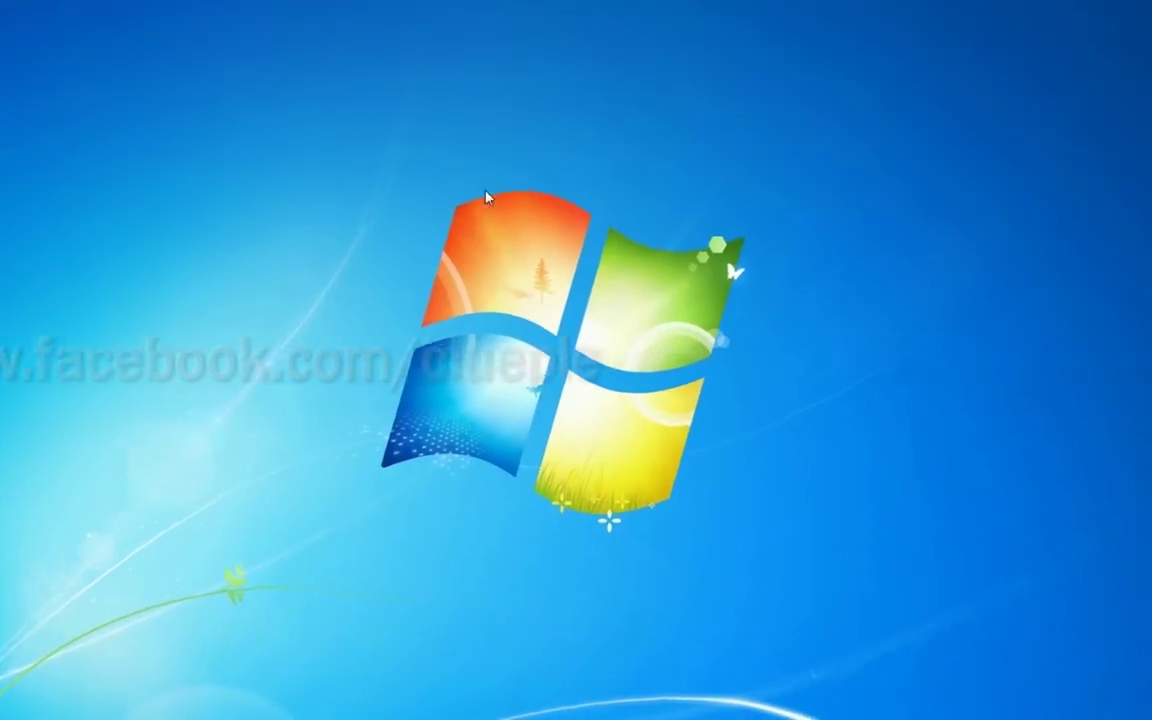
Search the web for pedalboard2 in a new incognito Chrome window and view the Pedalboard2 page on niallmoody.com.
right_click(187, 707)
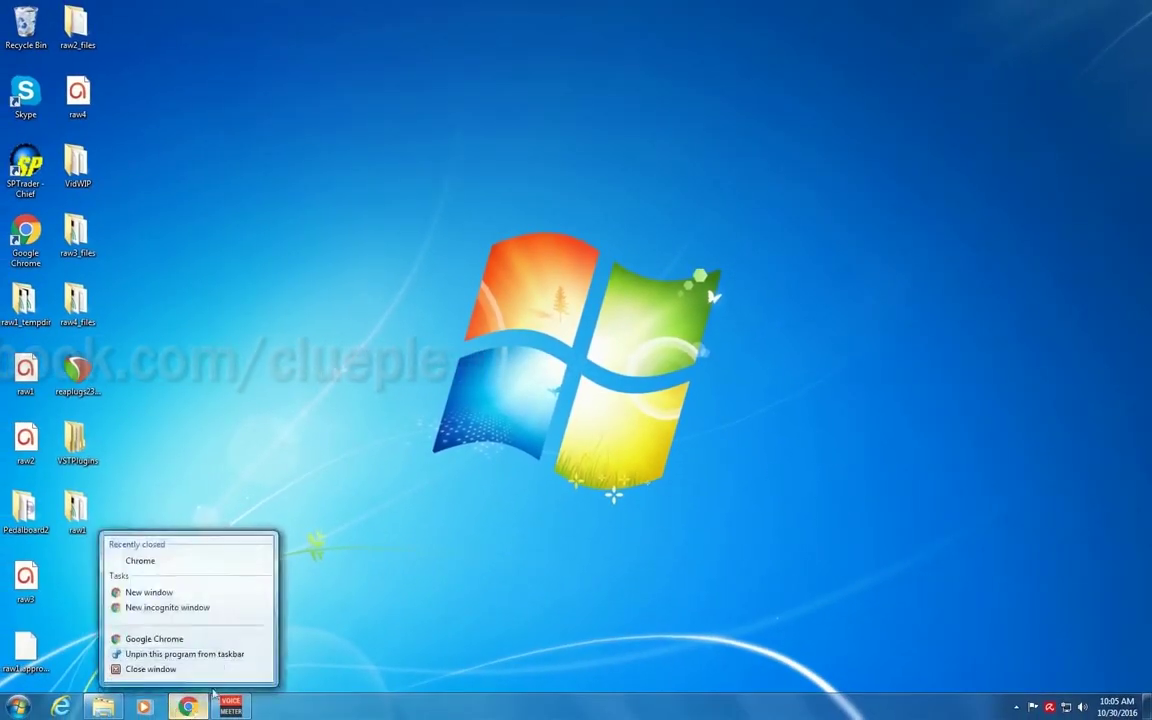
click(183, 608)
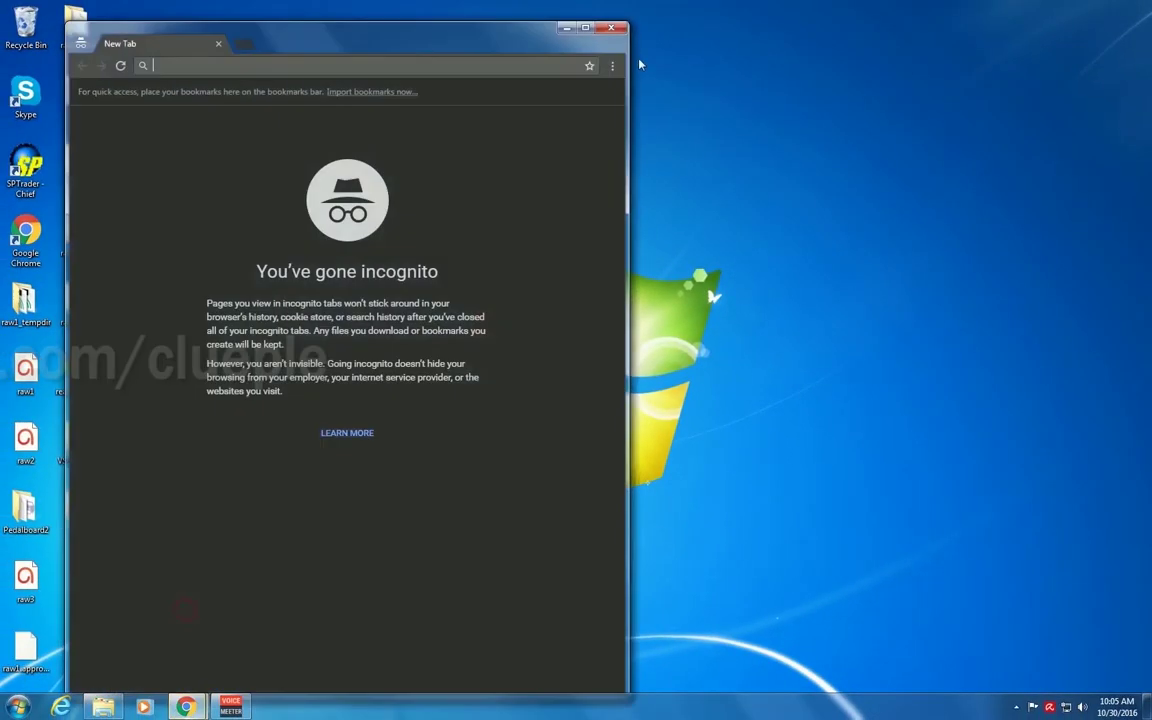
drag(420, 41, 634, 67)
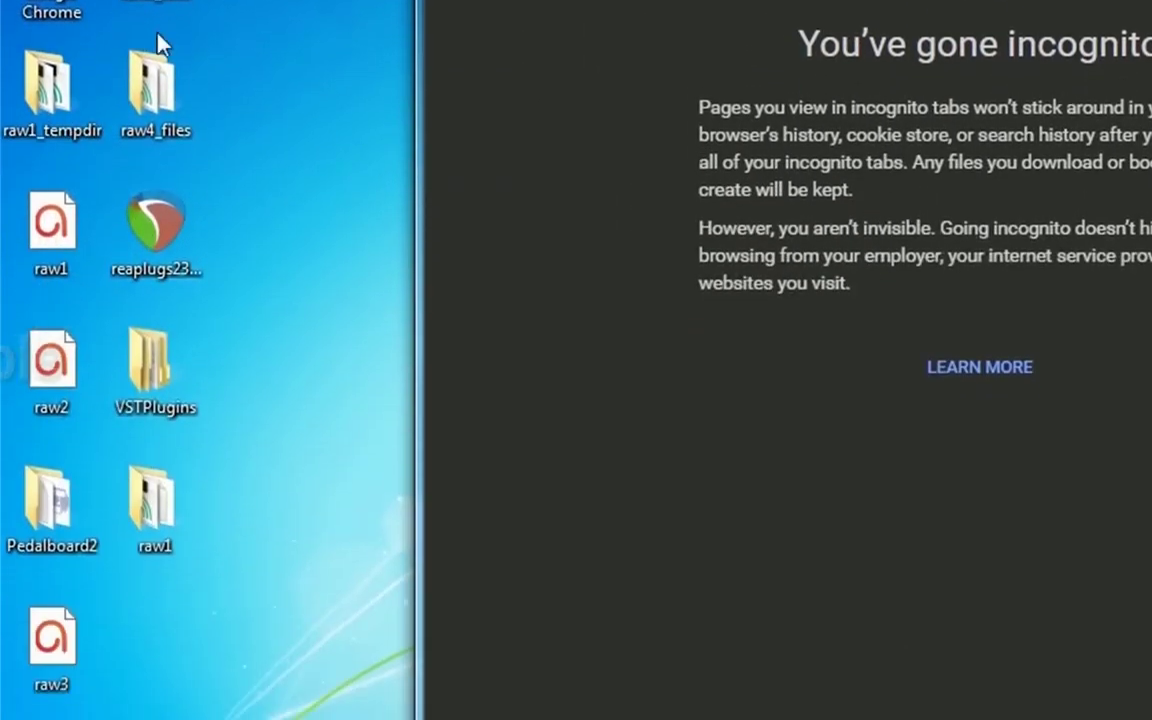
click(60, 500)
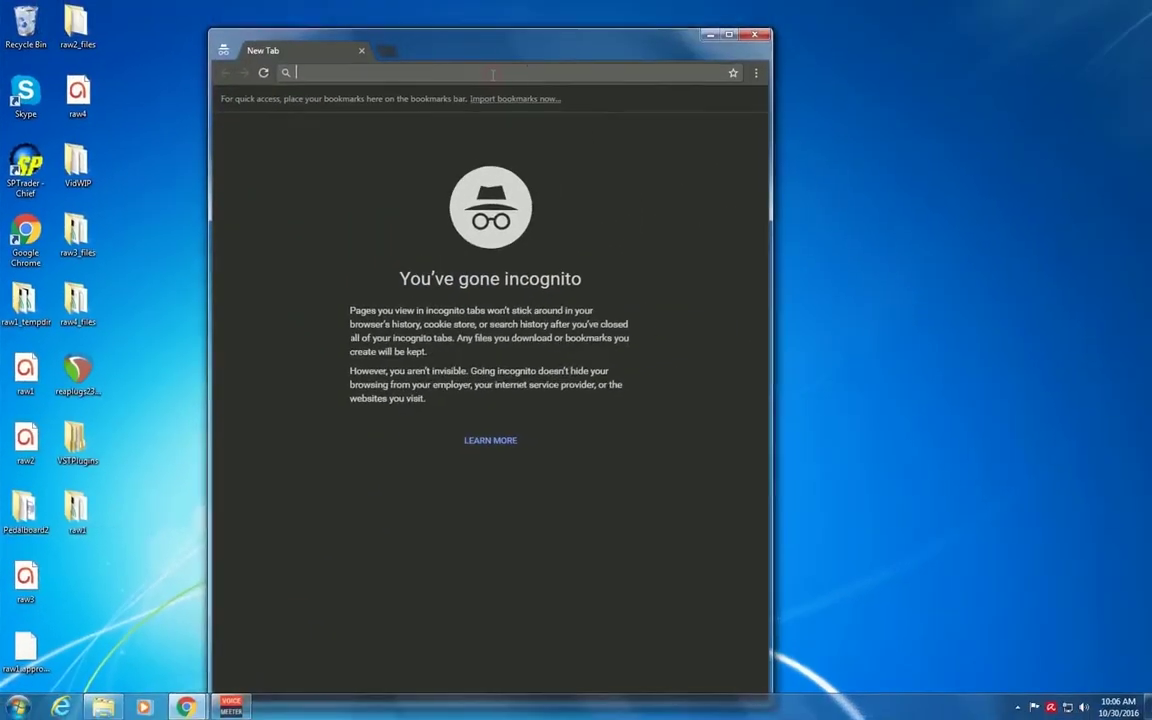
click(491, 72)
text(pe)
text(dalboard2)
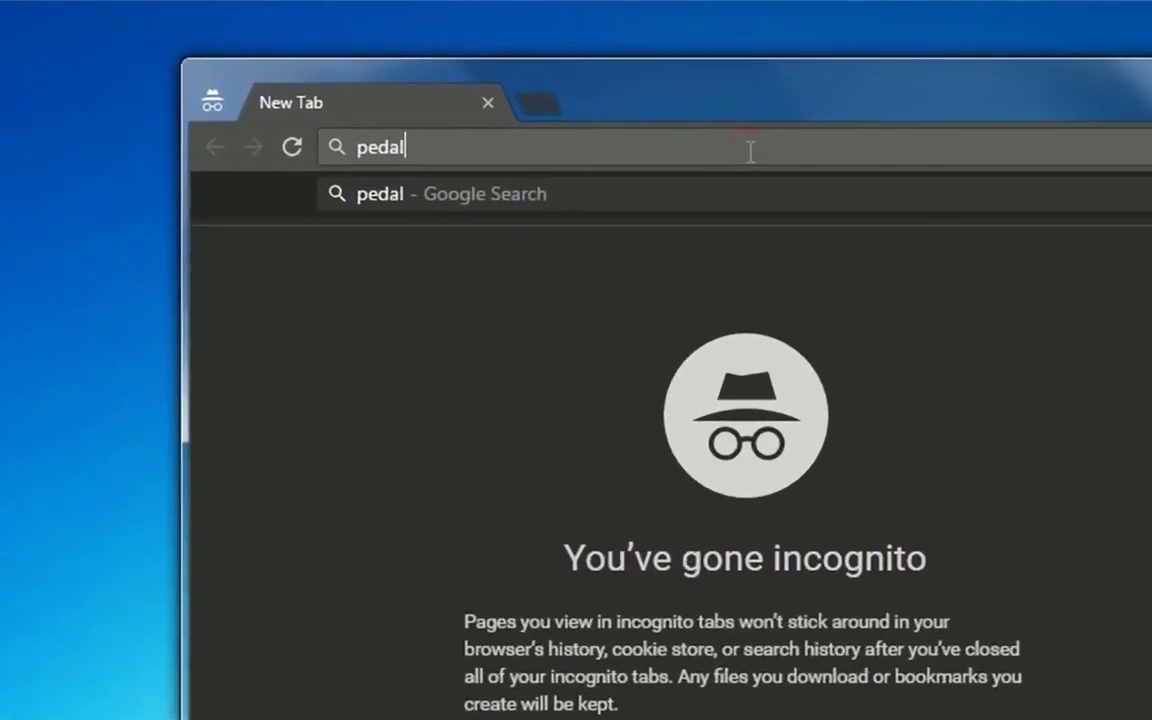
key(Return)
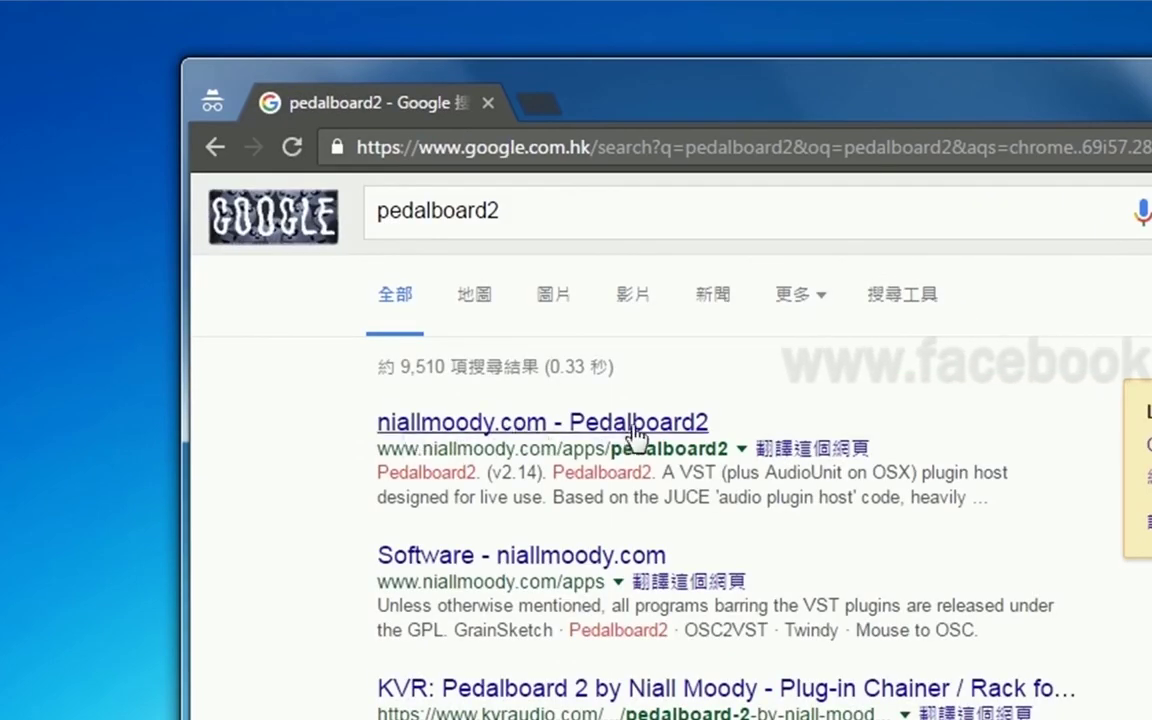
click(500, 428)
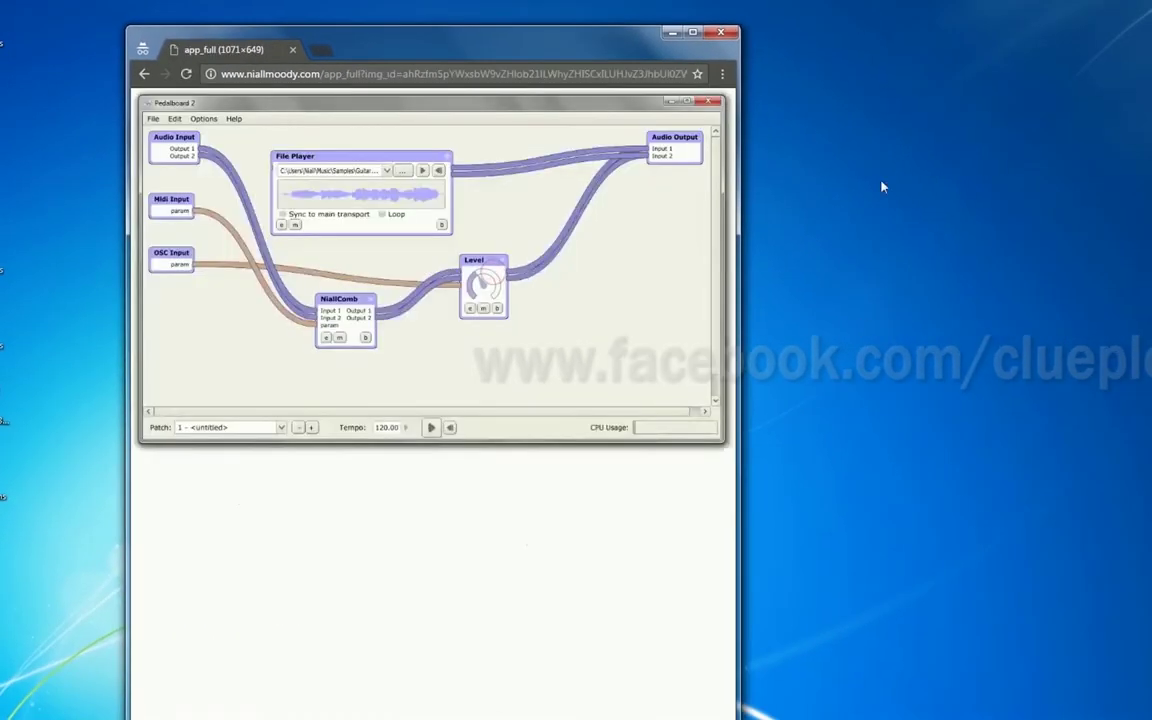
click(143, 76)
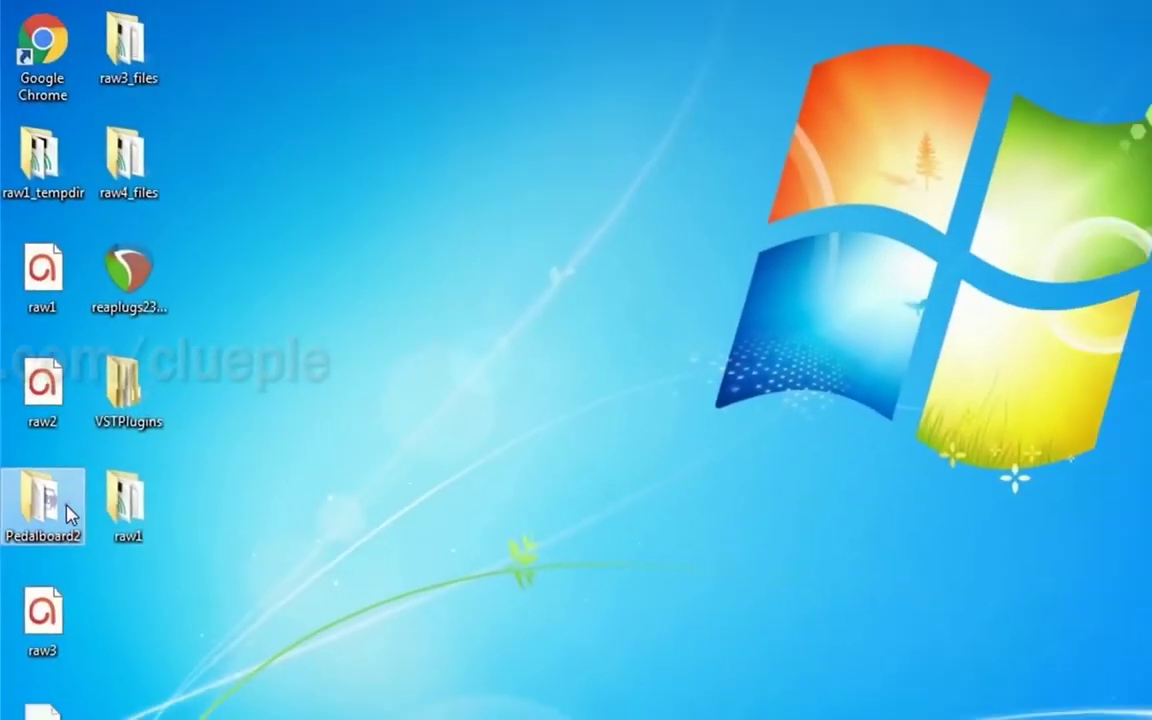
Open the Pedalboard2 folder, minimize VoiceMeeter and view the ASIO device choices in Pedalboard 2's audio settings.
double_click(85, 515)
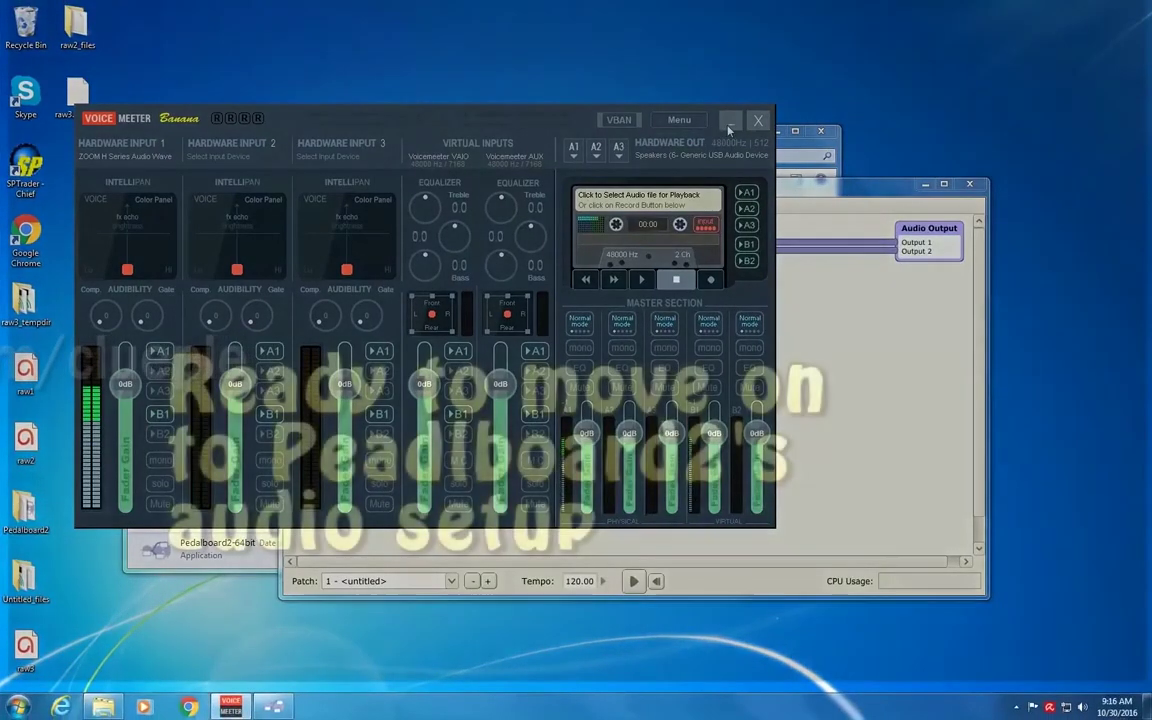
click(728, 123)
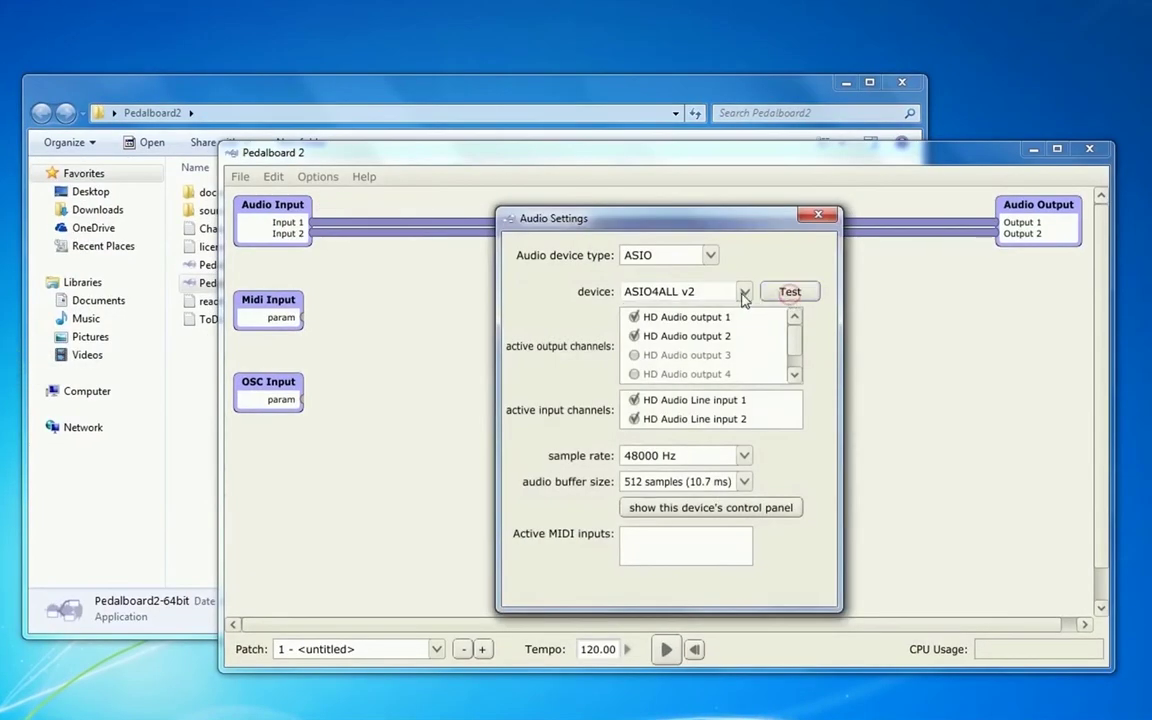
click(743, 292)
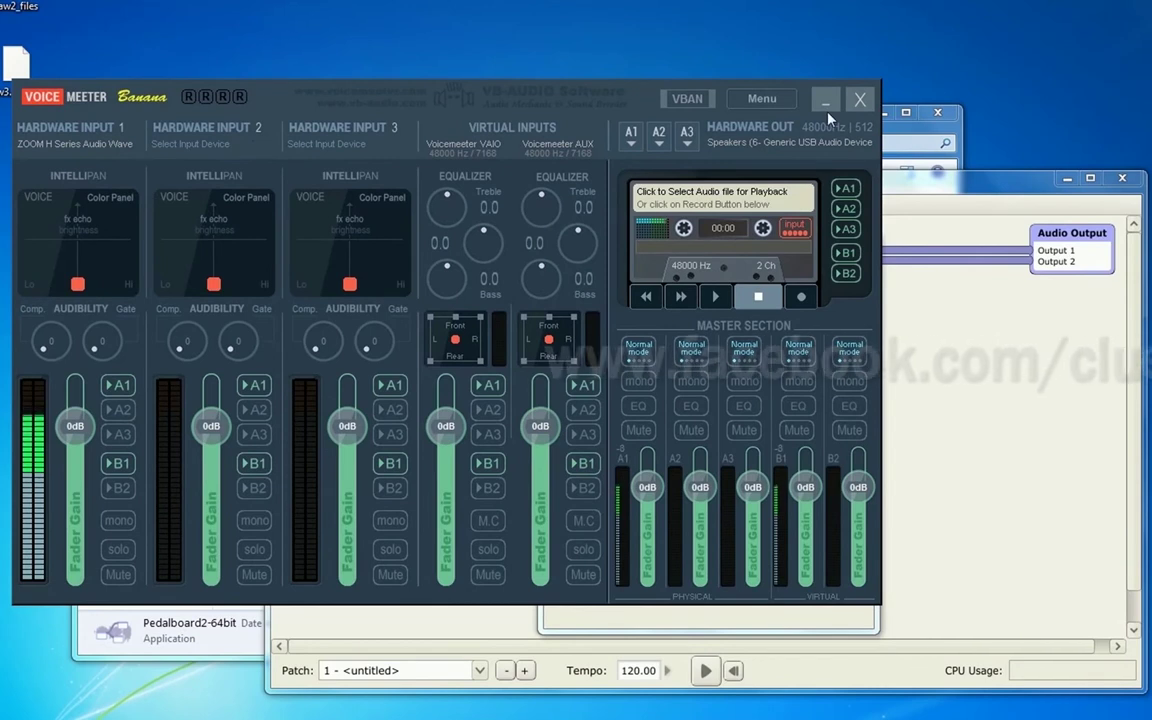
Enable the patch insert for in1 Left and in1 Right in VoiceMeeter's system settings.
click(762, 98)
click(815, 424)
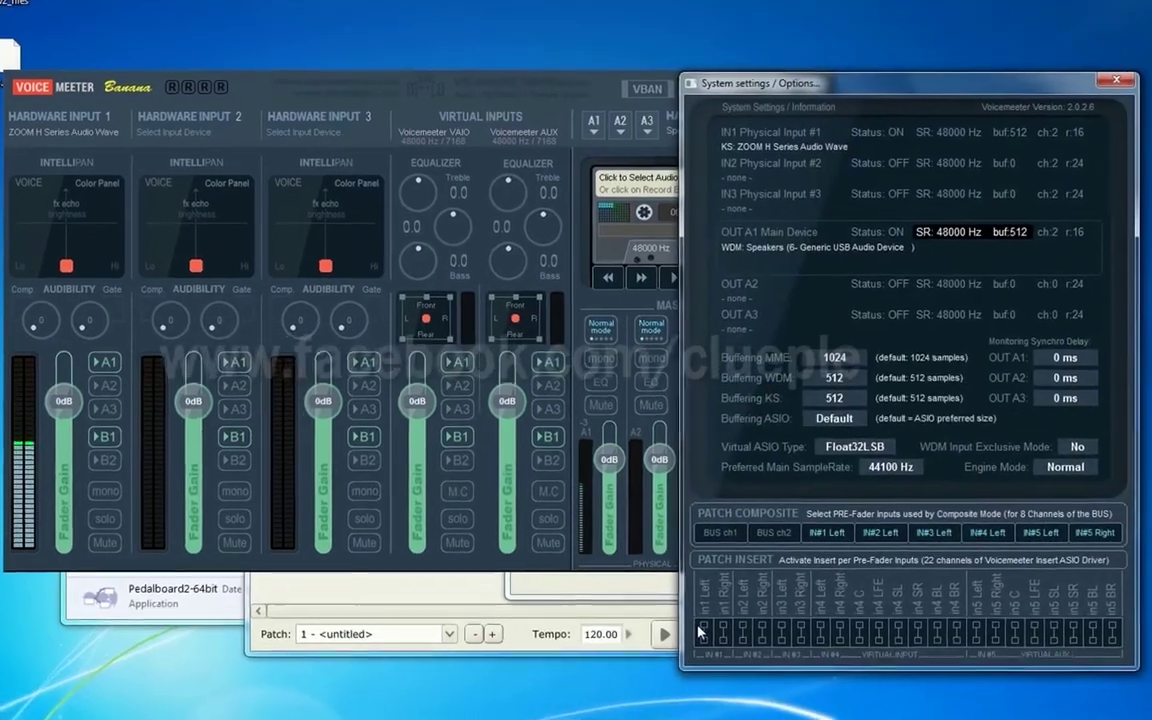
click(704, 632)
click(723, 632)
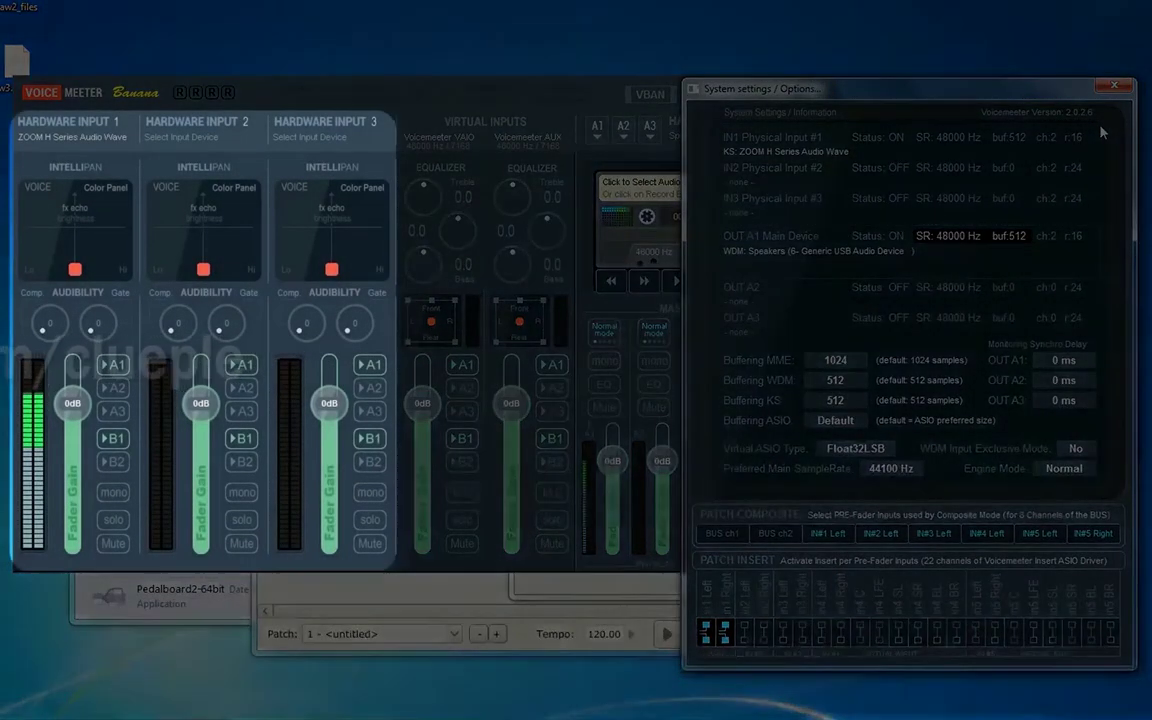
click(1114, 86)
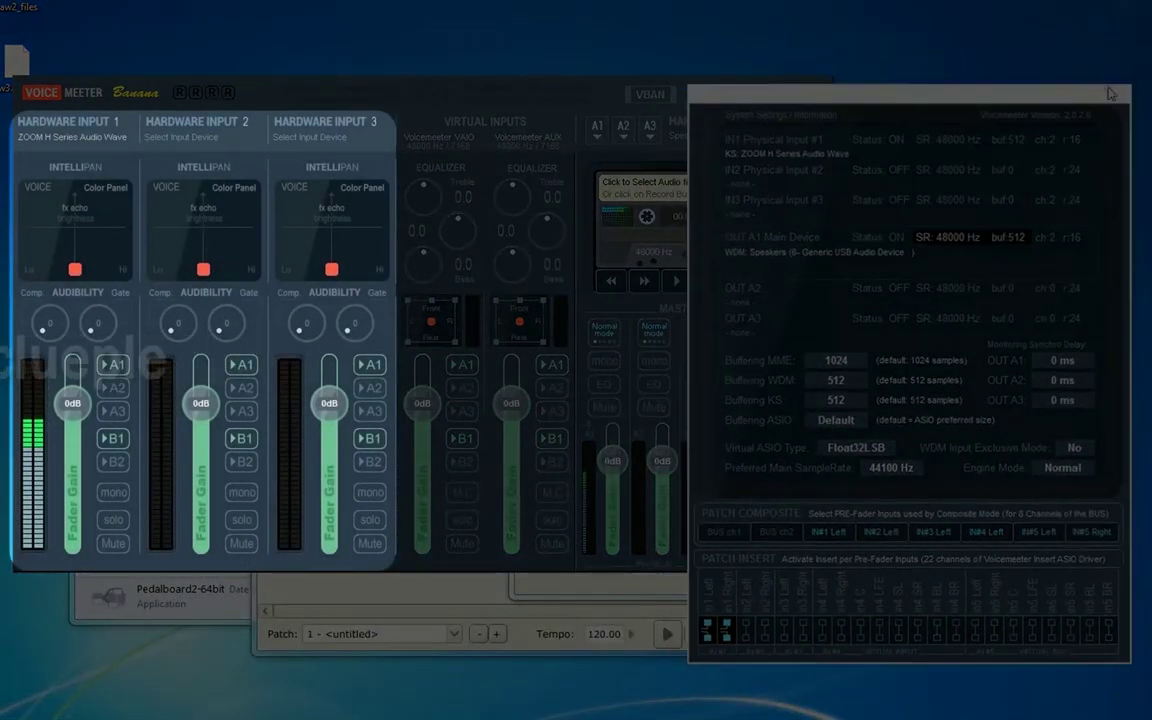
Set Pedalboard 2's ASIO audio device to Voicemeeter Insert Virtual ASIO and close its audio settings.
click(872, 192)
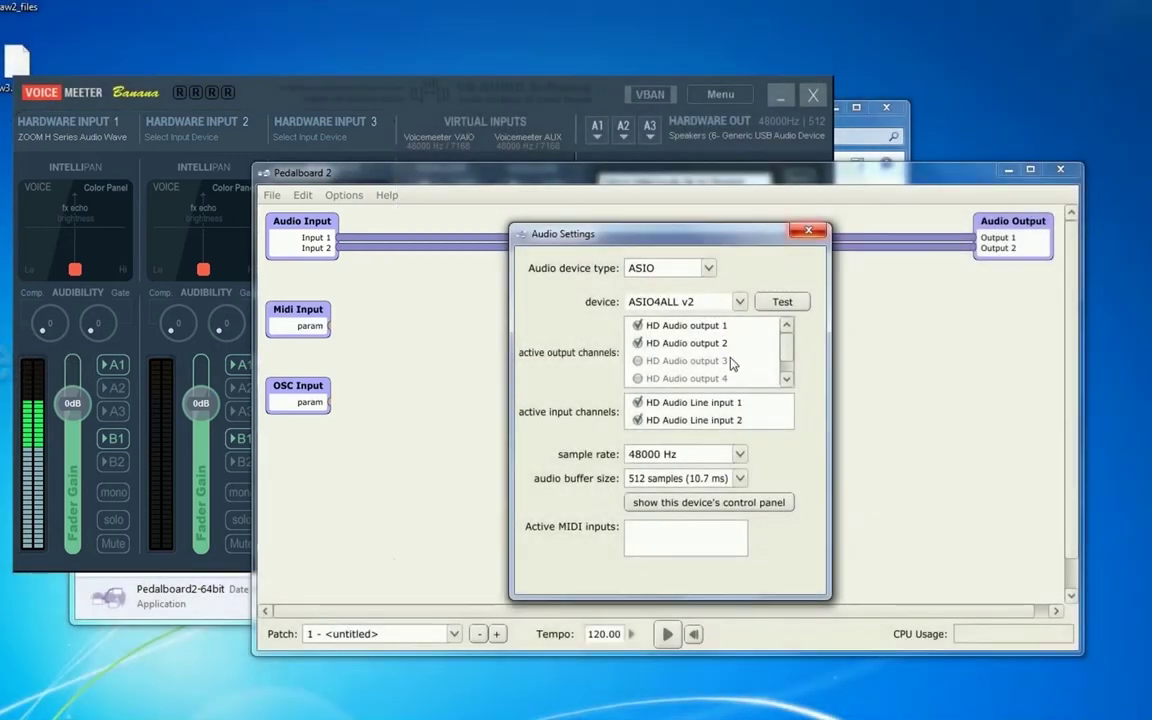
click(665, 302)
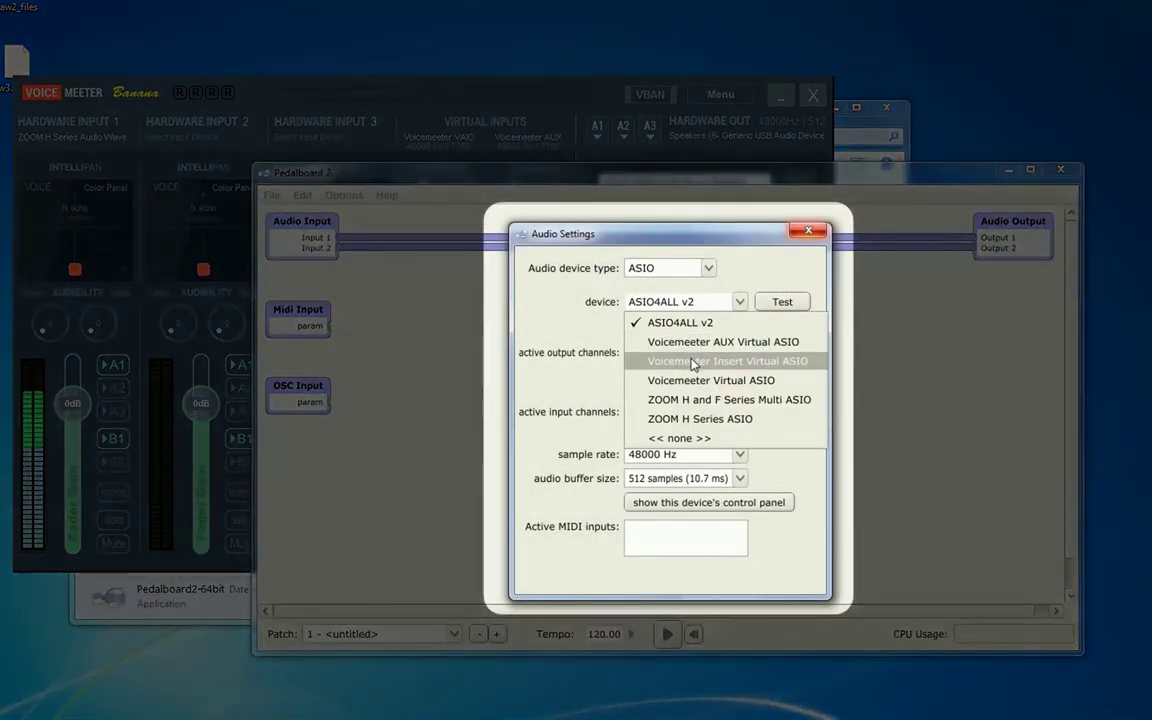
click(693, 365)
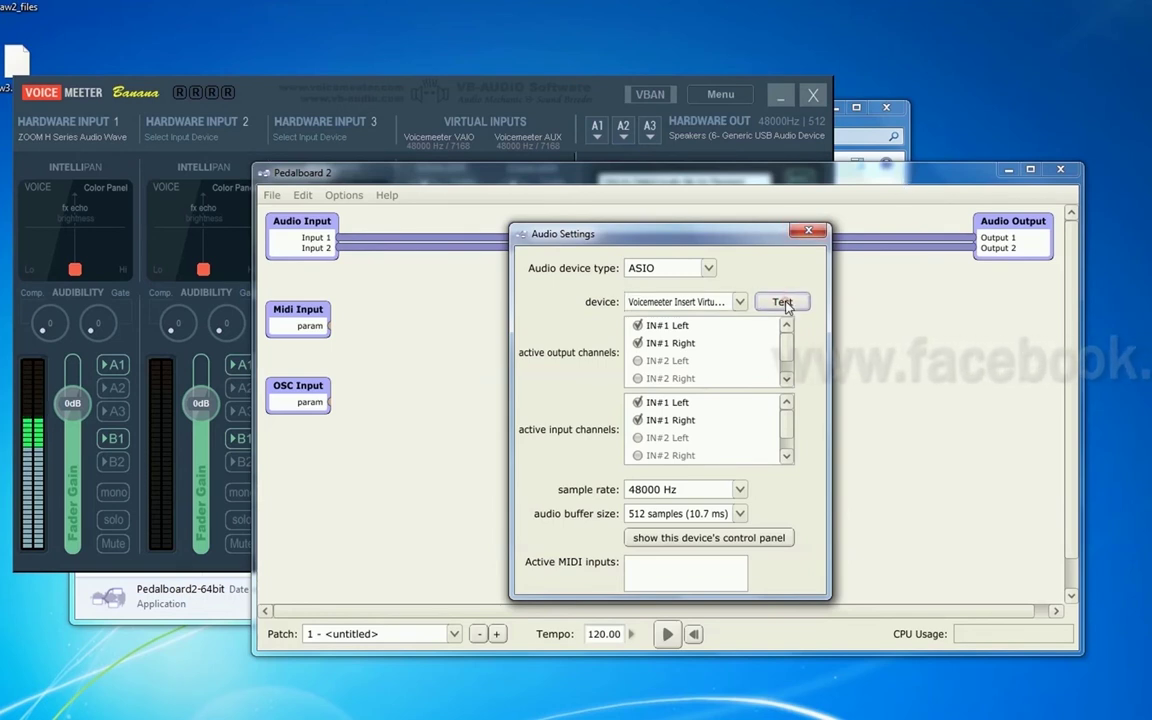
click(808, 231)
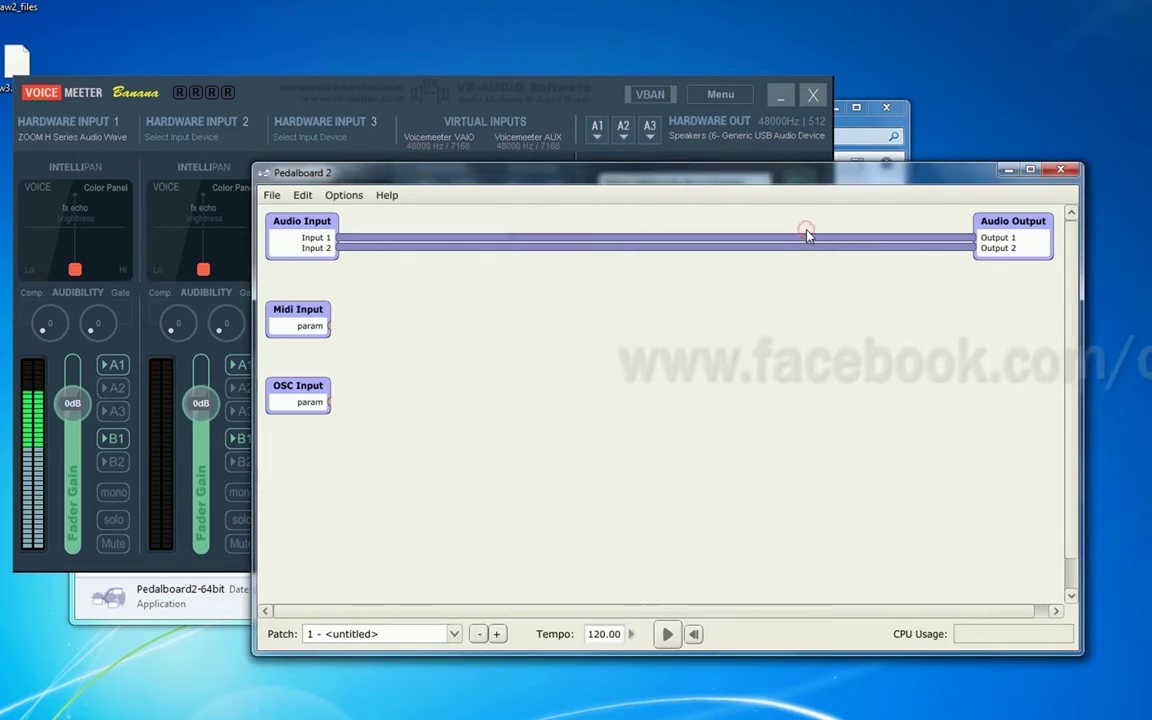
Delete the cables between Audio Input and Audio Output, and reconnect Input 1 to Output 1 and Input 2 to Output 2.
click(567, 247)
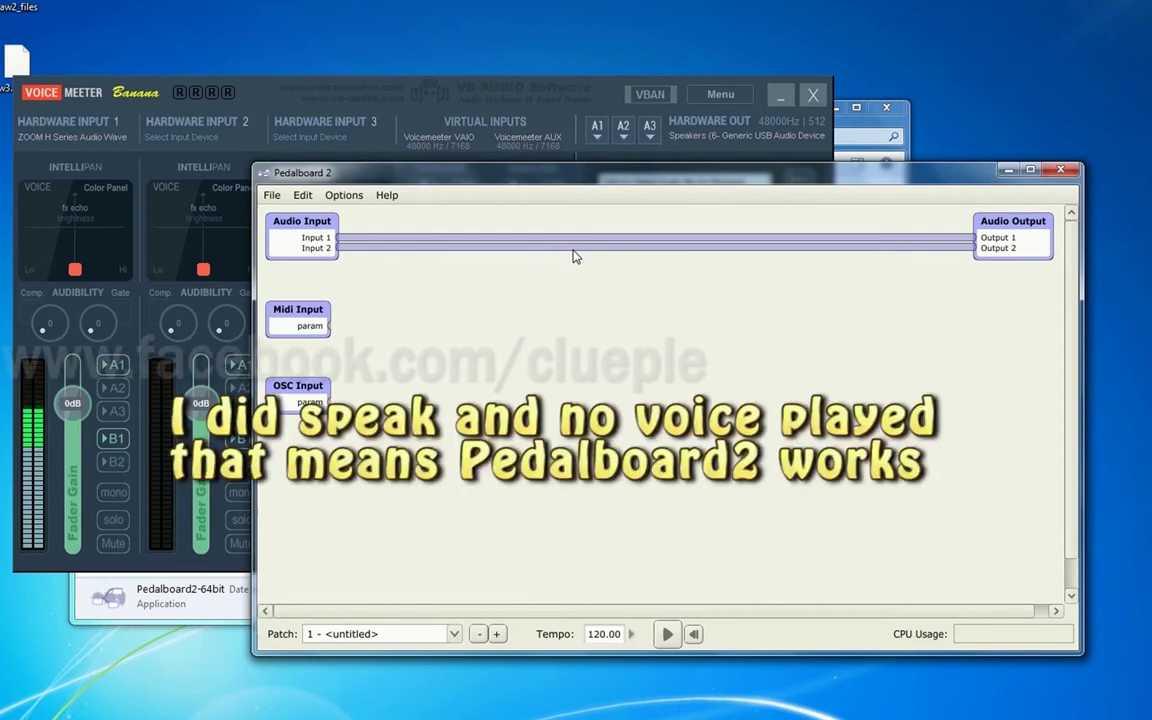
key(Delete)
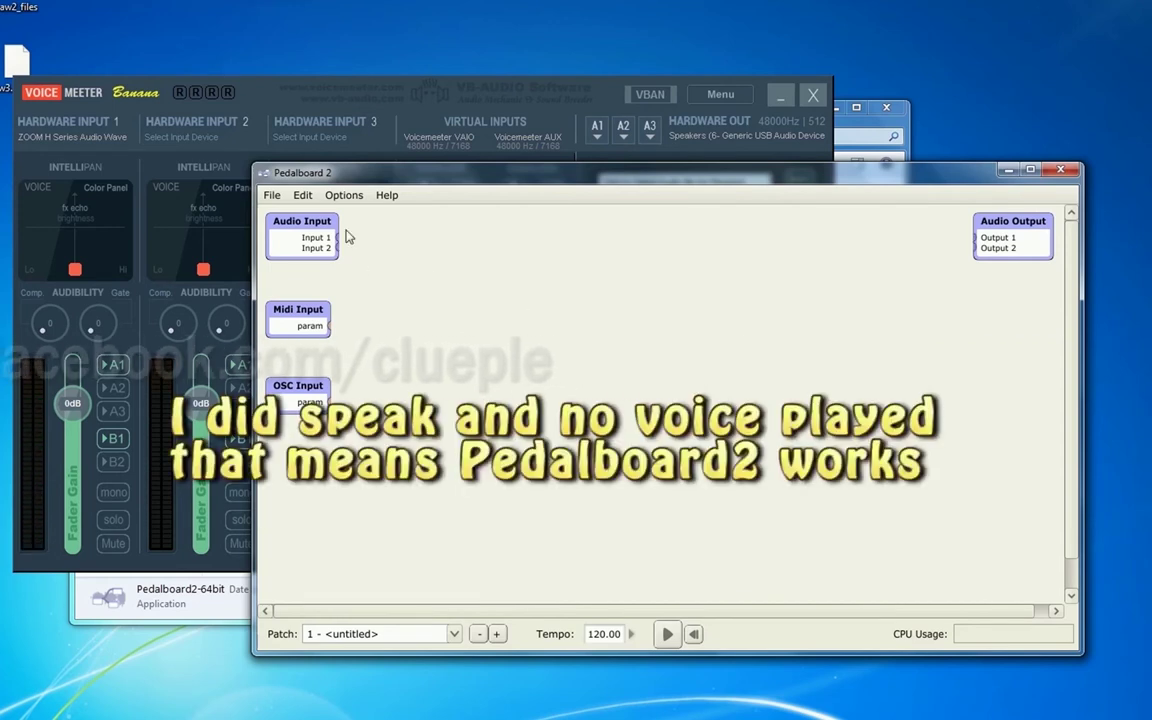
drag(337, 241, 977, 238)
drag(342, 250, 975, 248)
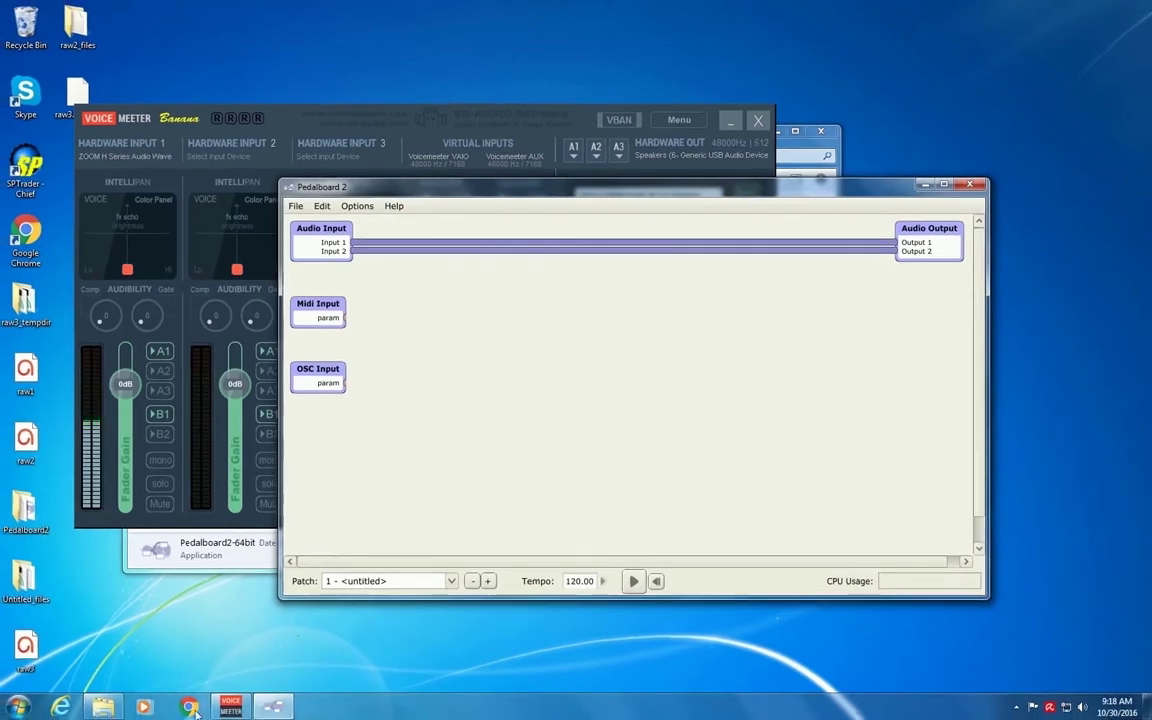
Search for reaper in a new incognito Chrome window and open the ReaPlugs page on the REAPER website.
right_click(192, 707)
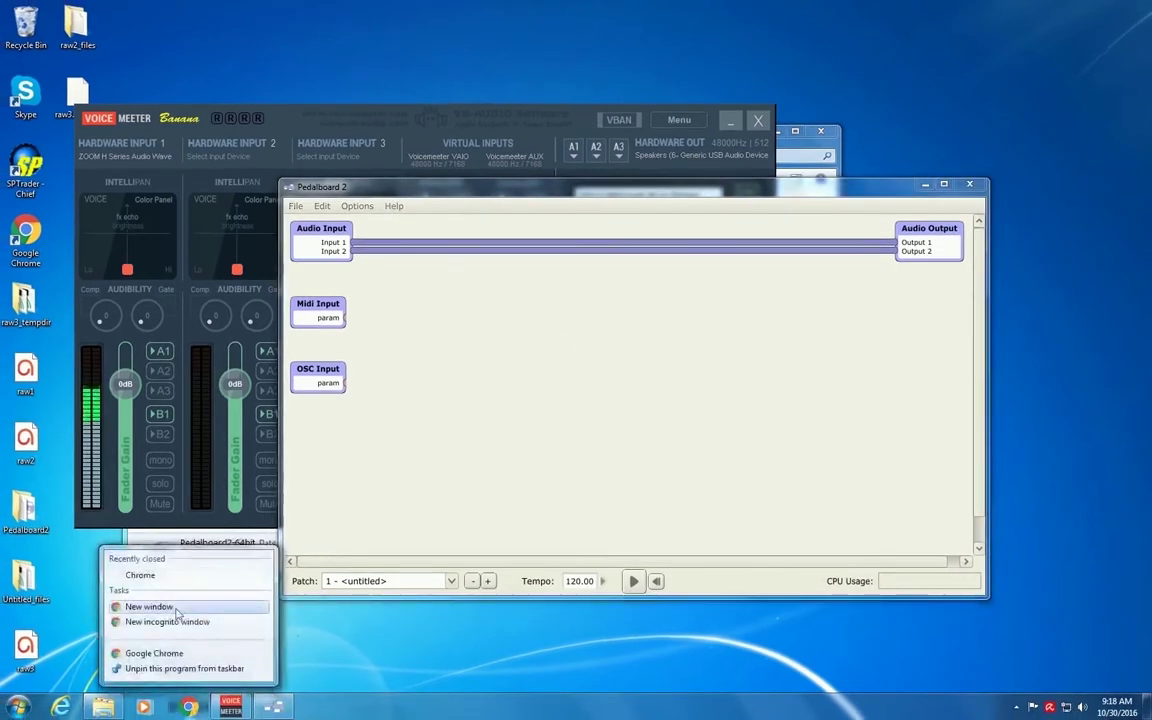
click(167, 622)
drag(382, 24, 721, 180)
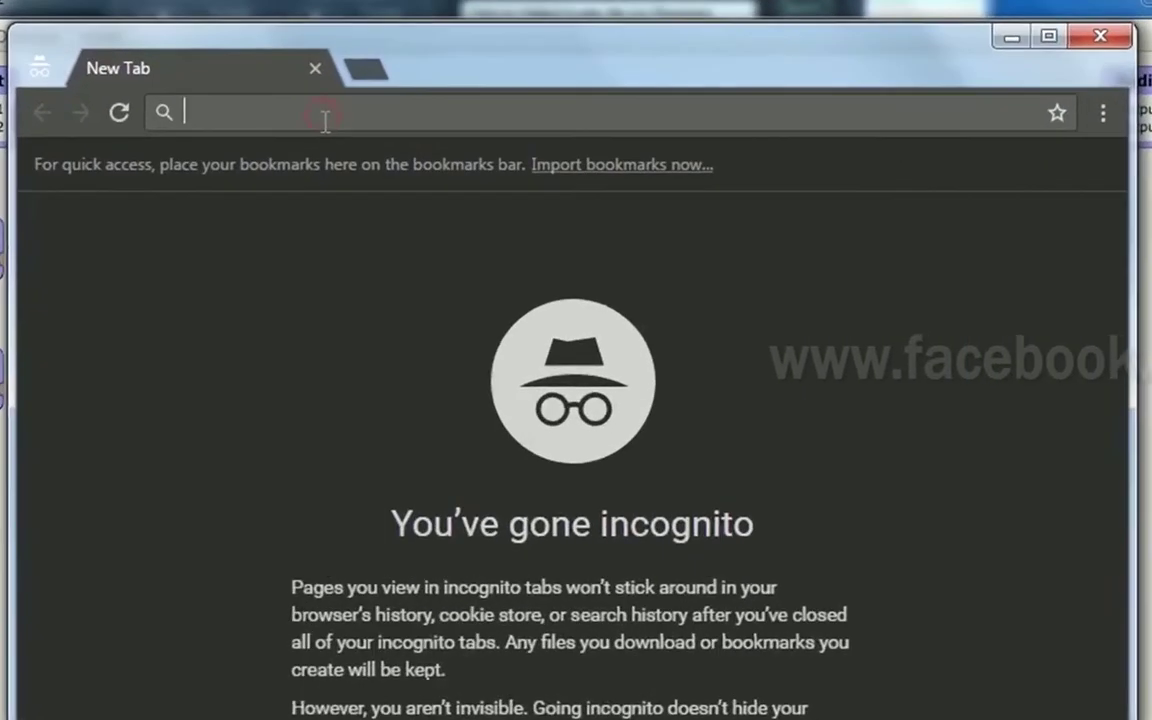
text(reaper)
key(Return)
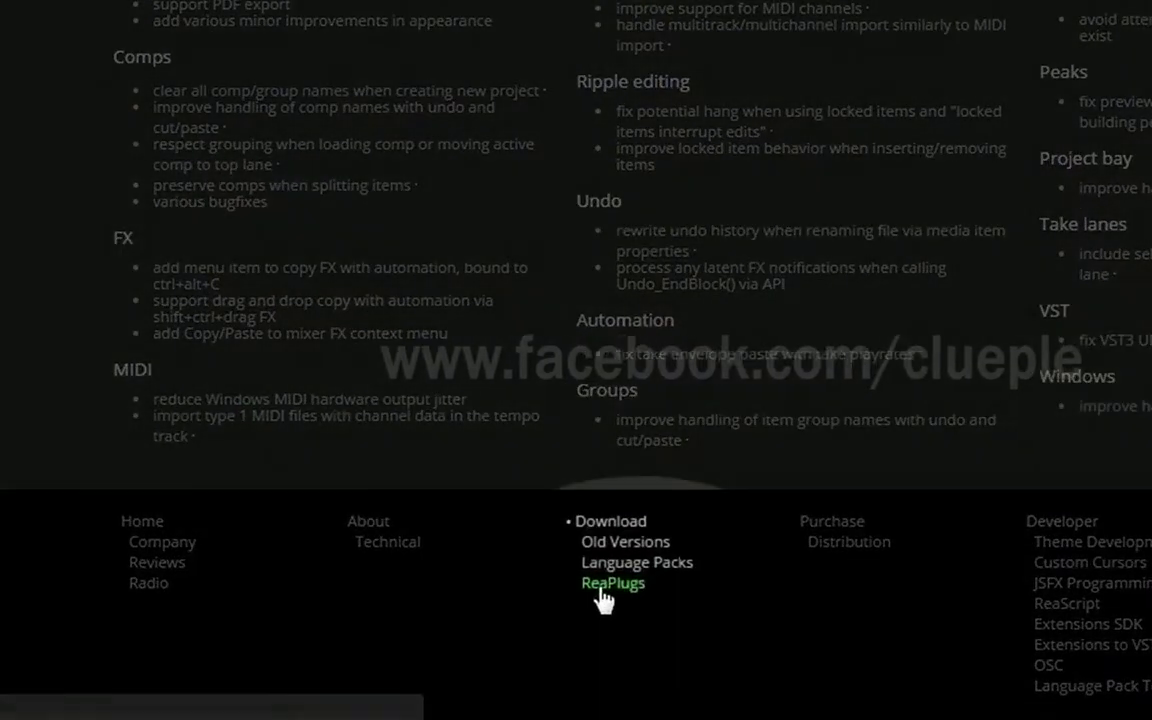
click(603, 597)
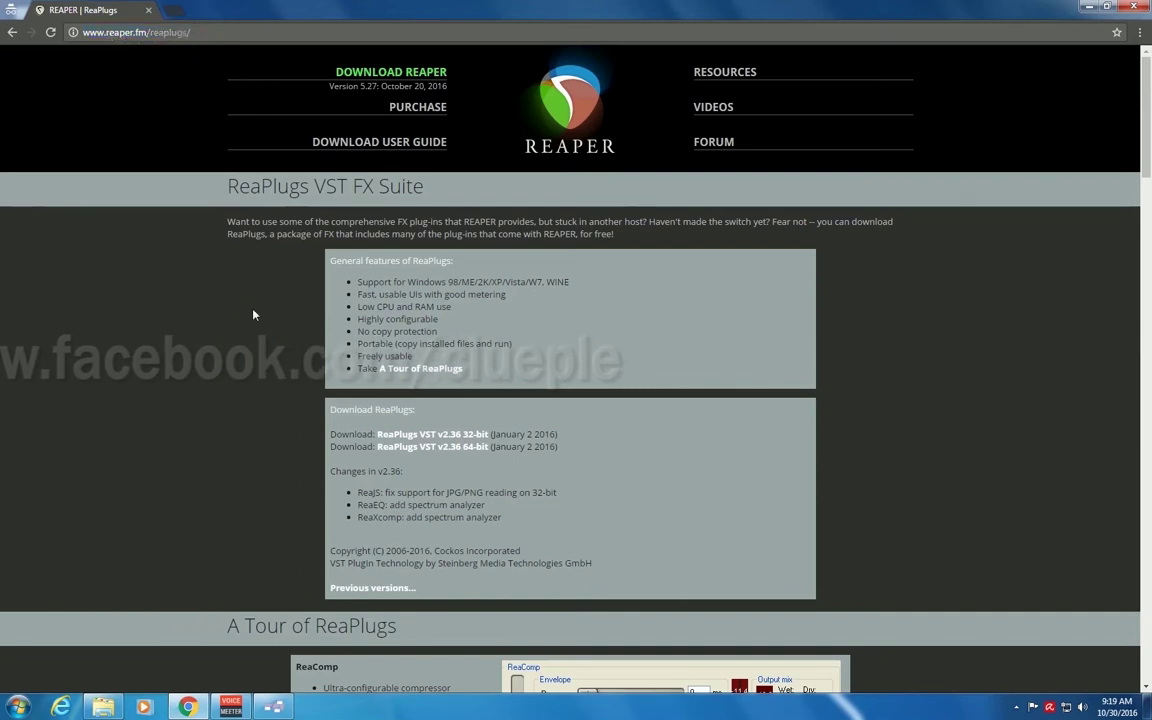
Examine the tour of the ReaPlugs effects, from ReaComp and ReaXcomp through ReaDelay, ReaEQ and ReaFIR to ReaGate.
scroll(403, 311, down, 2)
scroll(404, 311, down, 2)
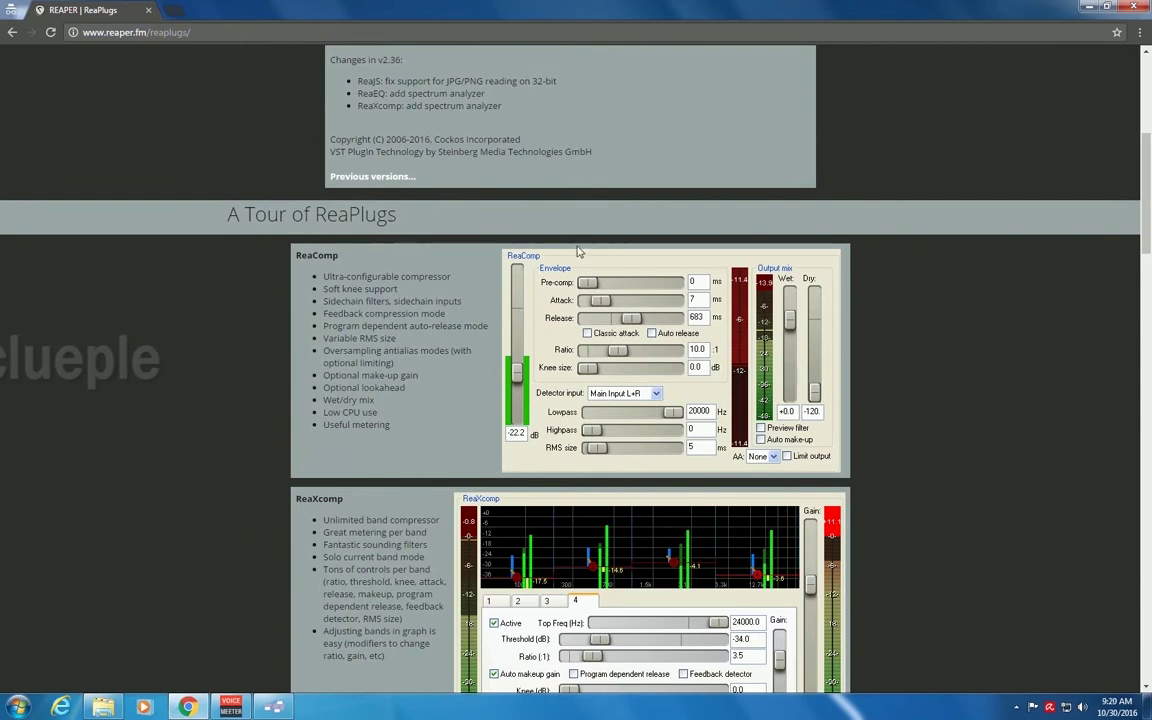
scroll(578, 252, down, 1)
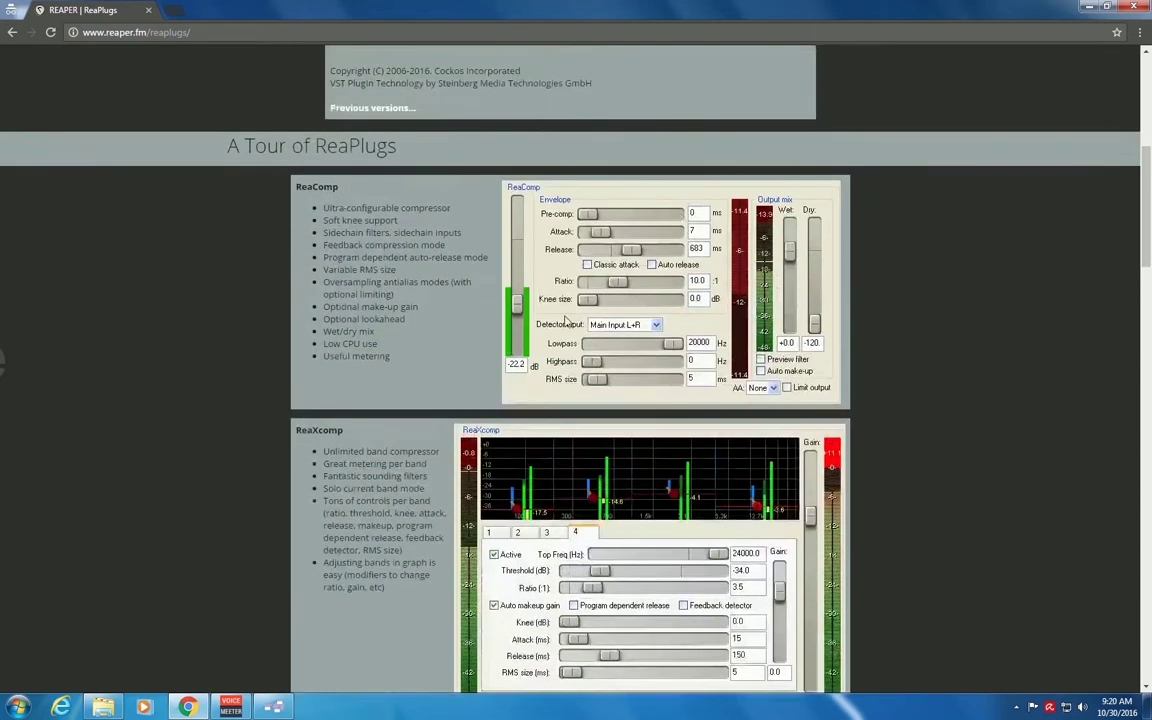
scroll(326, 309, down, 2)
scroll(520, 348, down, 5)
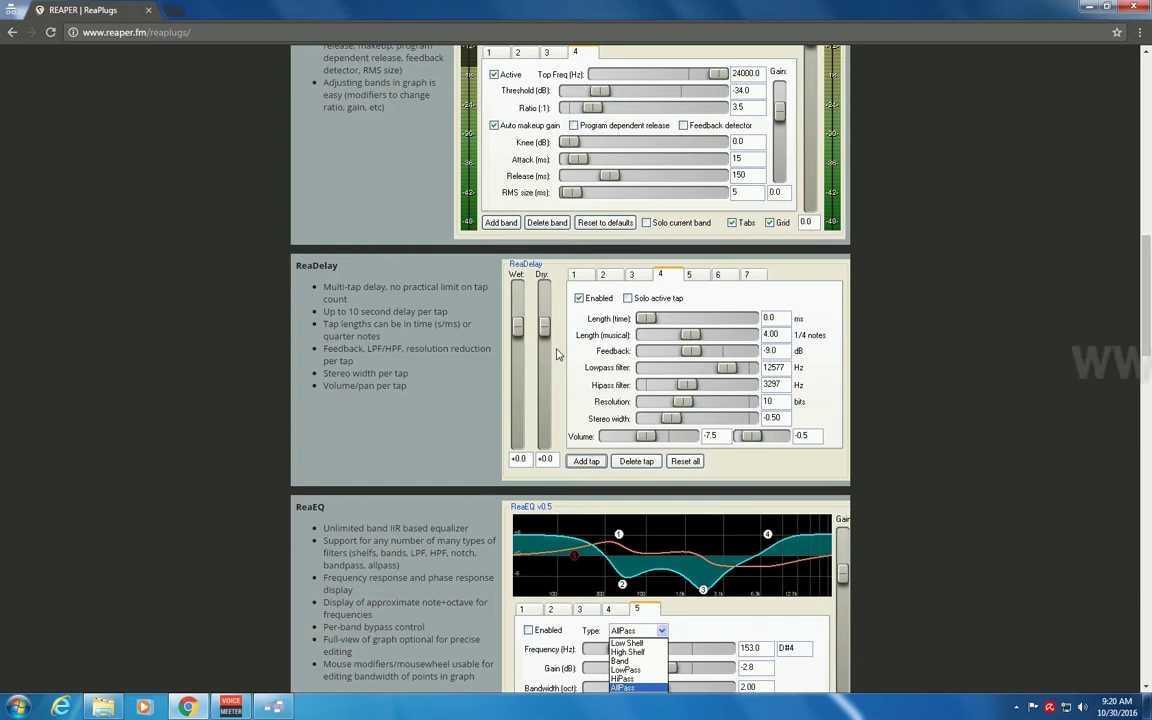
scroll(558, 354, down, 2)
scroll(540, 368, down, 2)
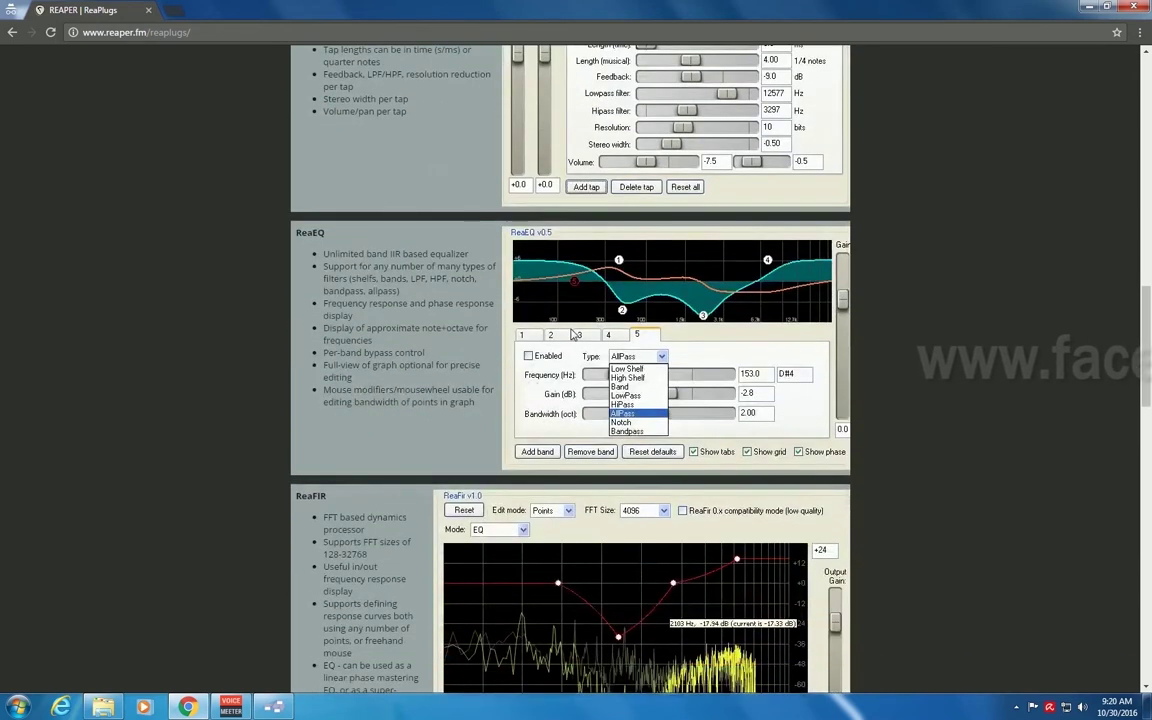
scroll(576, 334, down, 3)
scroll(576, 334, up, 3)
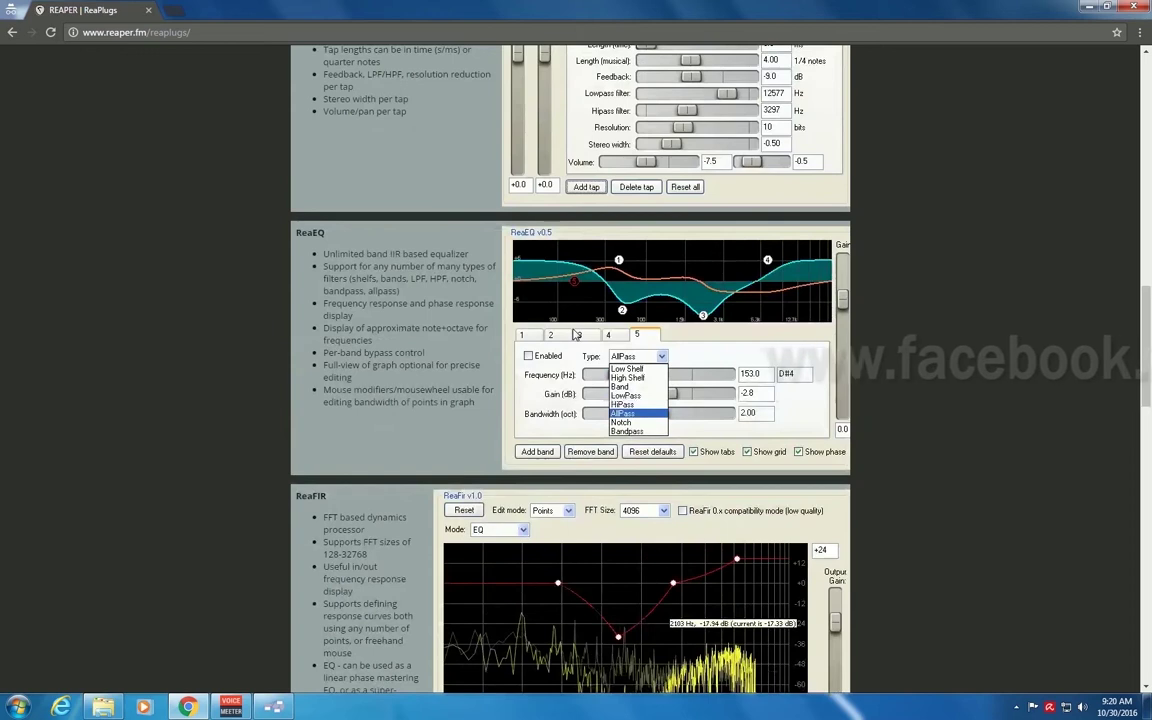
scroll(576, 334, down, 4)
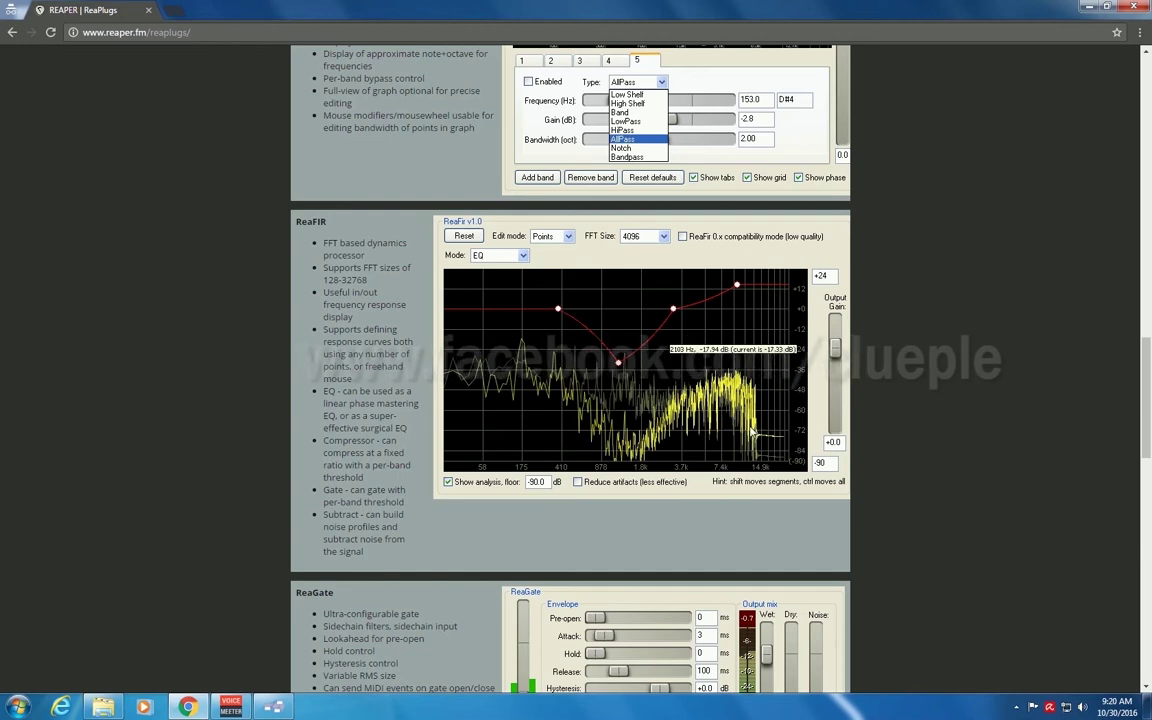
scroll(752, 432, down, 3)
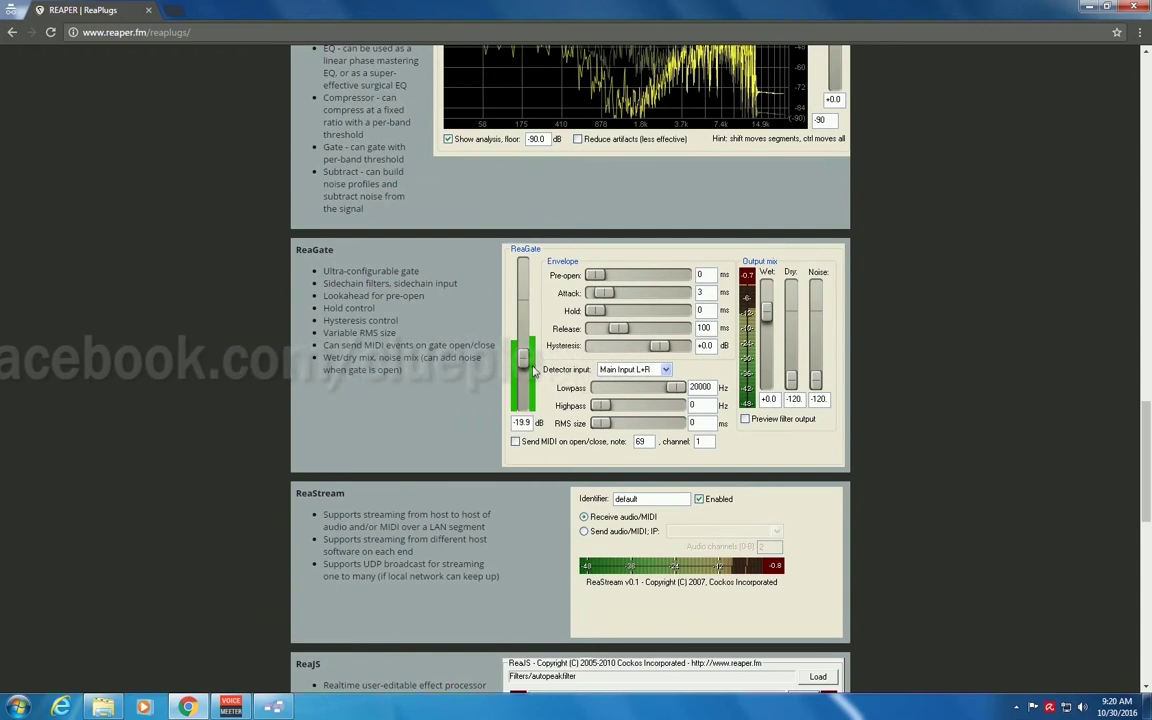
Download the ReaPlugs VST v2.36 64-bit installer.
scroll(535, 370, up, 10)
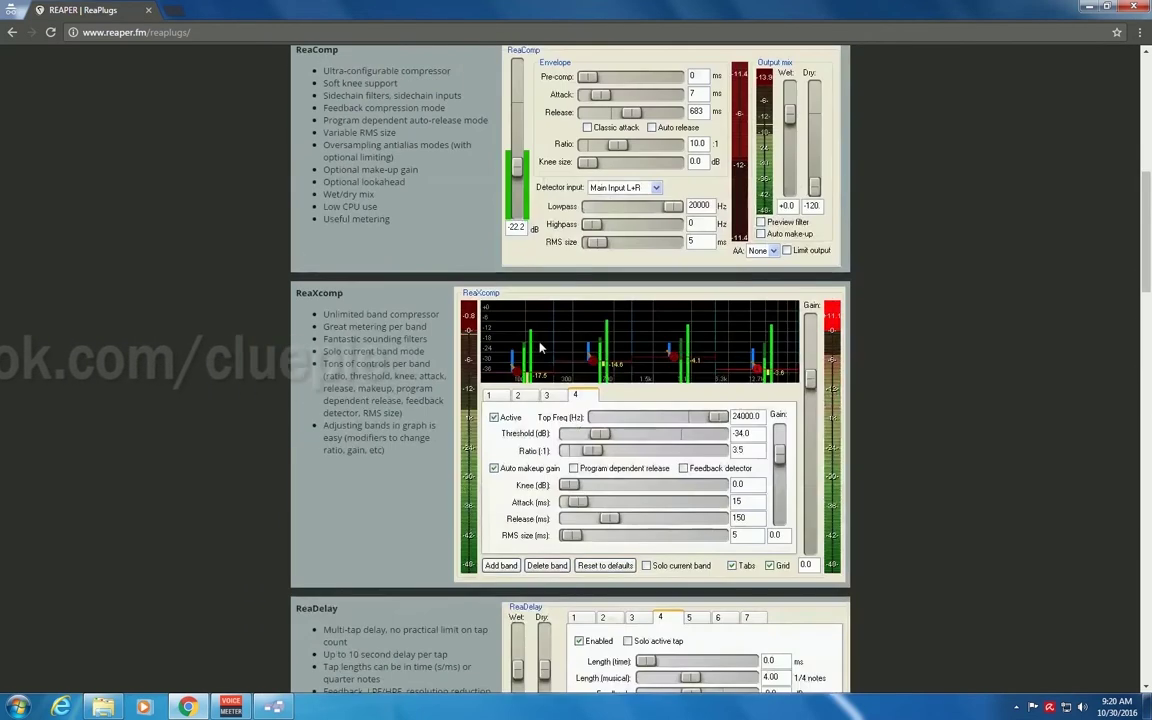
scroll(540, 348, up, 6)
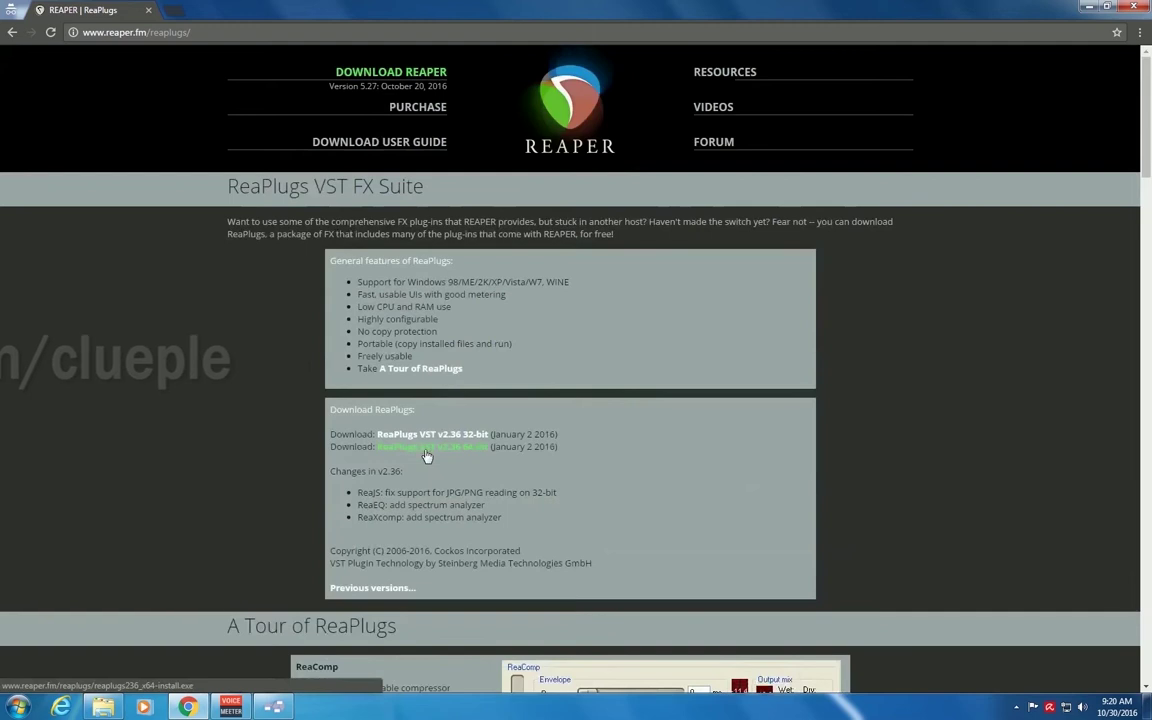
click(426, 455)
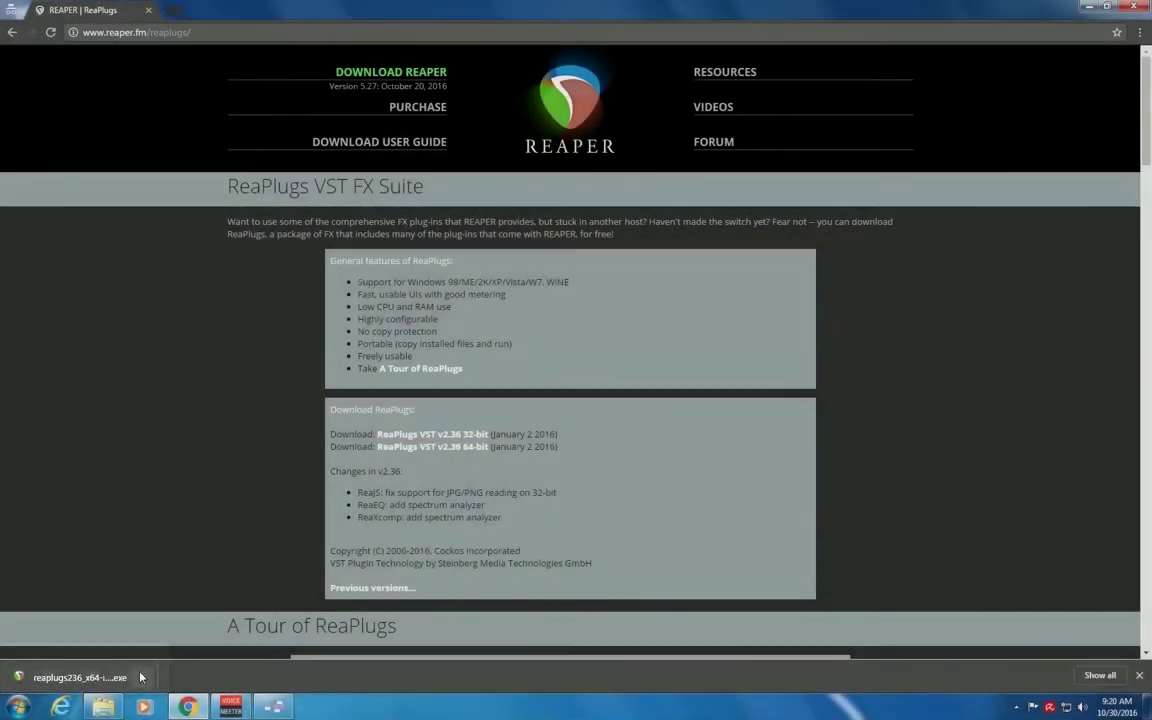
Show the downloaded reaplugs236_x64-install file in its Downloads folder and close the folder window.
click(141, 677)
click(195, 628)
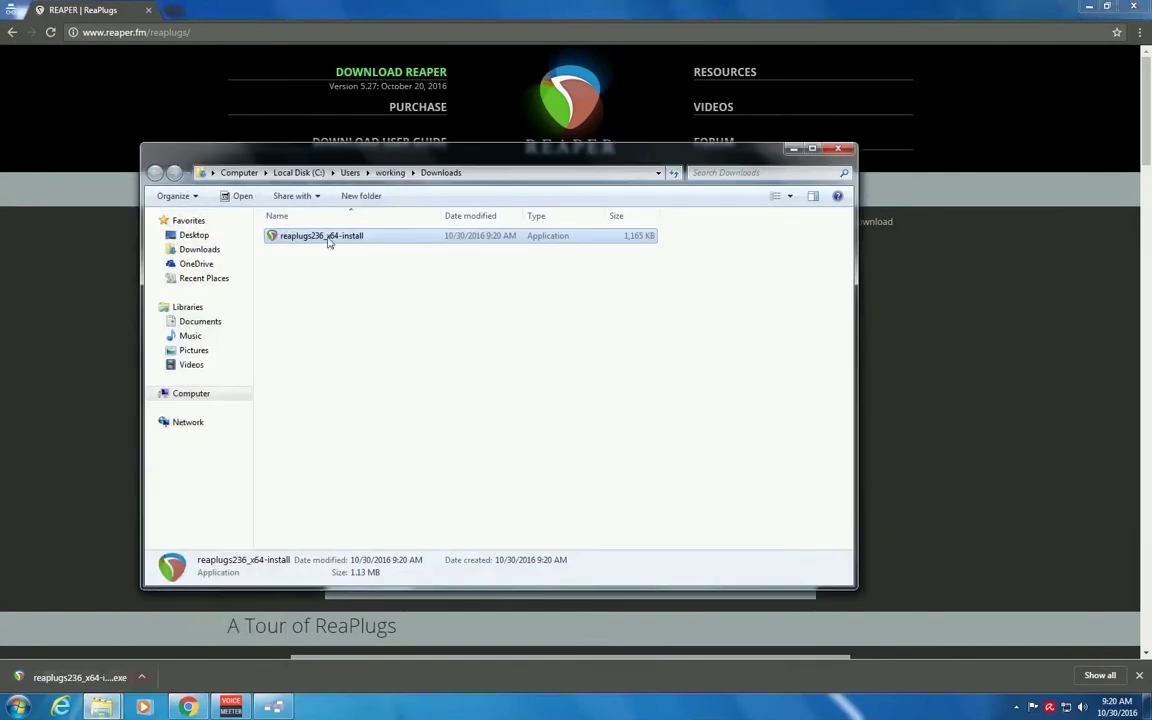
click(840, 150)
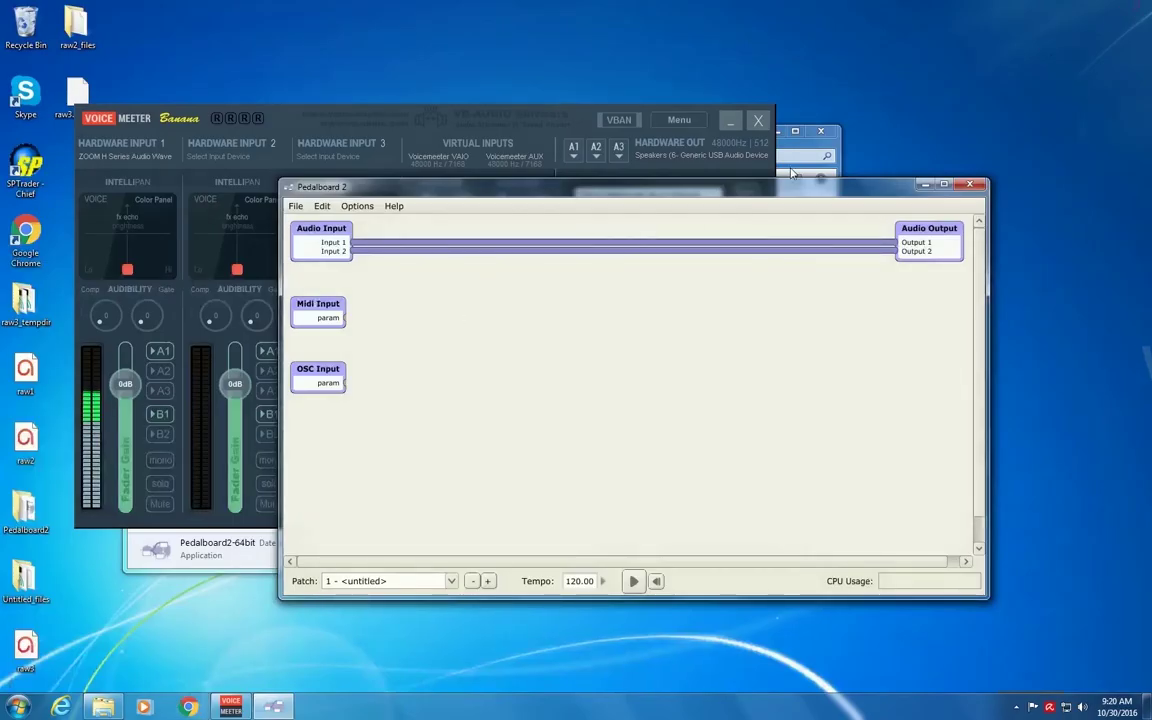
Close Pedalboard 2 and choose to save the current set of patches.
drag(735, 188, 825, 229)
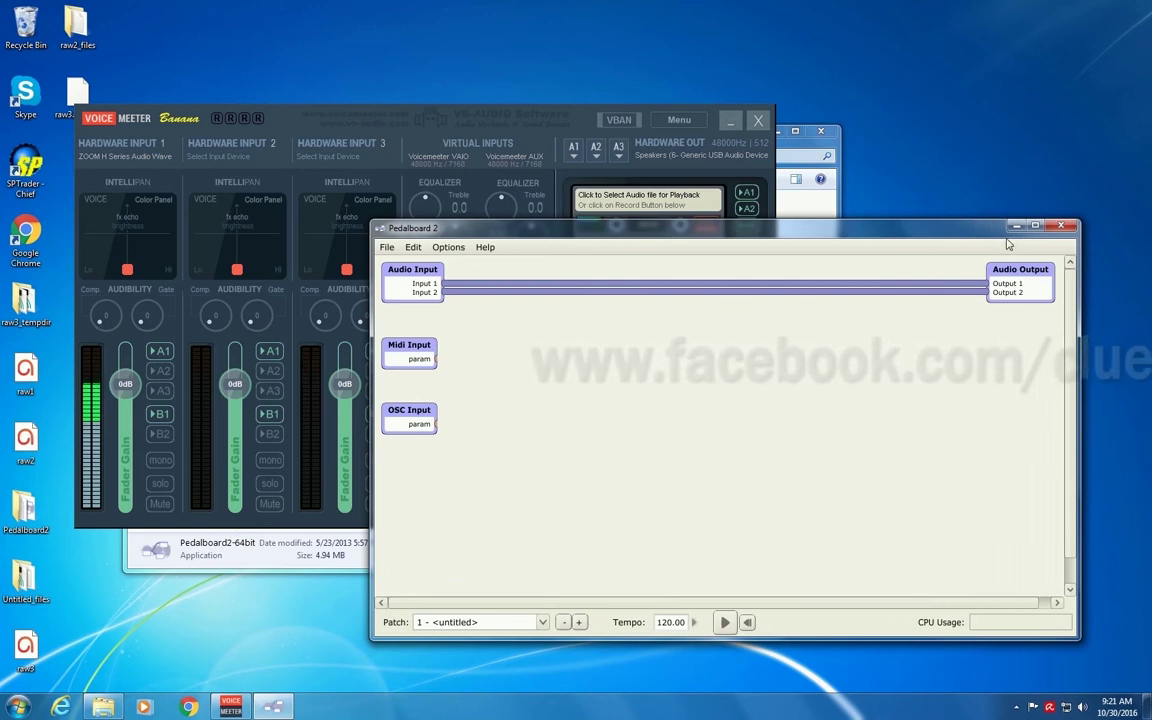
click(1062, 228)
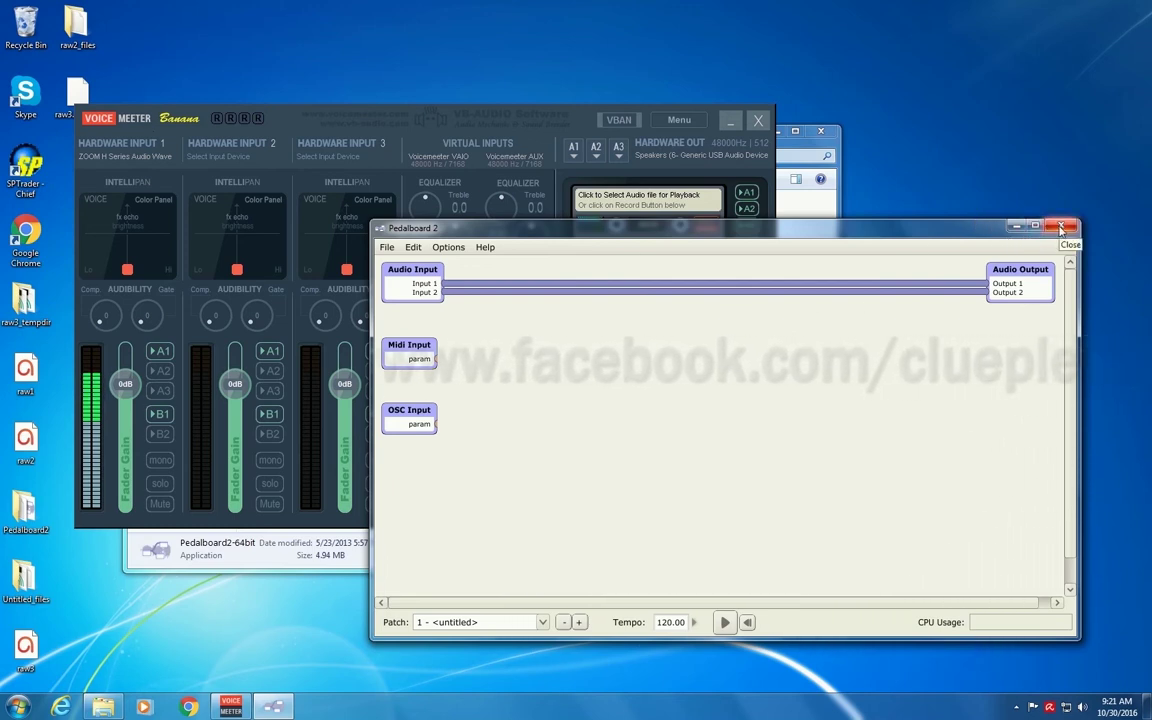
click(646, 471)
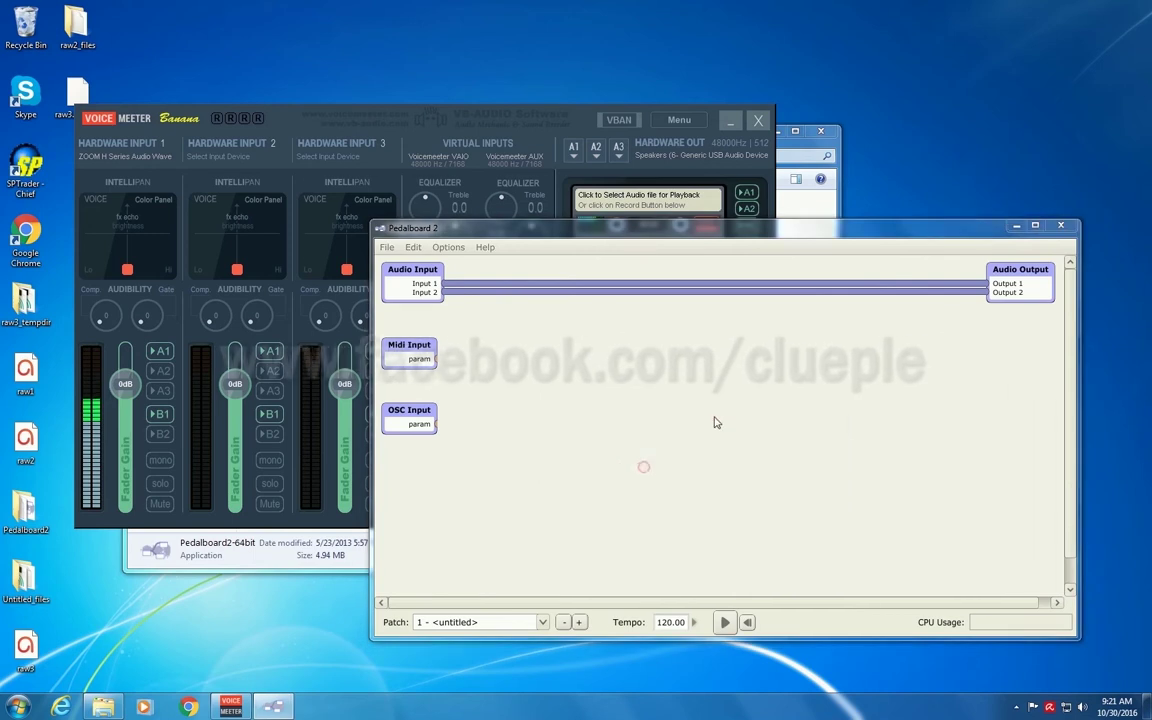
In the patch save dialog, create a folder named VidWIP on the Desktop and open it.
click(360, 267)
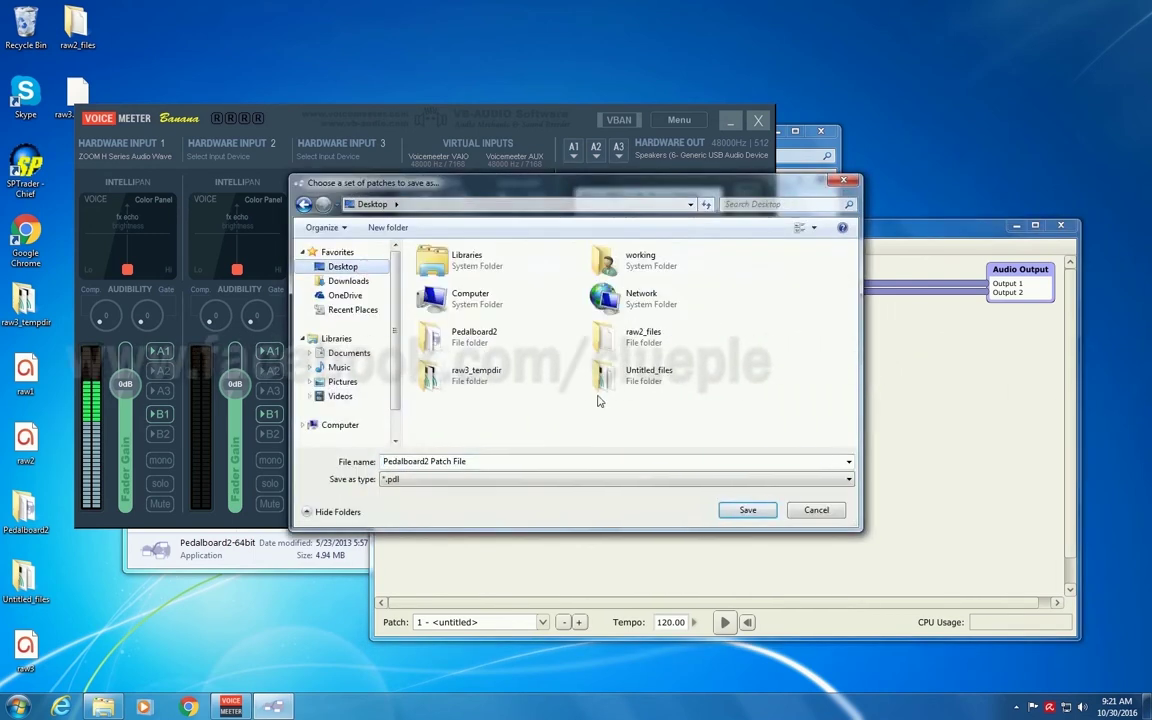
right_click(459, 426)
mouse_move(539, 592)
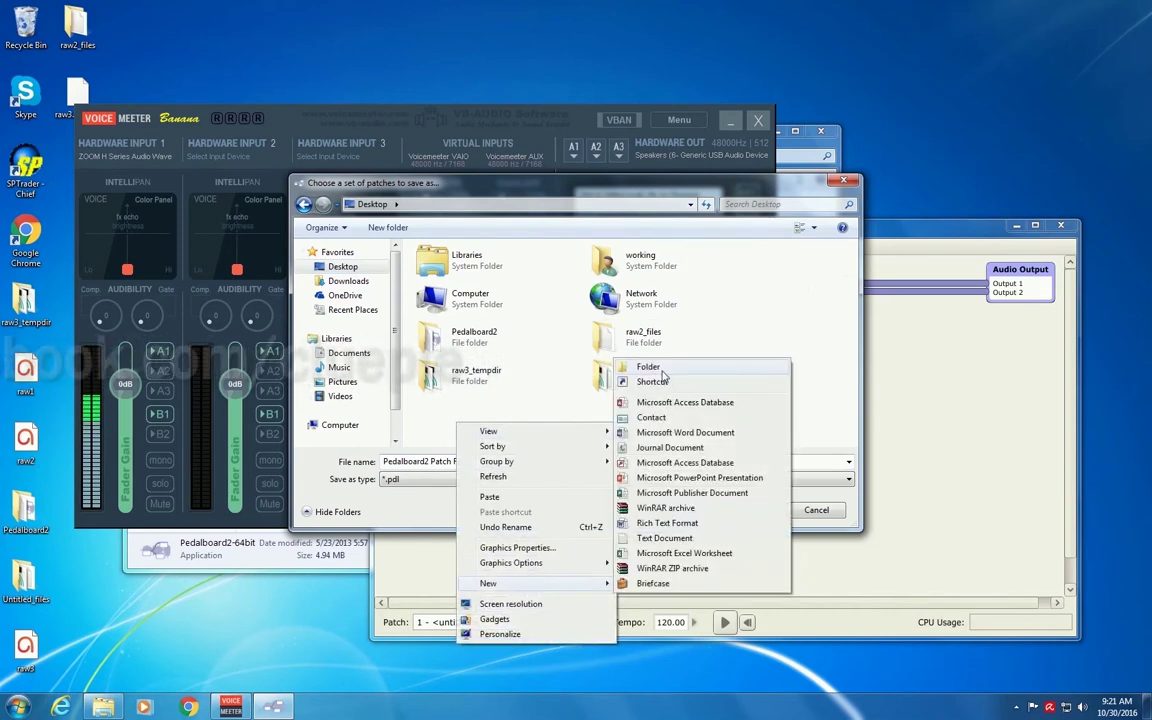
click(720, 437)
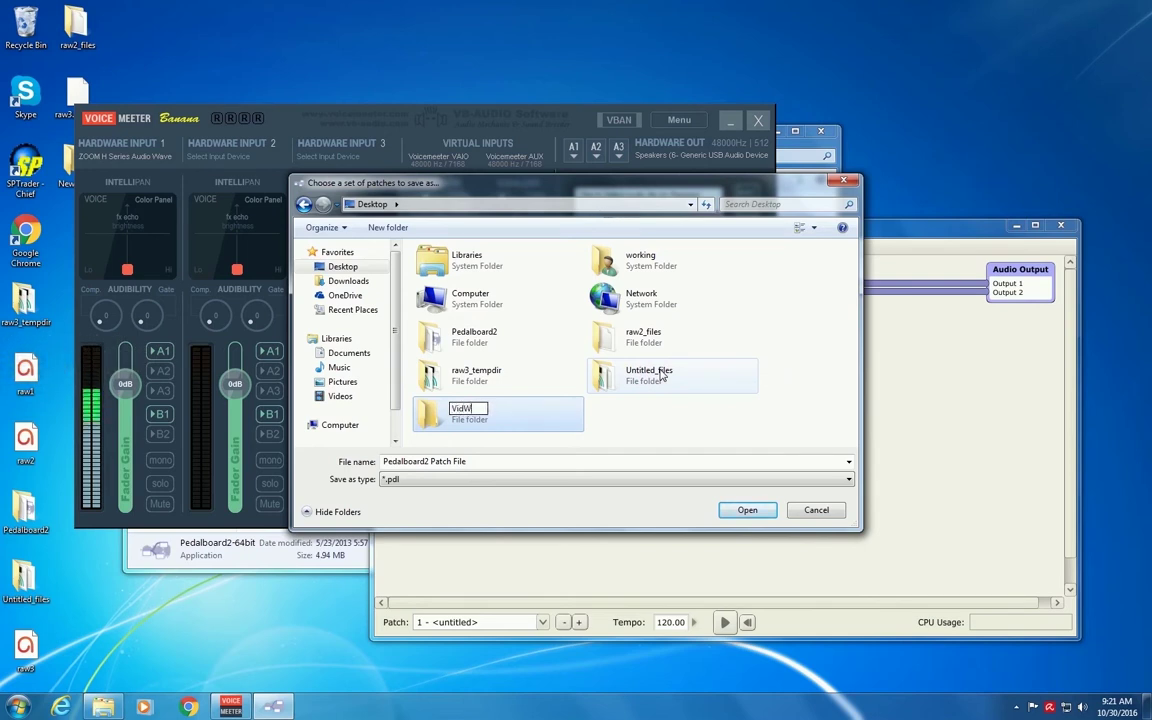
double_click(446, 417)
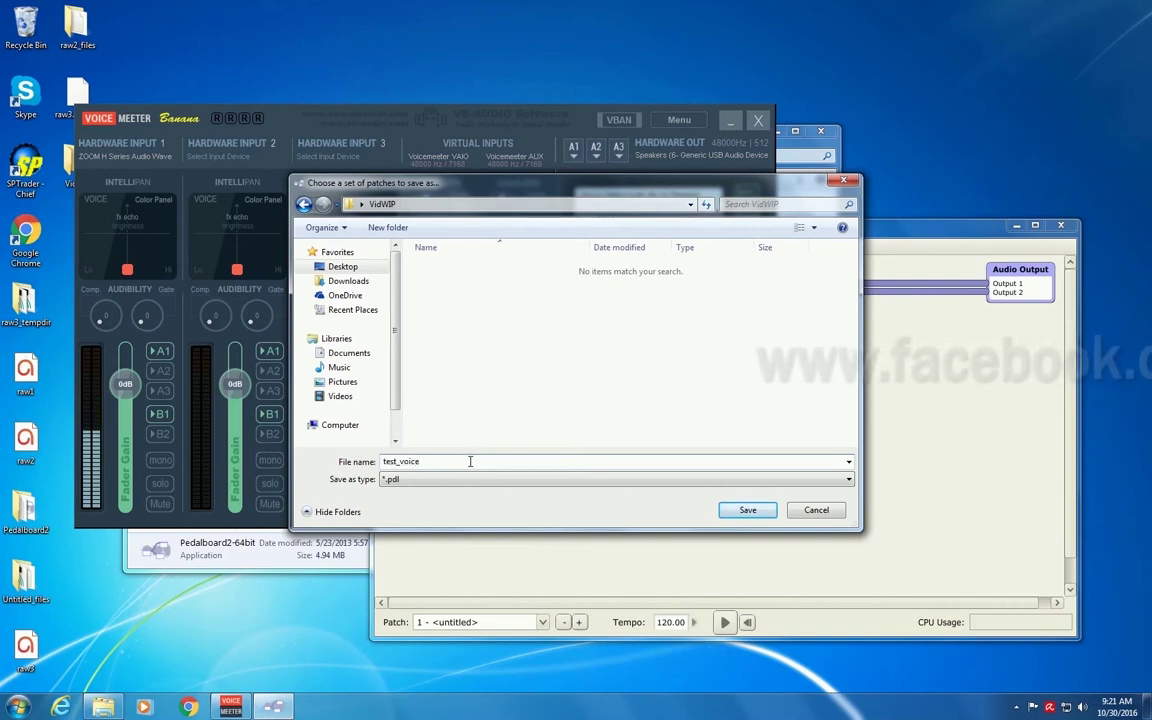
Save the patch set as test_voice_64bit in the VidWIP folder.
text(_64bit)
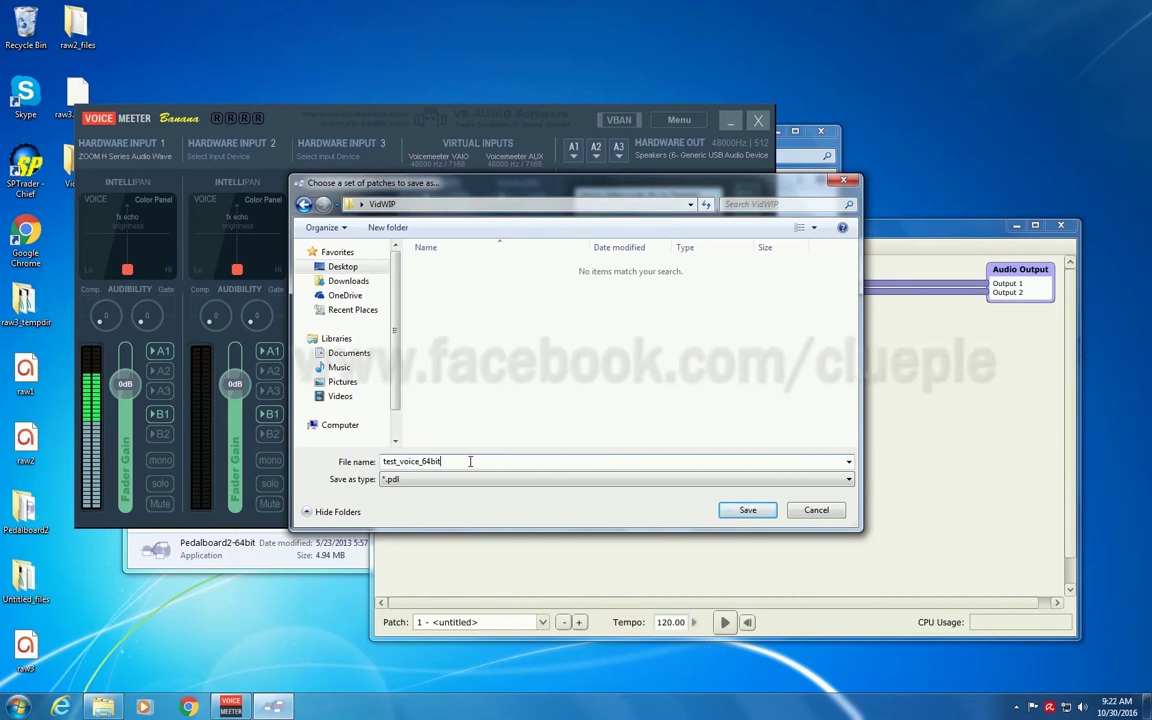
drag(800, 184, 690, 162)
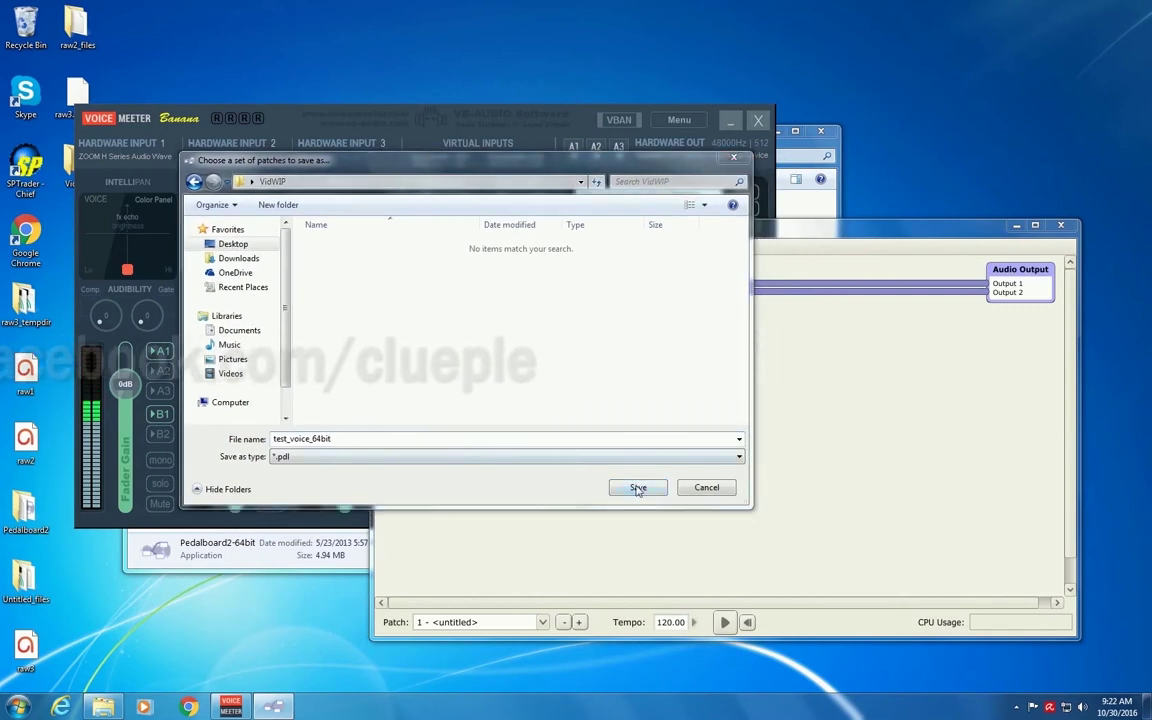
click(638, 488)
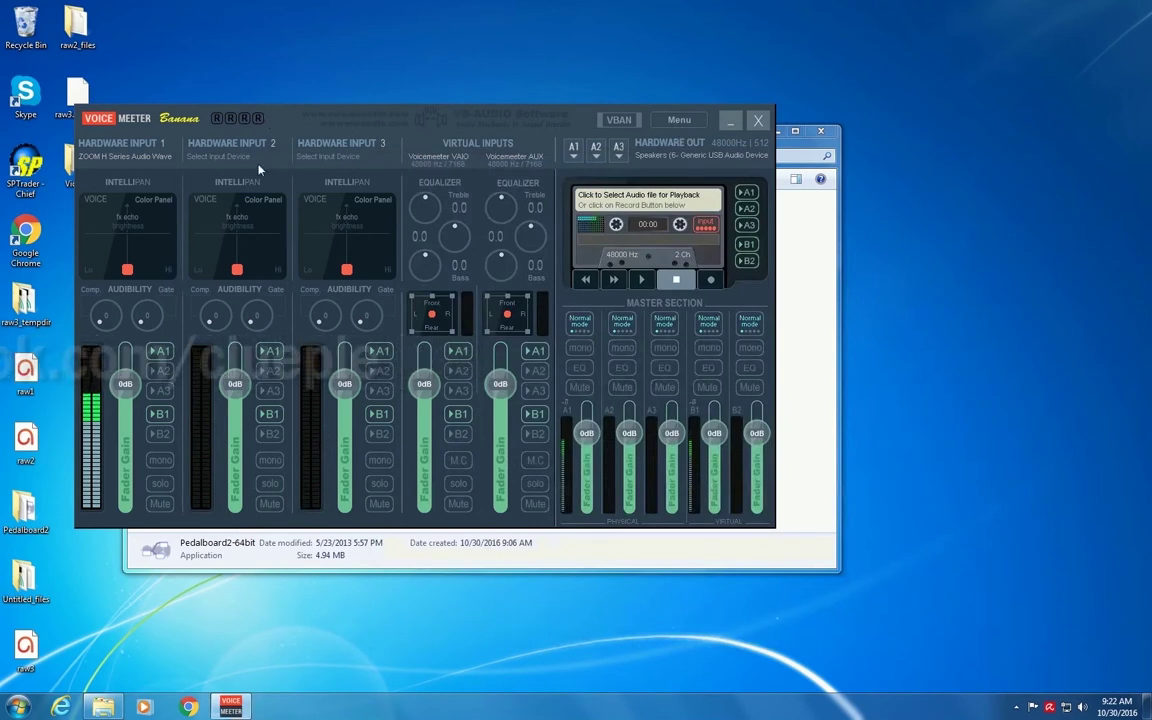
Minimize VoiceMeeter Banana and close the Pedalboard2 folder window to clear the desktop.
drag(293, 128, 532, 170)
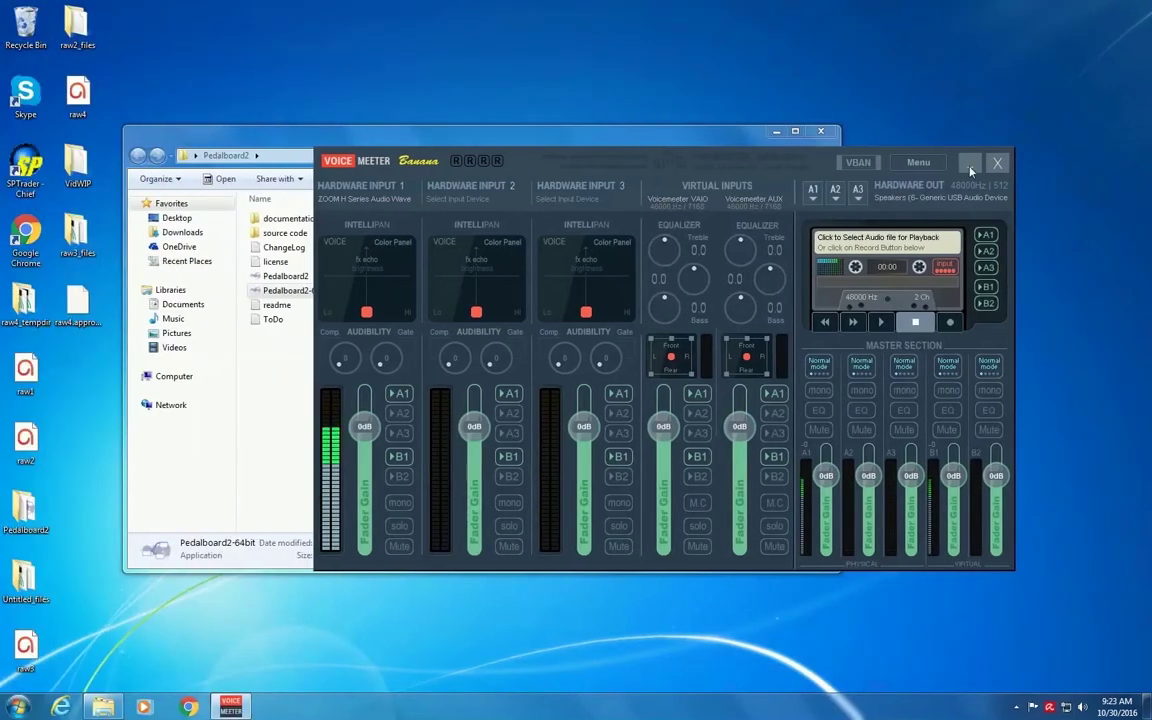
click(967, 160)
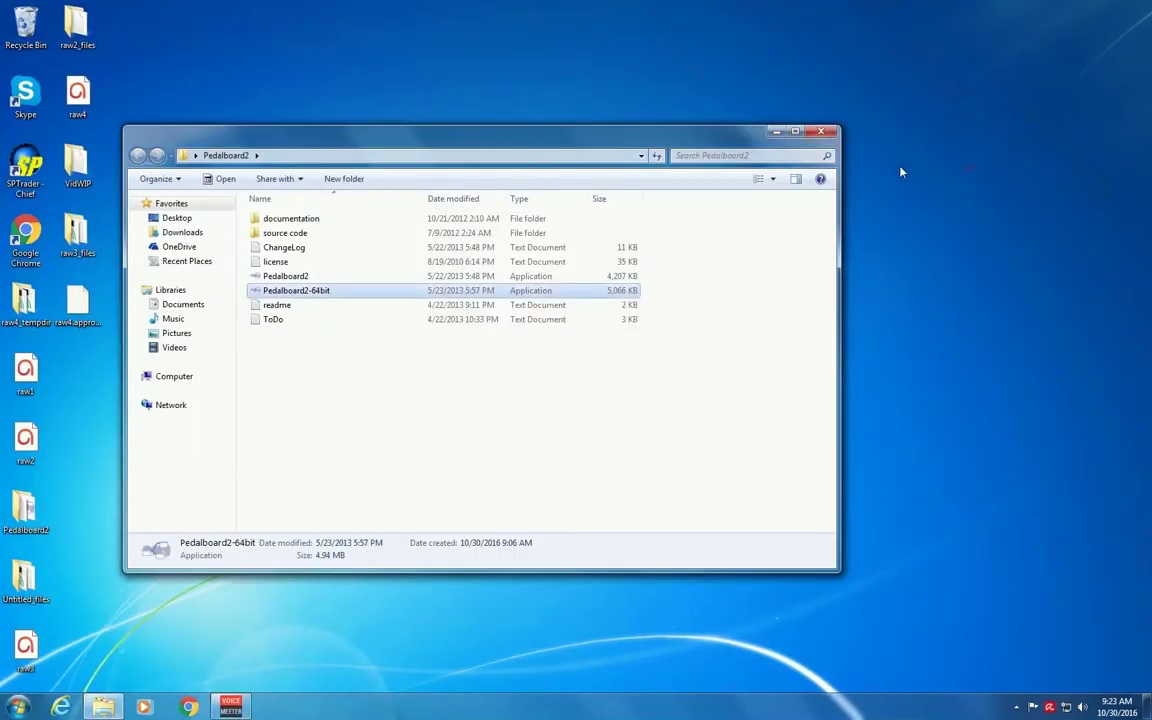
click(810, 140)
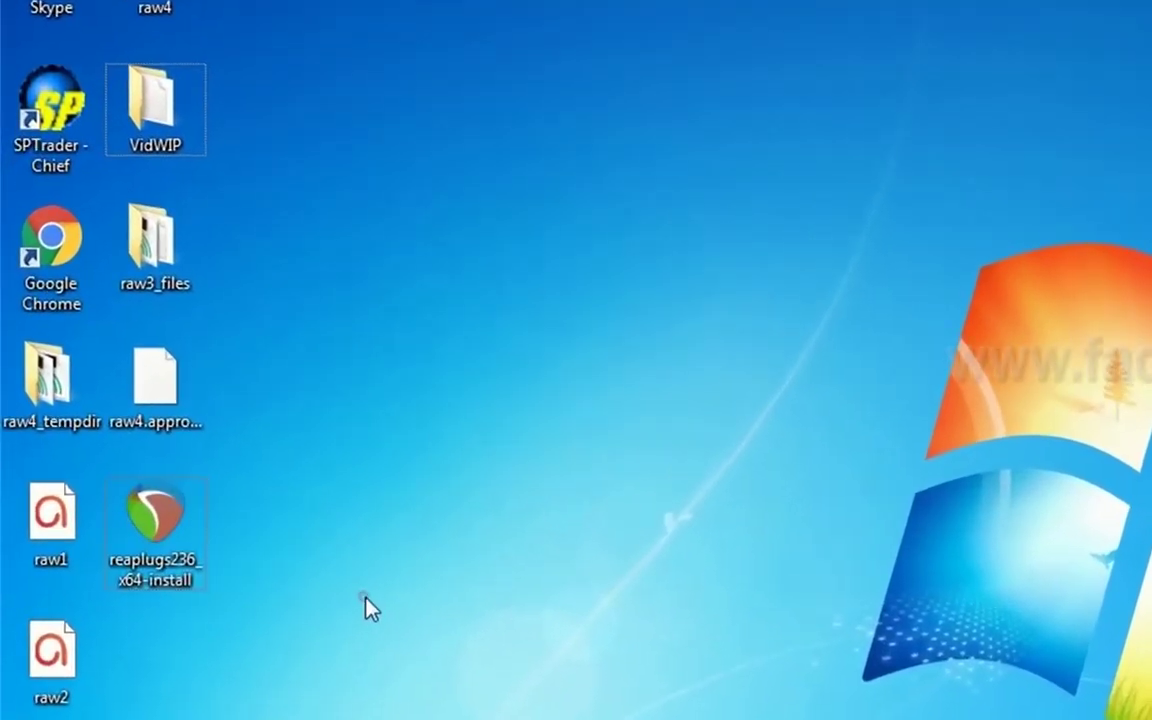
Run the ReaPlugs 64-bit installer from the desktop, accept the license agreement and keep the Normal component selection.
double_click(162, 522)
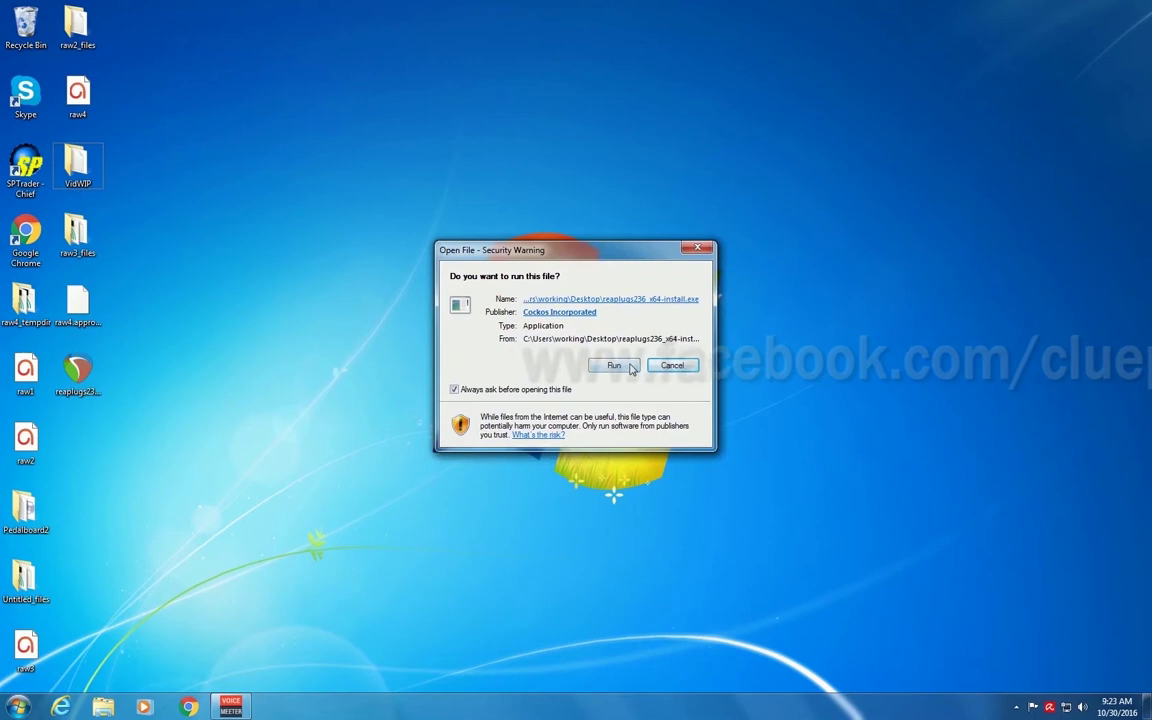
click(616, 366)
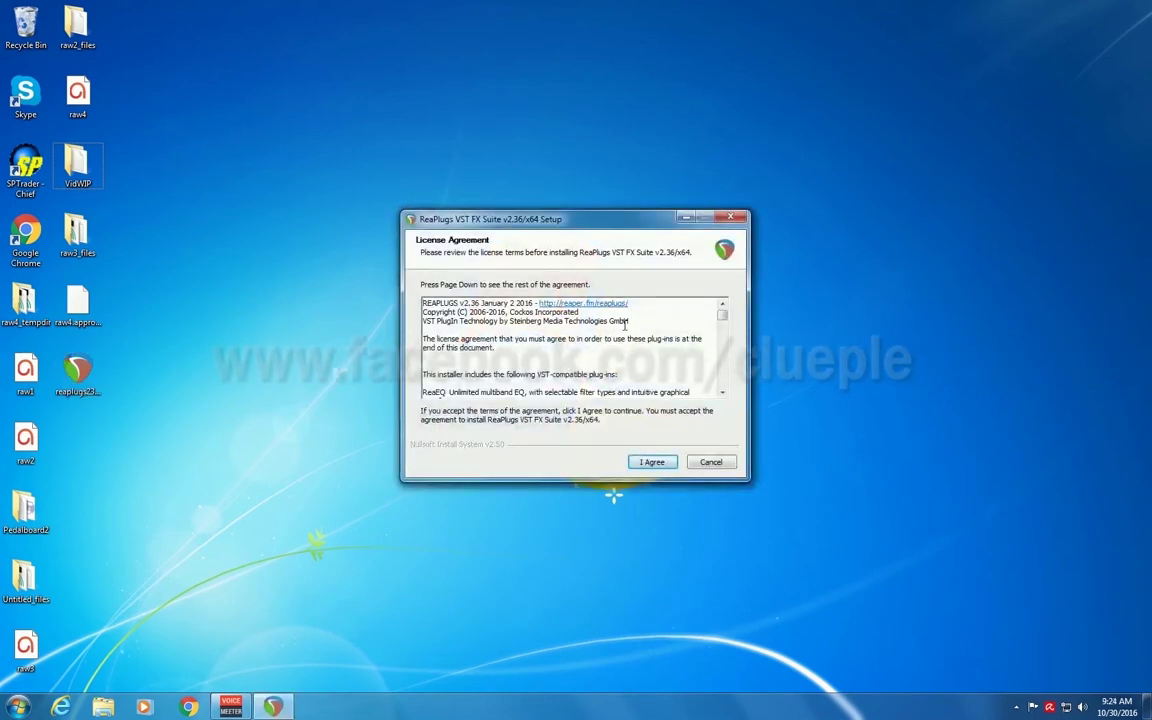
click(652, 462)
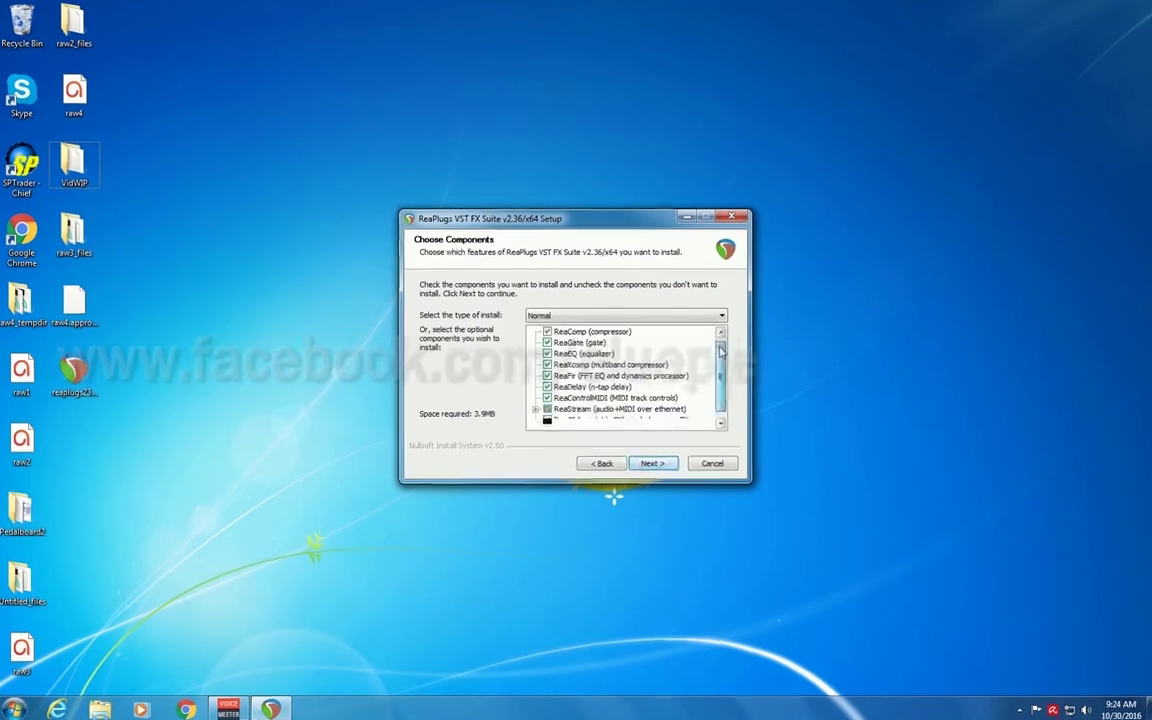
drag(718, 345, 723, 374)
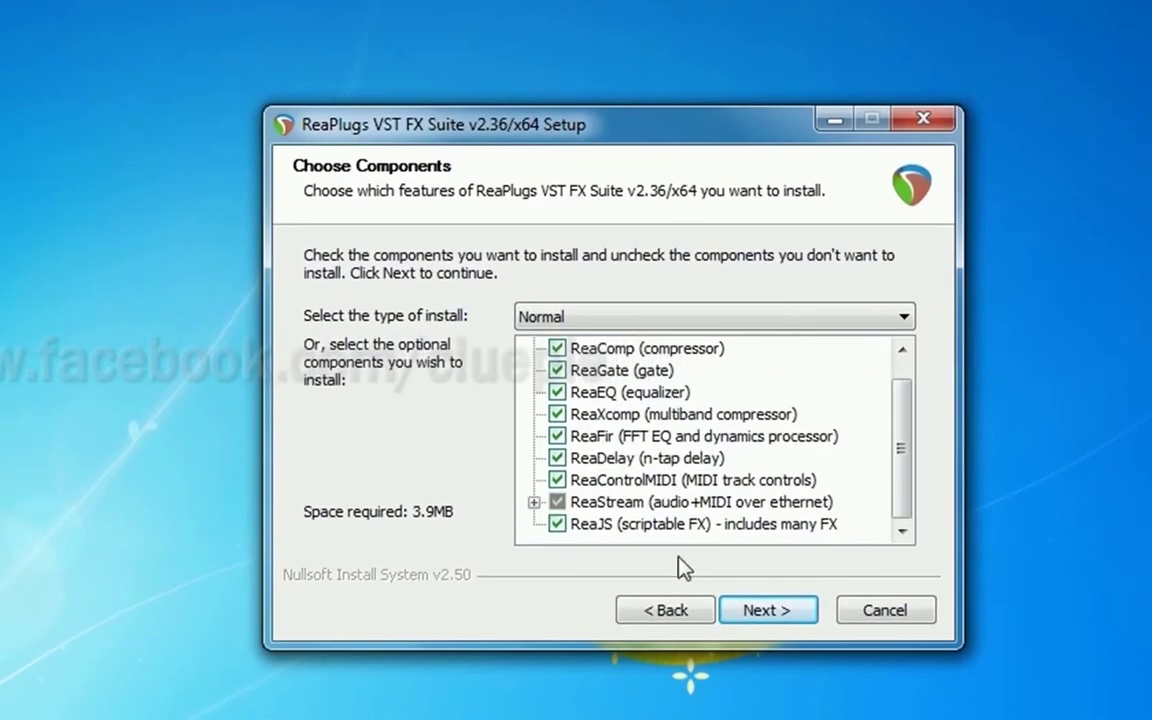
click(757, 614)
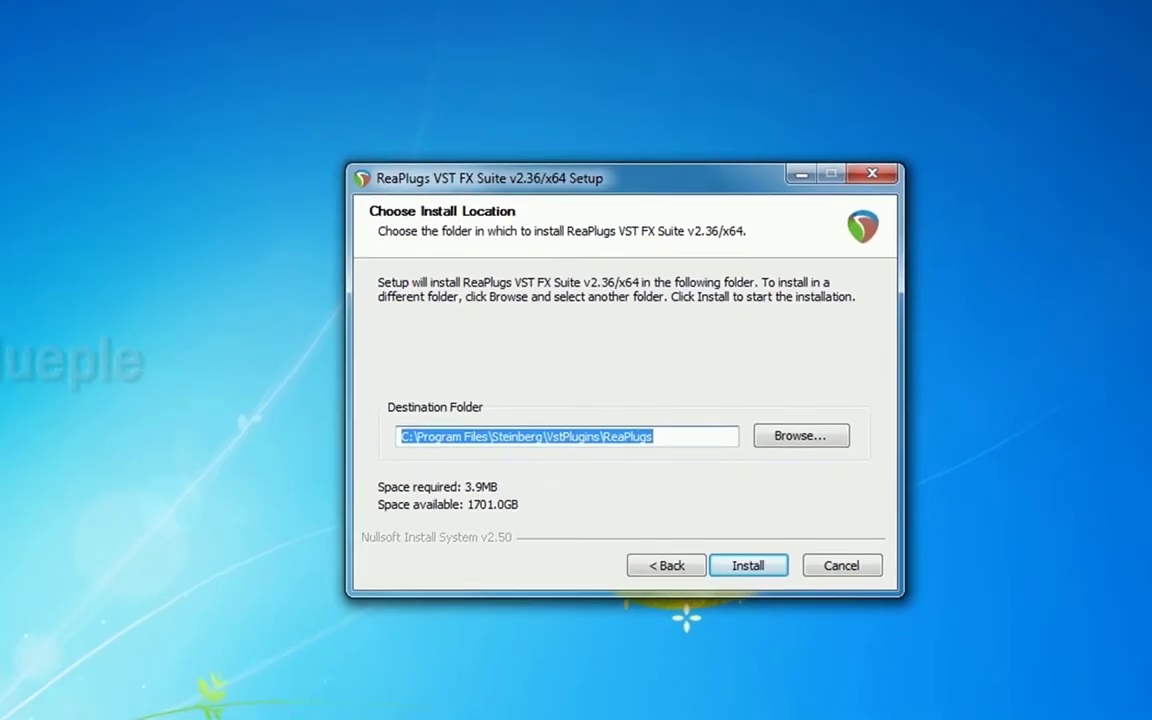
Create a desktop folder named VSTPlugins and place it below the ReaPlugs installer icon.
click(104, 484)
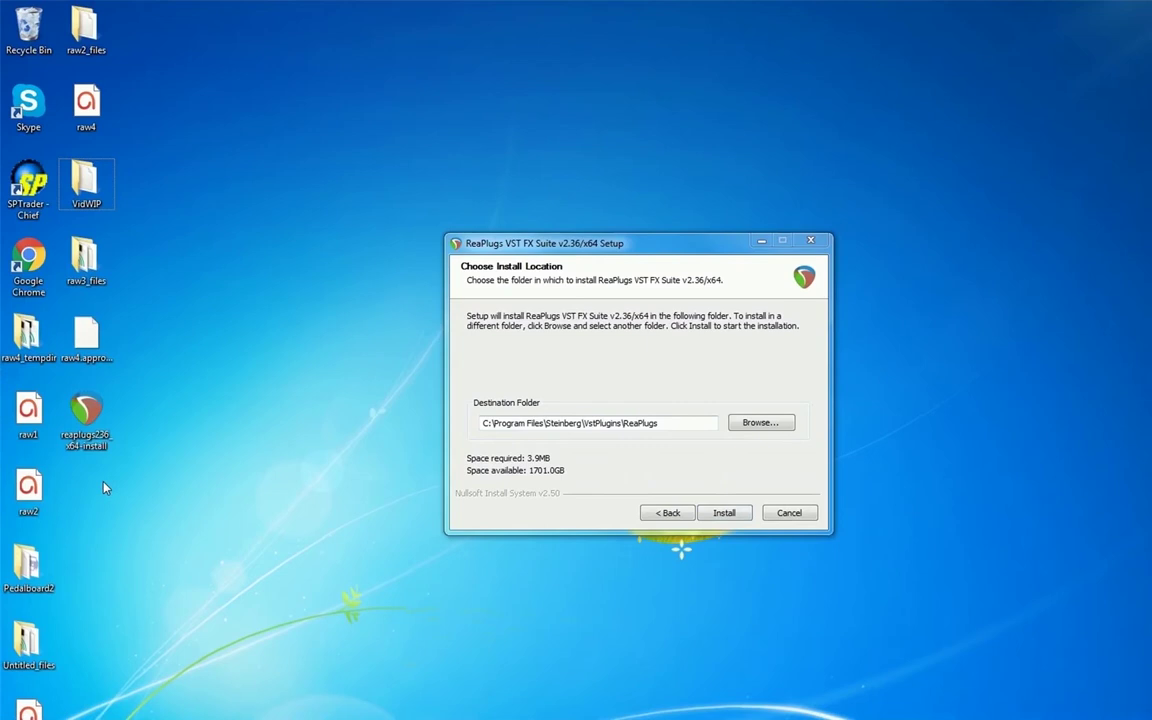
right_click(105, 483)
mouse_move(267, 645)
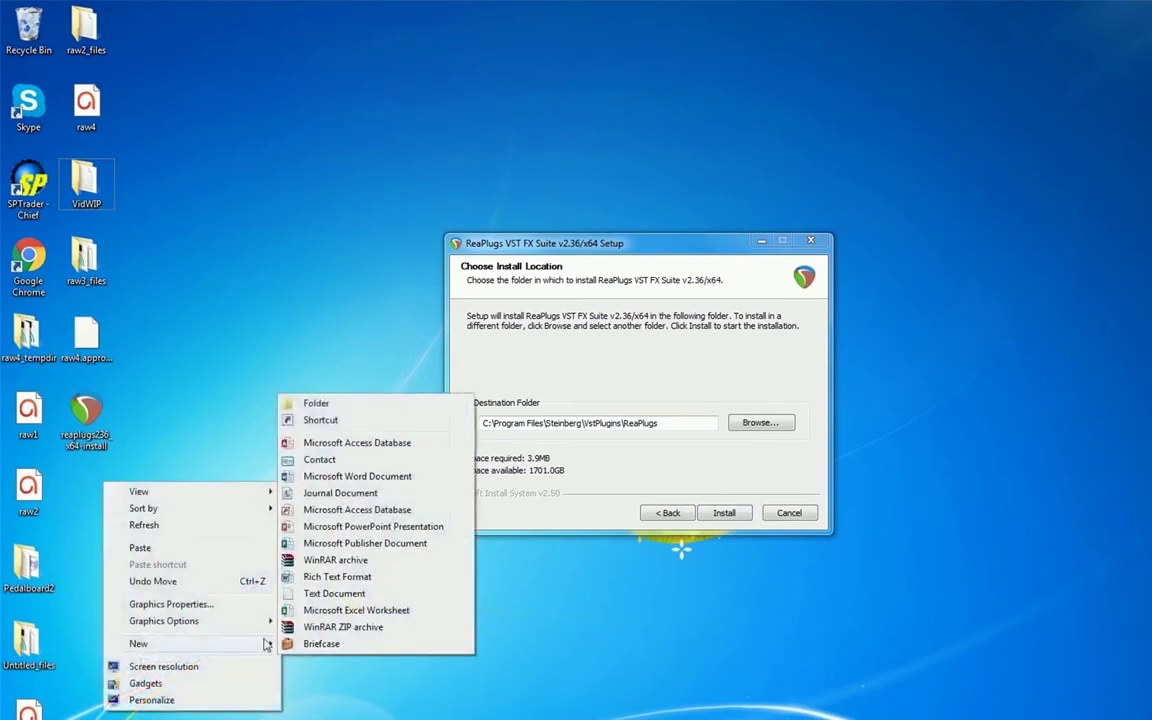
click(316, 404)
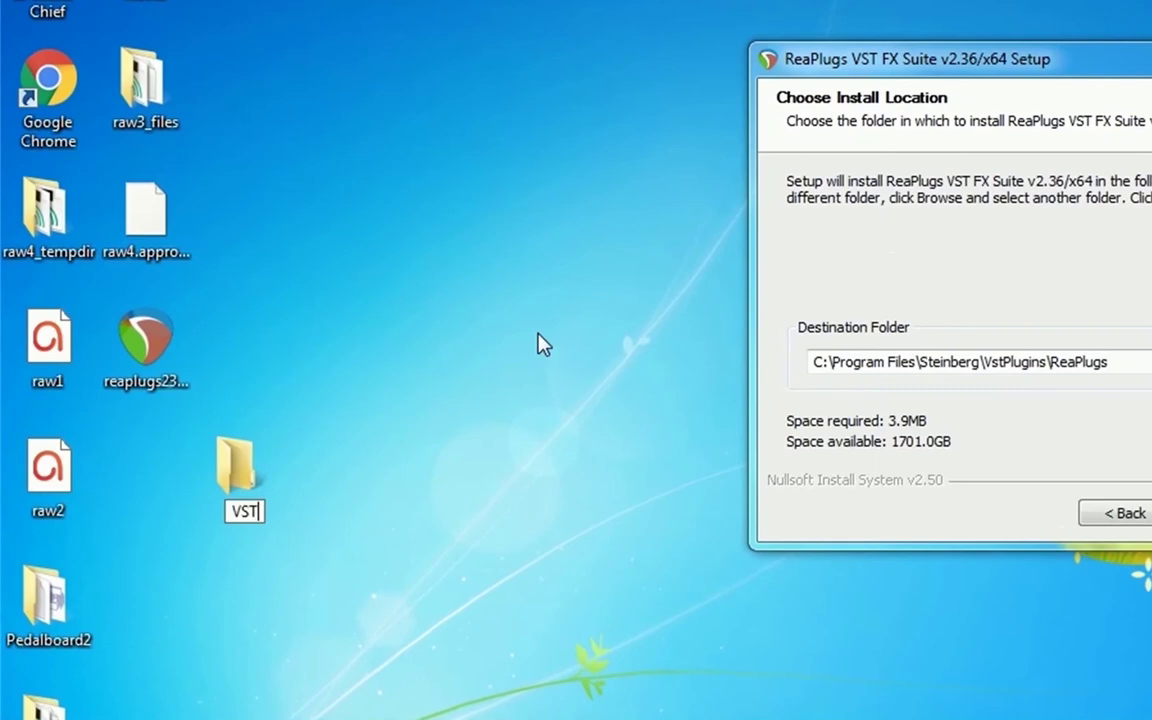
drag(236, 462, 213, 376)
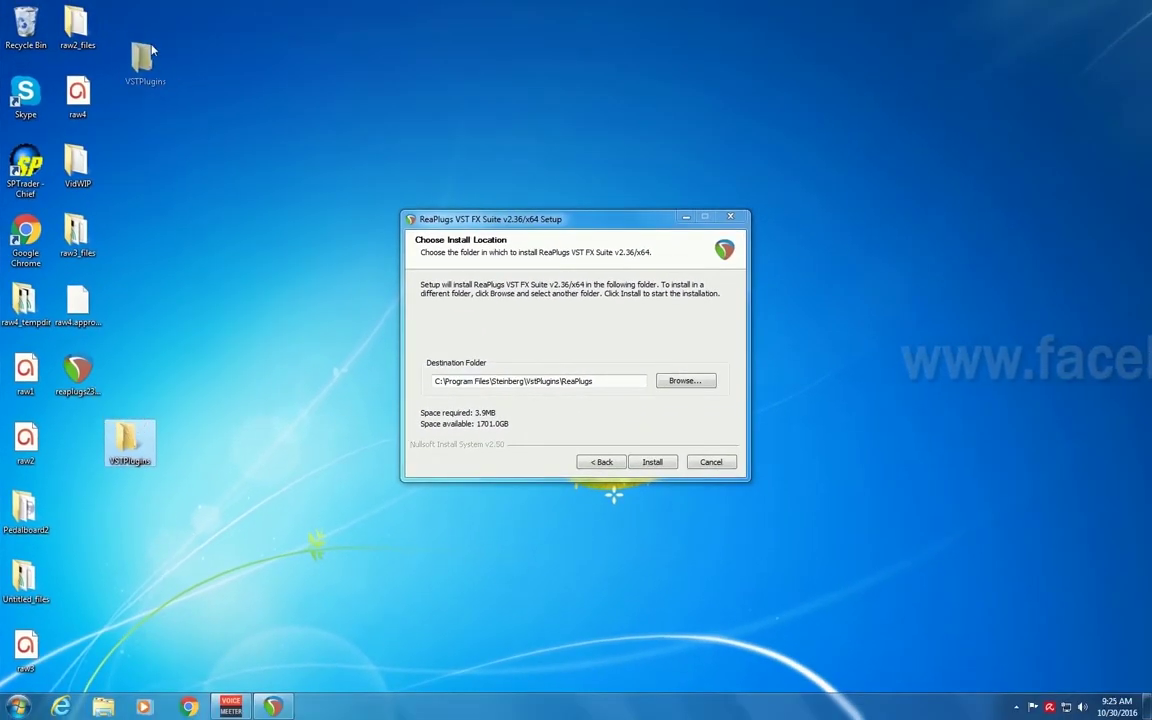
drag(155, 145, 104, 384)
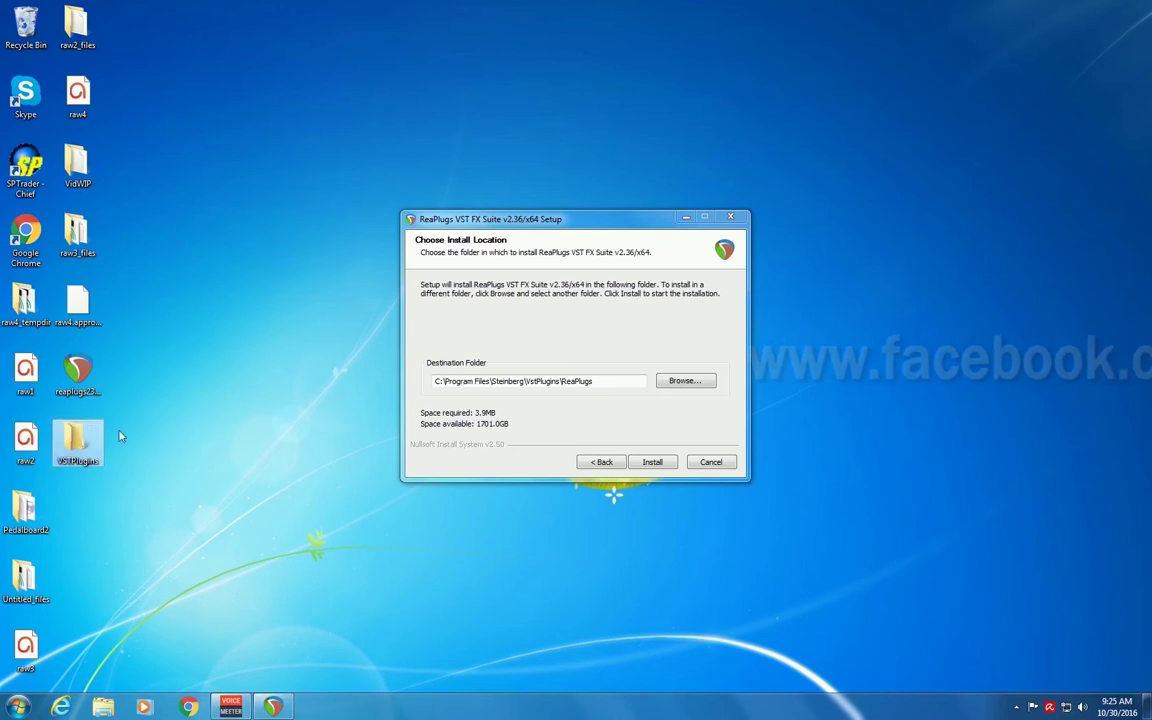
Set the ReaPlugs installation destination to the VSTPlugins folder on the Desktop.
click(685, 380)
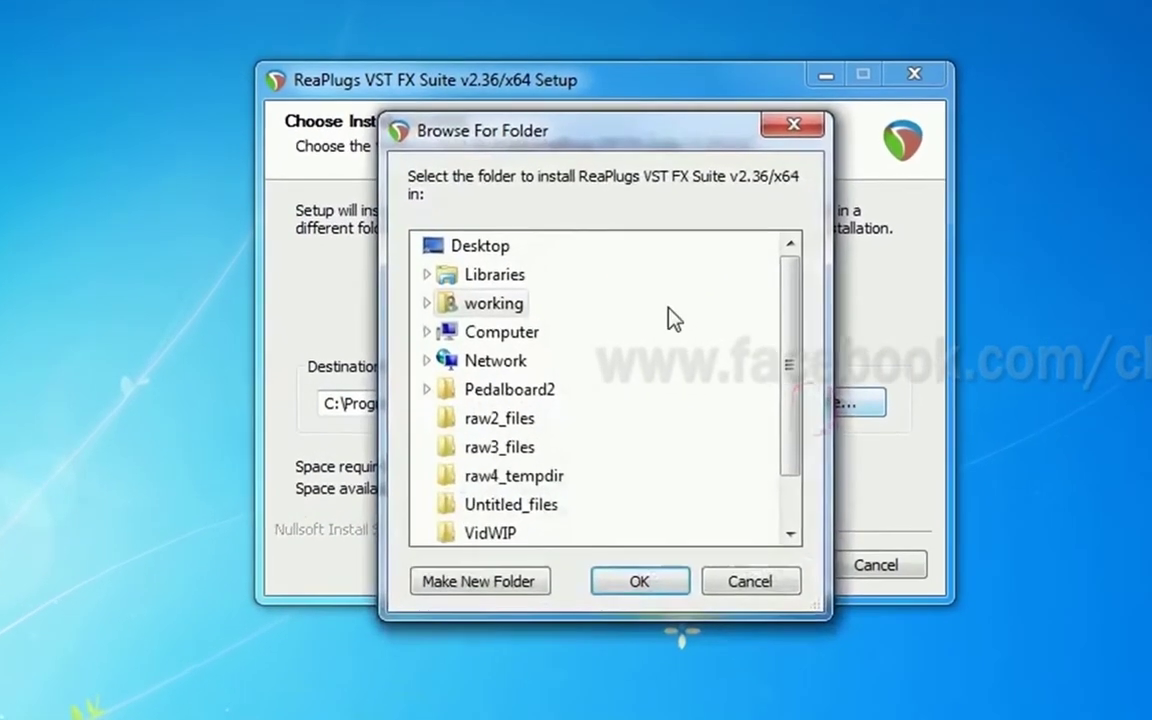
click(481, 247)
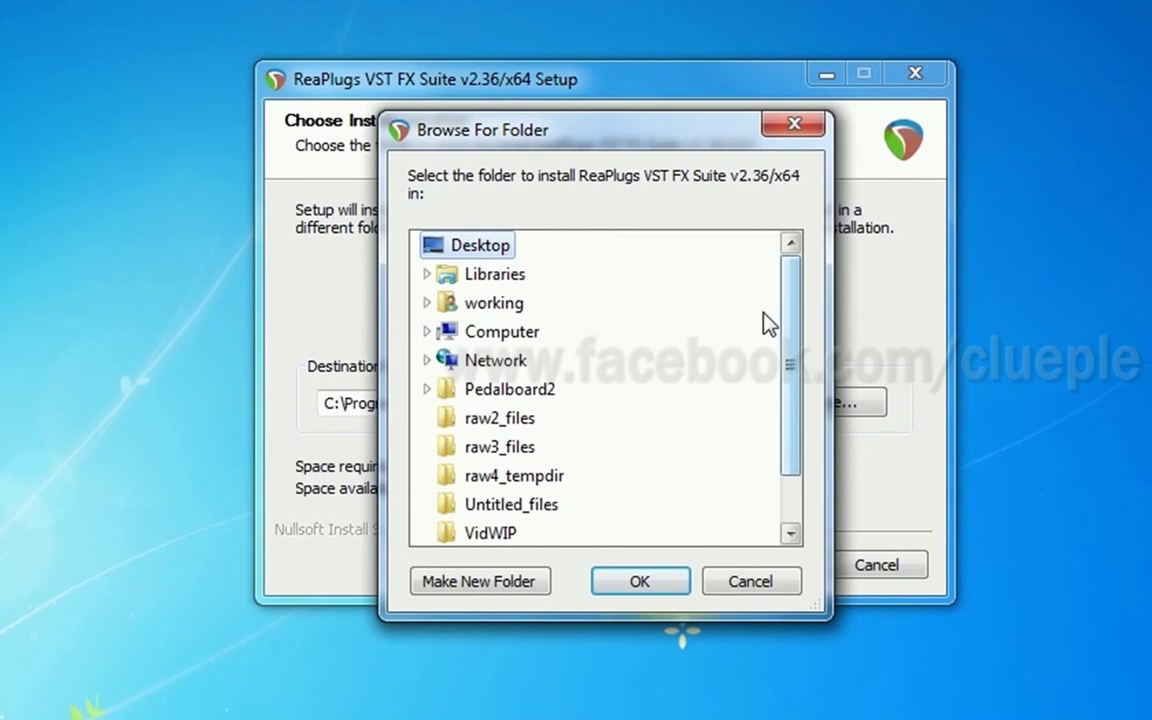
scroll(505, 500, down, 1)
click(507, 508)
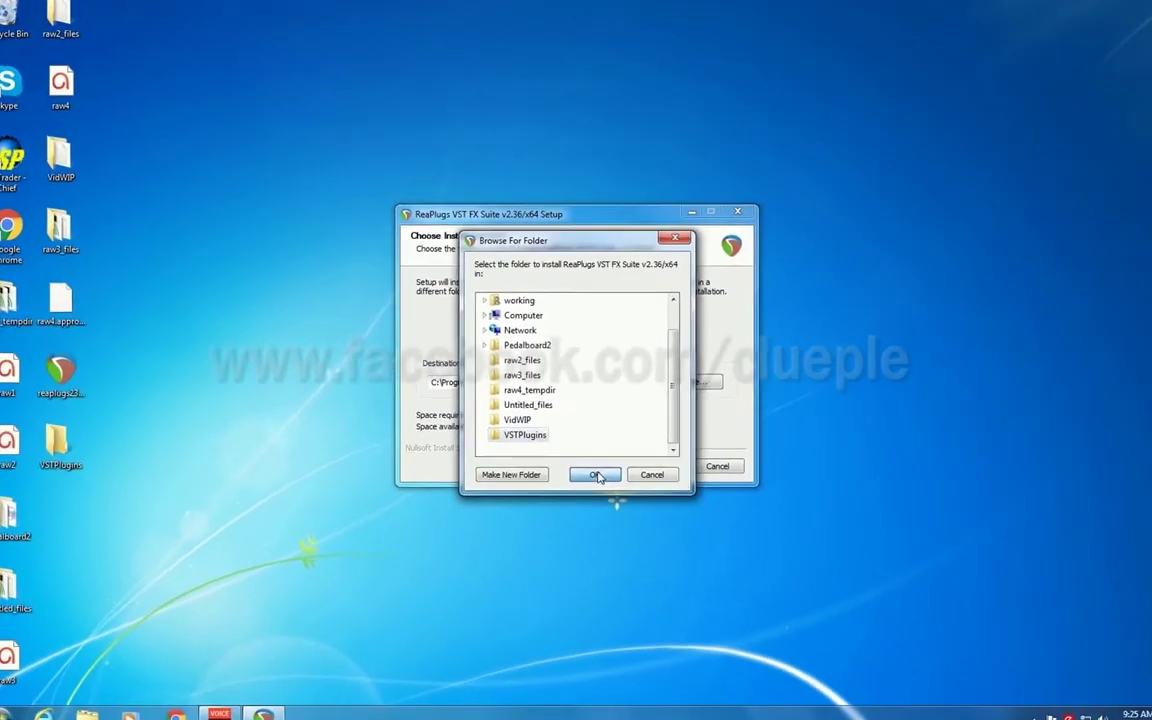
click(624, 545)
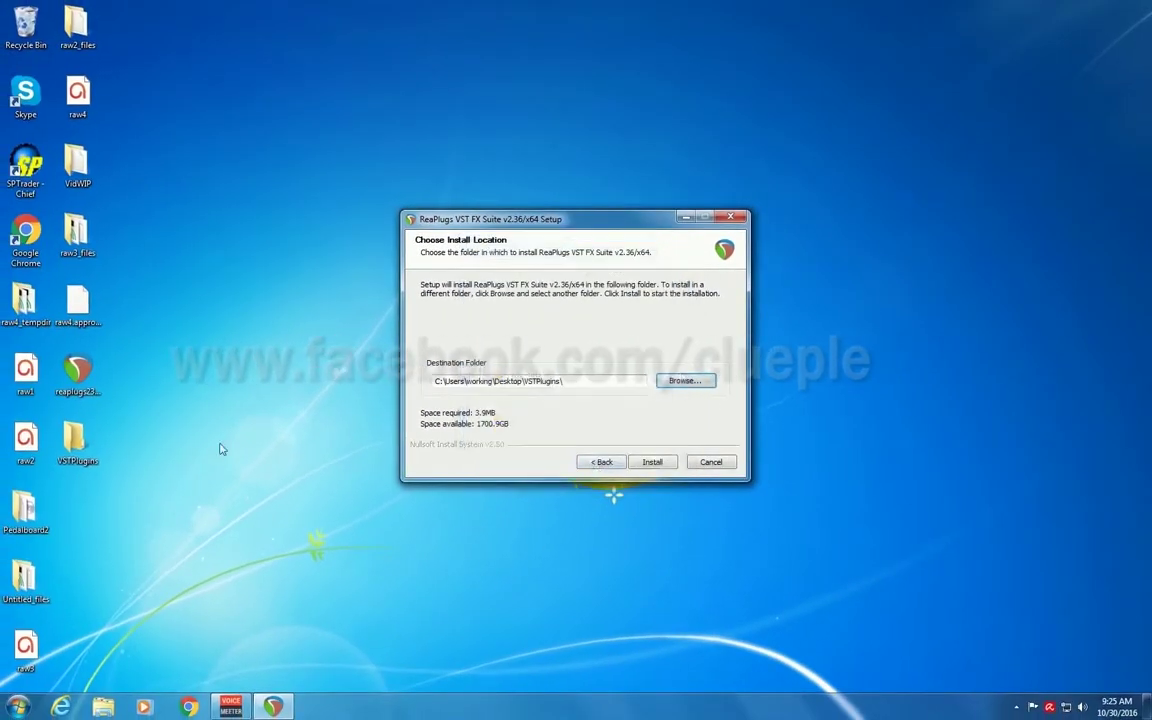
Open the VSTPlugins desktop folder and create a subfolder named 64_bit in it.
double_click(80, 437)
right_click(354, 228)
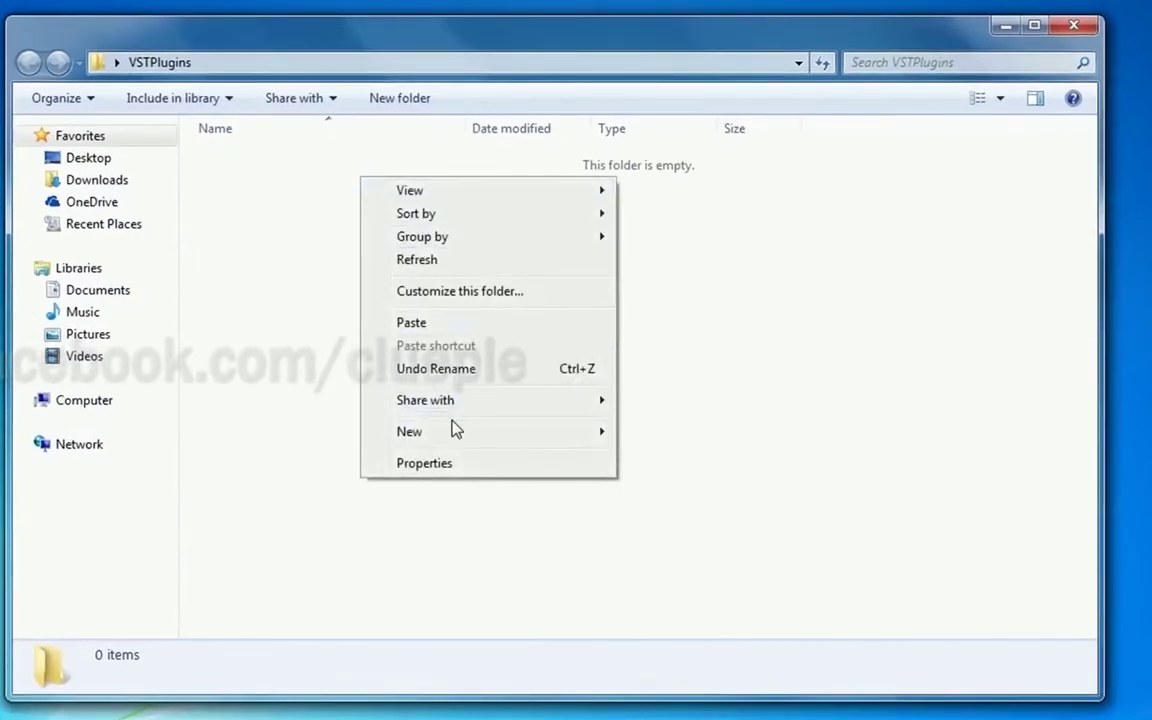
mouse_move(487, 437)
click(660, 434)
text(64)
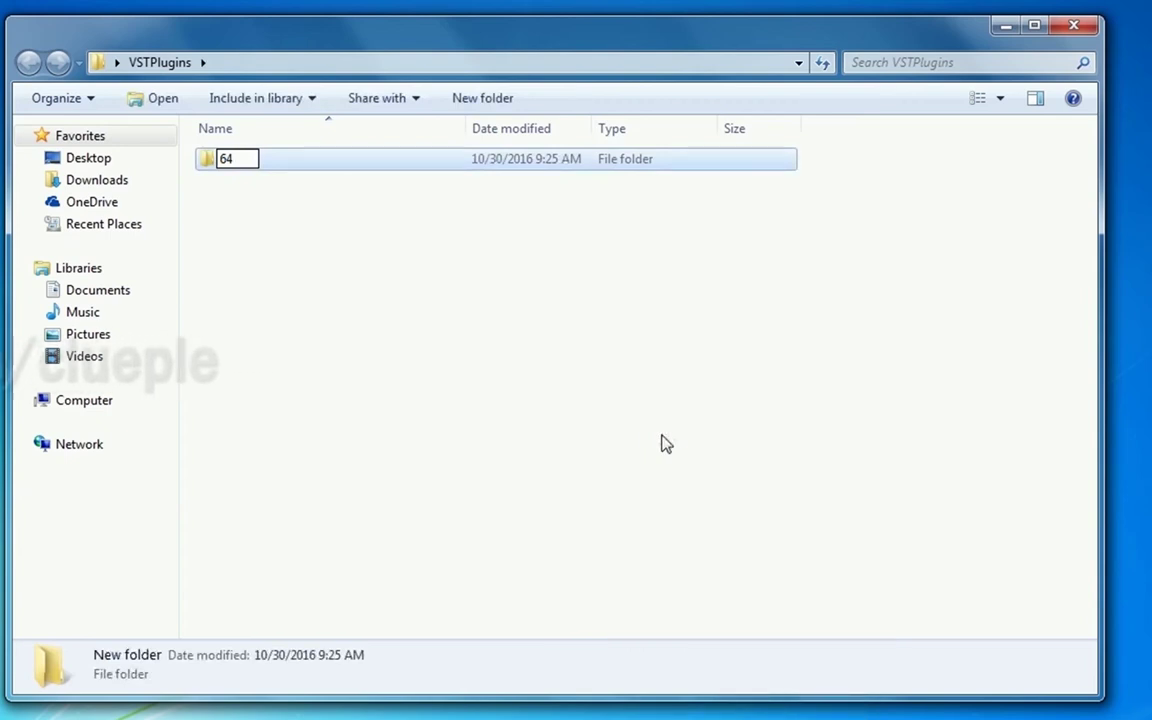
text(_)
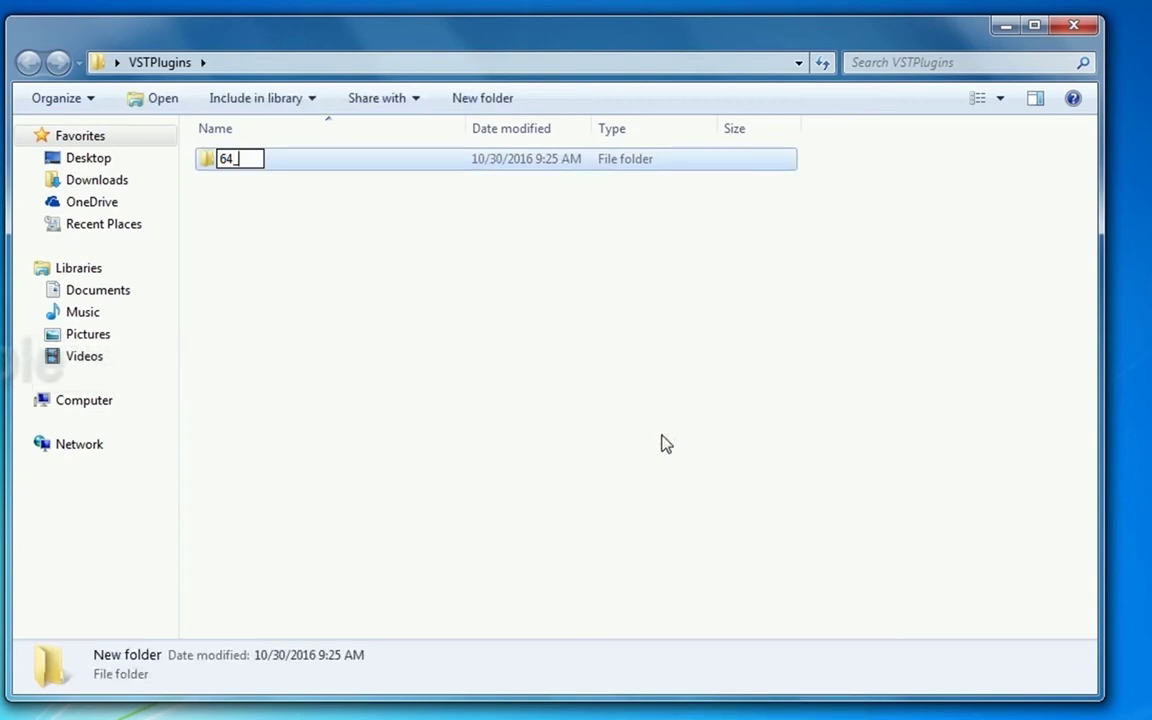
text(bit)
key(Return)
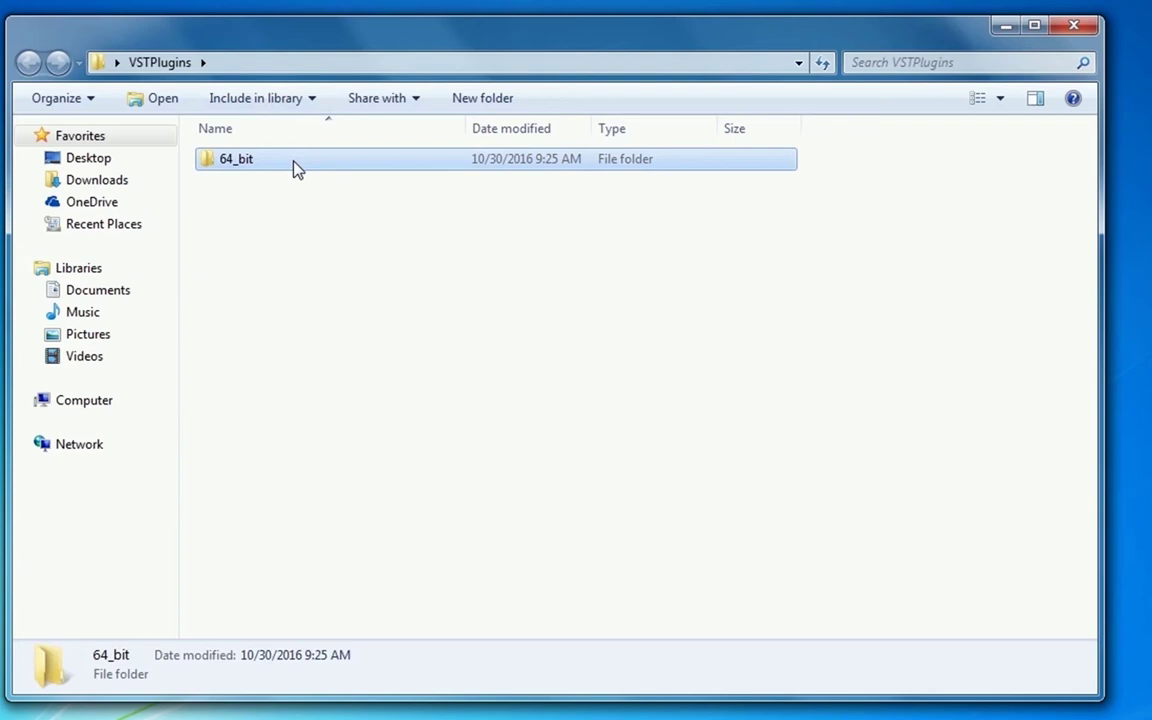
Duplicate the 64_bit folder inside VSTPlugins and rename the copy as 32_bit.
key(ctrl+c)
key(ctrl+v)
click(254, 161)
click(267, 186)
right_click(267, 186)
click(360, 602)
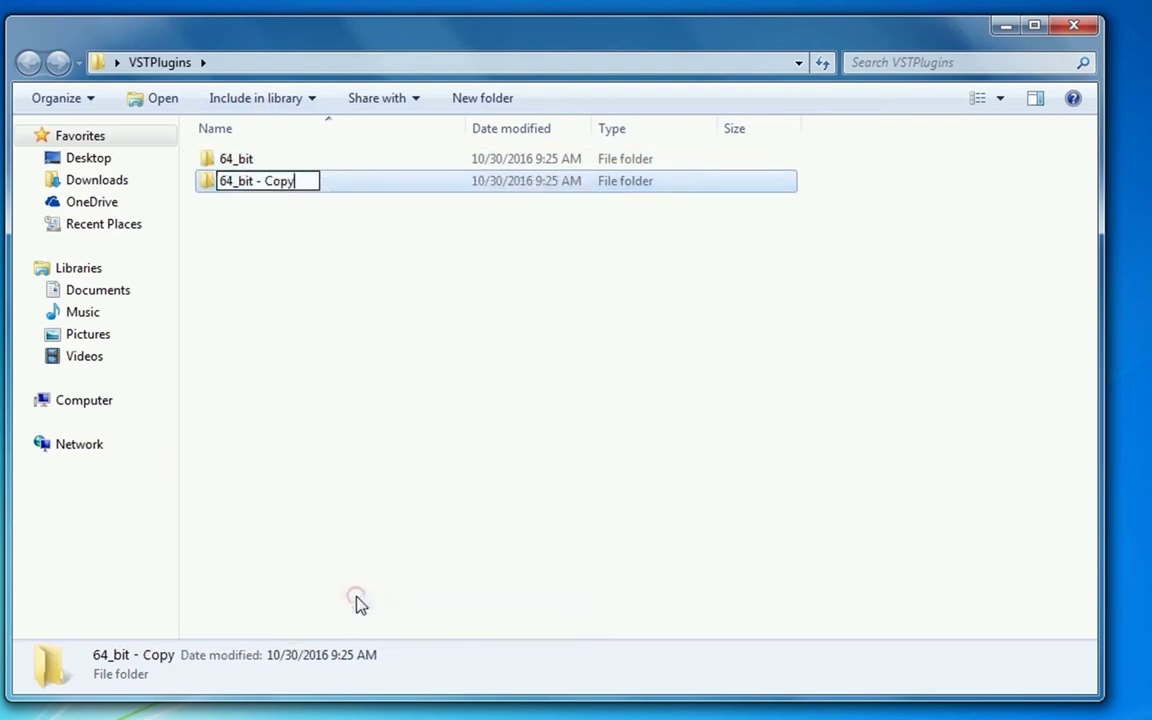
key(BackSpace)
key(BackSpace)
key(BackSpace)
text(32_bit)
key(Return)
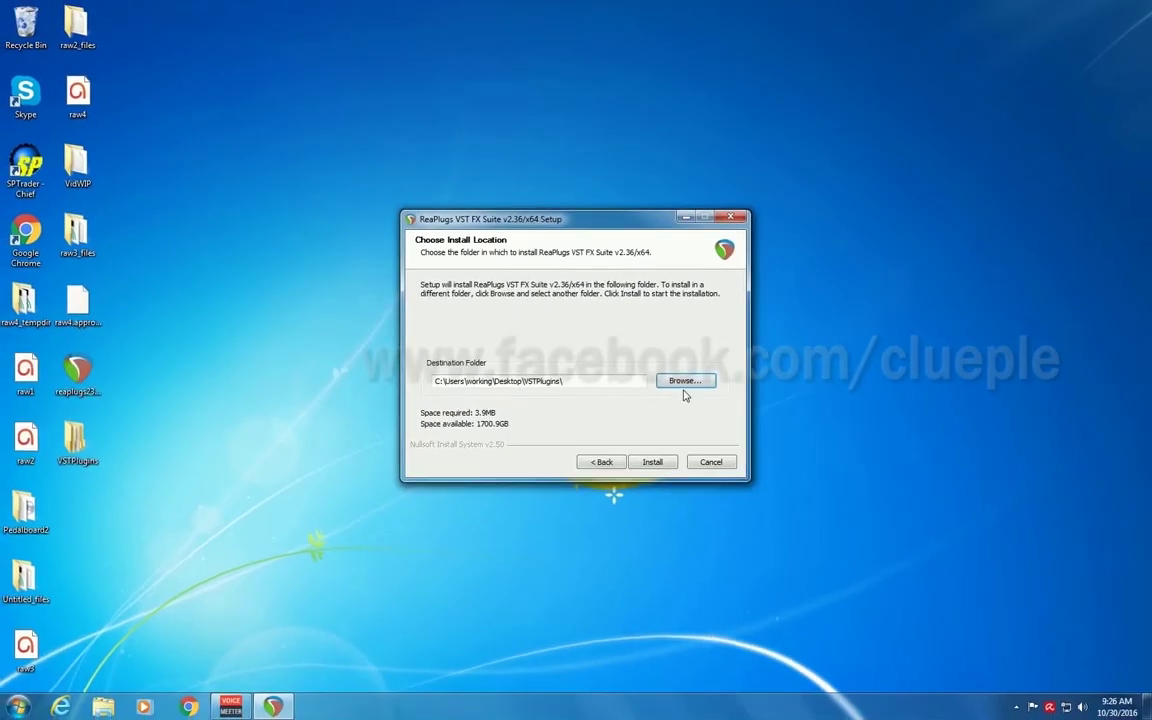
Install ReaPlugs into the 64_bit folder inside VSTPlugins and close the finished installer.
click(686, 384)
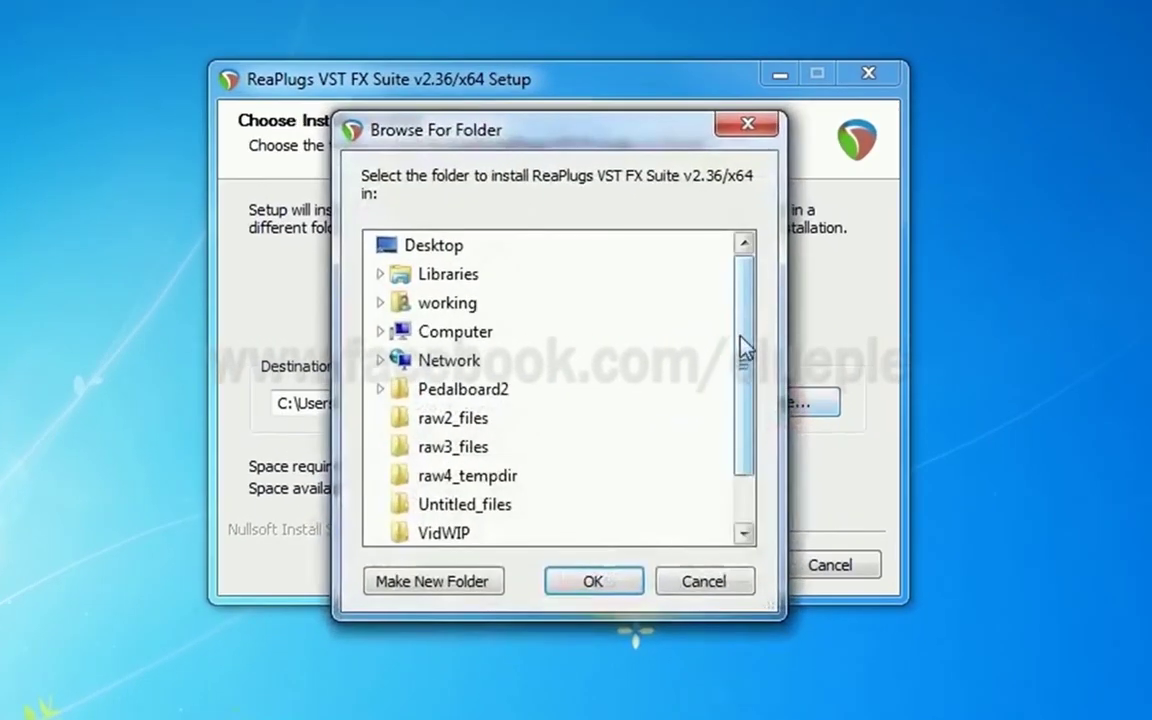
scroll(706, 360, down, 2)
click(478, 472)
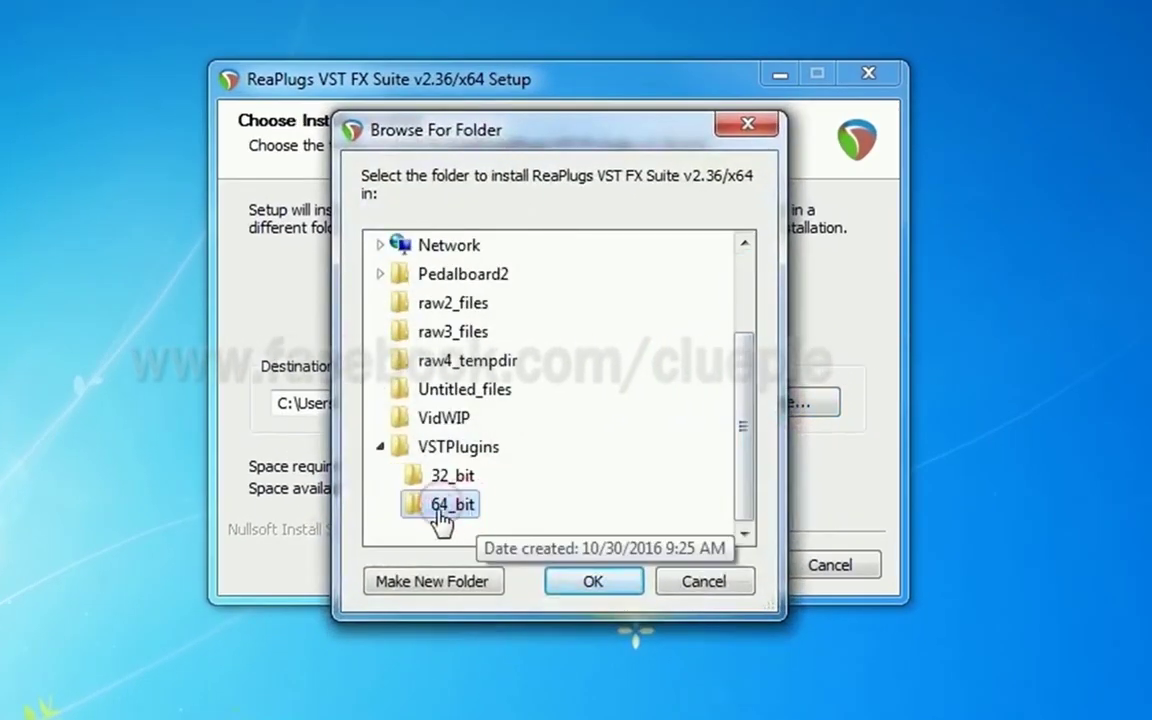
click(592, 584)
click(707, 566)
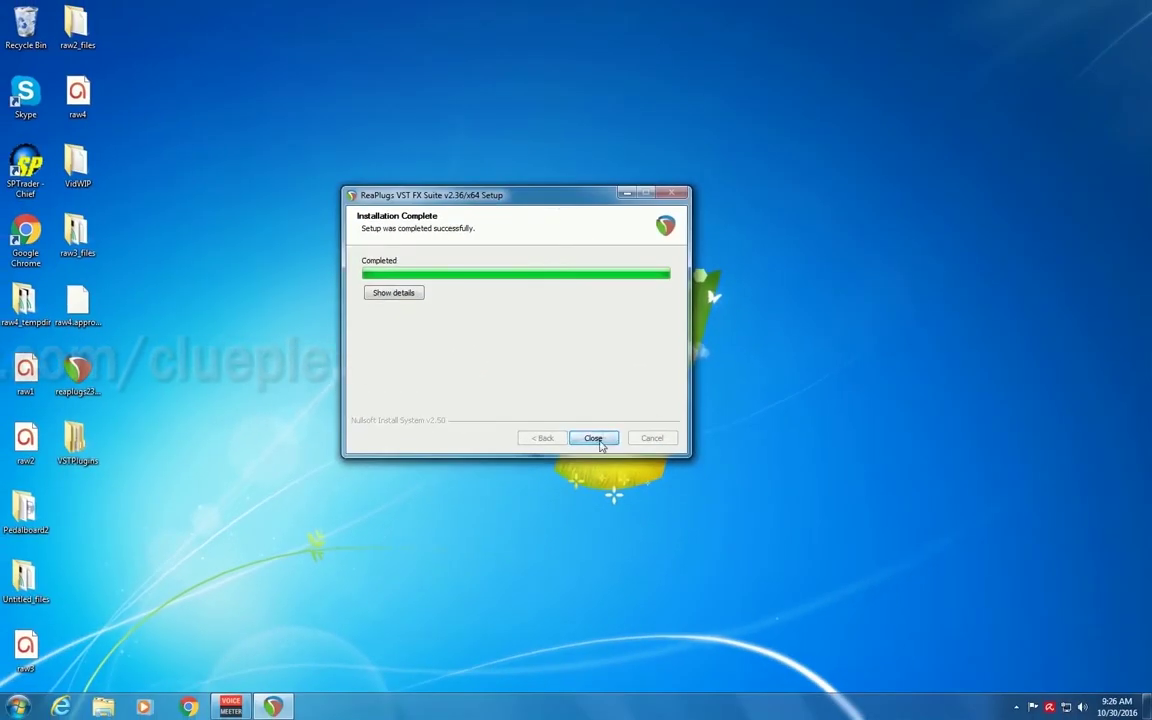
click(596, 440)
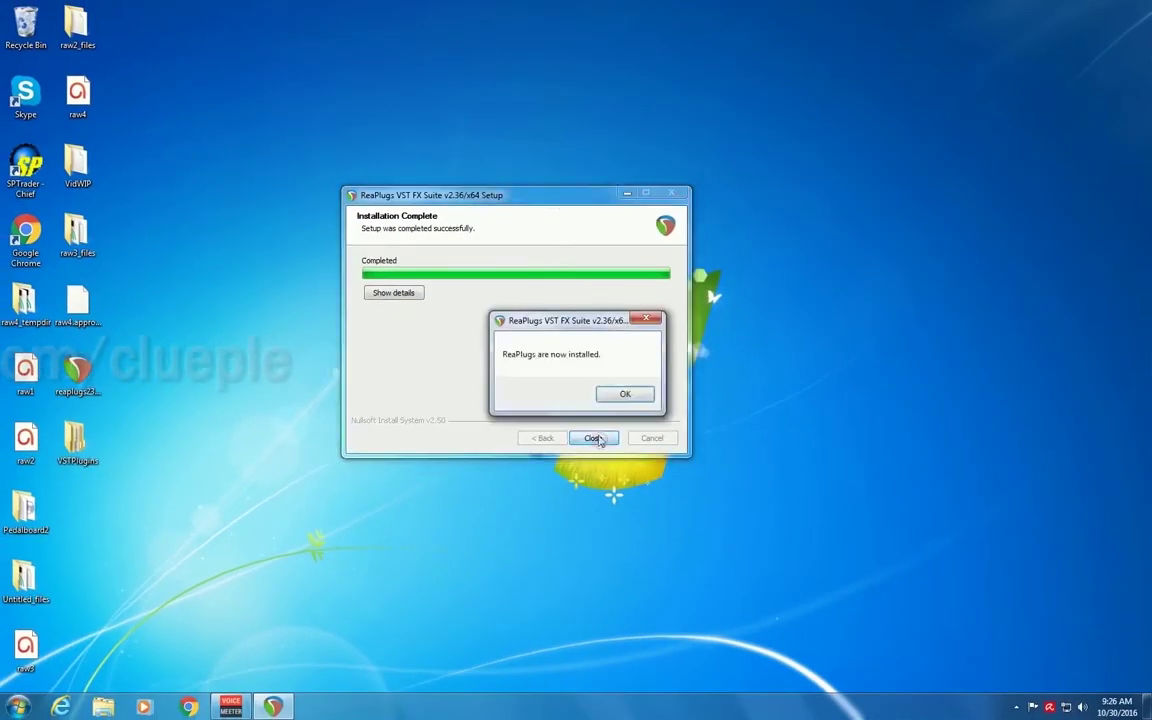
click(624, 393)
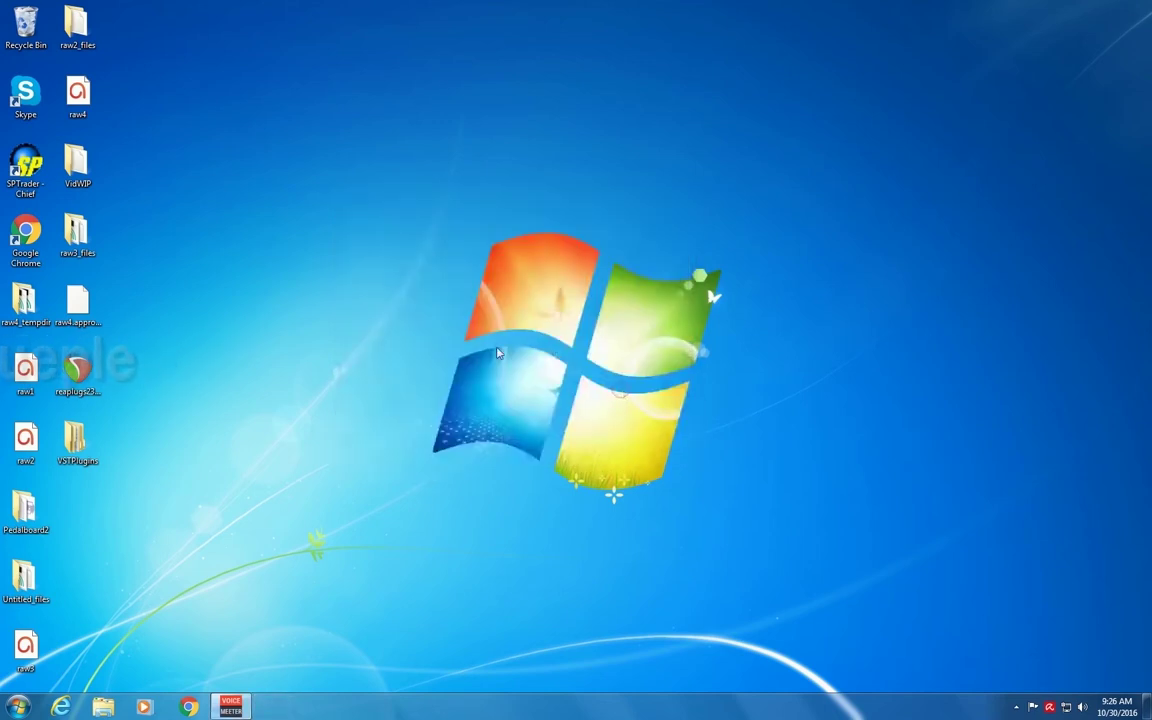
Open the Pedalboard2 desktop folder and run the Pedalboard2-64bit application.
click(30, 510)
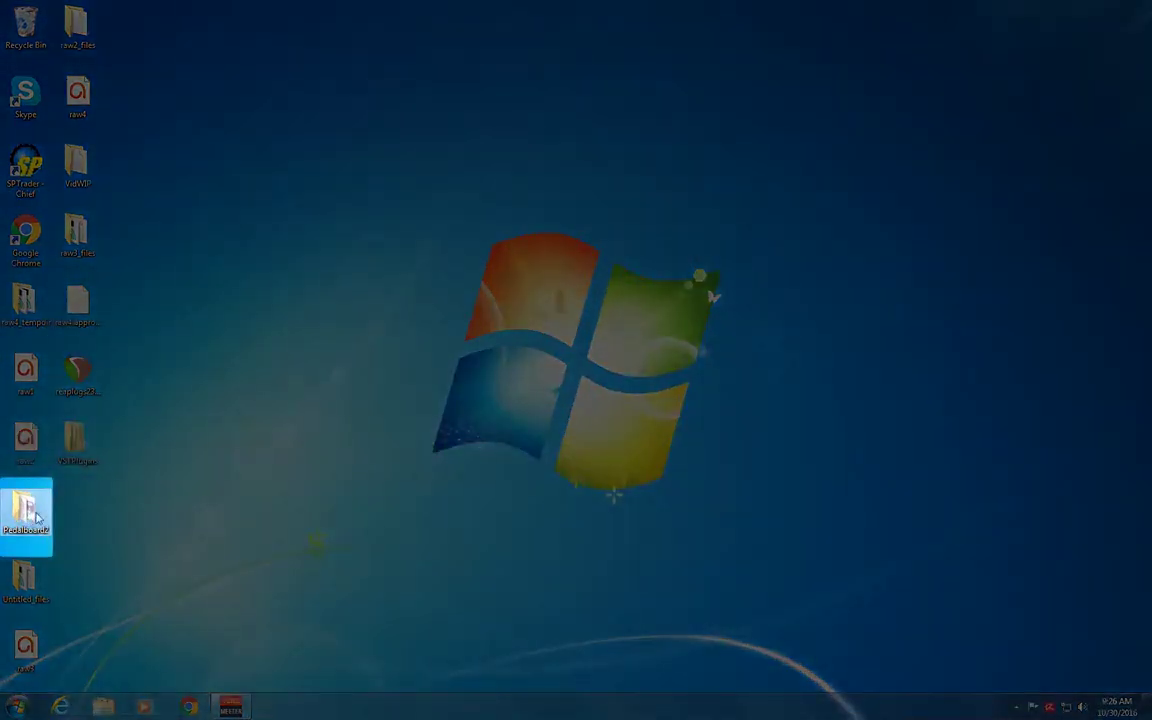
double_click(30, 510)
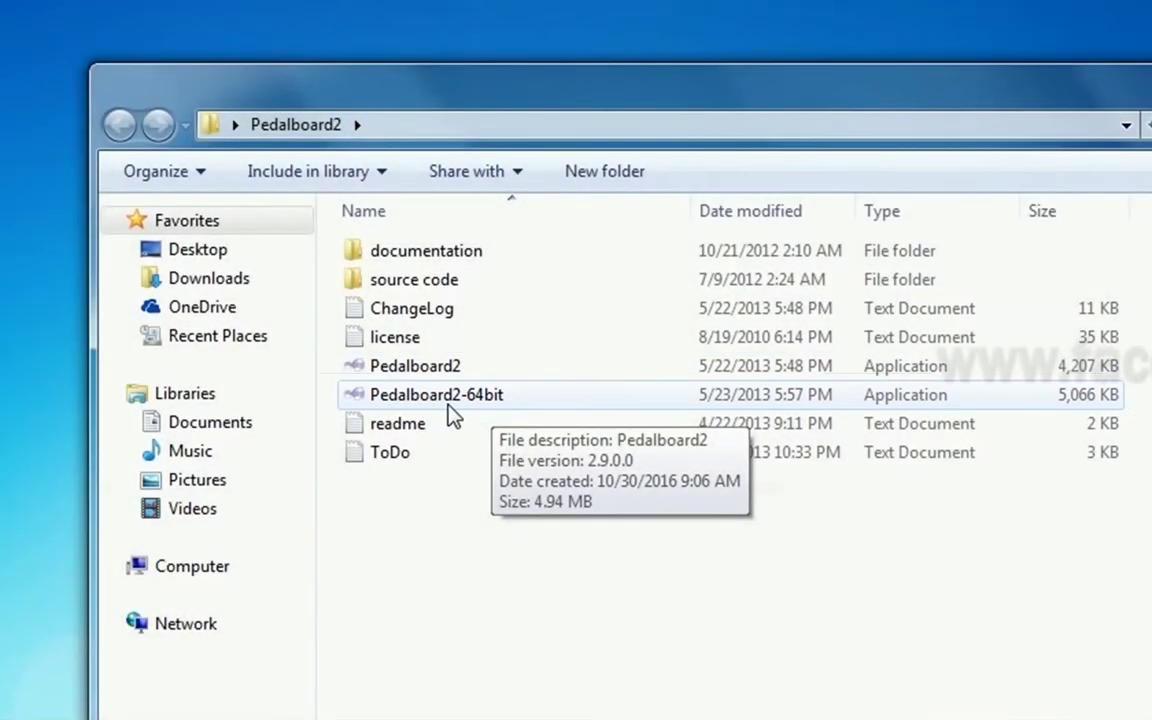
double_click(448, 400)
click(614, 366)
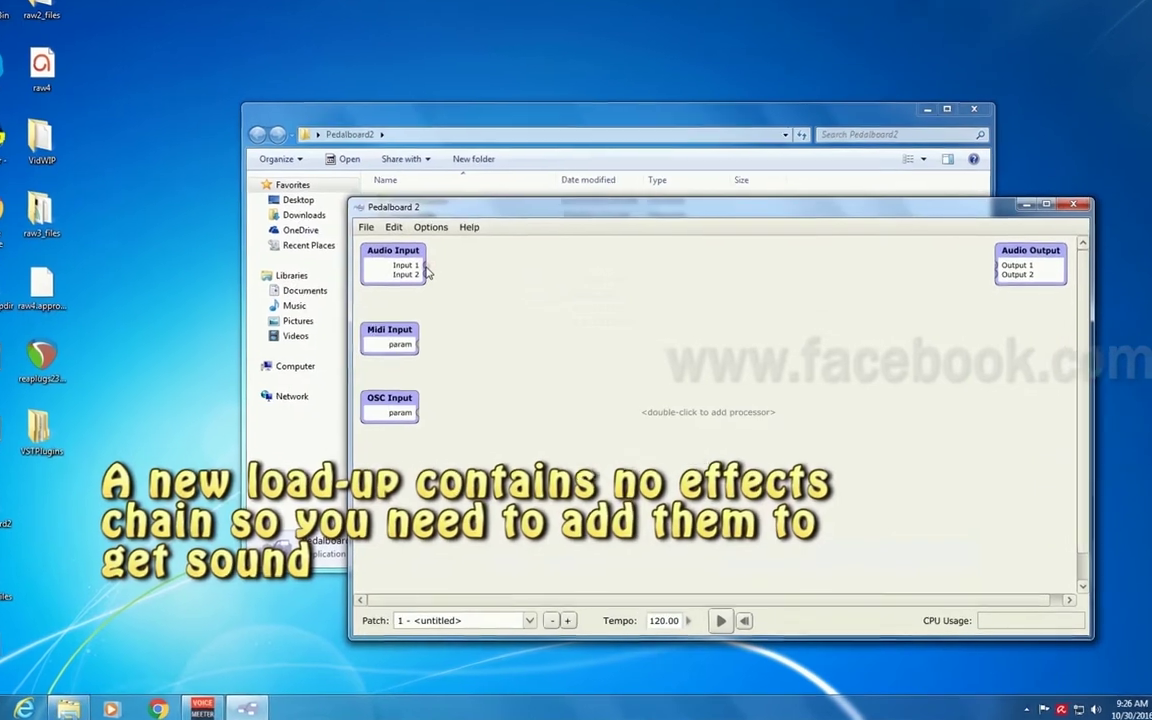
Wire Audio Input 1 and 2 to Audio Output 1 and 2, and close Pedalboard 2 discarding the changes.
drag(444, 285, 463, 292)
drag(408, 232, 1050, 229)
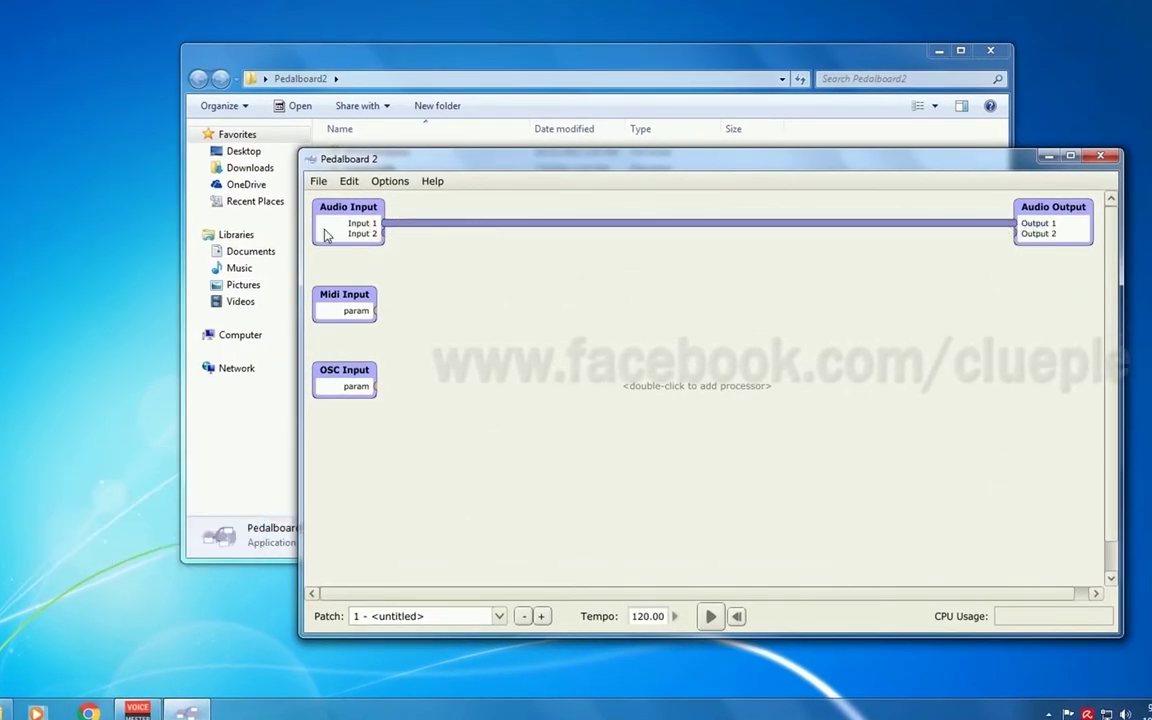
drag(383, 233, 1018, 236)
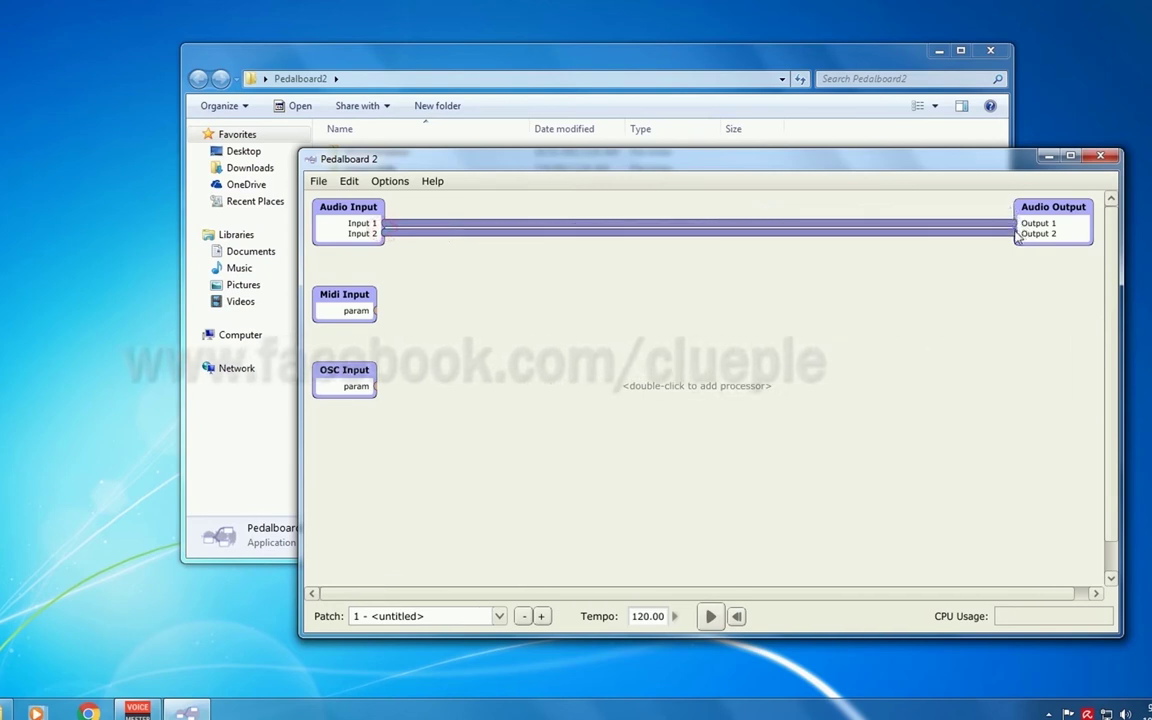
click(1099, 158)
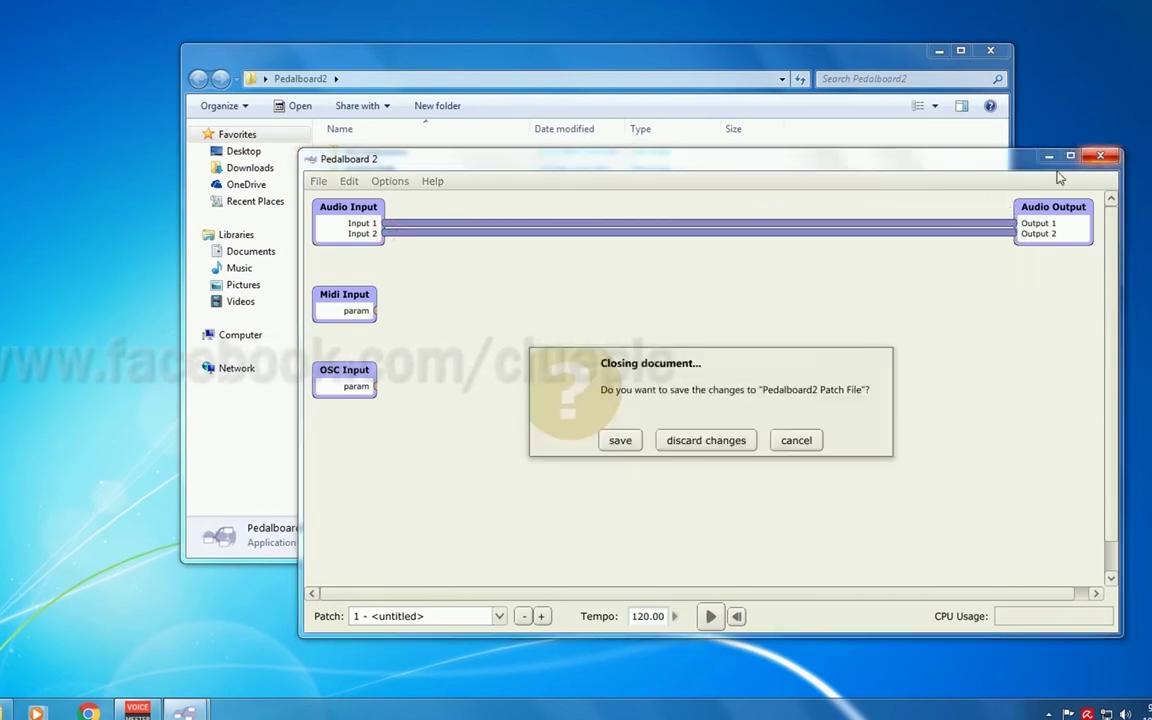
click(725, 445)
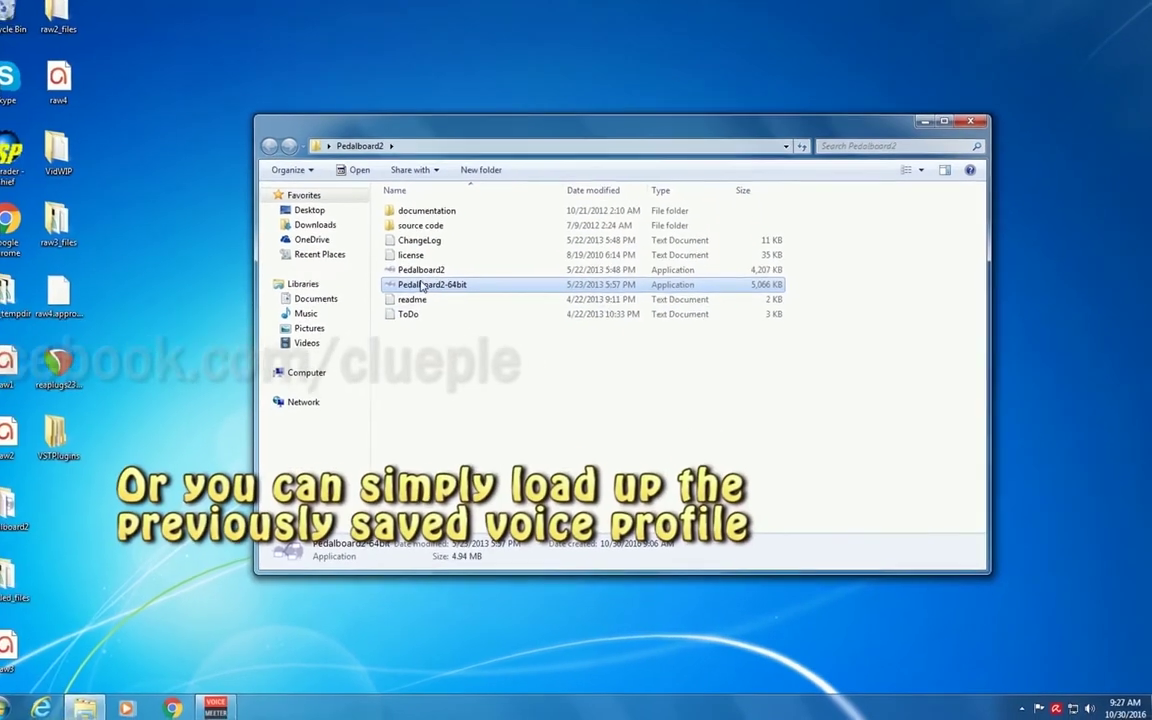
Run Pedalboard2-64bit again and load the patch file test_voice_64bit.pdl from the VidWIP desktop folder.
key(Return)
click(614, 365)
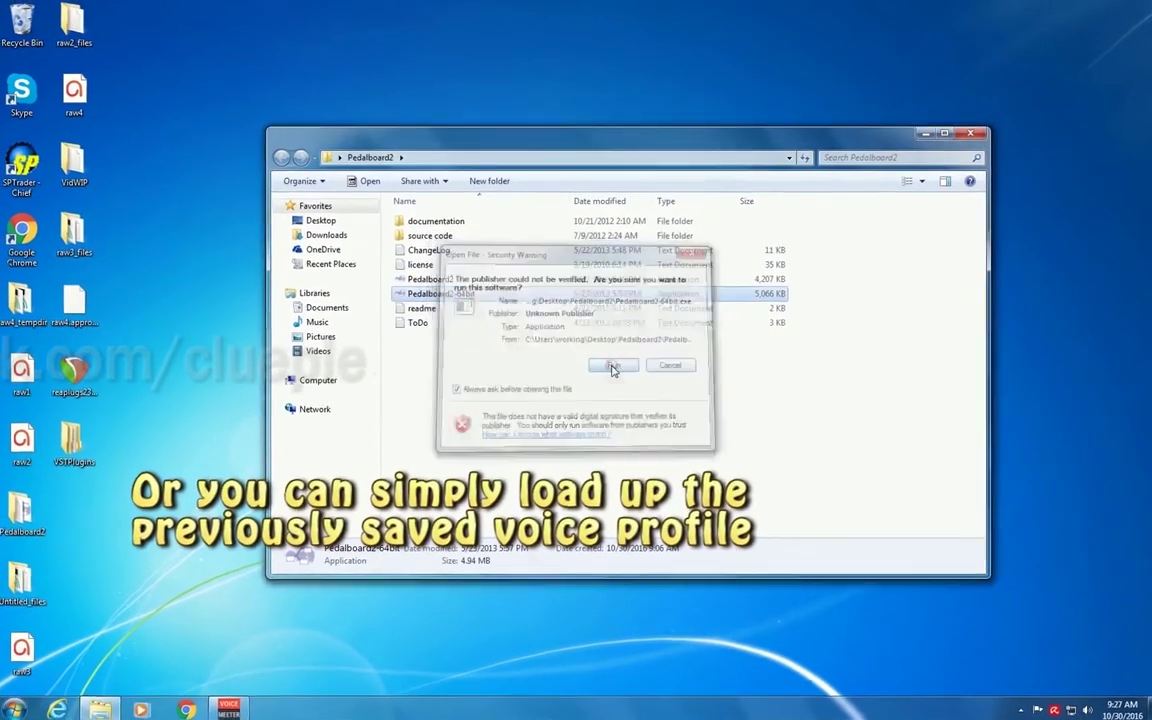
key(ctrl+o)
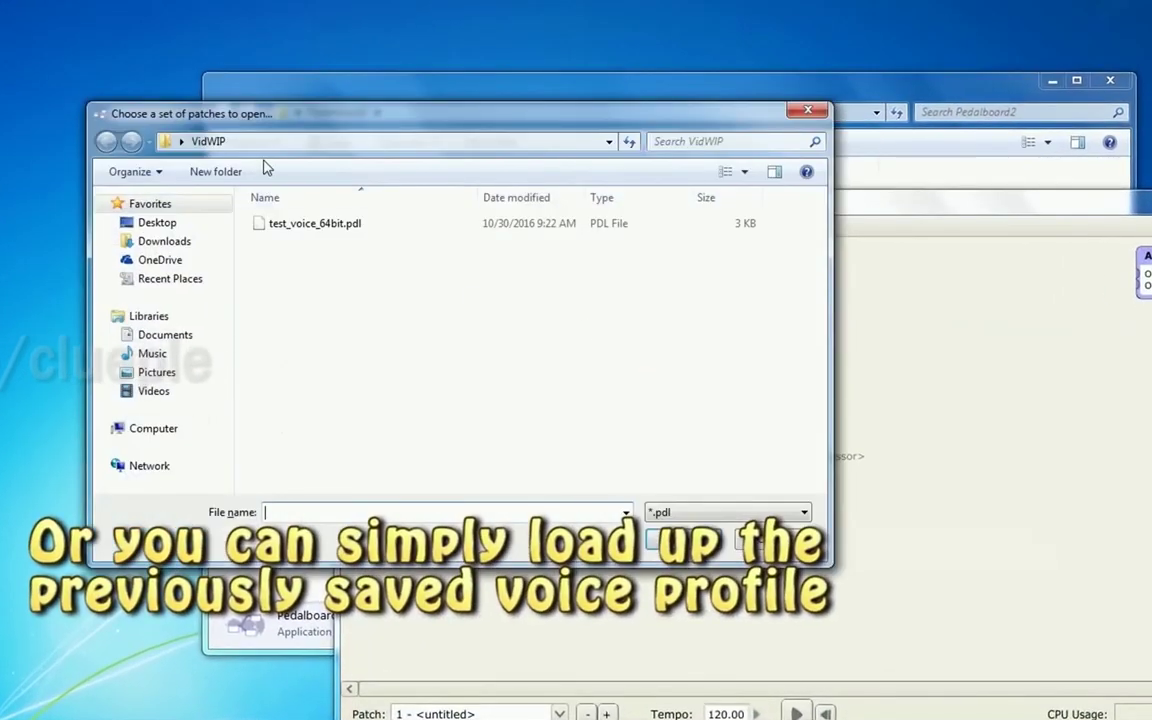
click(192, 223)
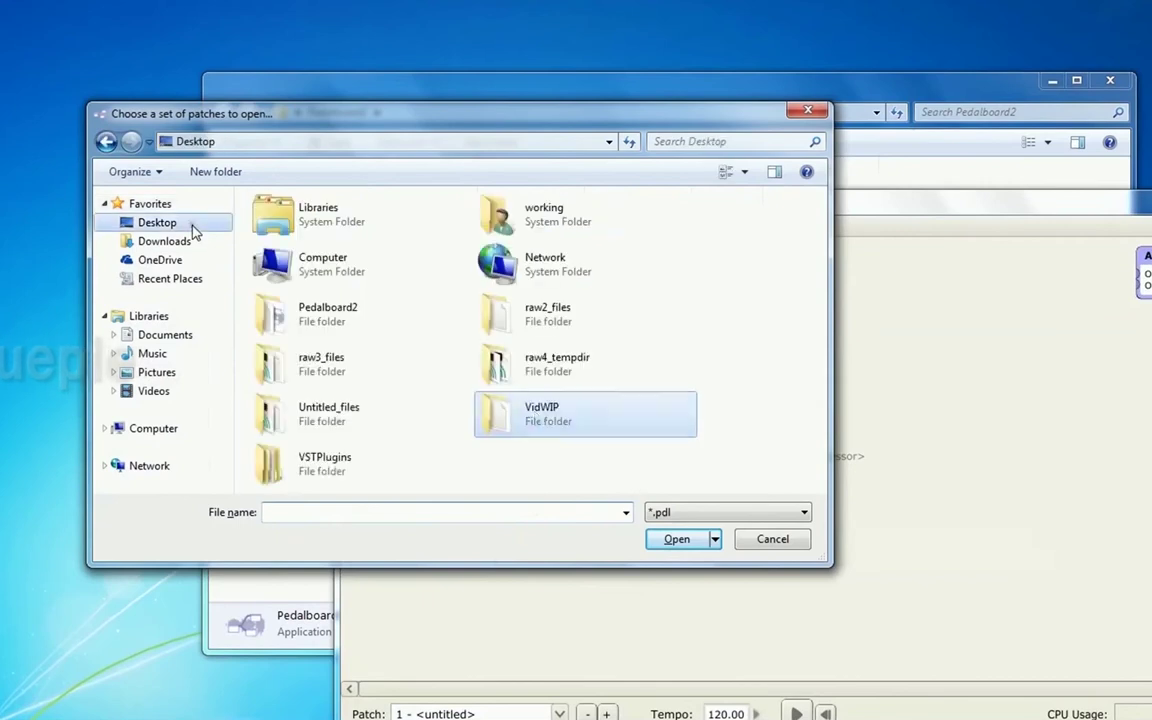
double_click(533, 425)
double_click(303, 233)
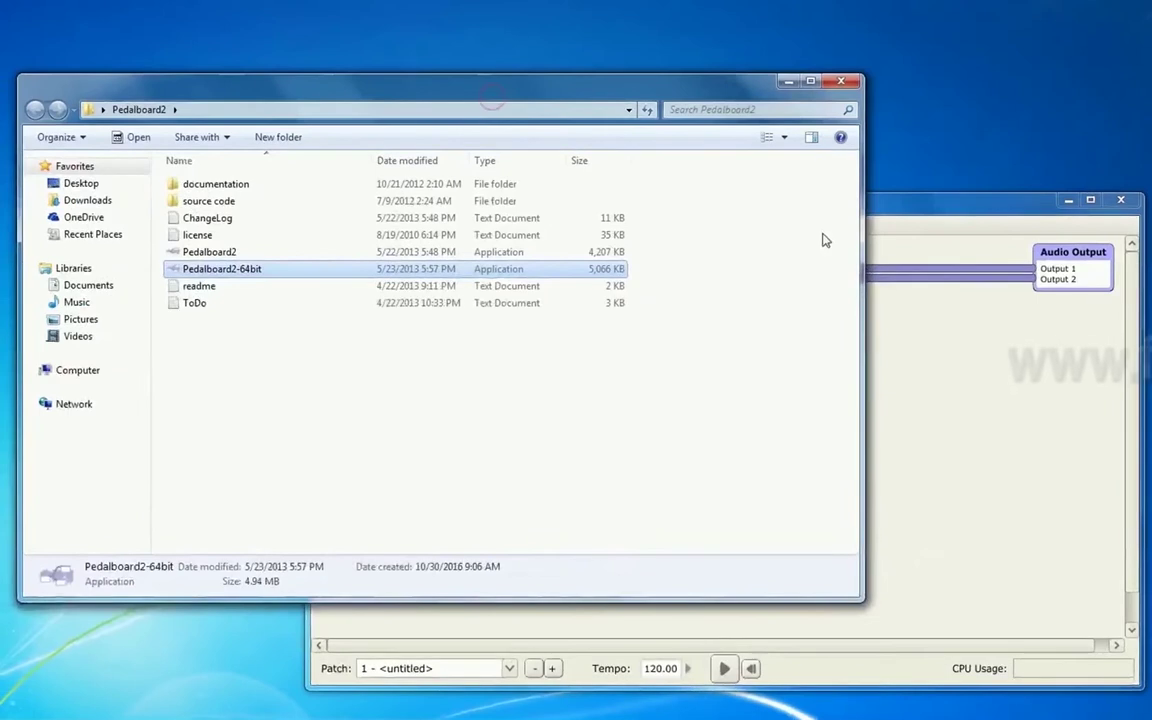
Reposition the Pedalboard 2 window, switch to VoiceMeeter Banana and open its System Settings / Options.
click(906, 204)
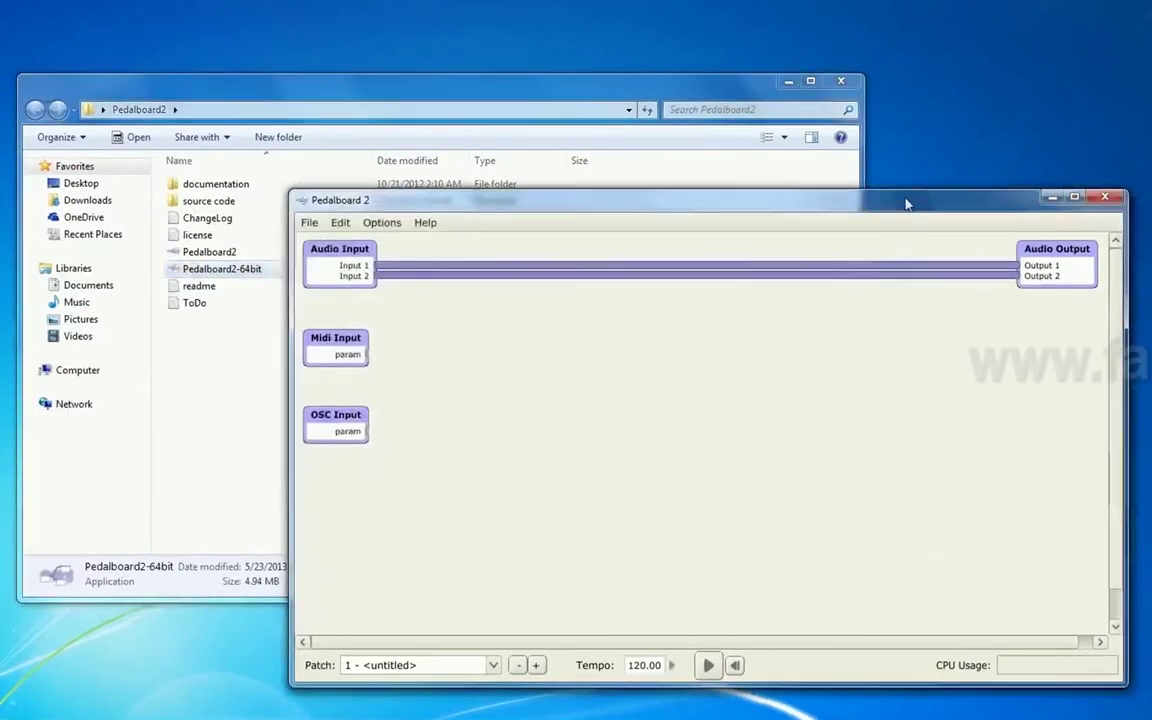
drag(906, 204, 742, 204)
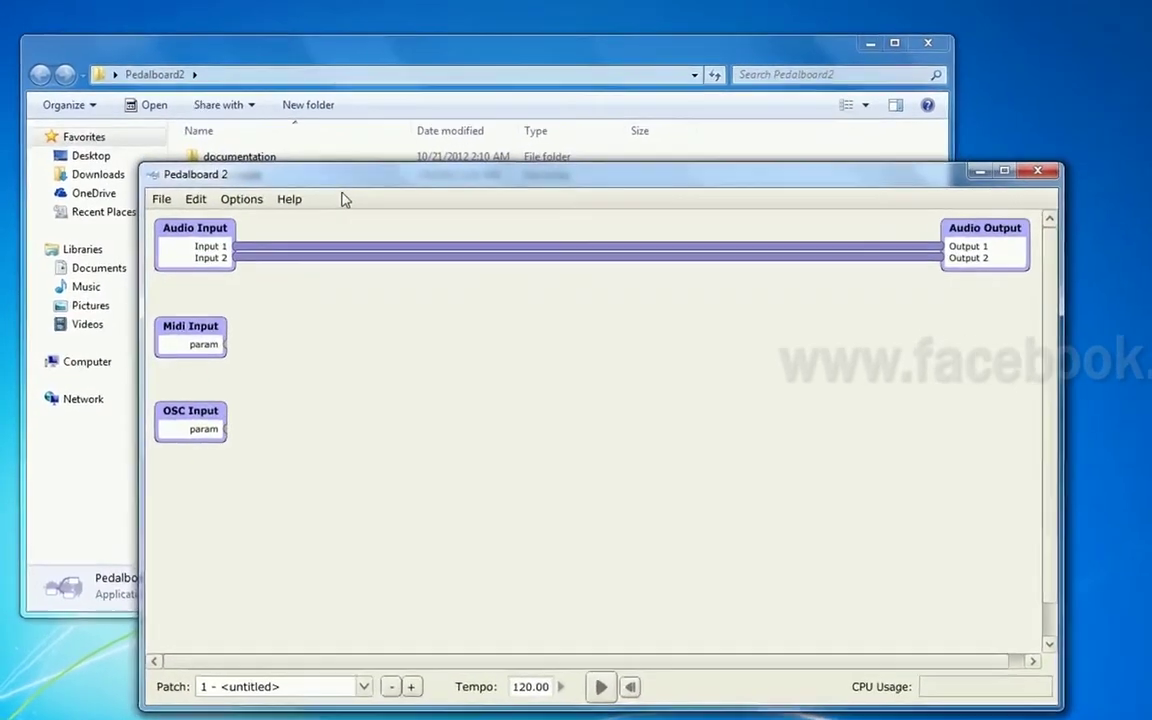
click(888, 197)
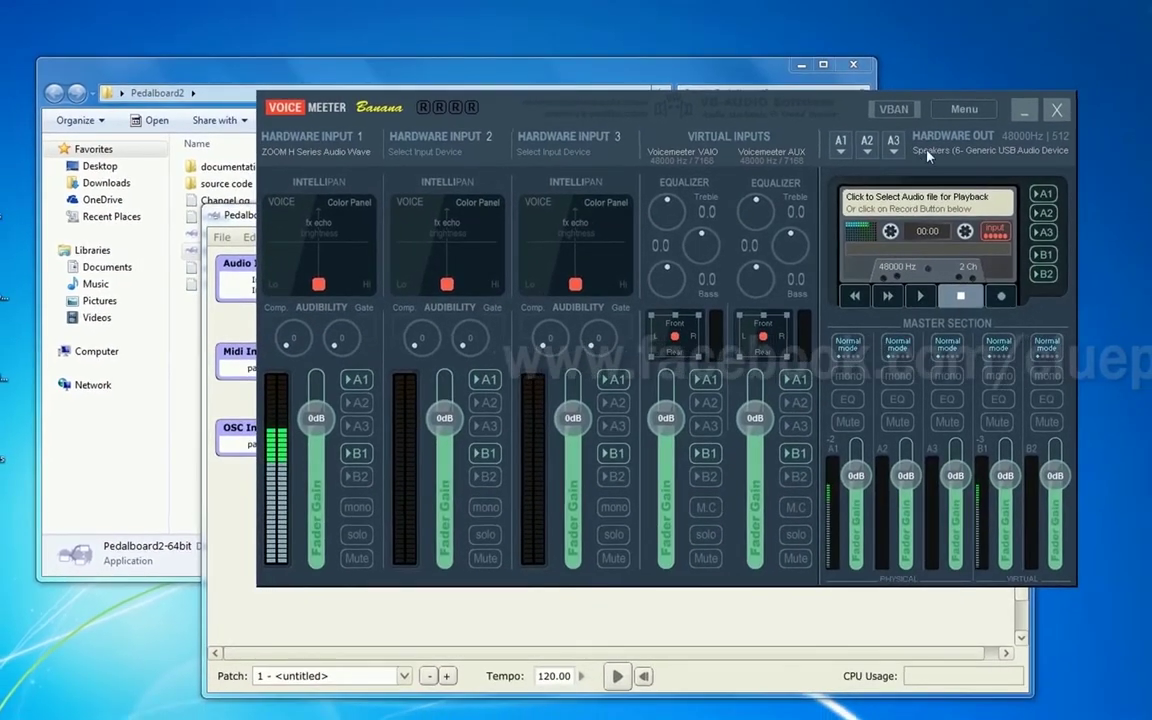
click(957, 111)
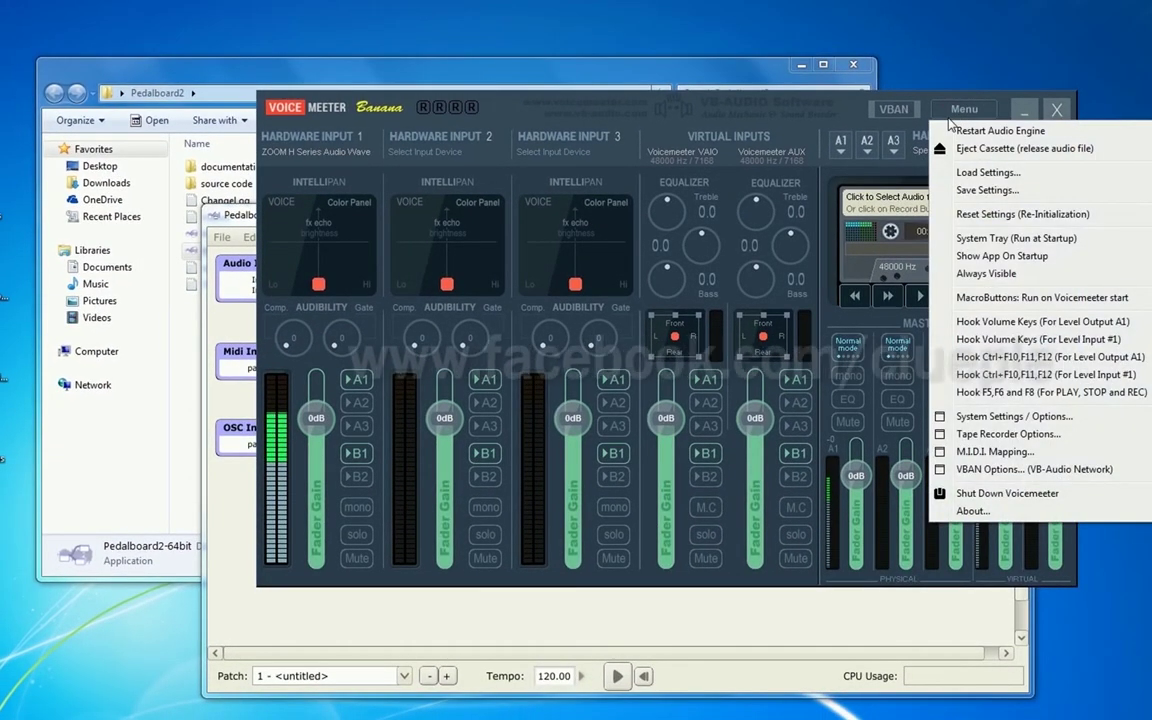
click(1016, 414)
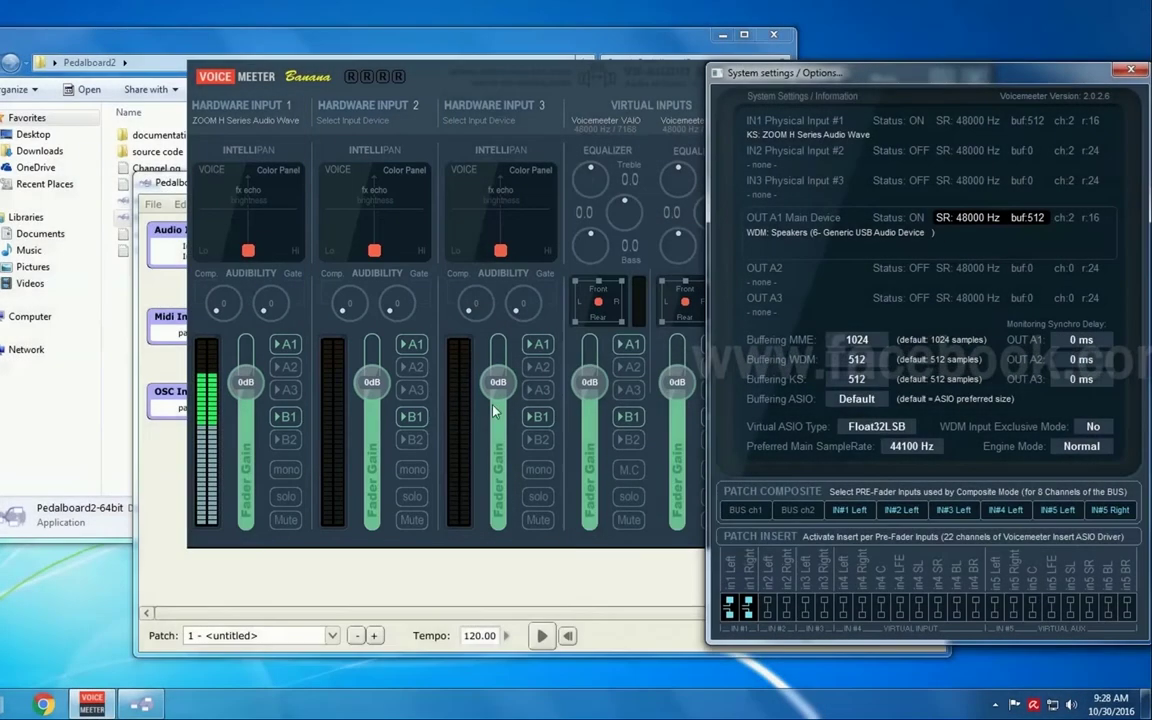
Activate the patch inserts for in2 Left and in2 Right.
click(767, 606)
click(785, 606)
Minimize the Pedalboard2 folder window.
click(366, 112)
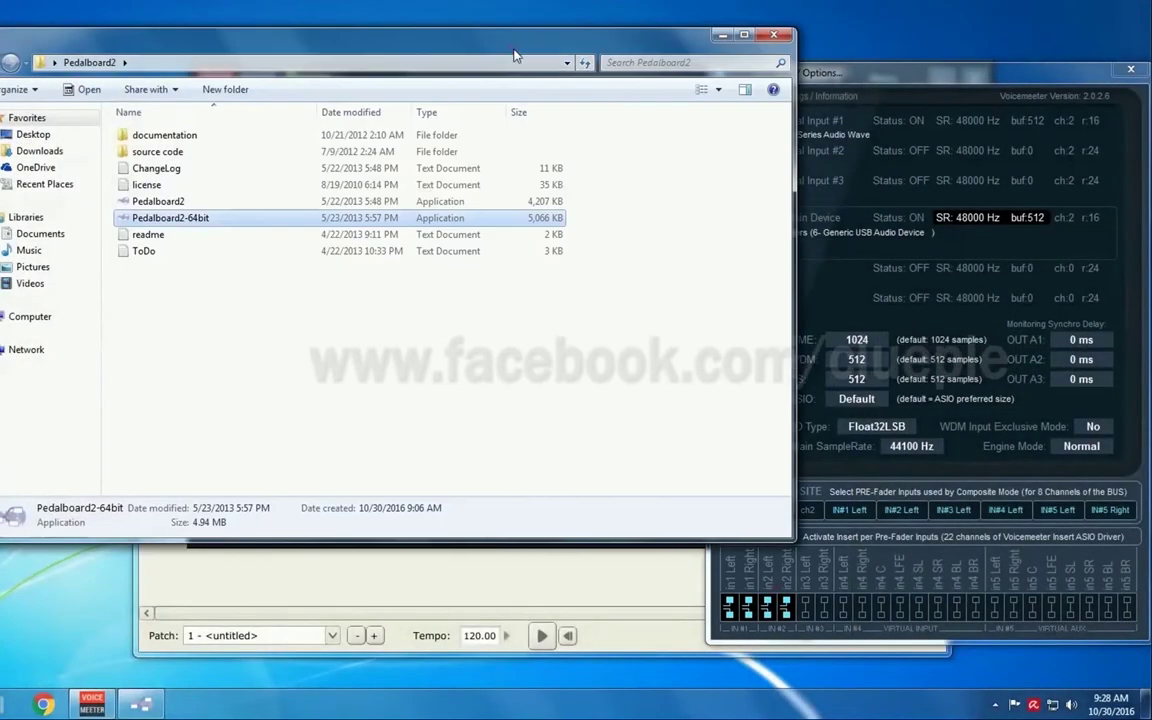
click(690, 40)
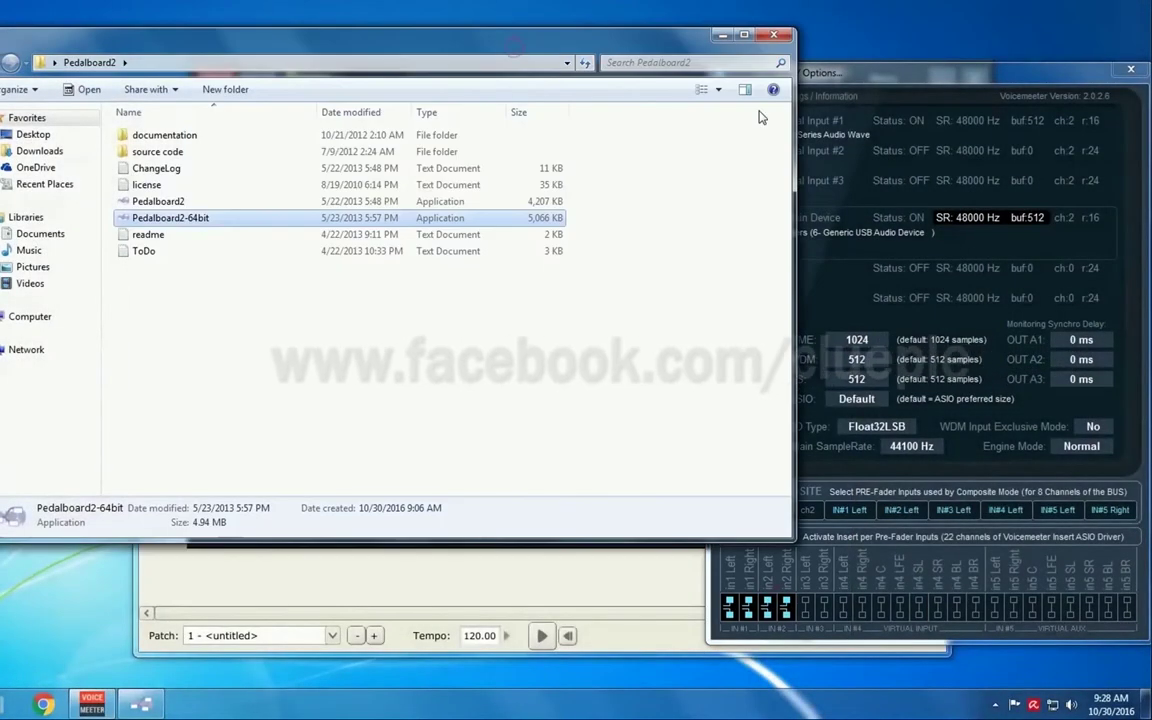
click(722, 36)
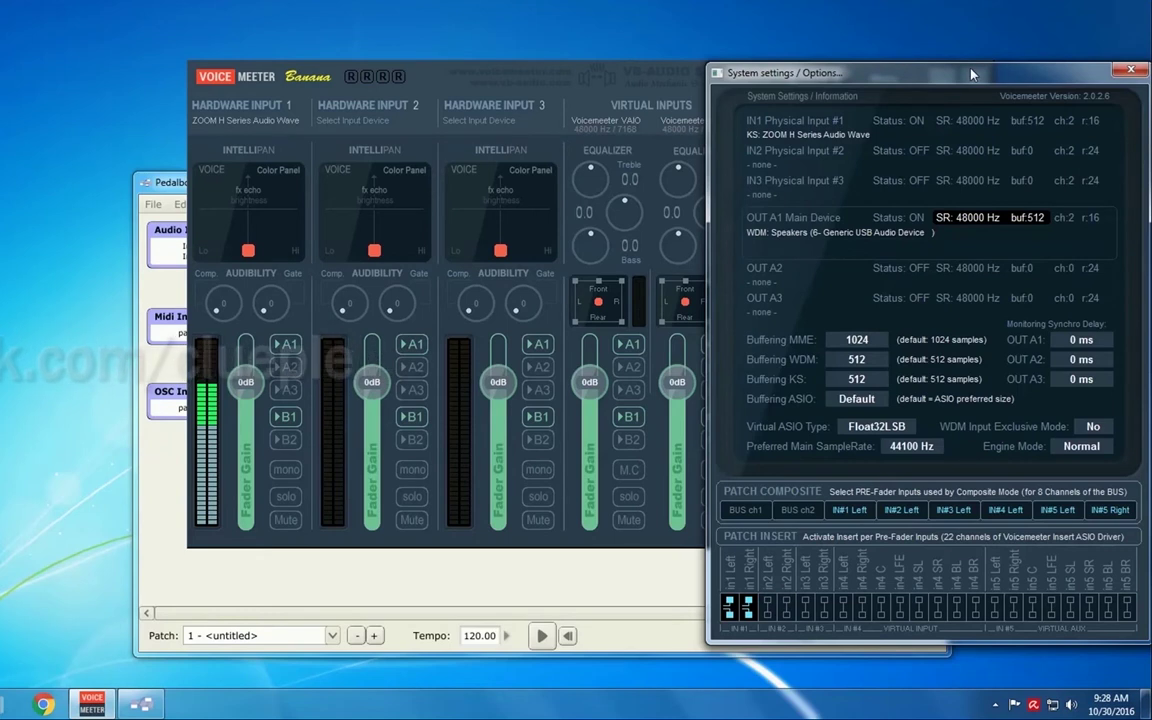
Close VoiceMeeter's system settings and minimize its mixer window to uncover Pedalboard 2.
drag(972, 73, 706, 72)
click(866, 70)
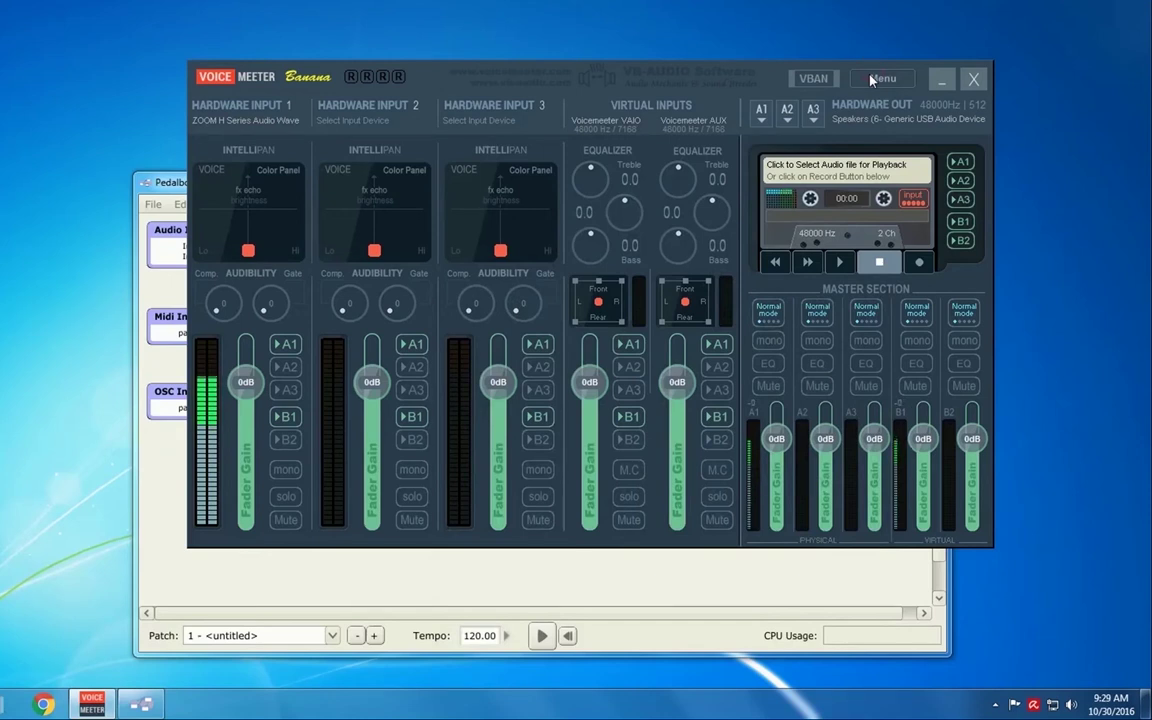
drag(456, 87, 443, 87)
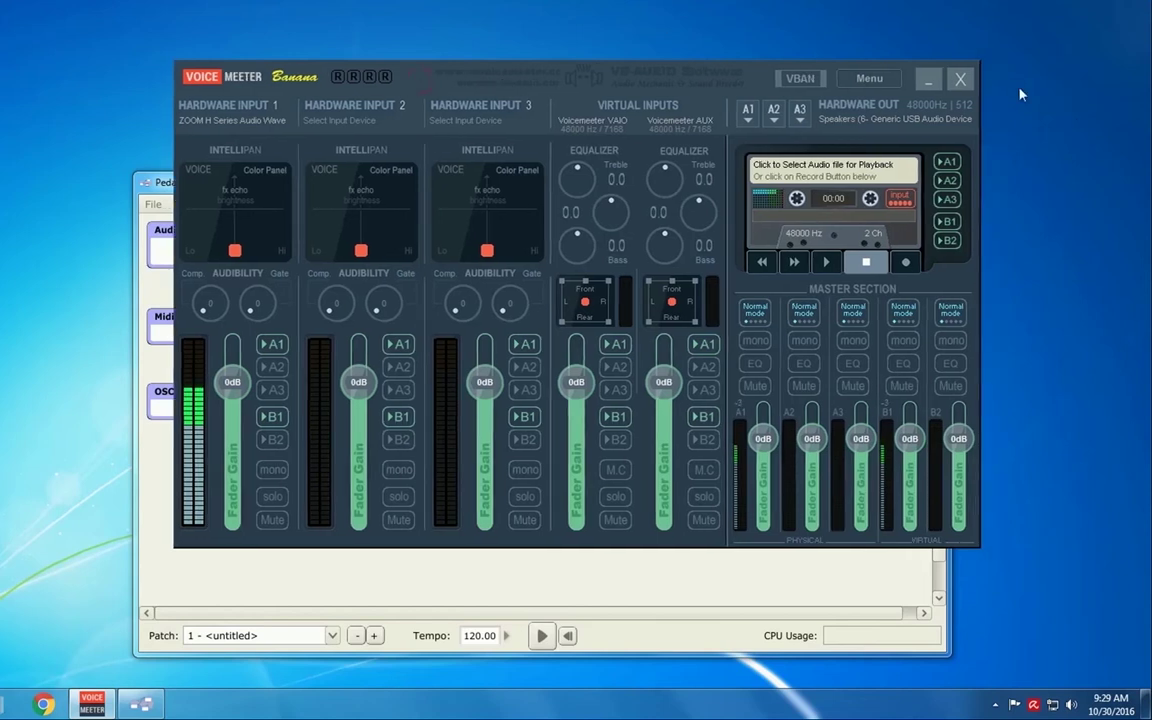
click(926, 82)
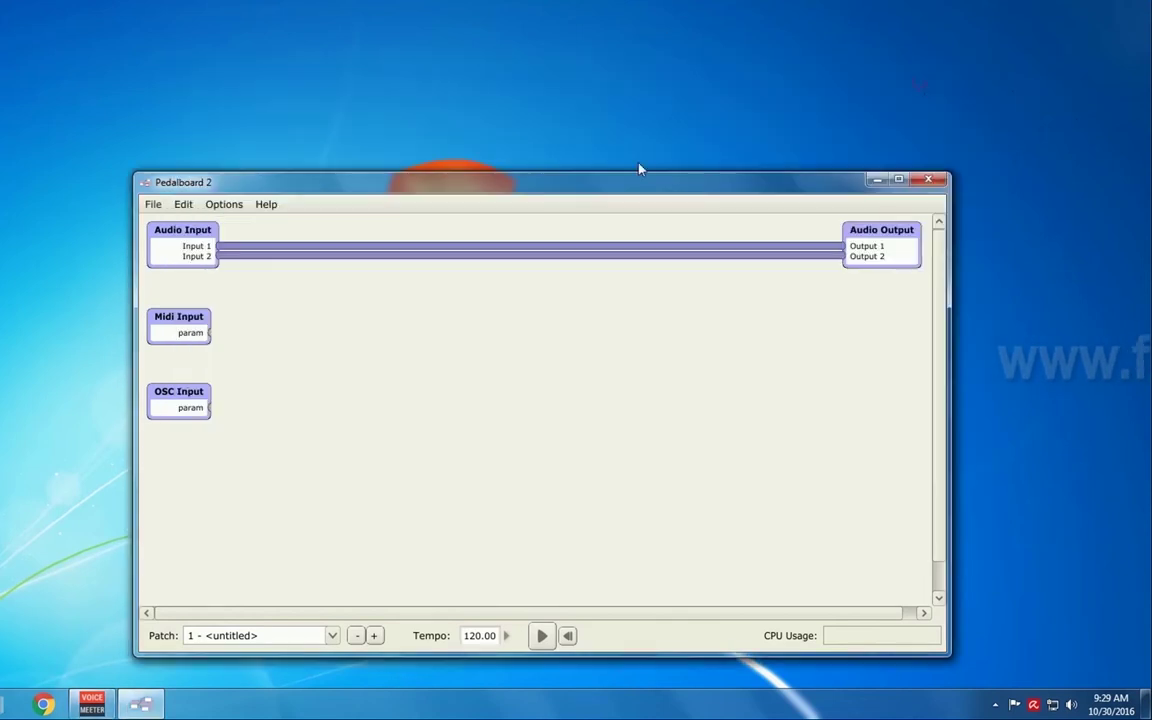
In Pedalboard 2's audio settings, choose ASIO as device type and Voicemeeter Insert Virtual ASIO as the device.
click(155, 205)
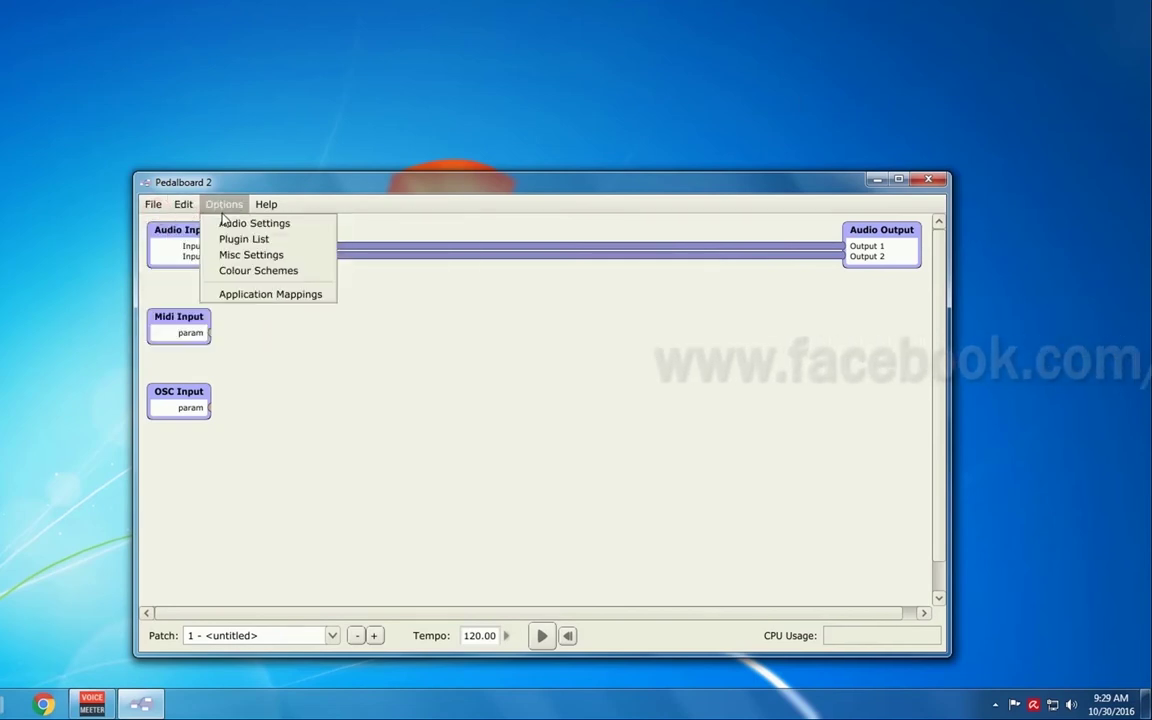
click(225, 223)
click(579, 276)
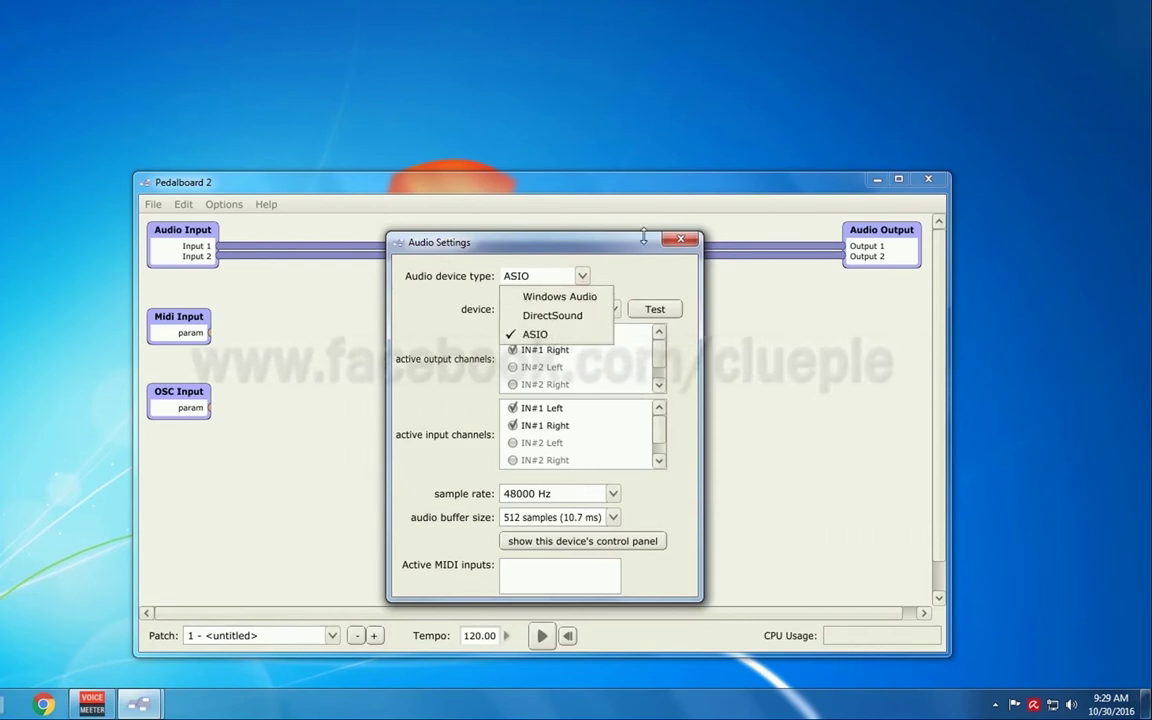
click(545, 335)
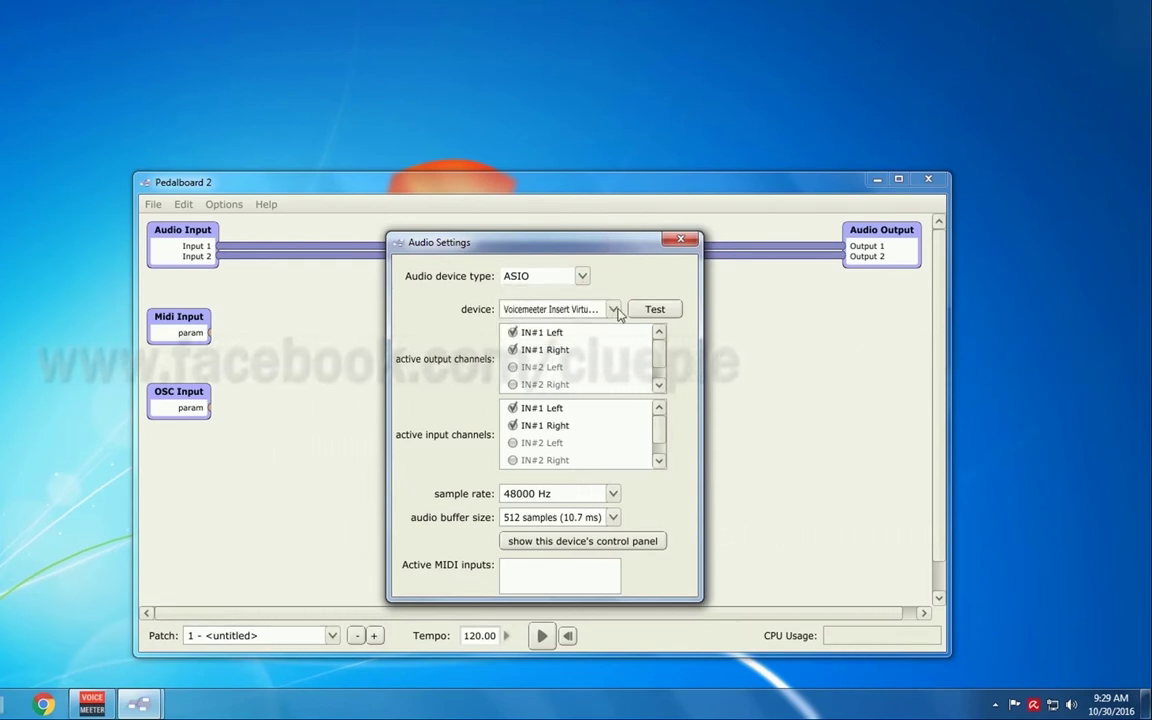
click(560, 310)
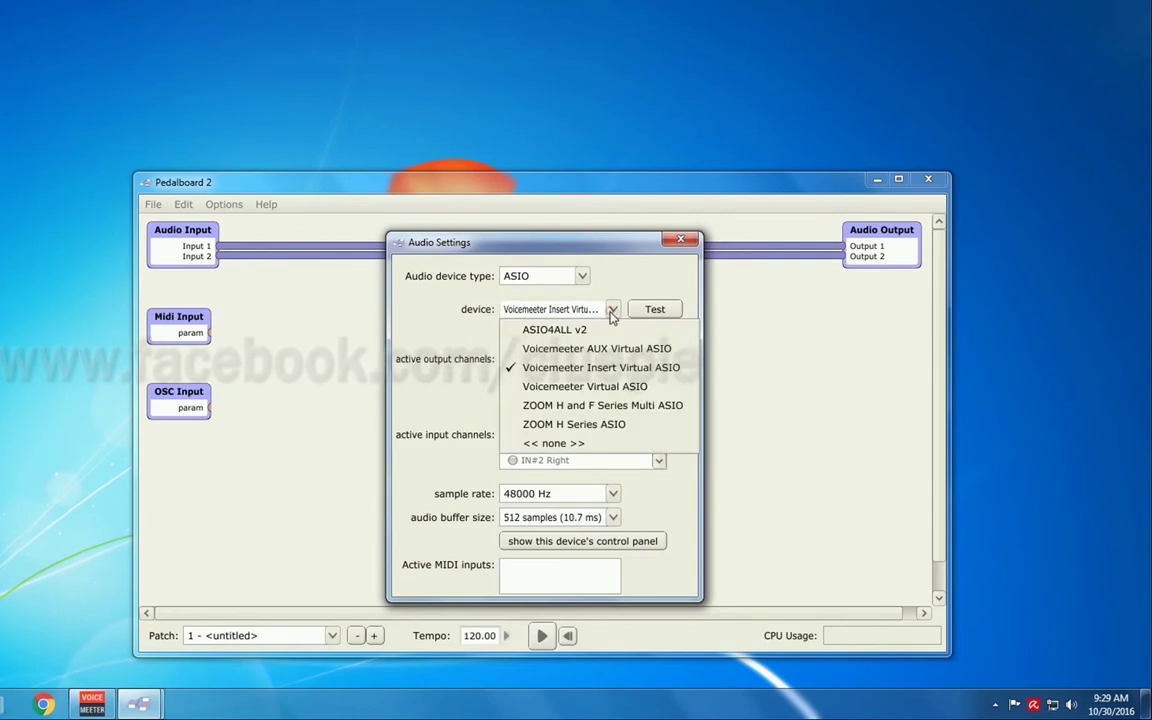
click(580, 378)
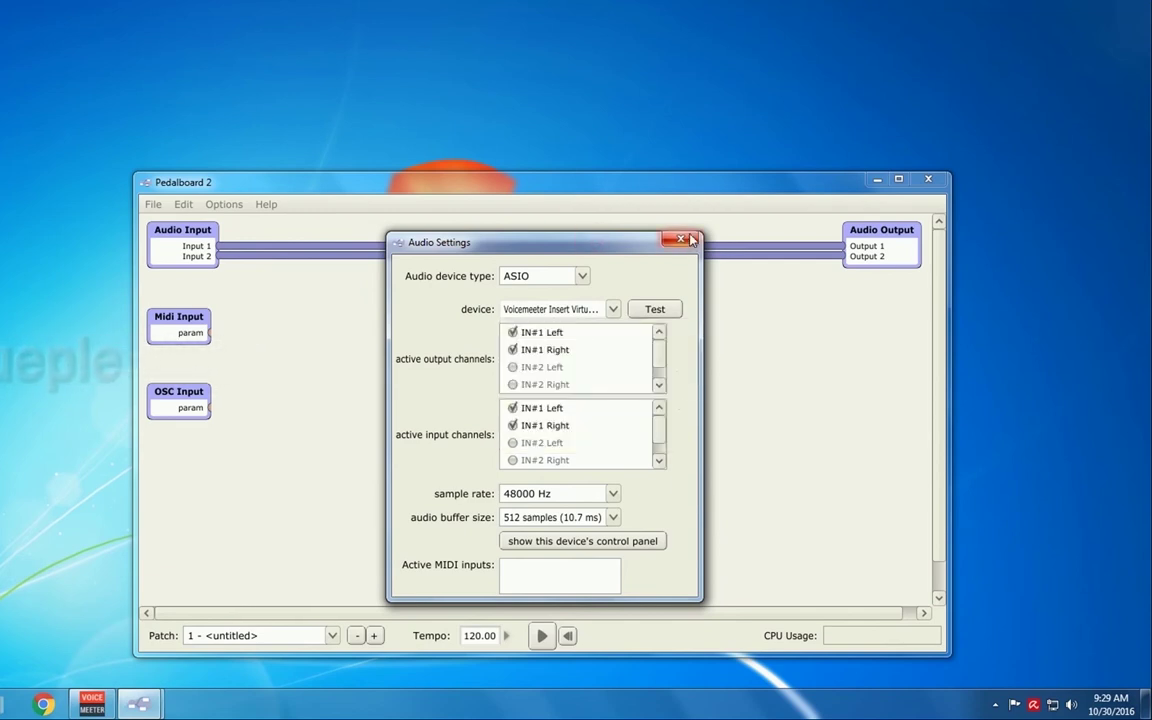
Check the available sample rate and audio buffer size options, and close the audio settings.
click(576, 500)
click(683, 493)
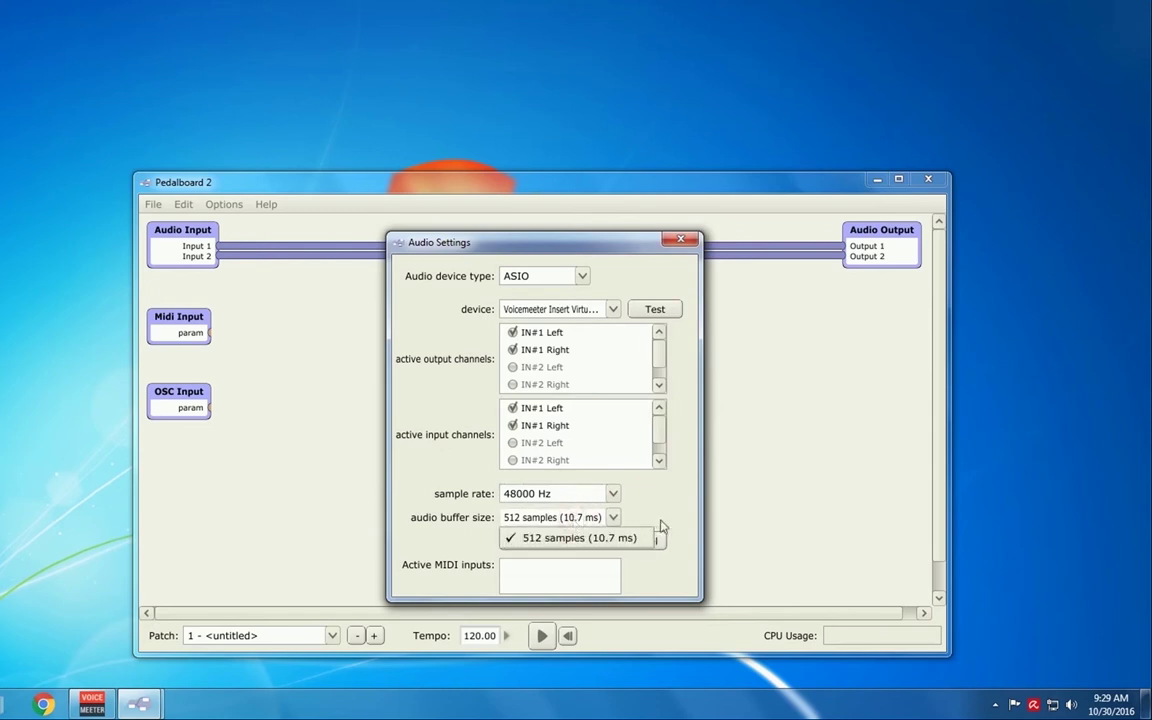
click(681, 242)
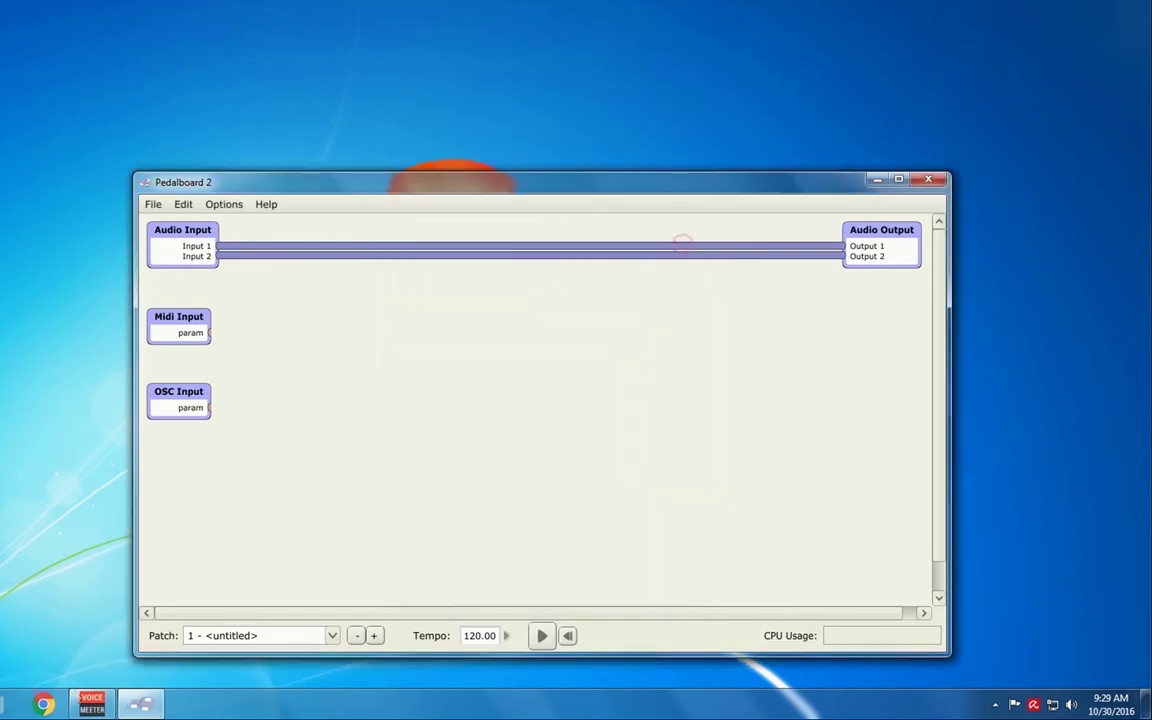
Switch to VoiceMeeter Banana and open its system settings.
click(88, 704)
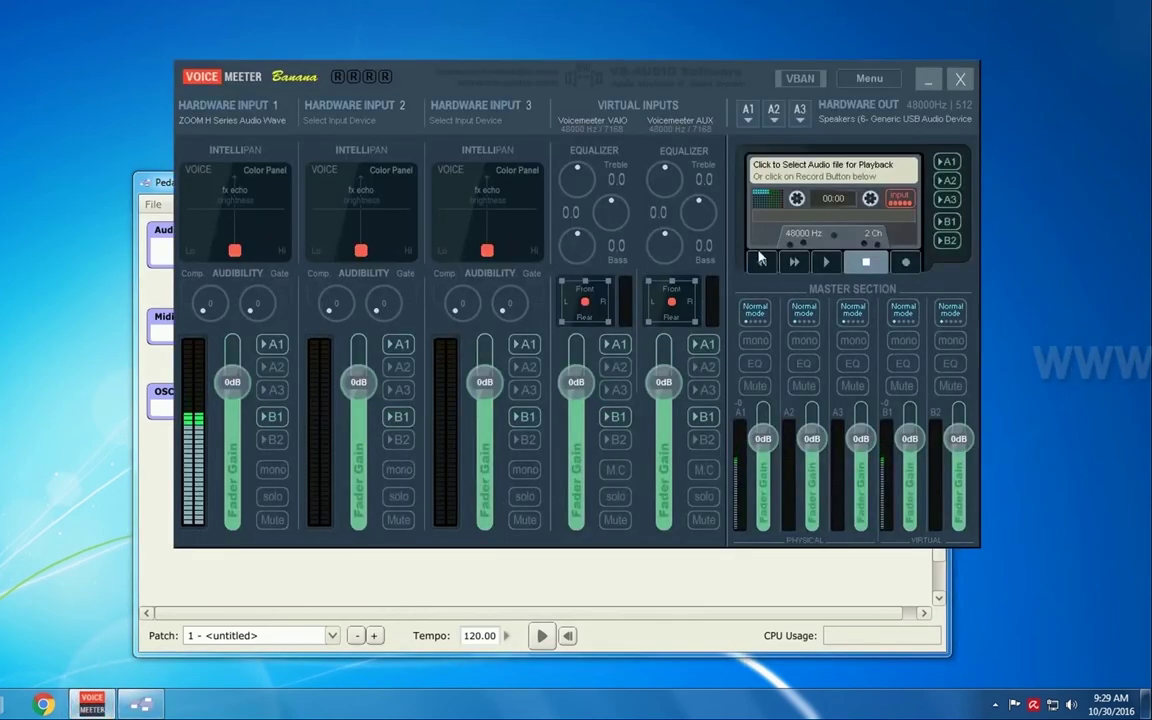
click(864, 82)
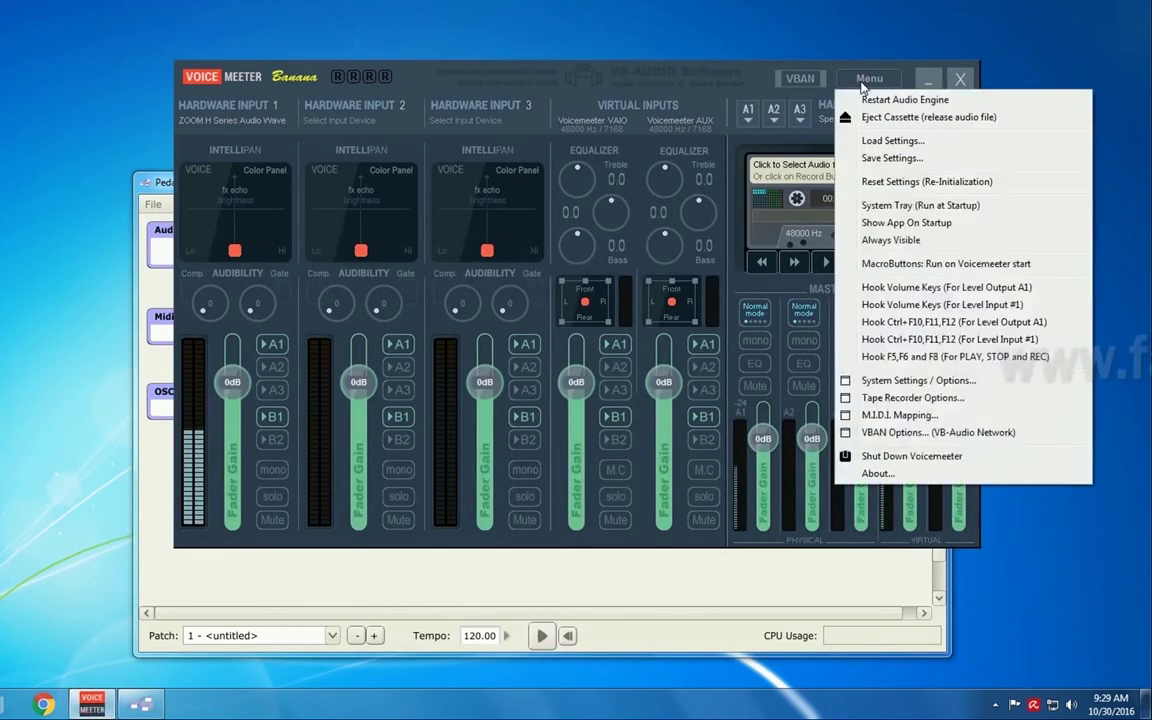
click(902, 380)
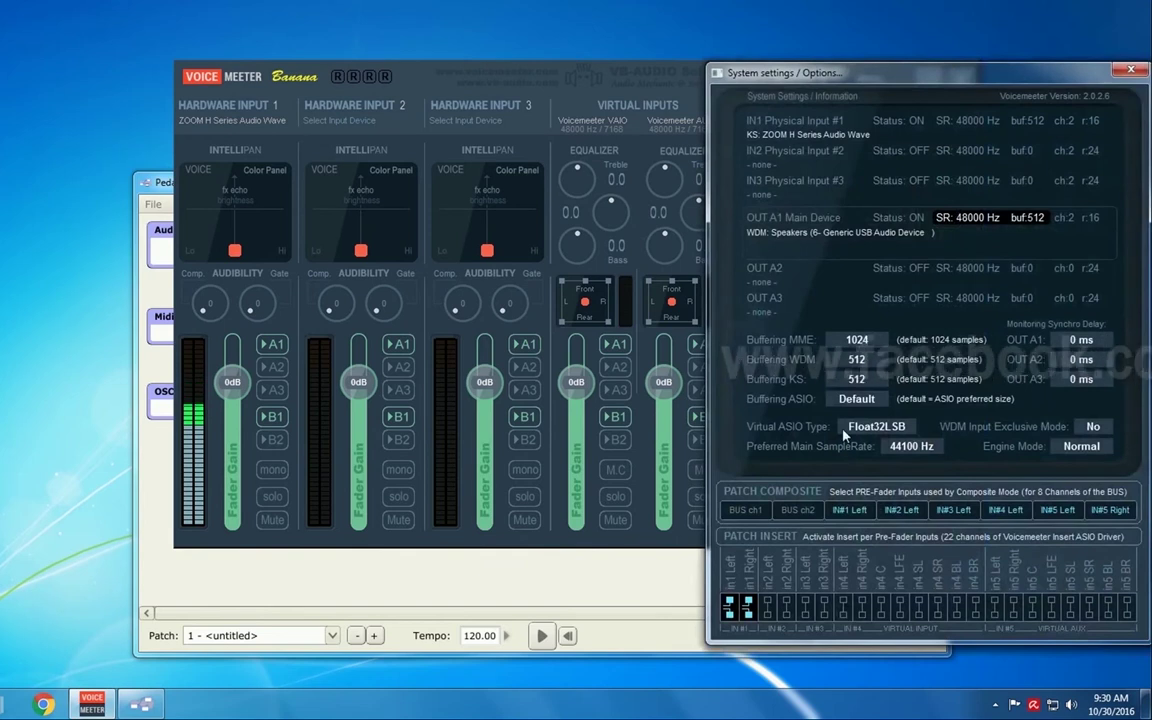
Try 320 samples for Buffering ASIO, and restore the setting to Default.
click(852, 398)
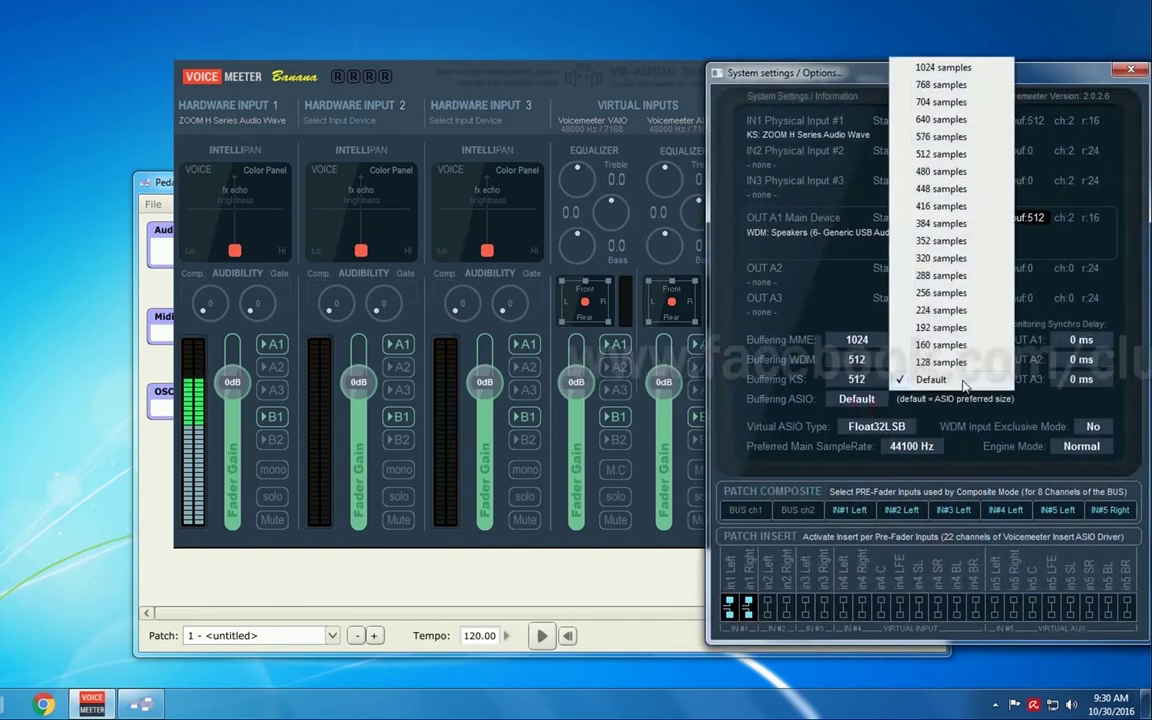
click(940, 258)
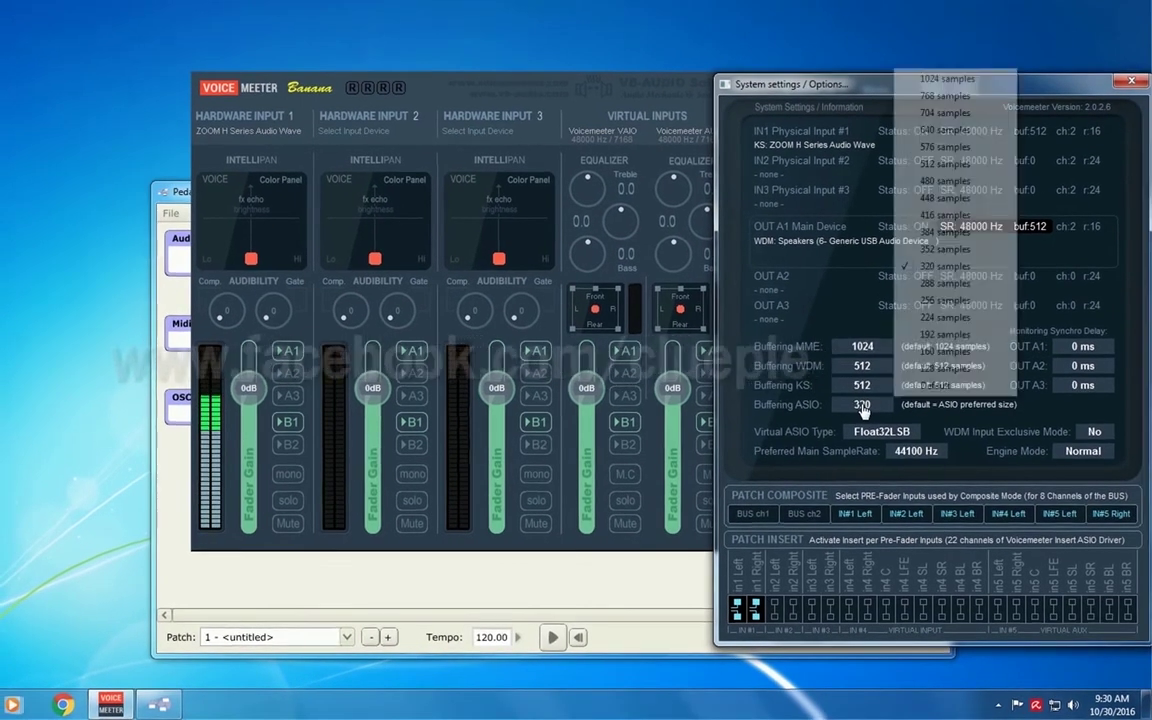
click(862, 410)
click(940, 395)
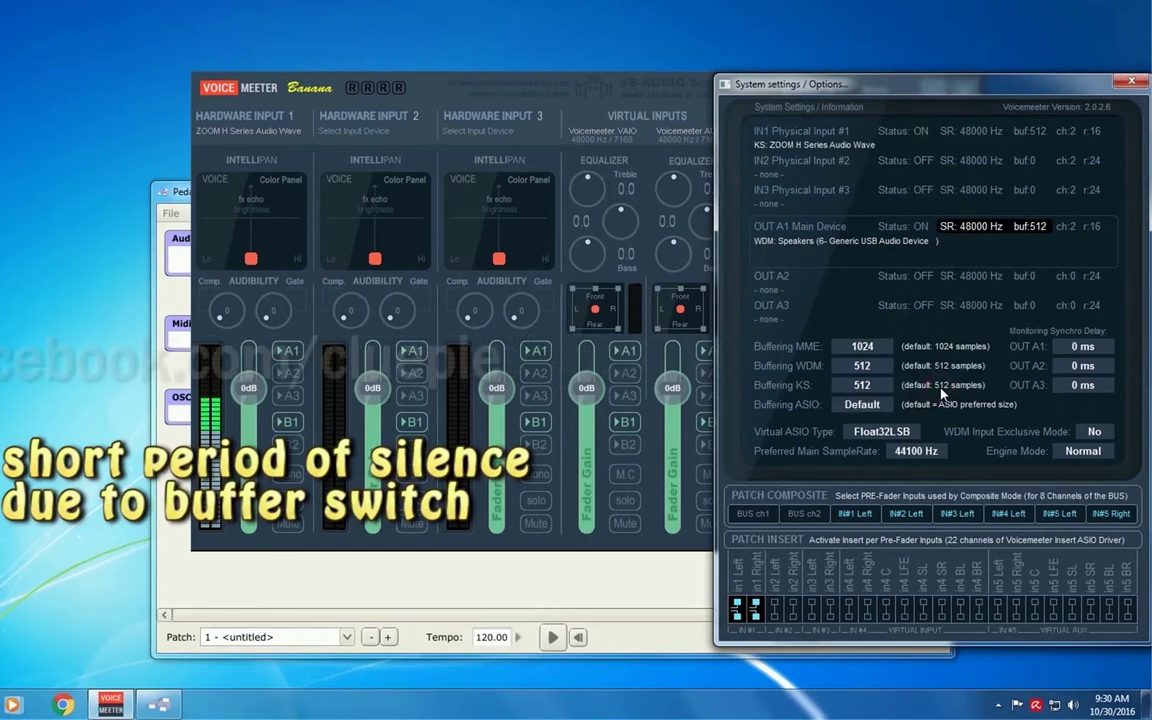
Set the preferred main sample rate to 48000 Hz and move the system settings window over the VoiceMeeter mixer.
click(916, 452)
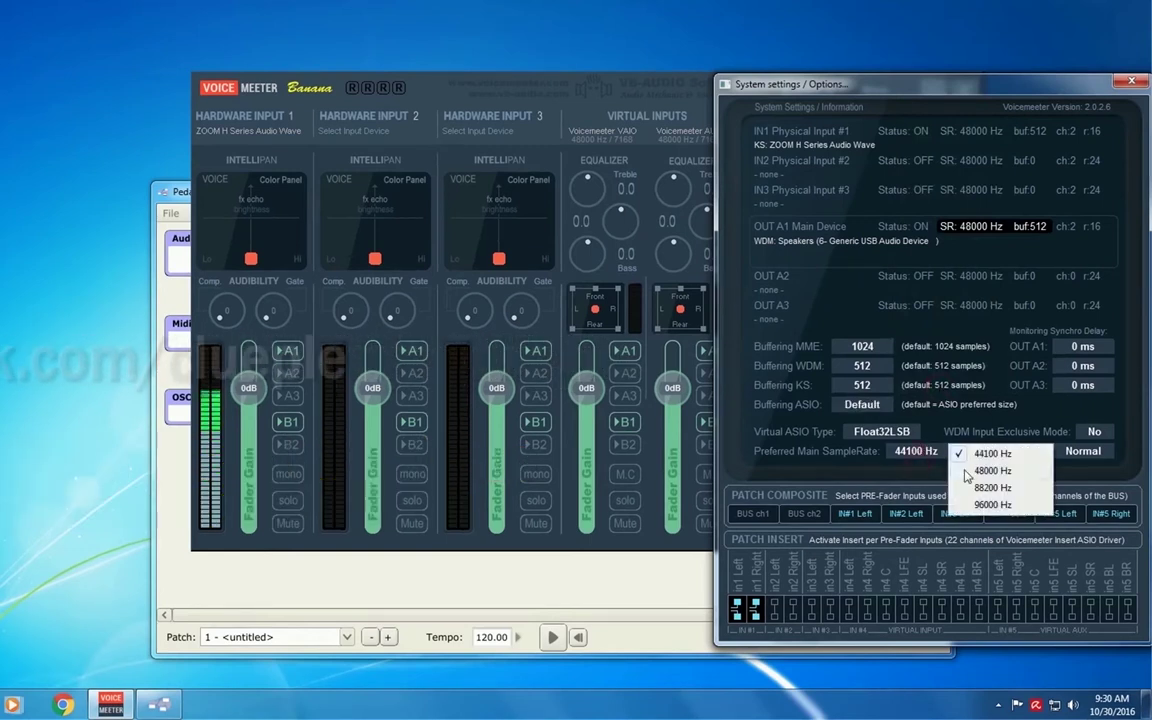
click(972, 473)
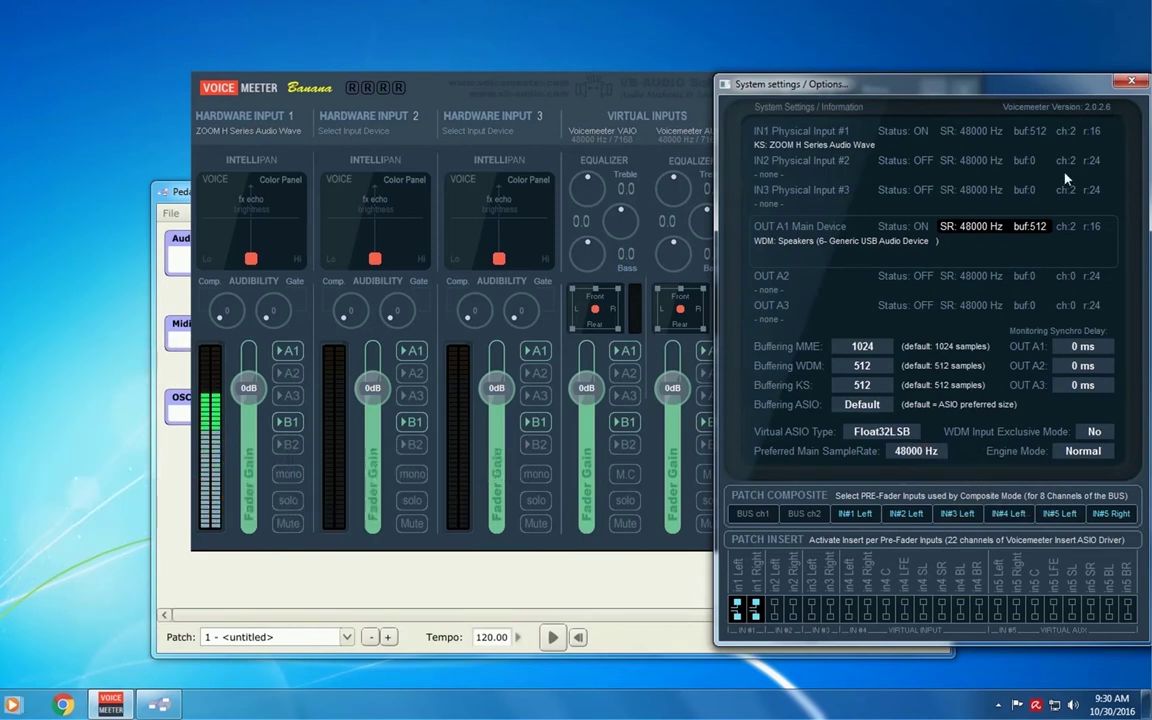
drag(1102, 89, 857, 103)
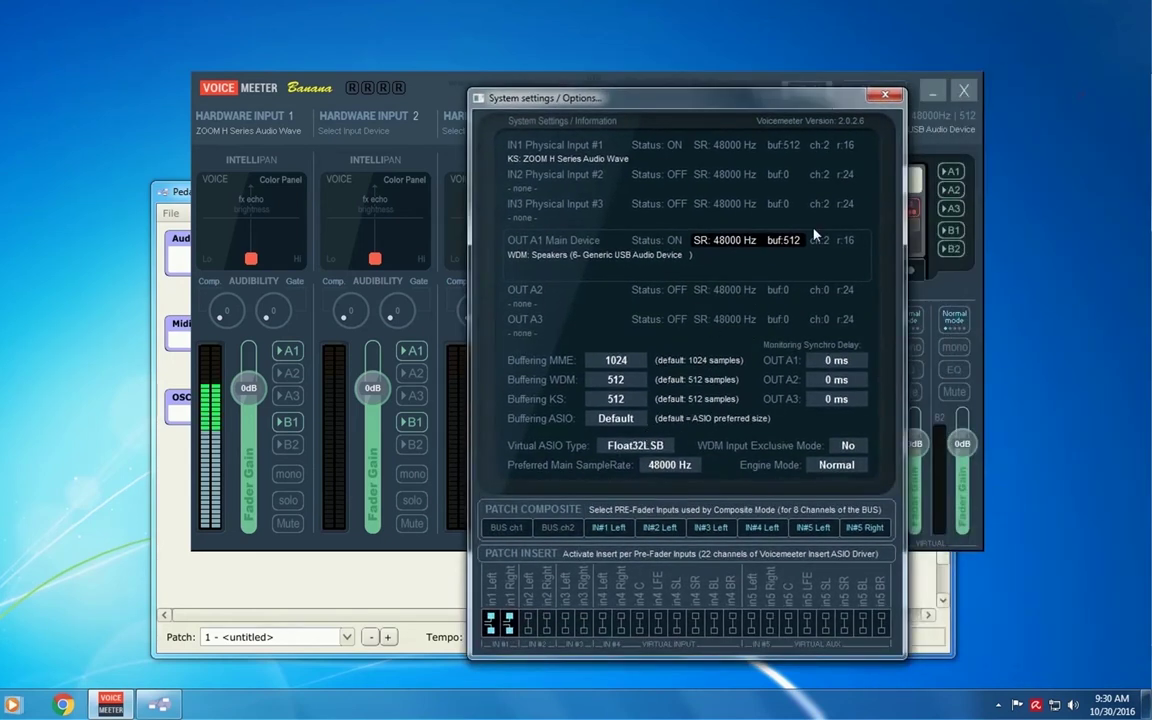
Keep Buffering ASIO at Default, close the system settings and minimize VoiceMeeter.
click(618, 419)
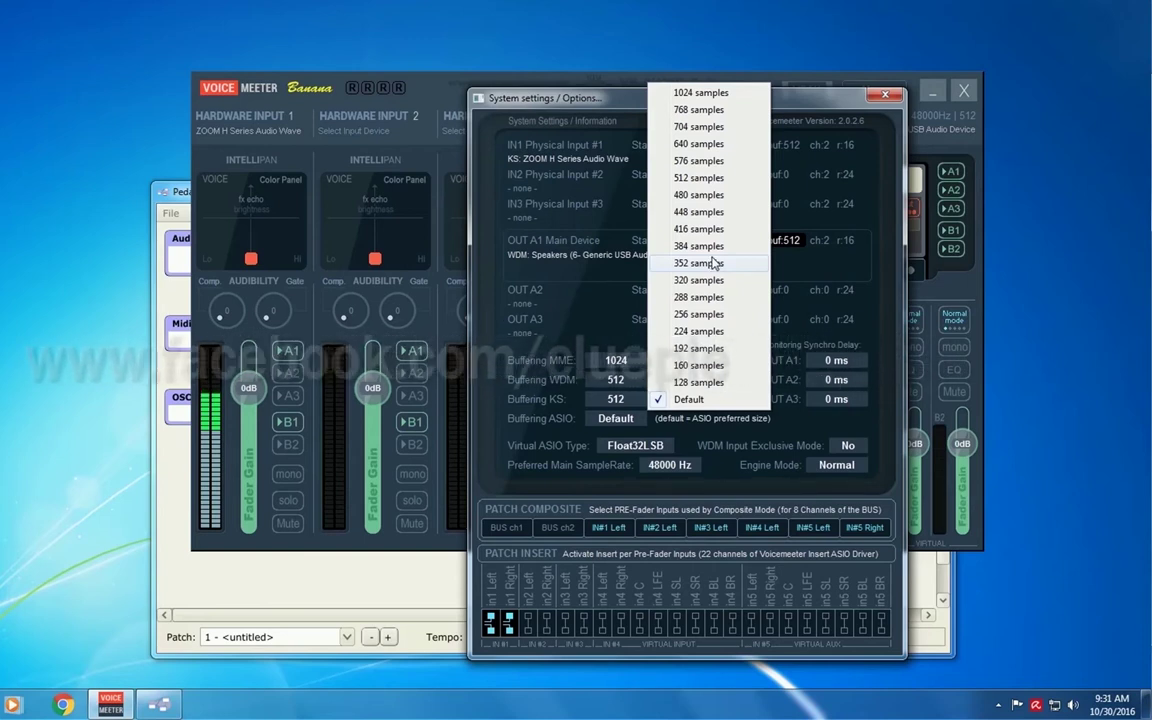
click(740, 399)
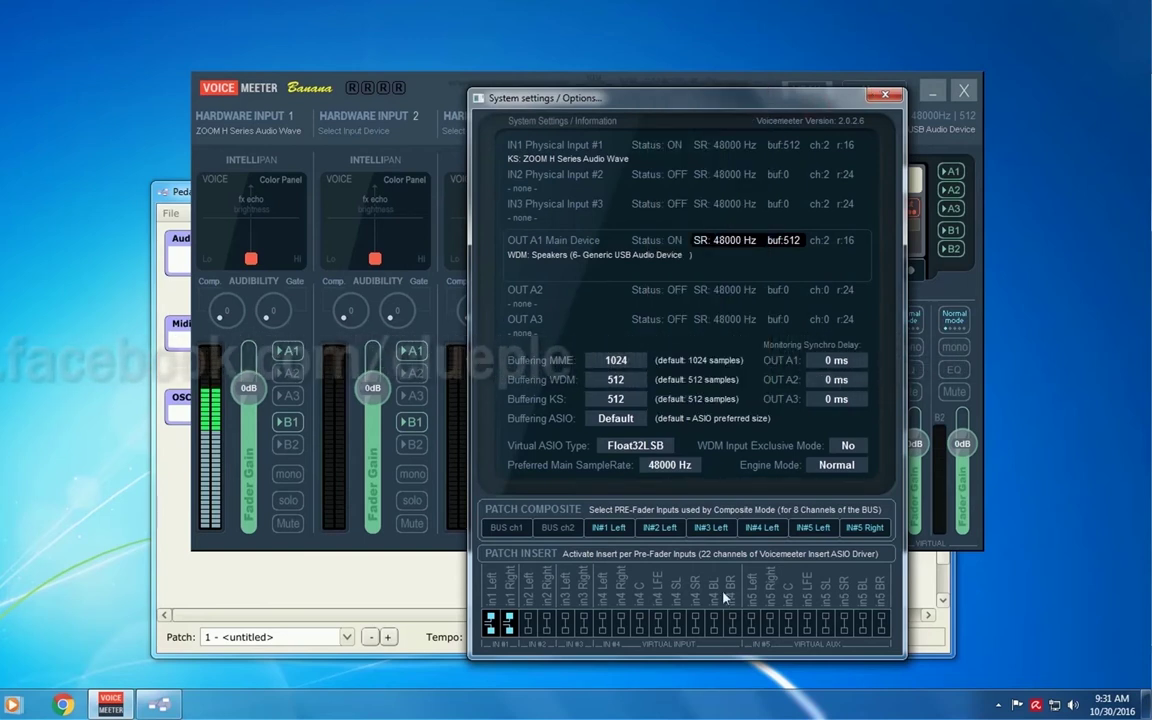
click(884, 96)
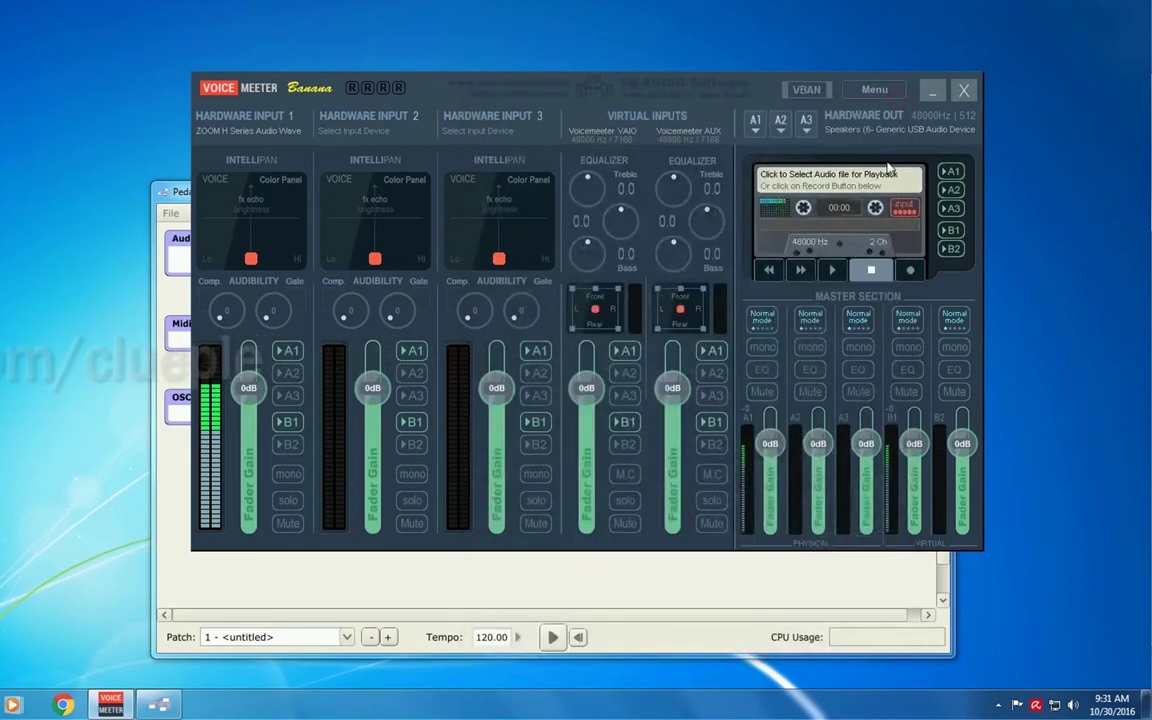
click(930, 92)
Check the sample rate and audio buffer size in Pedalboard 2's audio settings, and close the dialog.
click(238, 213)
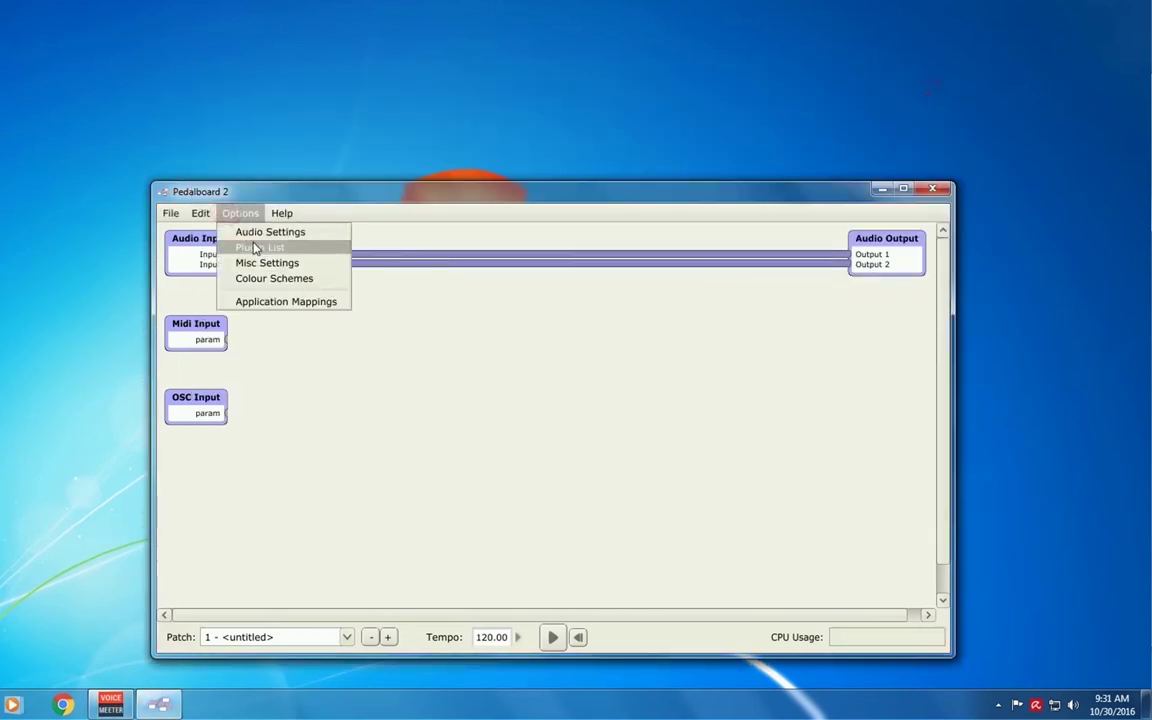
click(251, 233)
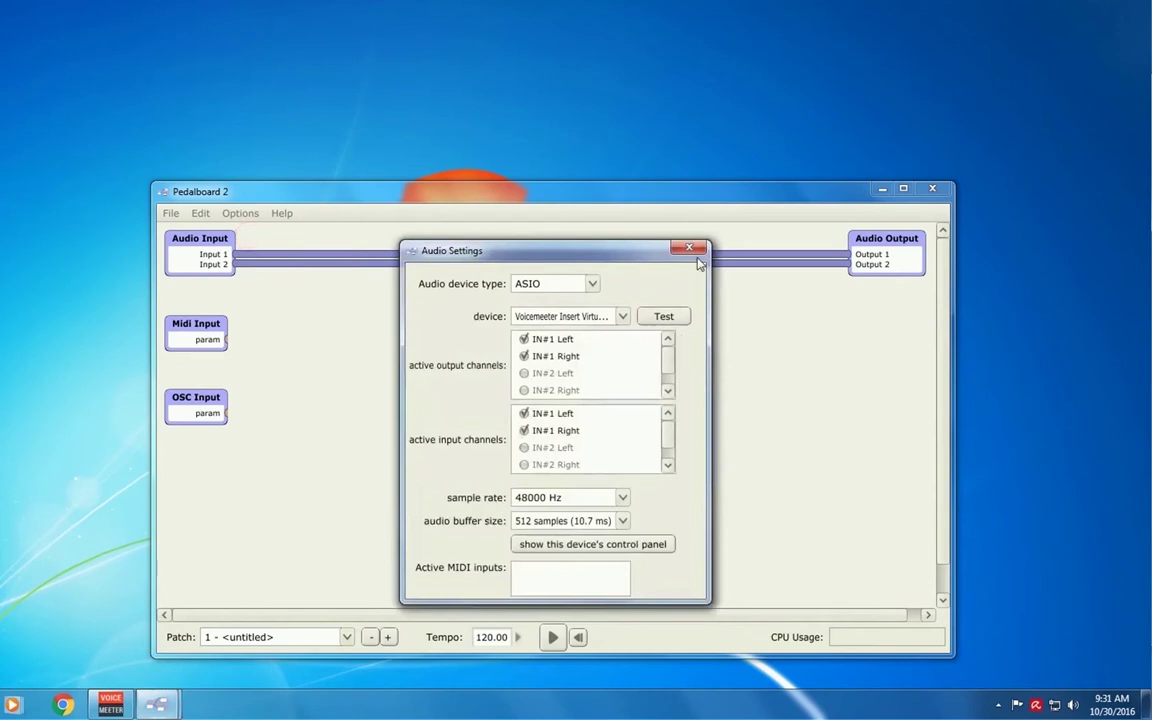
click(694, 254)
Open Pedalboard 2's list of available plugins and bring up the folder selection for scanning new or updated VST plug-ins.
click(246, 215)
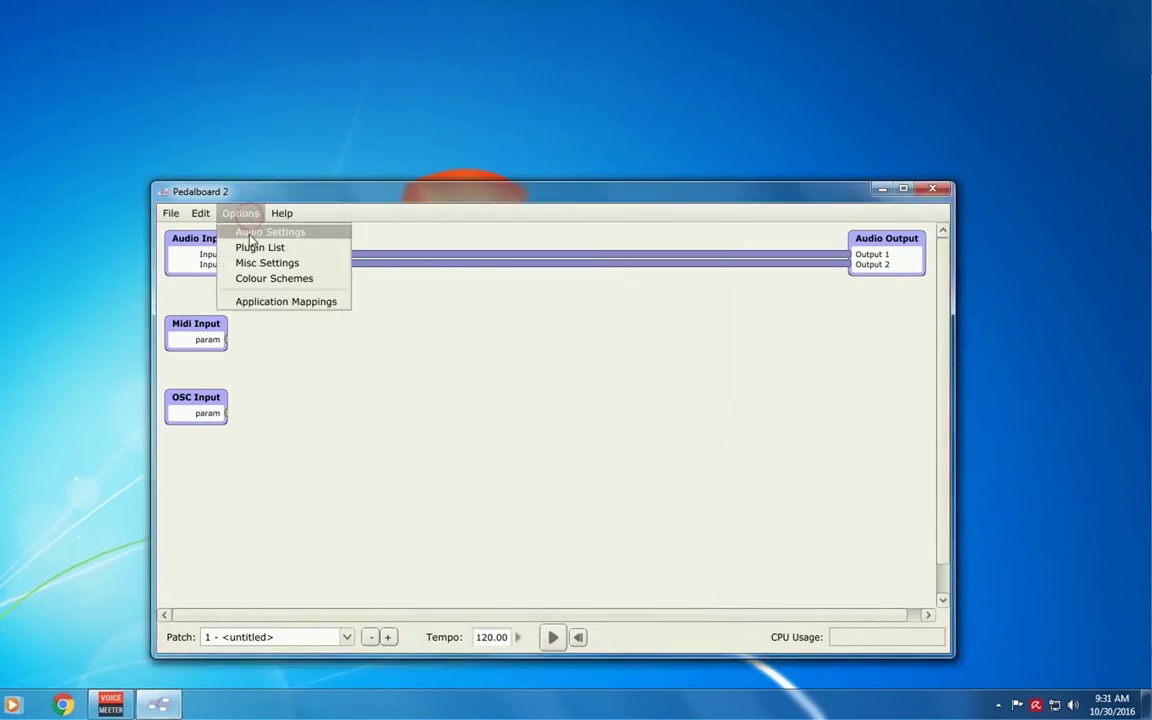
click(258, 249)
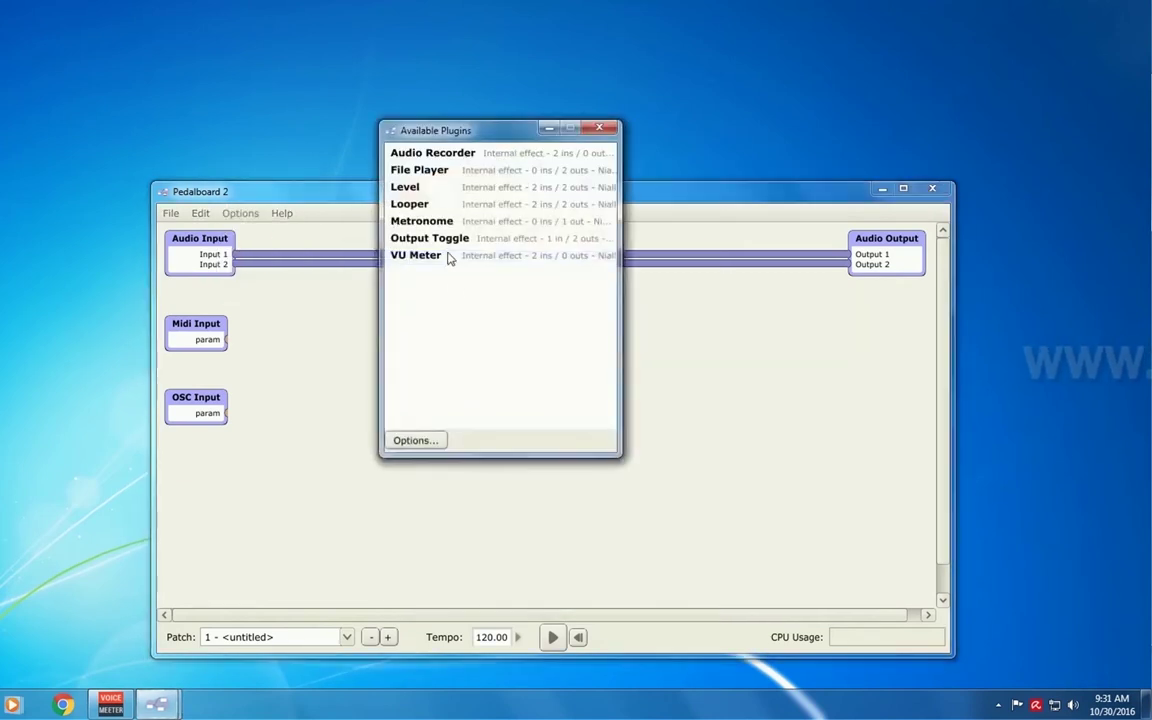
click(428, 442)
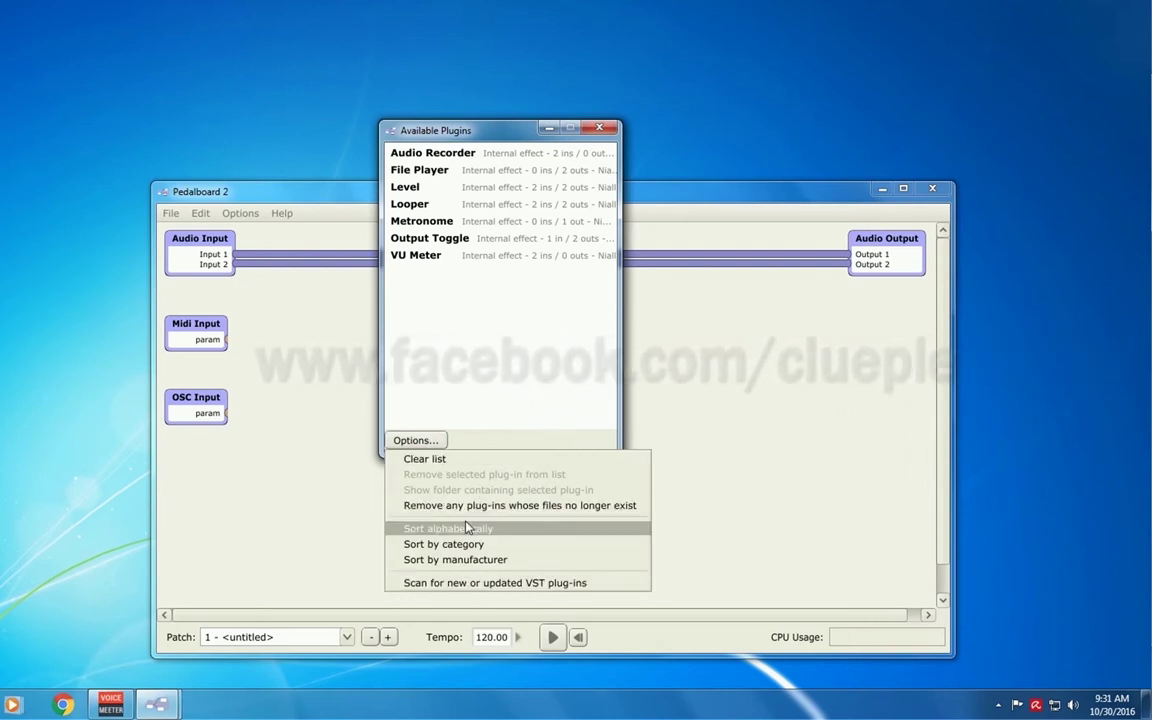
click(472, 583)
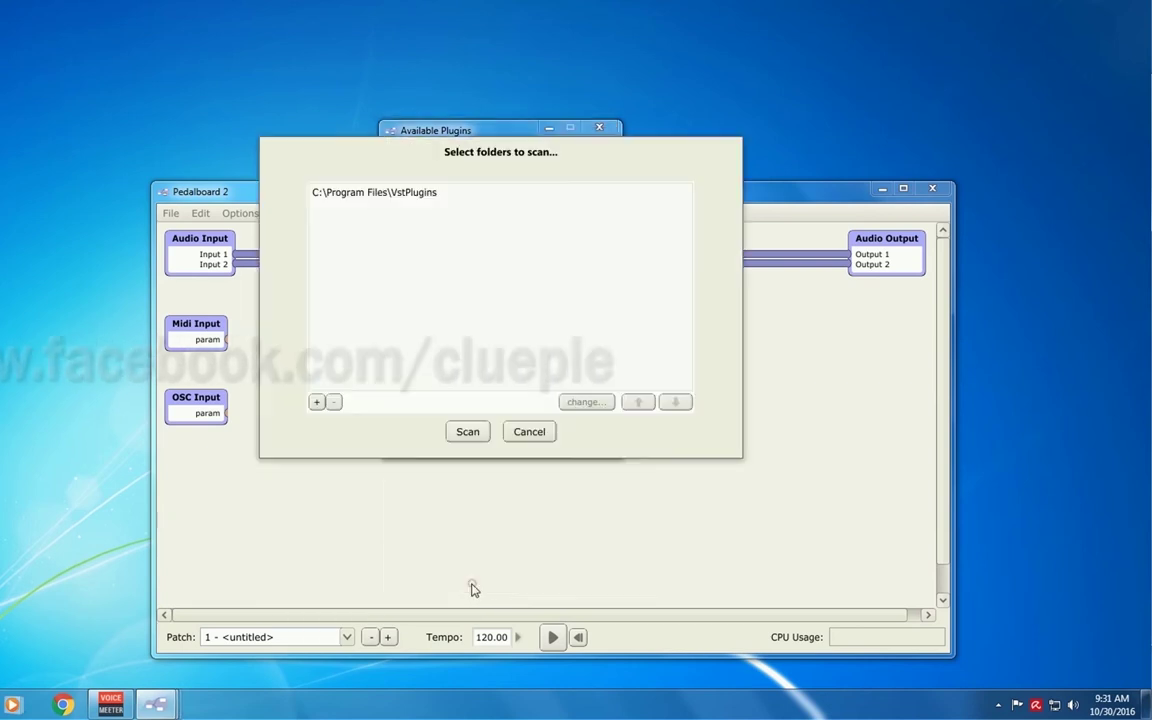
Add the VSTPlugins folder on the desktop to the folders to scan.
click(388, 196)
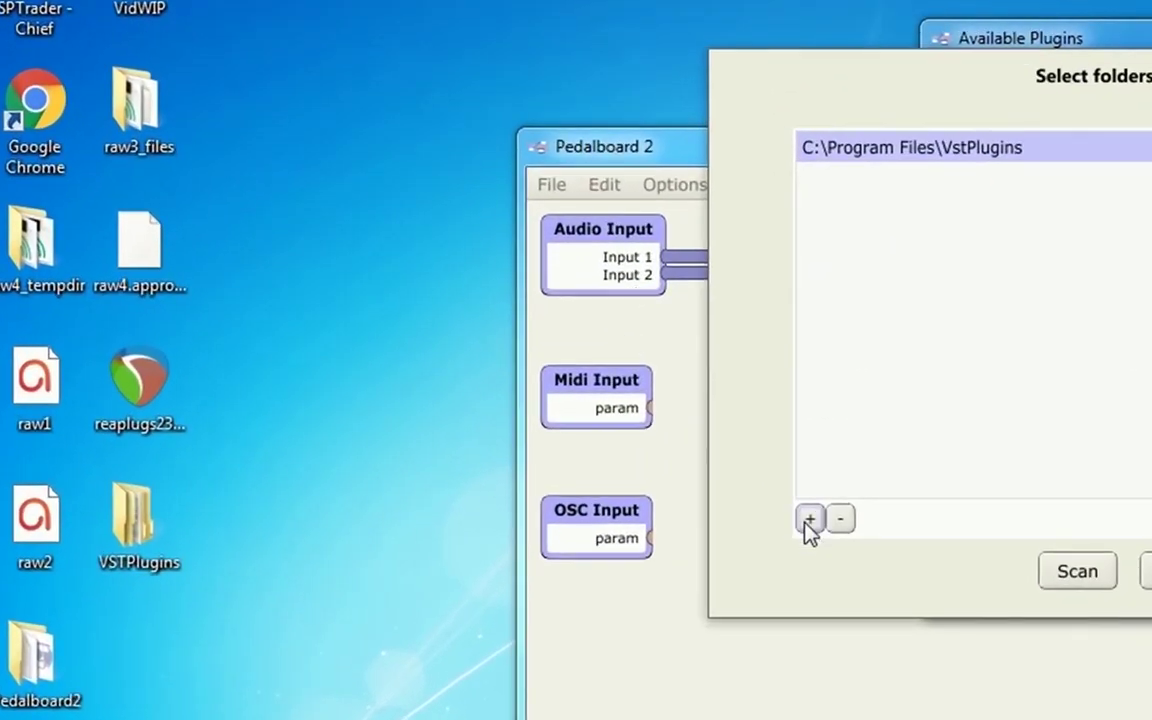
click(434, 461)
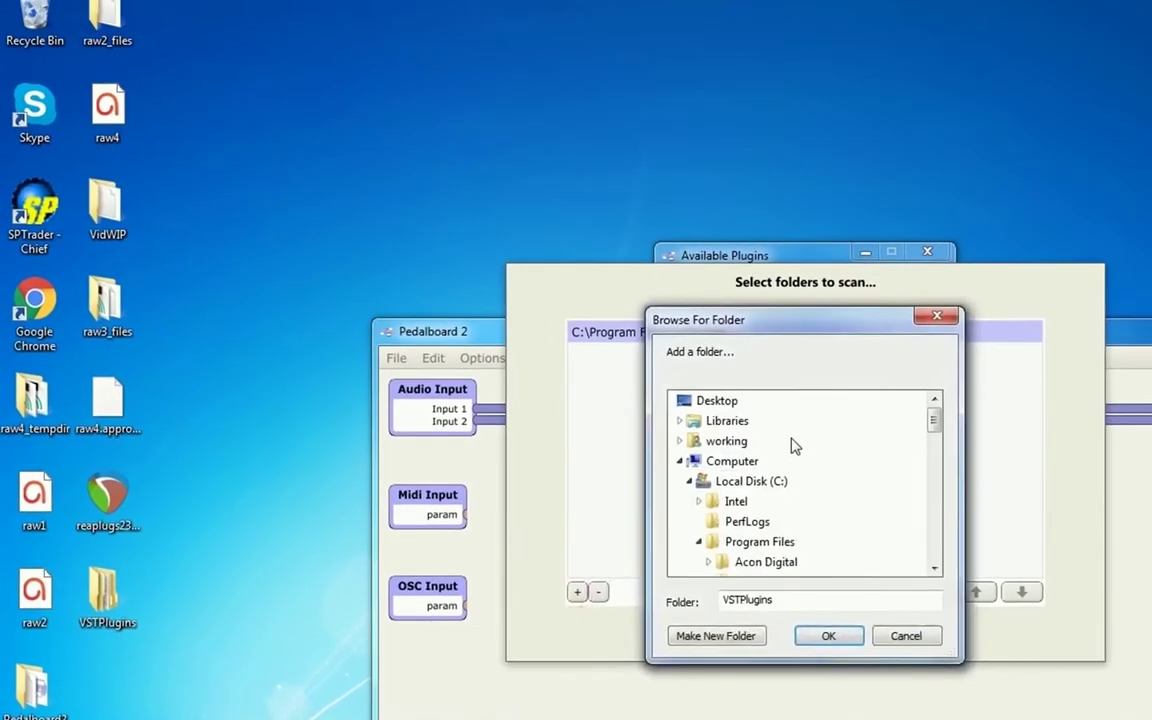
click(984, 250)
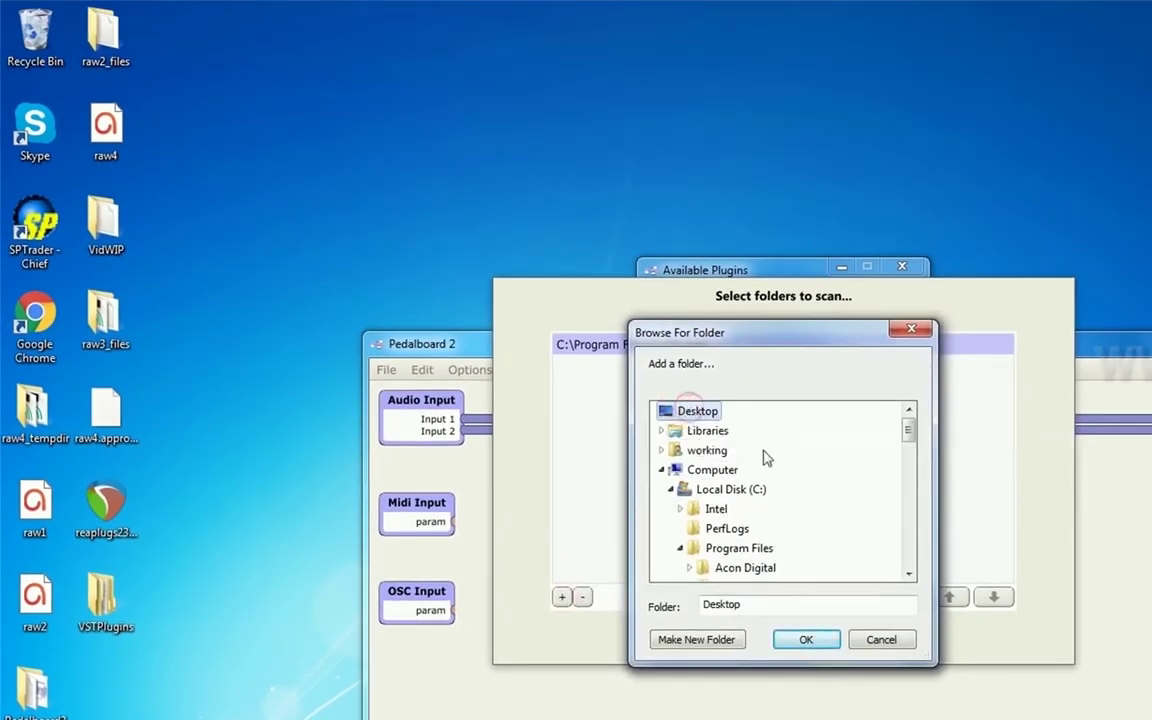
drag(903, 432, 828, 503)
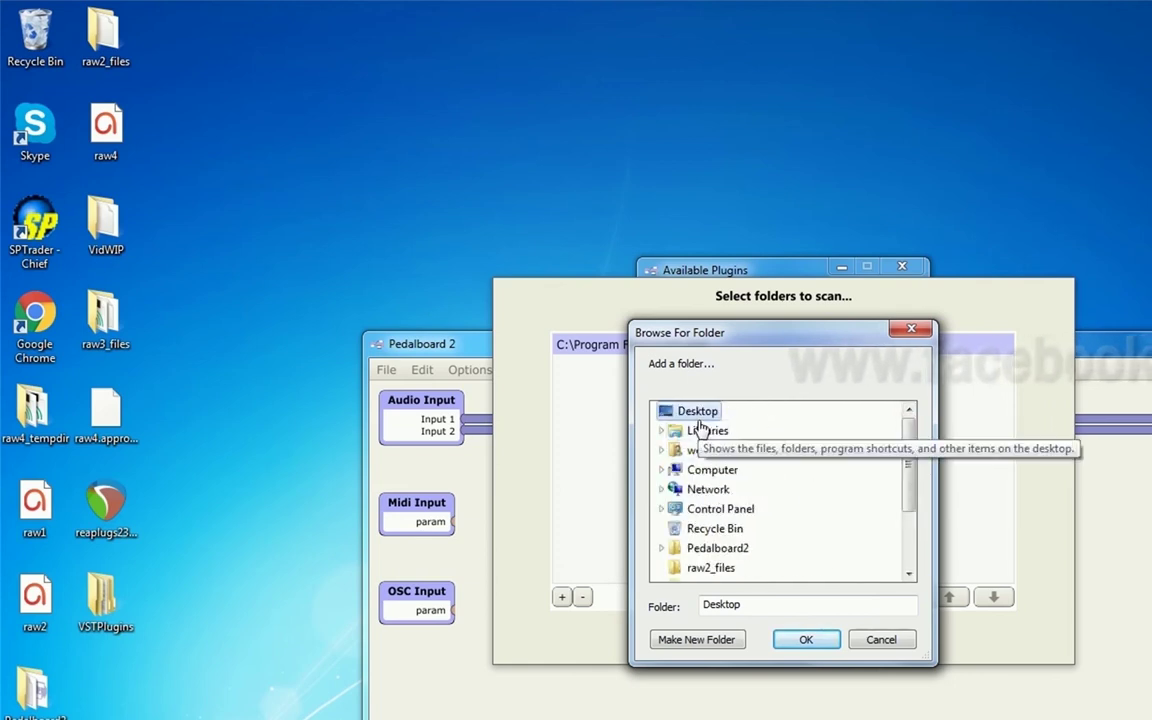
scroll(715, 480, down, 2)
click(730, 568)
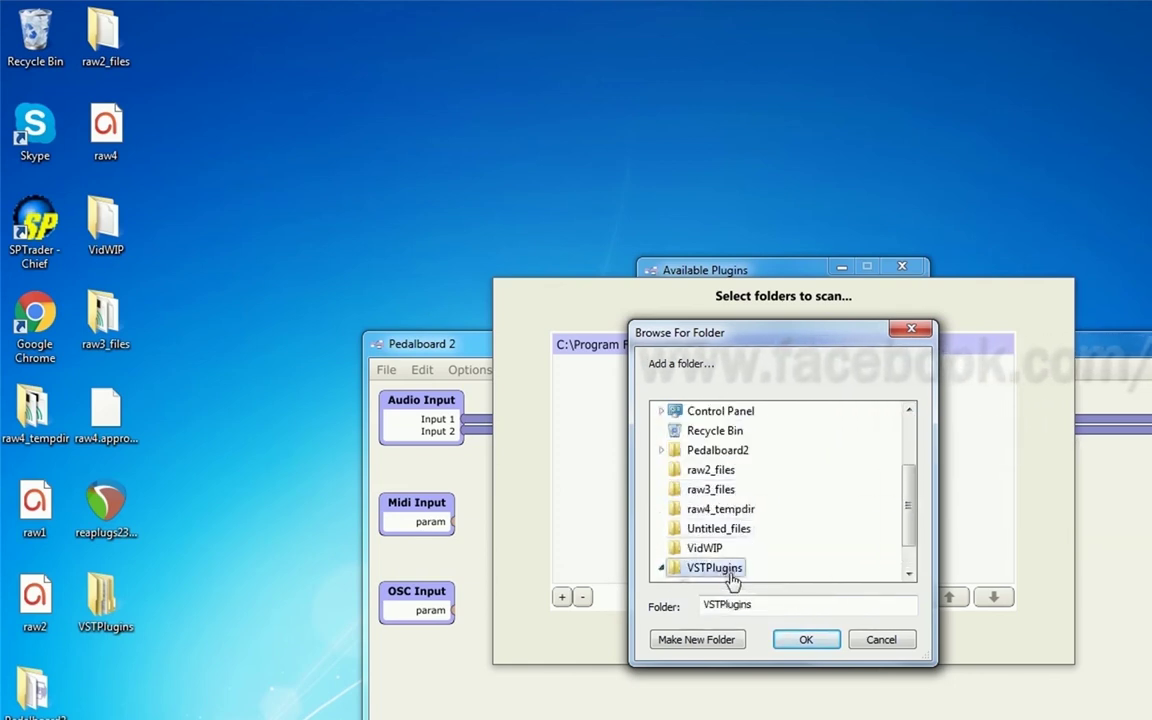
click(802, 643)
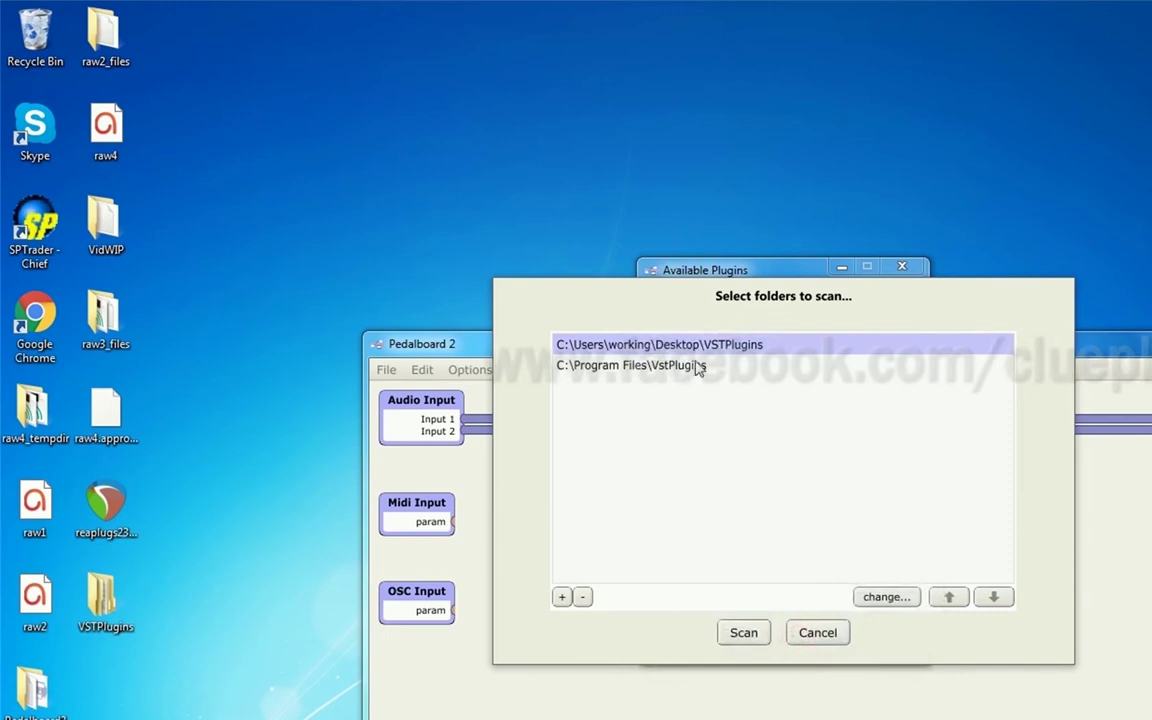
Scan the desktop VSTPlugins folder and C:\Program Files\VstPlugins for plug-ins.
click(648, 366)
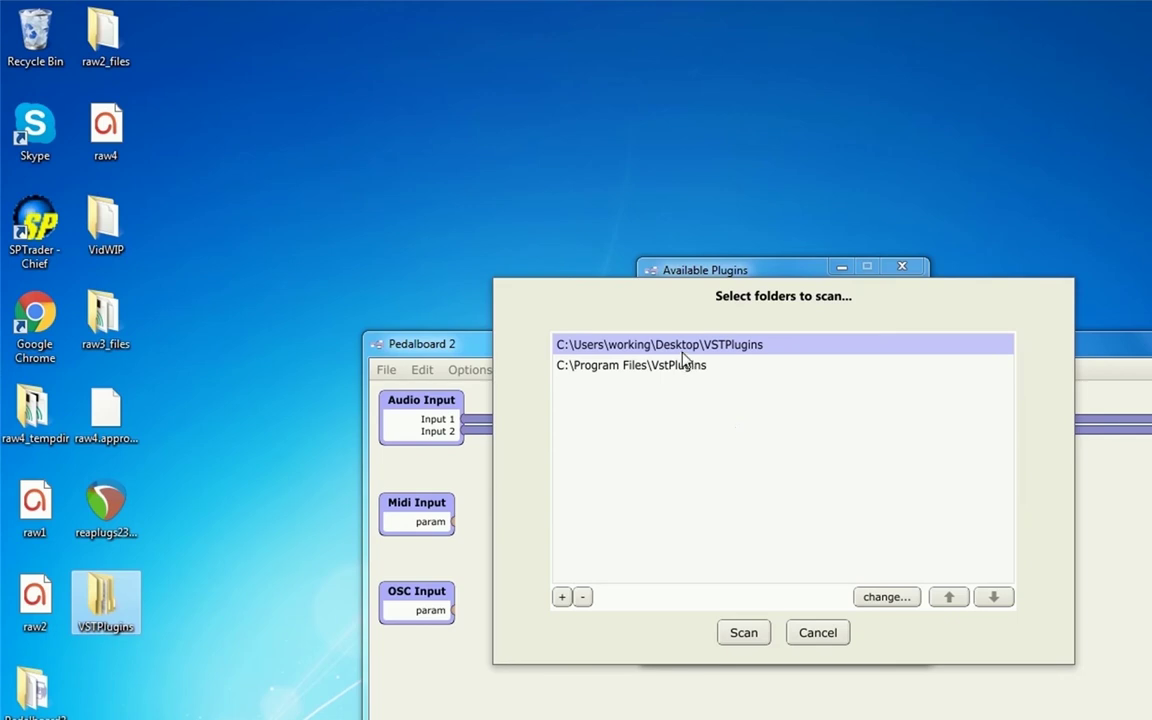
click(651, 366)
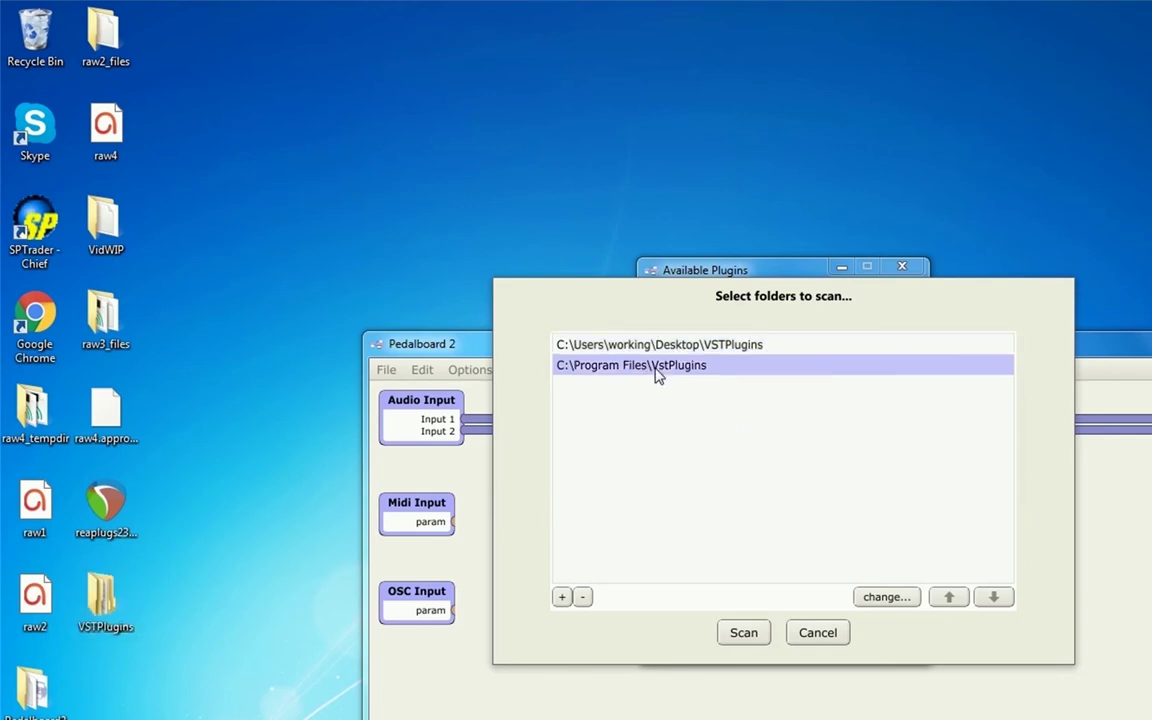
click(708, 346)
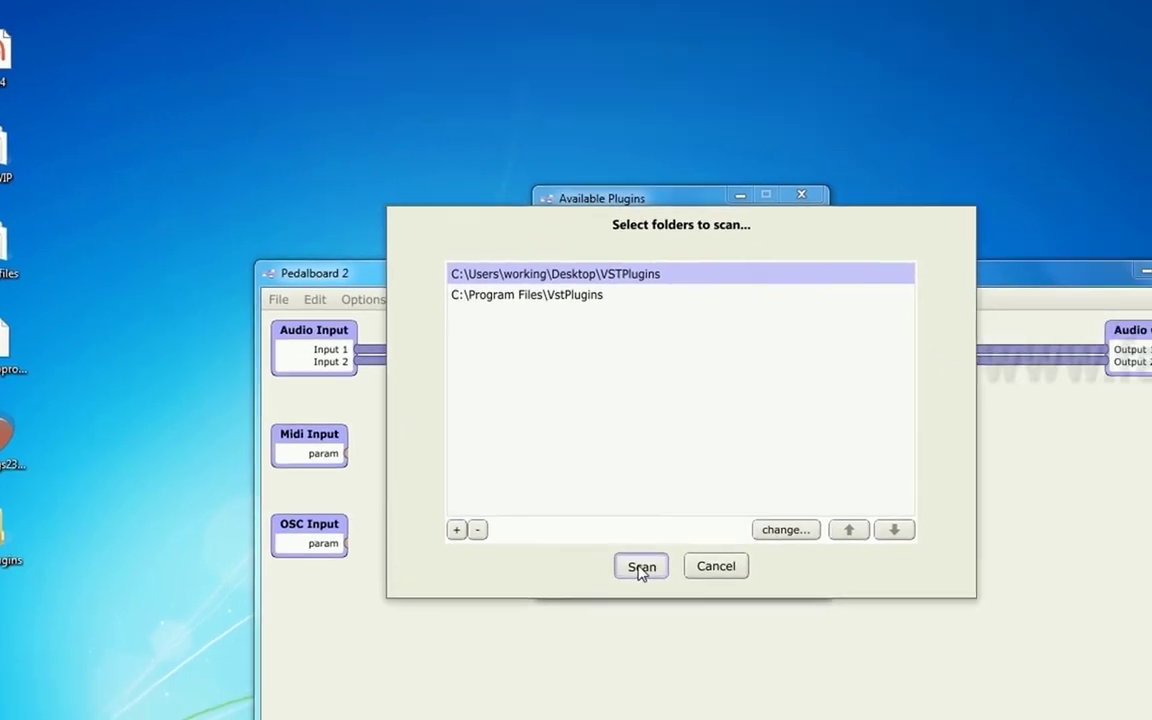
click(743, 634)
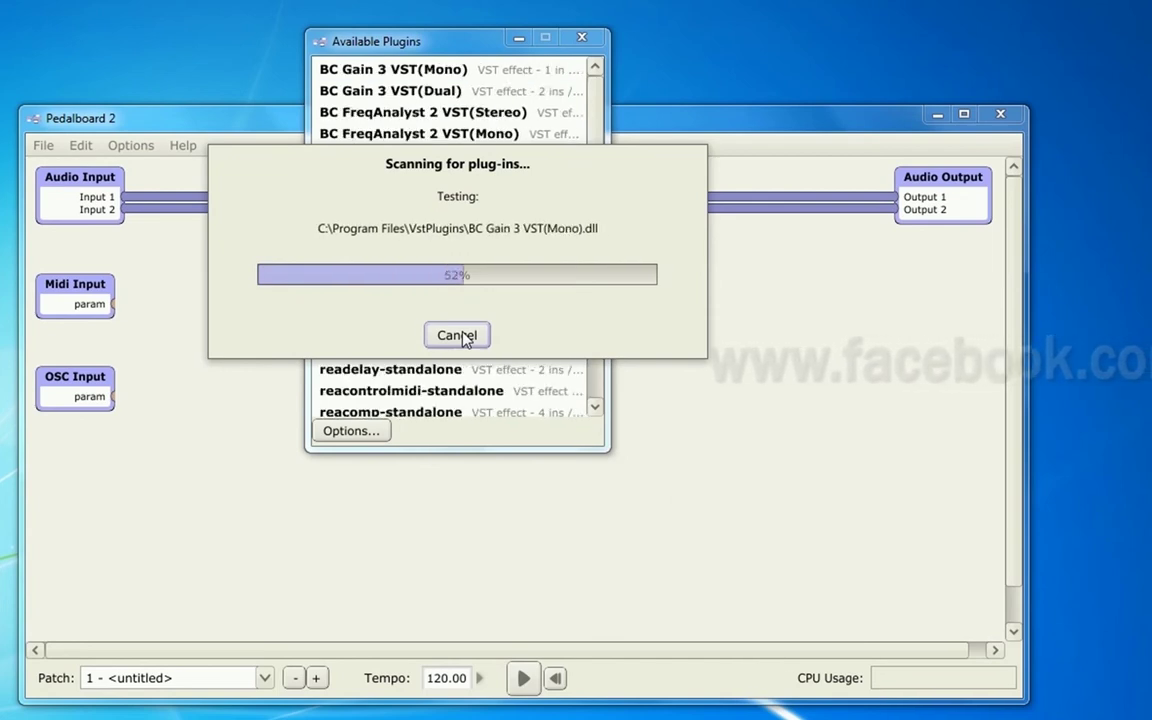
click(457, 335)
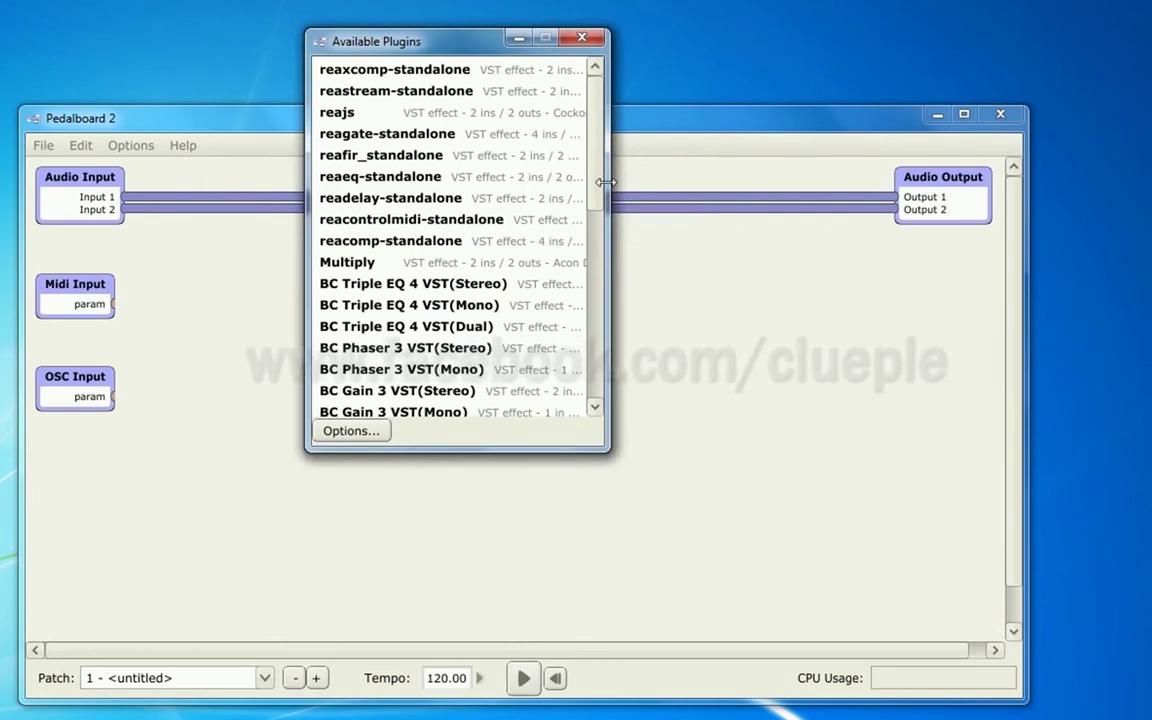
Widen the Available Plugins window, look through the list of scanned plugins, and close it.
drag(605, 175, 998, 175)
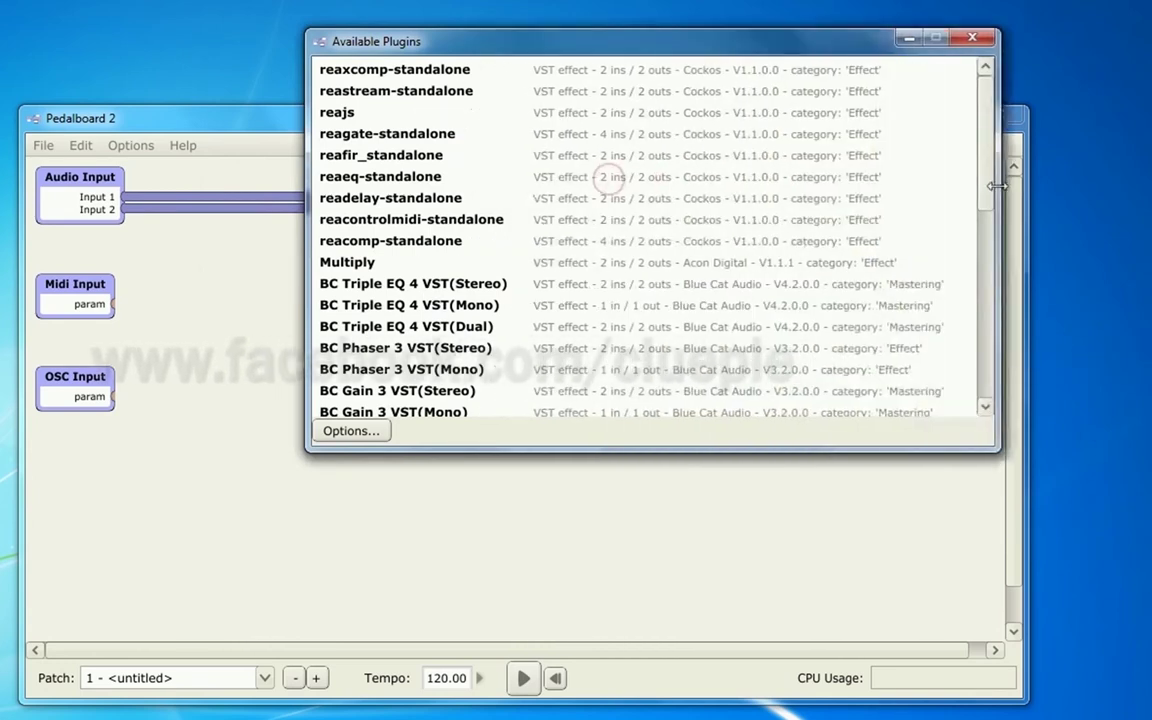
scroll(480, 160, down, 5)
scroll(450, 130, up, 5)
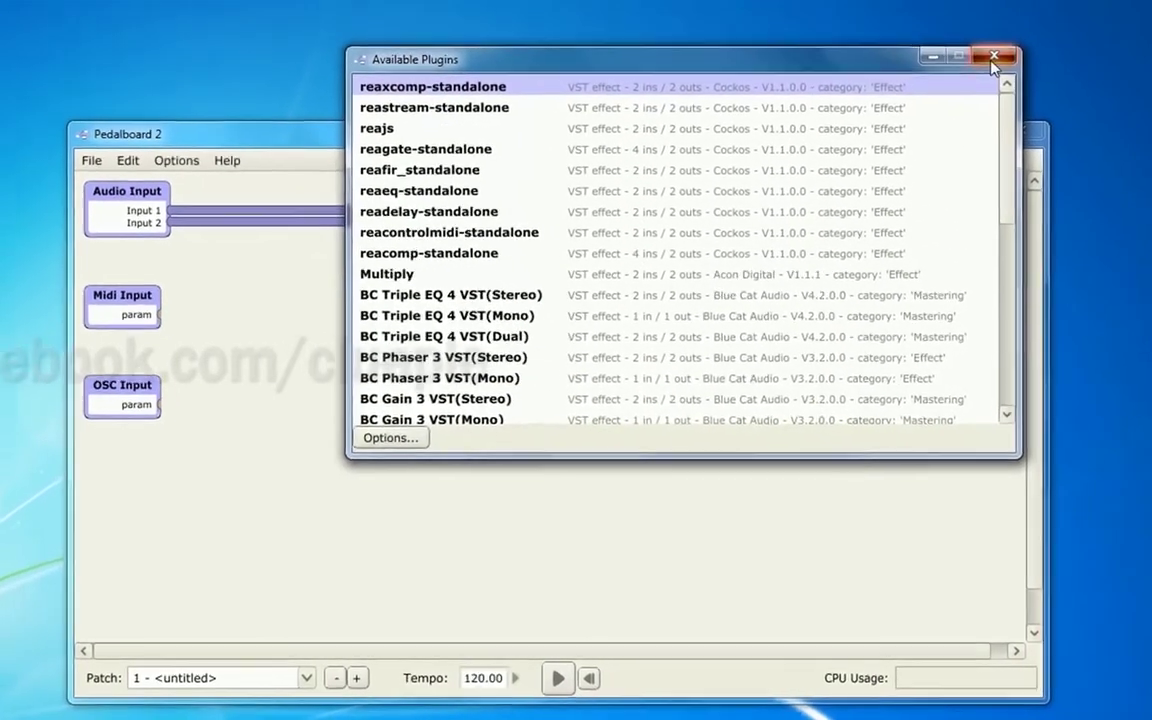
click(972, 37)
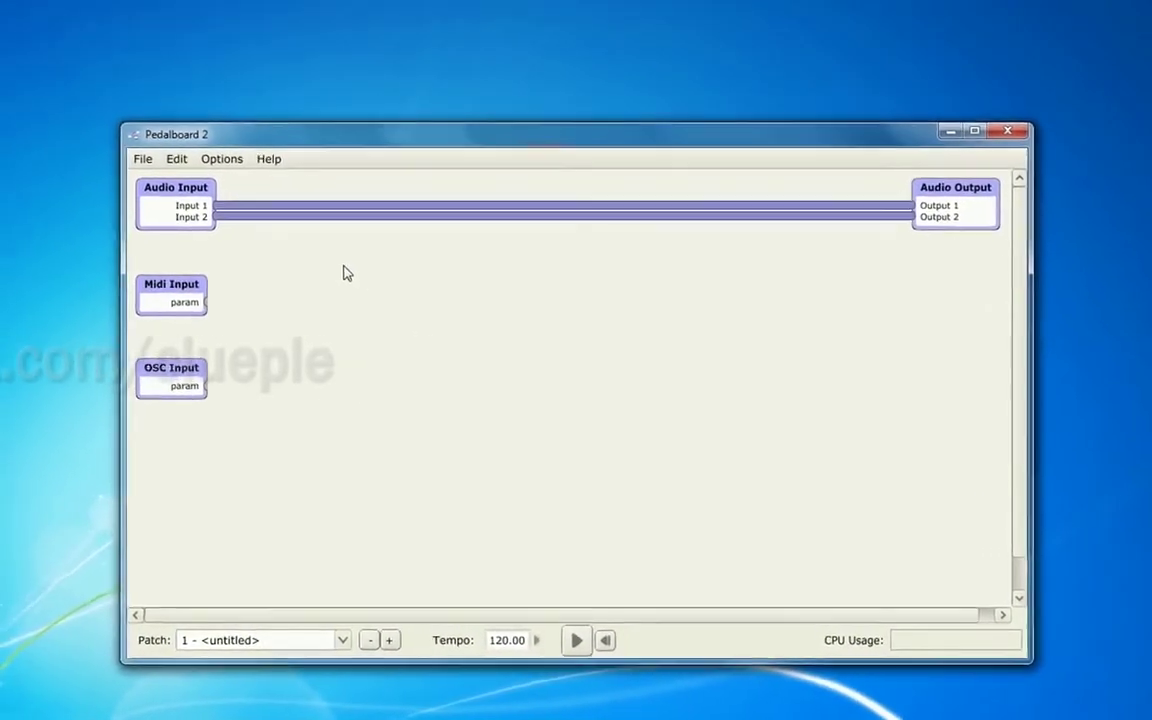
Add the reafir_standalone plugin to the patch and place it below the audio connections, close to the Audio Input block.
right_click(350, 273)
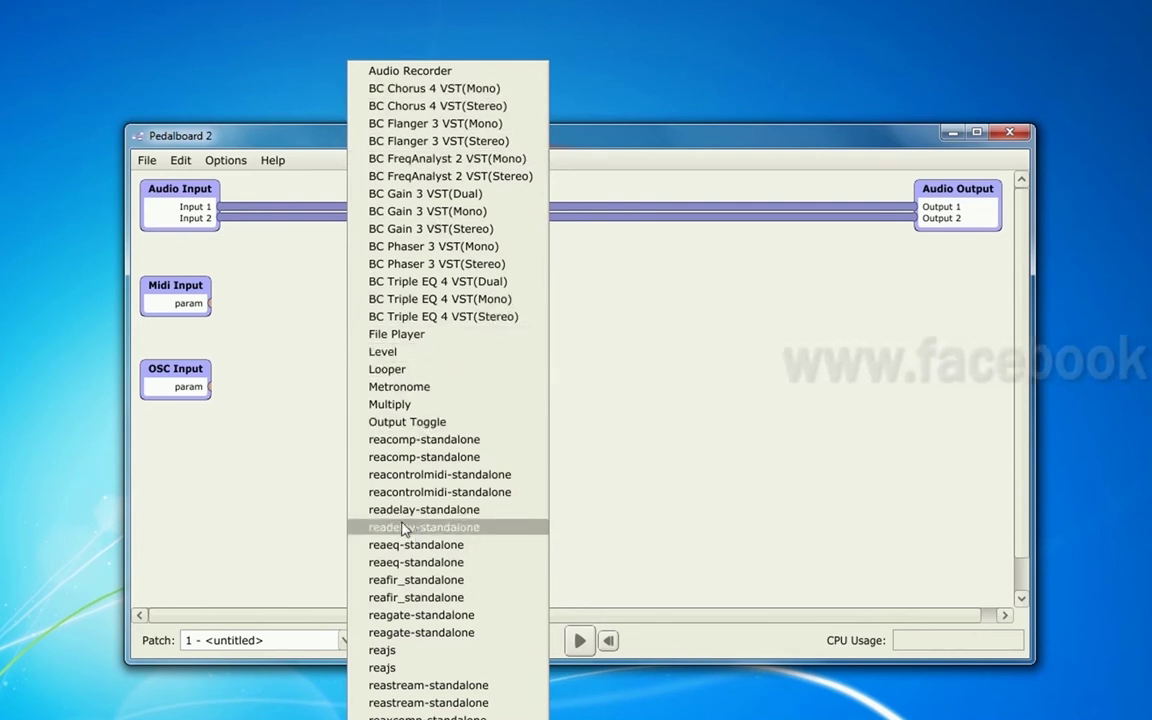
click(388, 581)
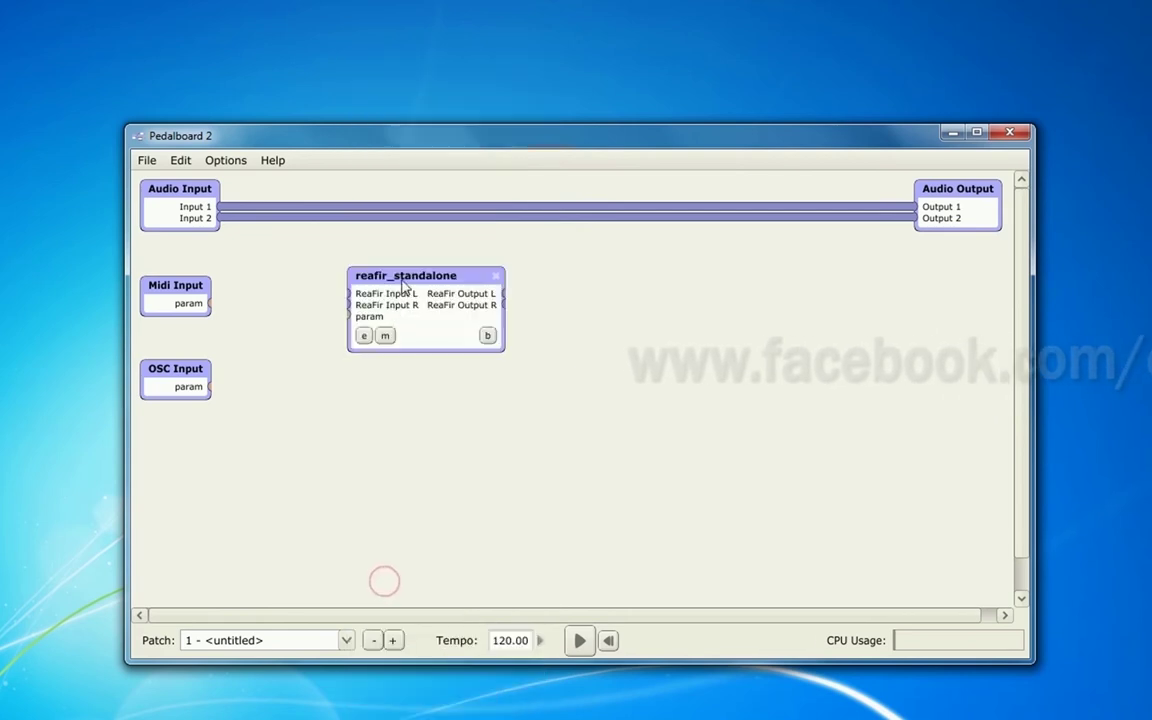
drag(404, 283, 328, 265)
double_click(327, 266)
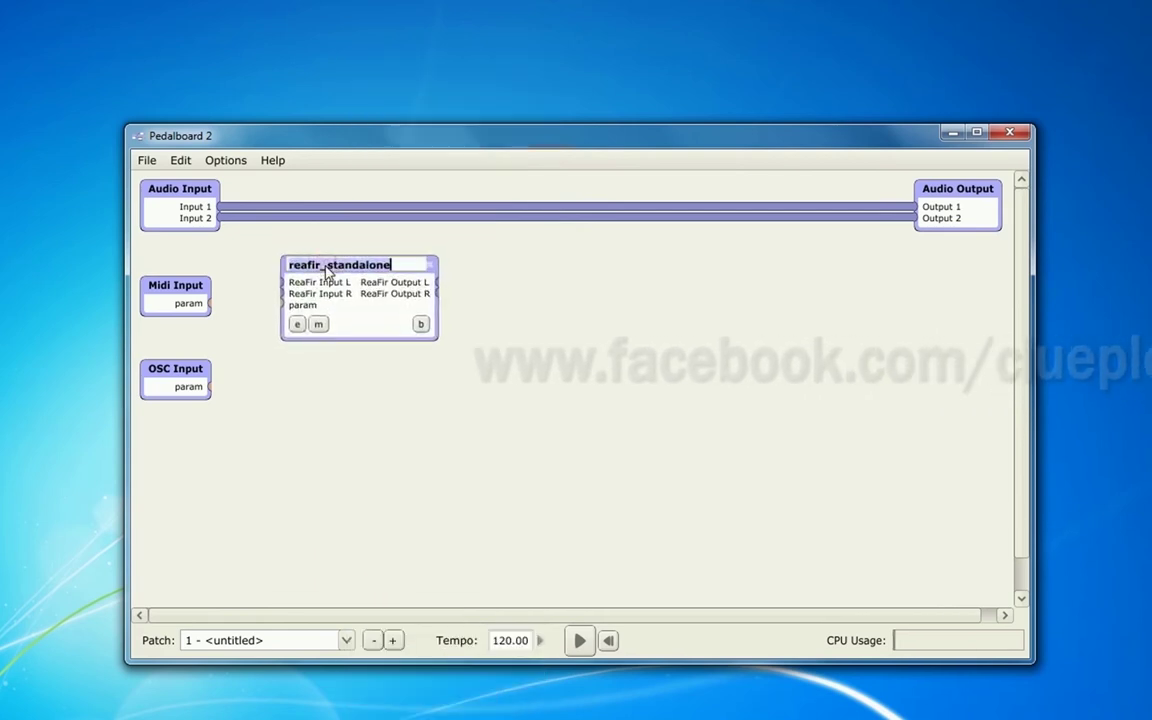
Rename the reafir_standalone block as firstGate.
key(ctrl+a)
text(firstGa)
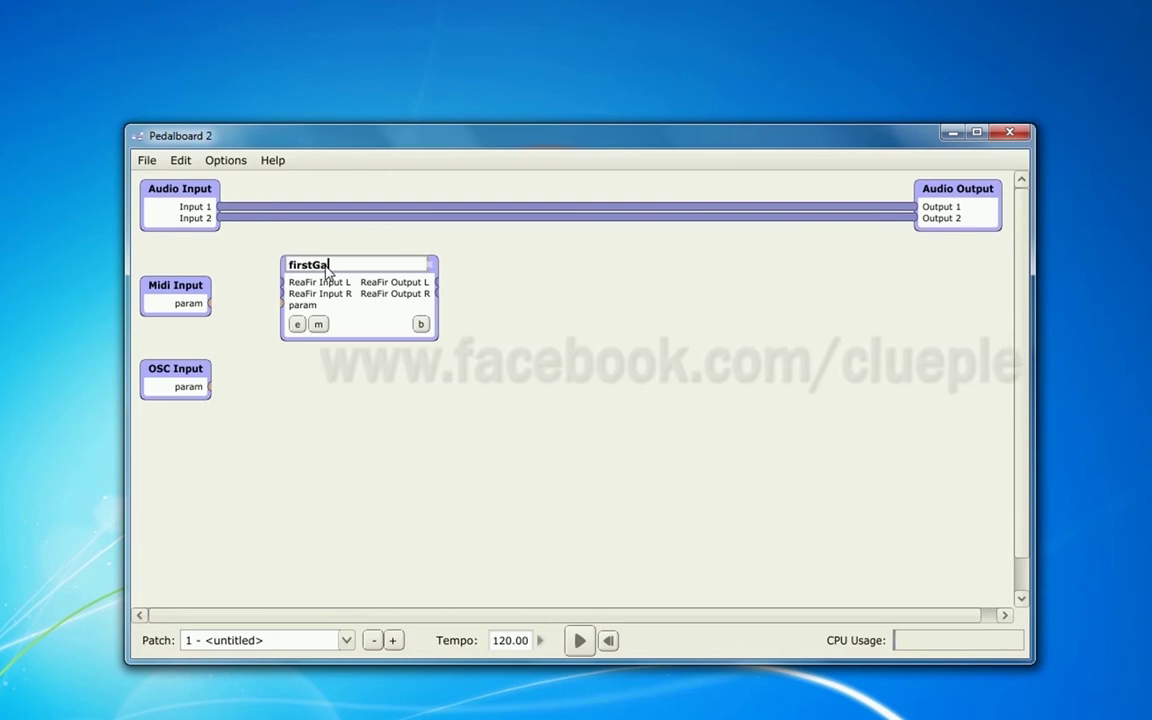
text(te)
key(Return)
Replace the direct Input 2 to Output 2 connection with one running through firstGate's right input and output.
click(388, 219)
key(Delete)
drag(361, 282, 368, 258)
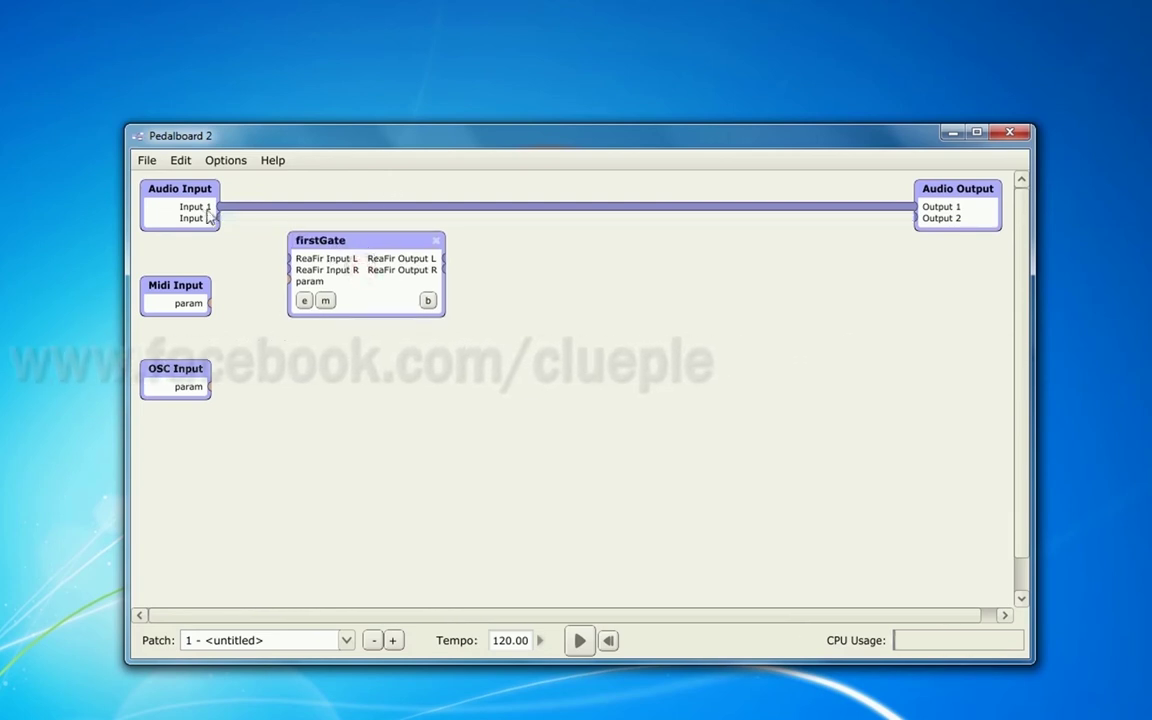
drag(218, 219, 272, 268)
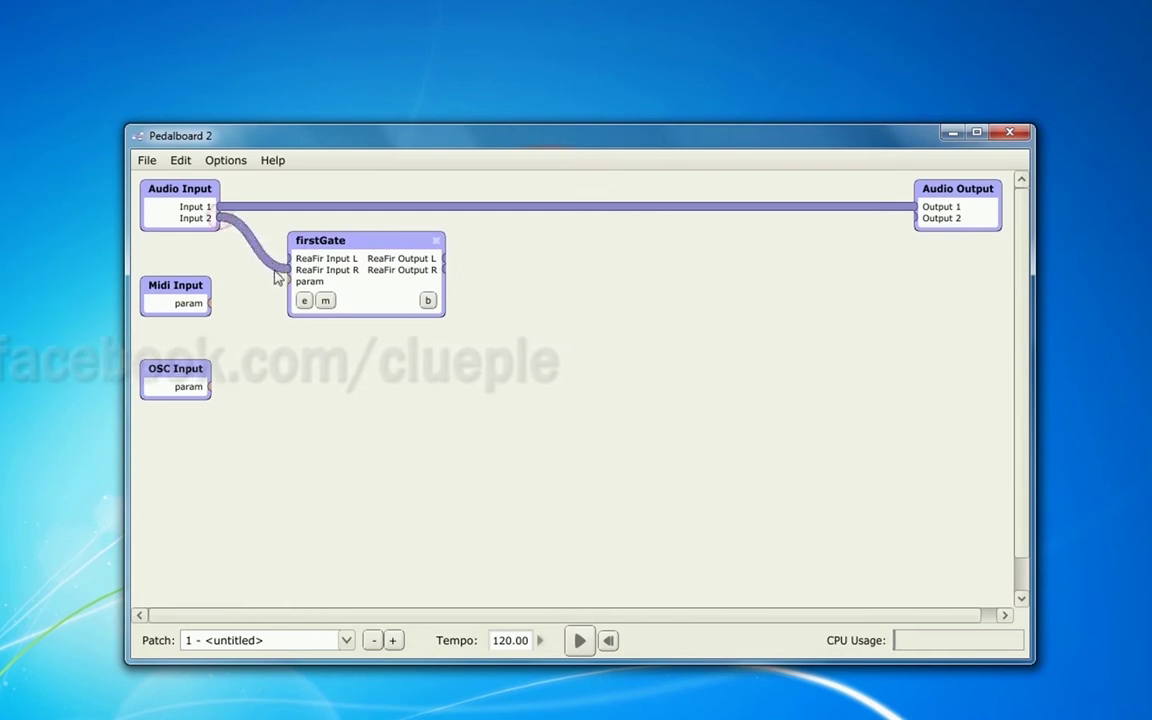
drag(444, 268, 758, 256)
drag(865, 233, 903, 227)
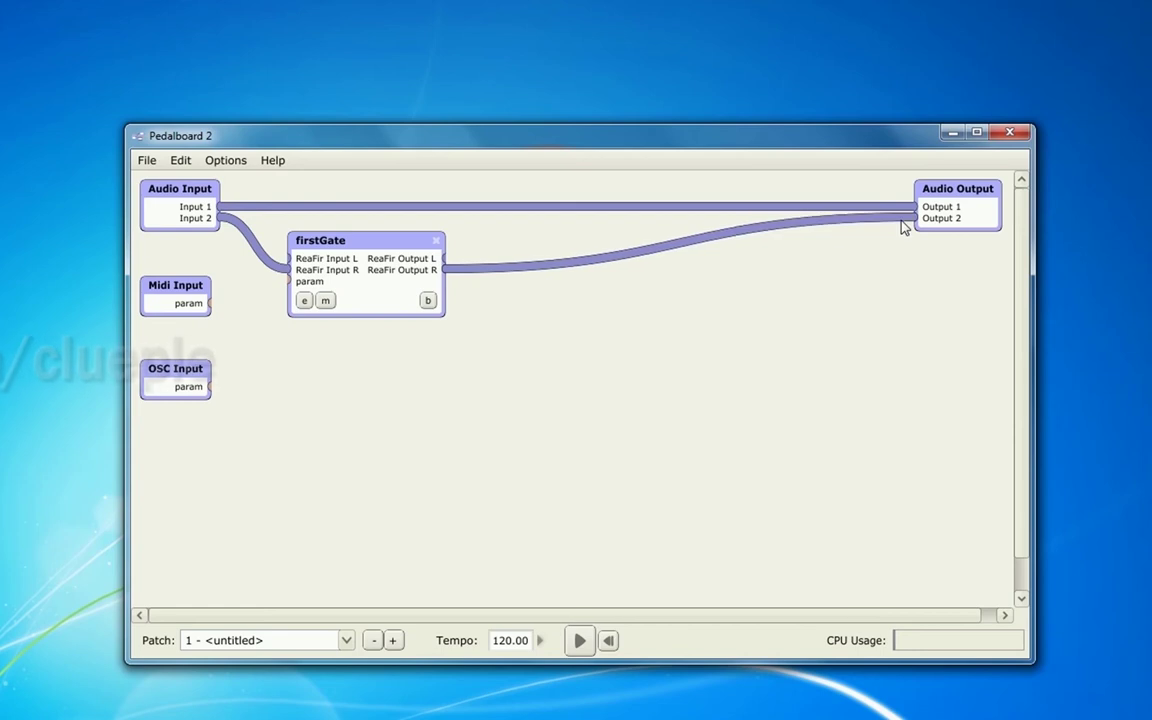
Reroute Input 1 through firstGate's left channel to Output 1 and align the block beside the Audio Input block.
double_click(455, 207)
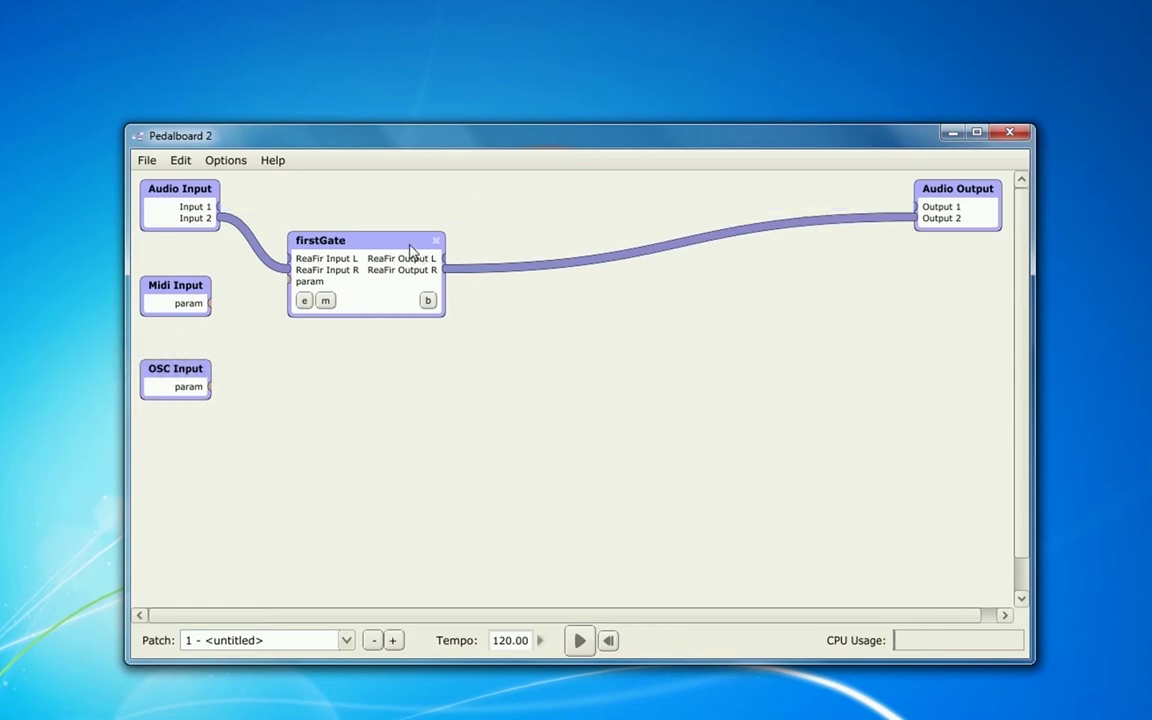
drag(342, 247, 345, 200)
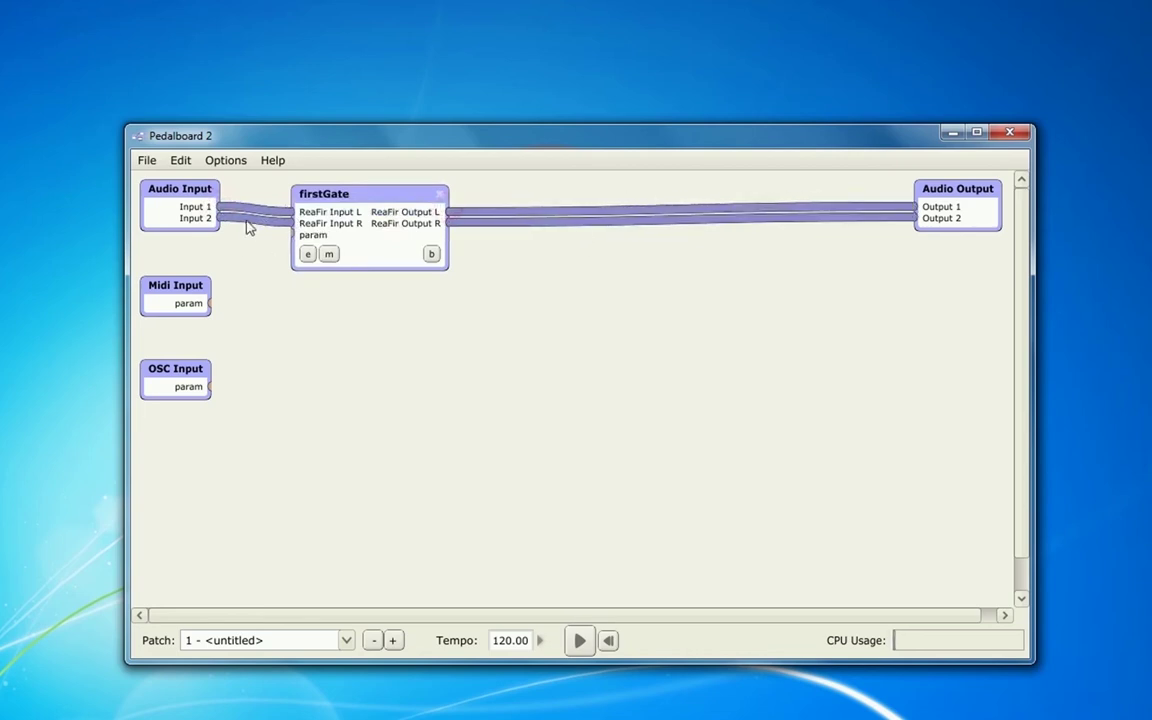
drag(340, 198, 302, 191)
Open firstGate's plugin settings and raise the two points of the EQ curve slightly above 0 dB.
click(275, 249)
drag(571, 309, 509, 294)
mouse_move(715, 307)
mouse_down()
mouse_move(717, 483)
mouse_move(716, 308)
mouse_up()
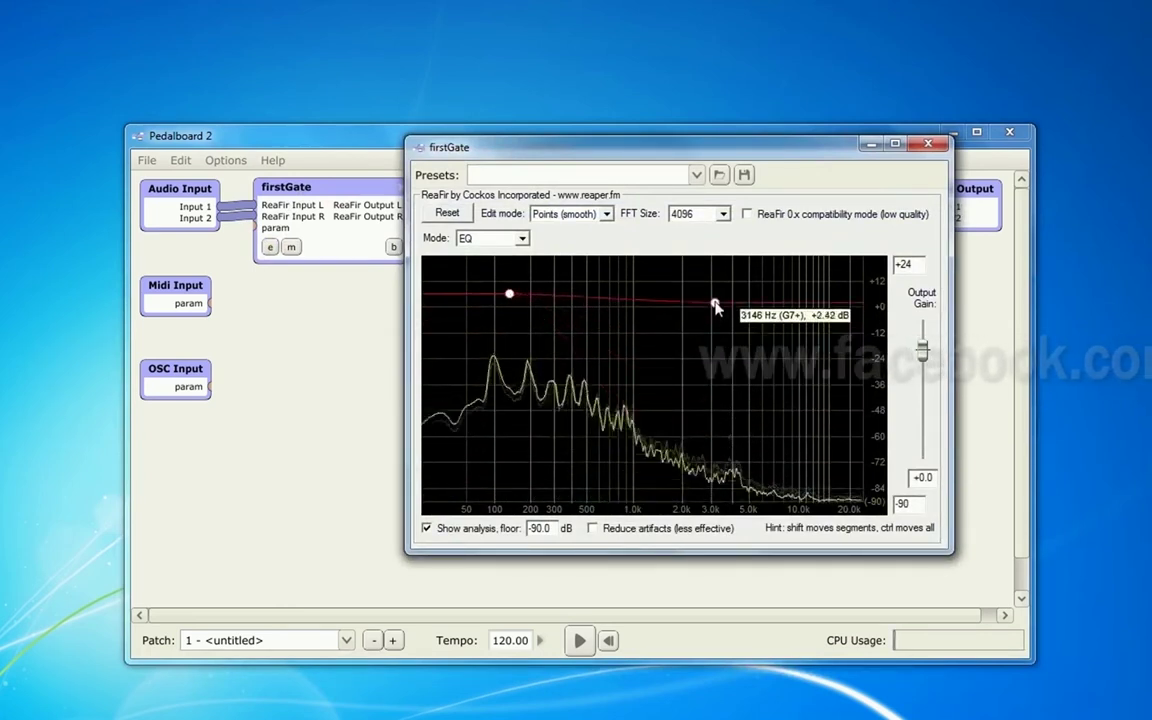
Try firstGate's Gate and Compressor modes, ending on Gate.
click(522, 238)
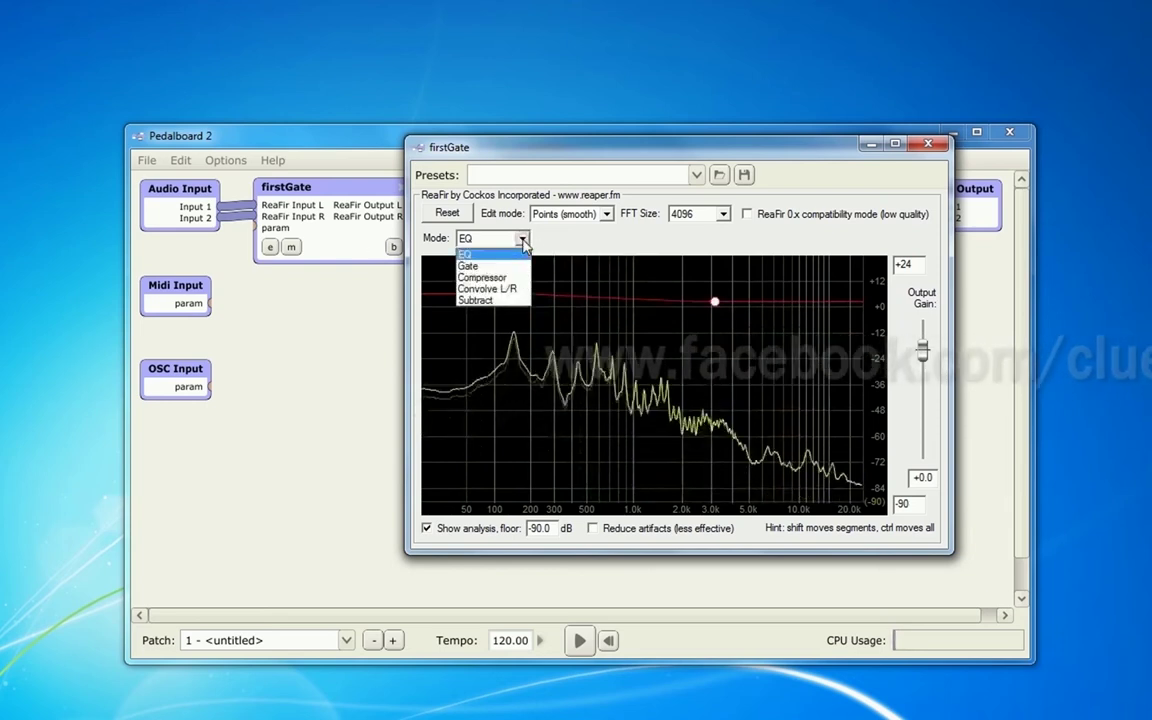
click(478, 266)
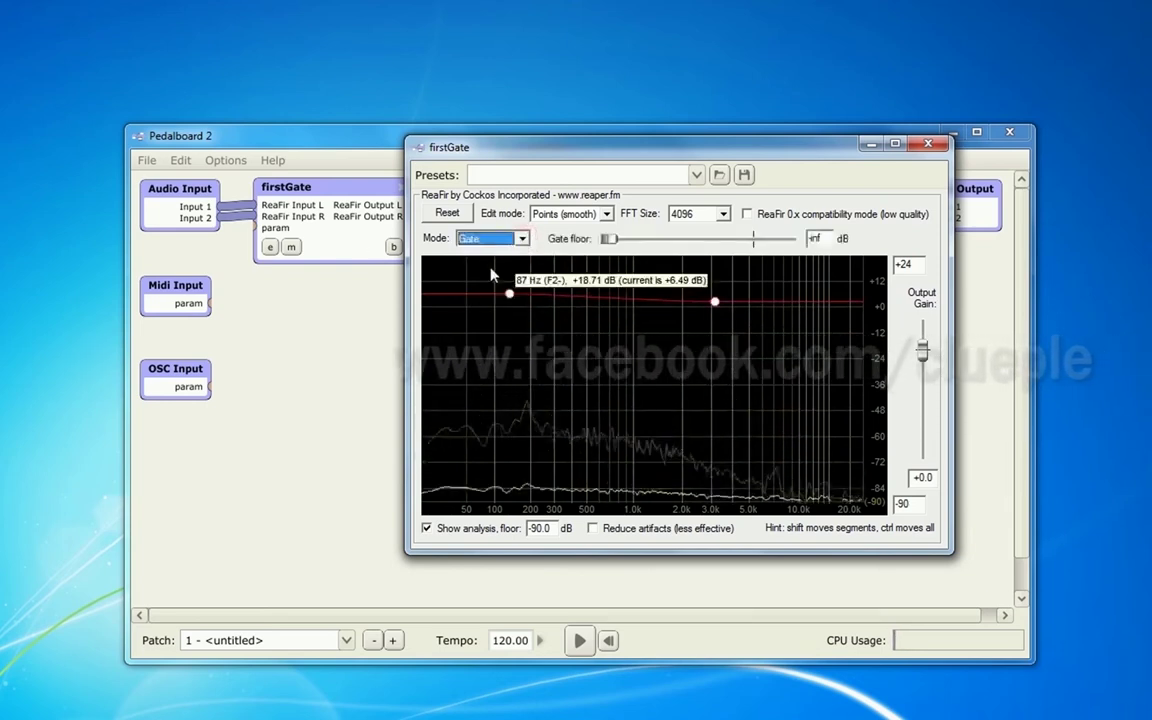
click(500, 238)
click(495, 273)
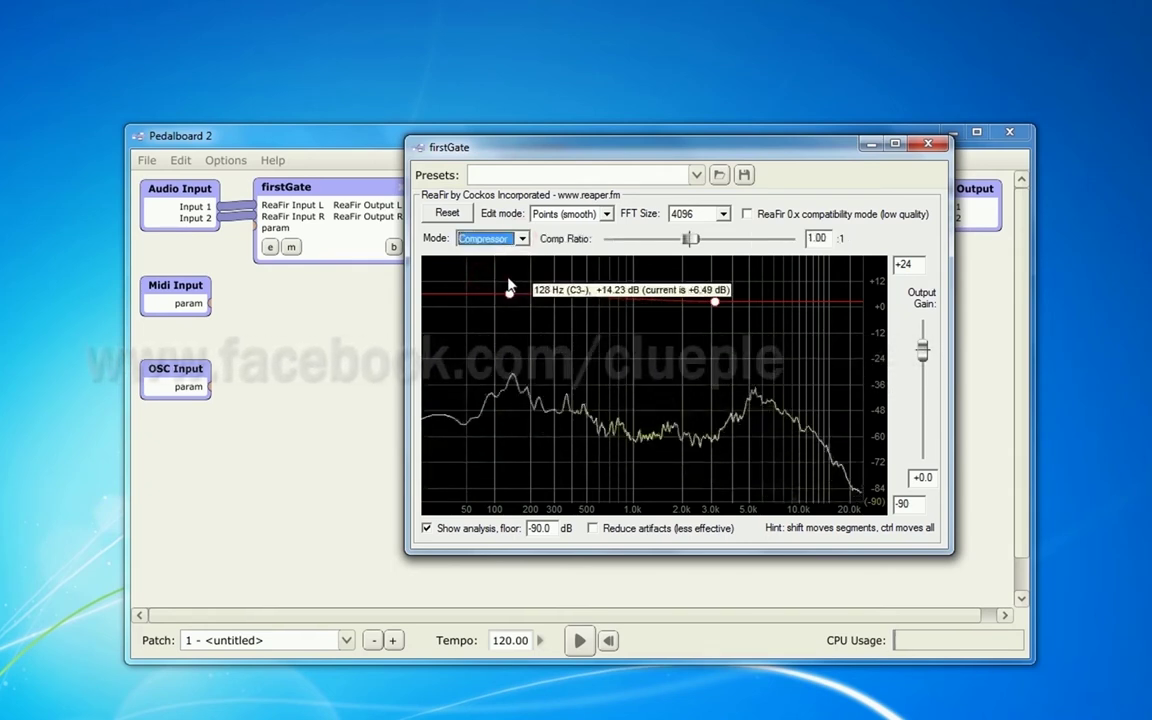
click(495, 238)
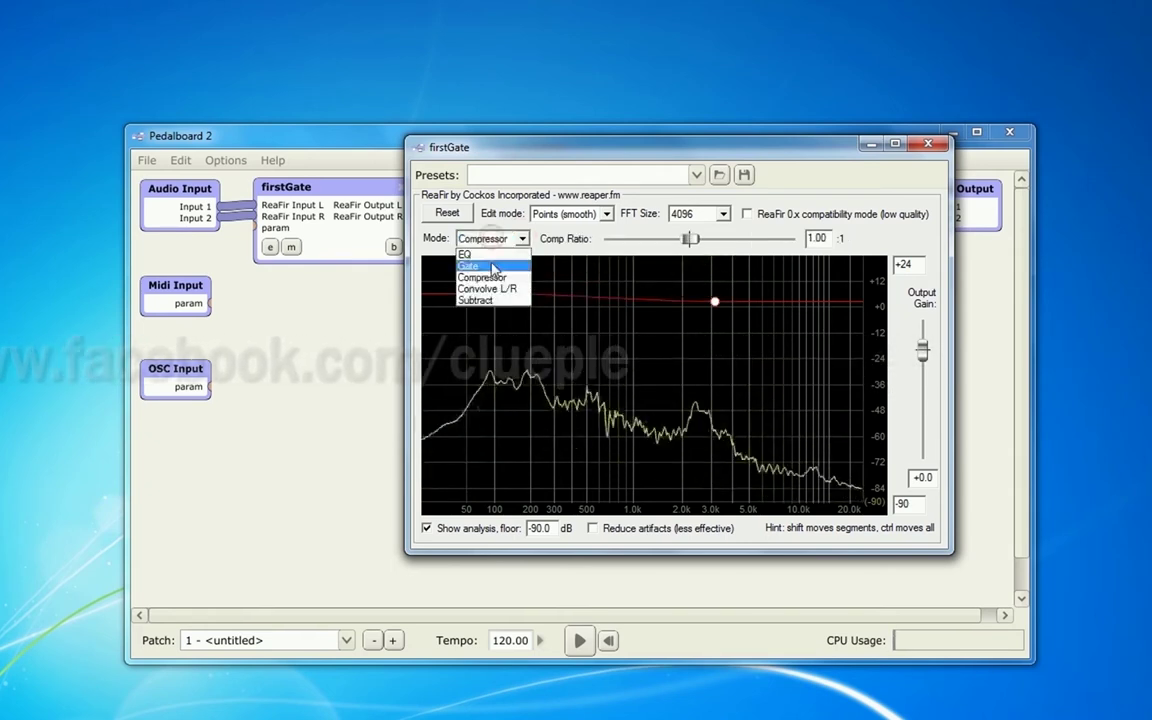
click(493, 266)
Experiment with the gate curve by moving and adding points across the low and middle frequencies.
drag(514, 298, 573, 522)
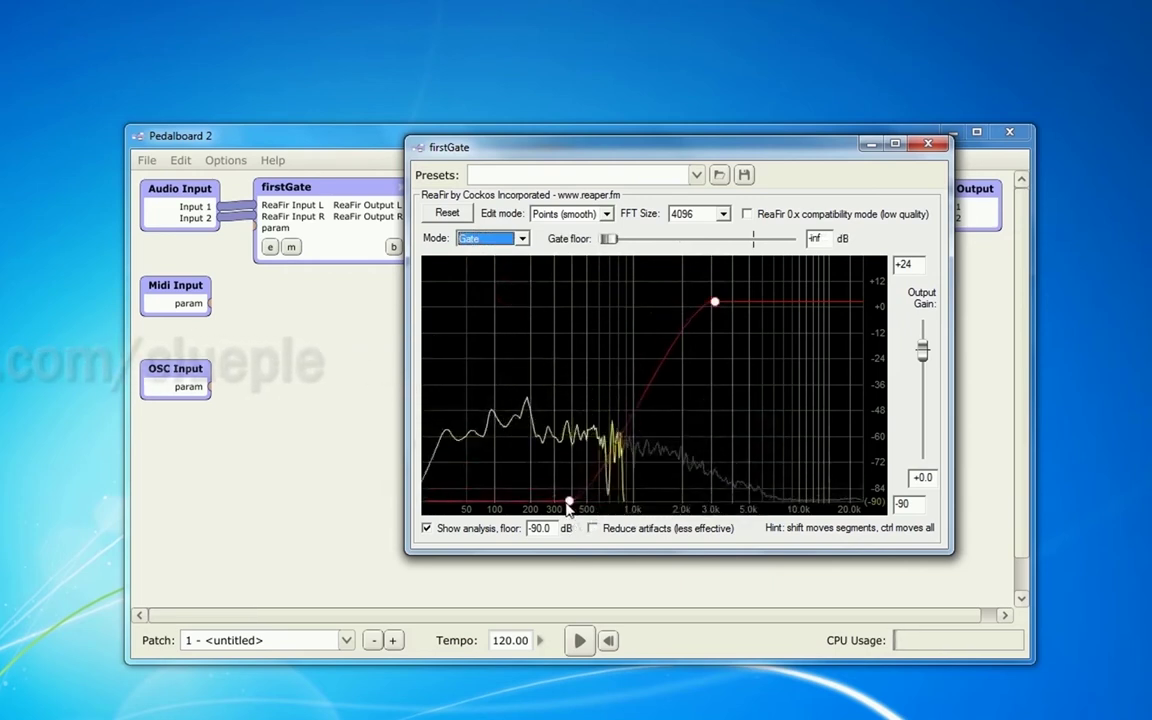
drag(567, 503, 425, 303)
drag(715, 303, 554, 526)
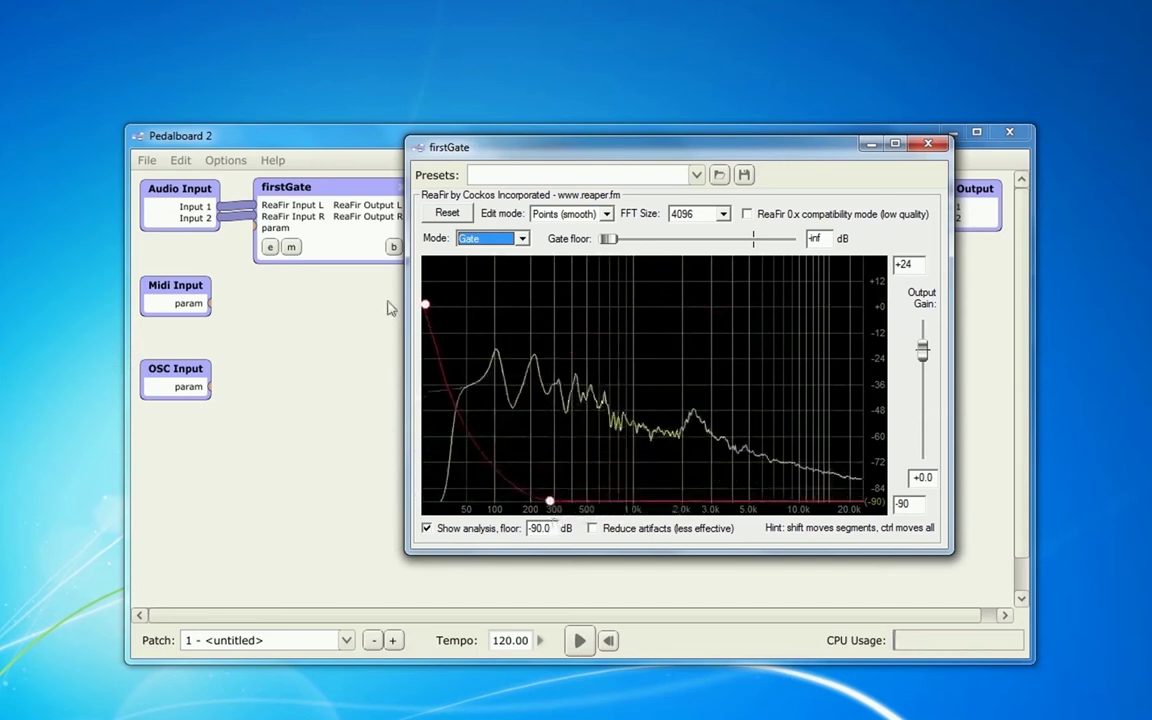
drag(468, 415, 519, 310)
drag(634, 497, 717, 499)
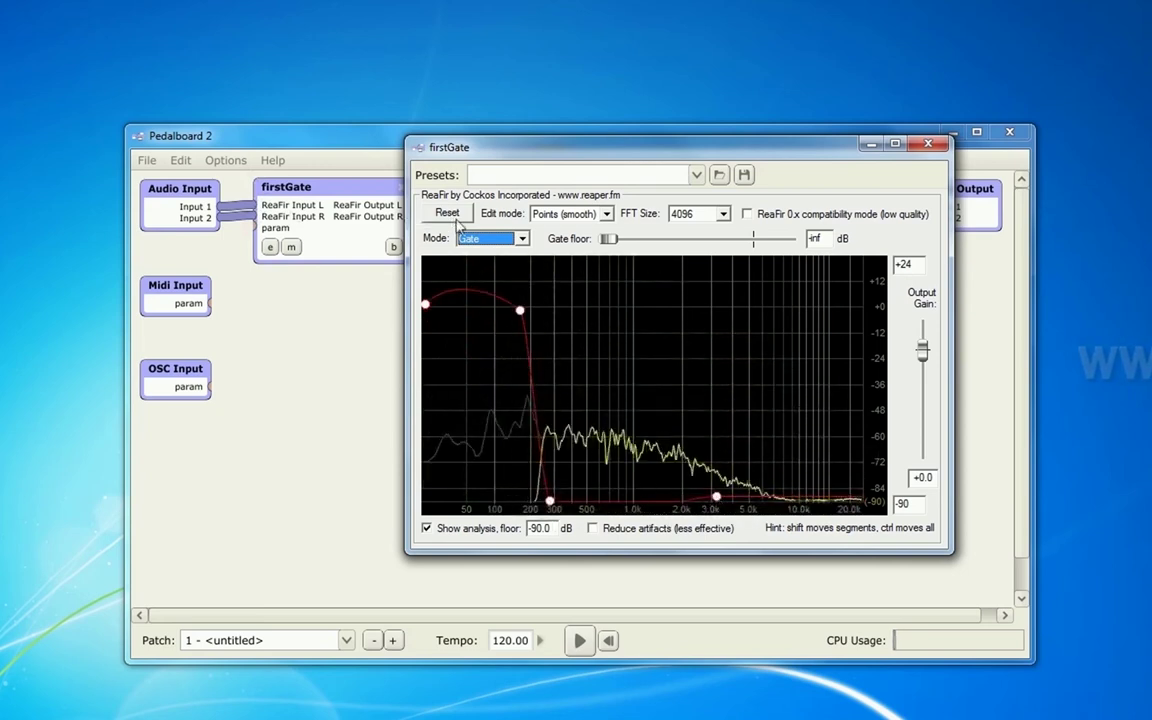
Switch to Compressor mode with a reset curve, lower the first point to about -11 dB near 100 Hz, and set the ratio to 3.
click(490, 238)
click(478, 267)
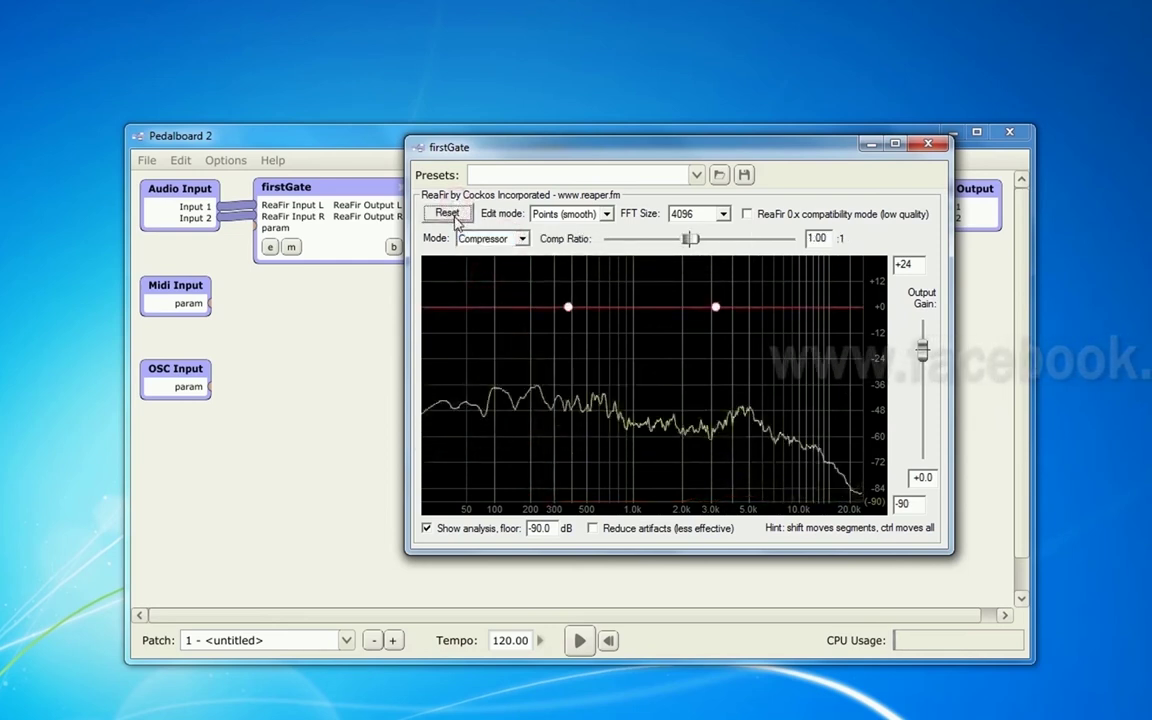
drag(568, 307, 497, 333)
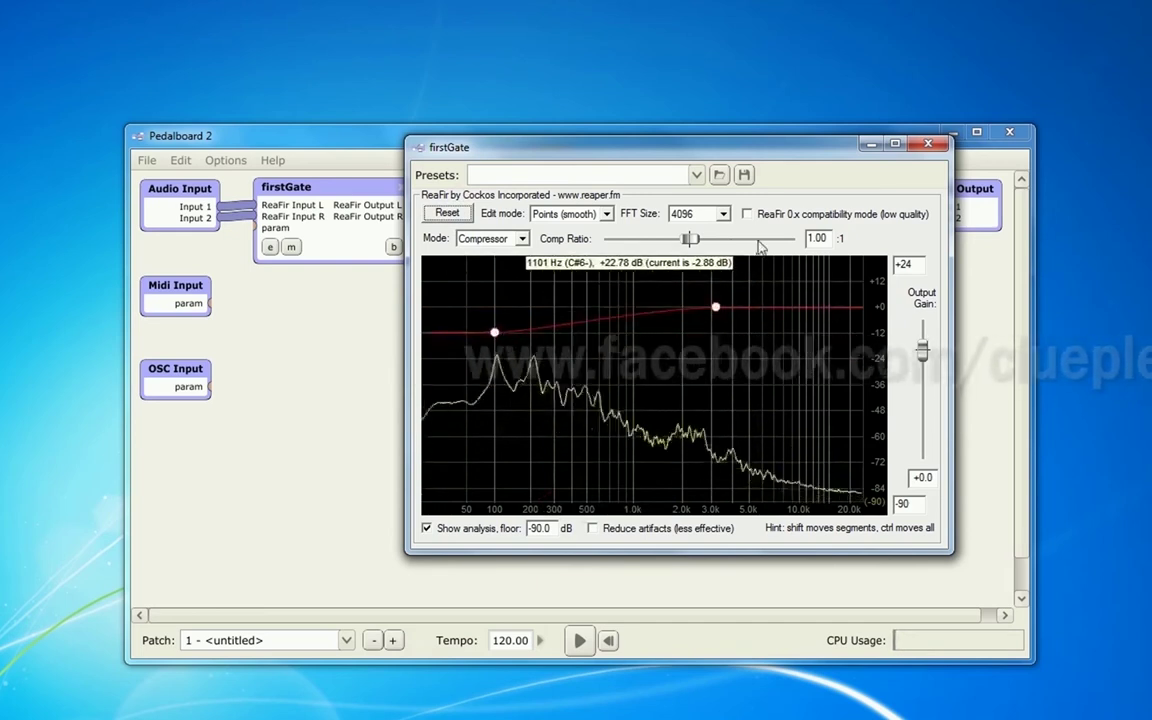
double_click(818, 238)
text(3)
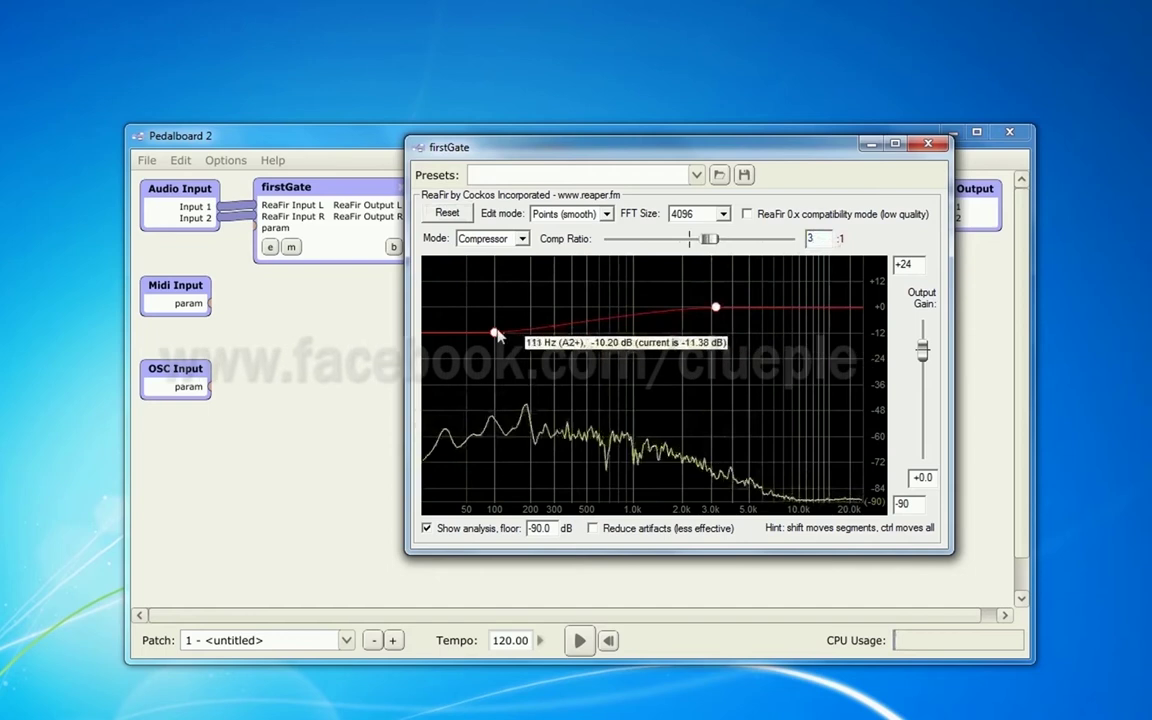
Try a steep dip near 100 Hz in the compressor curve, and reset the curve.
drag(493, 333, 503, 500)
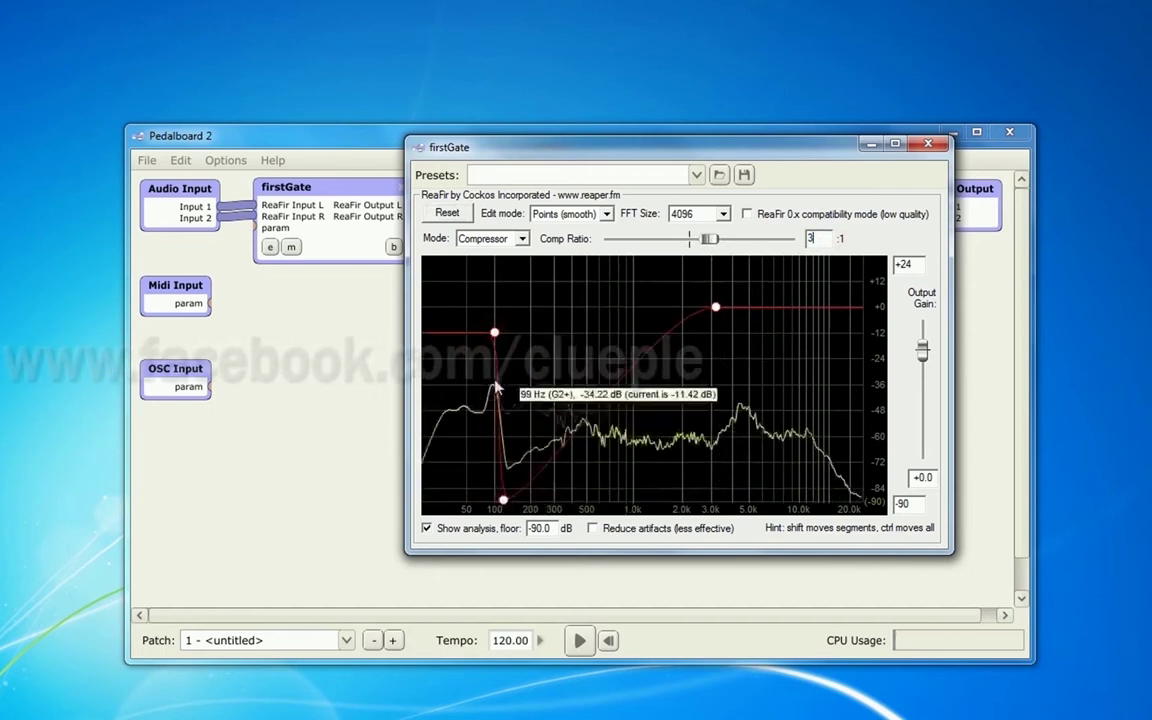
drag(490, 331, 433, 323)
click(594, 460)
drag(594, 460, 594, 441)
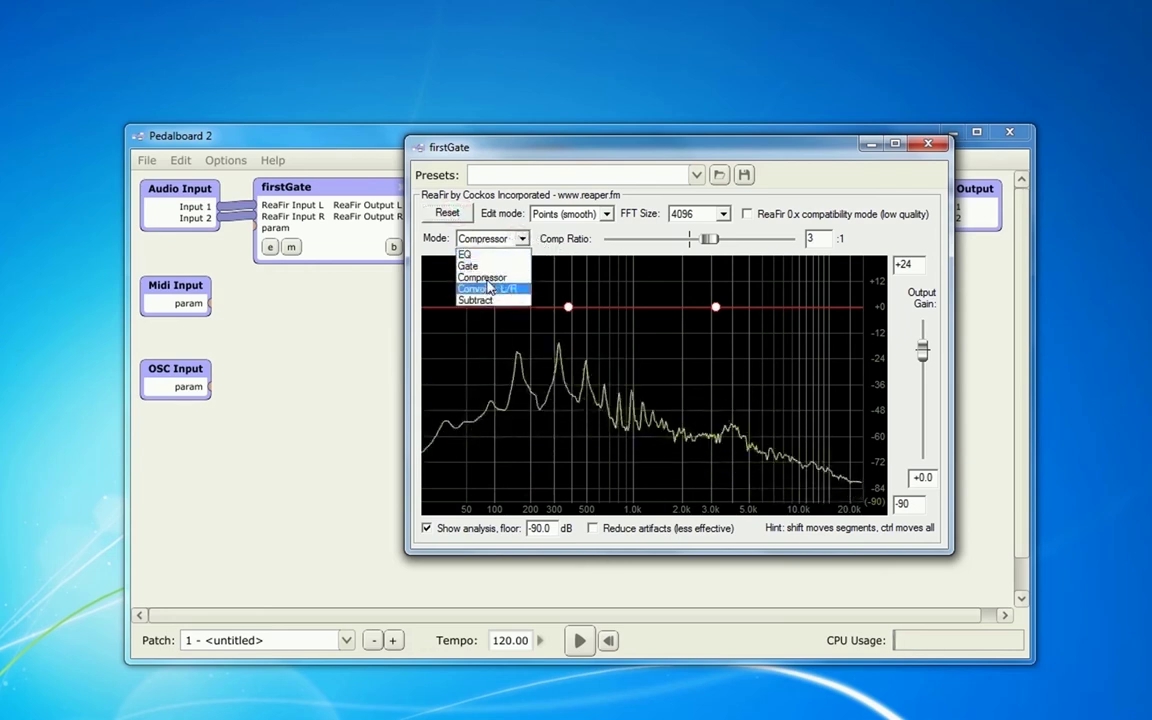
Capture a trial background noise profile in Subtract mode and reset it.
click(472, 300)
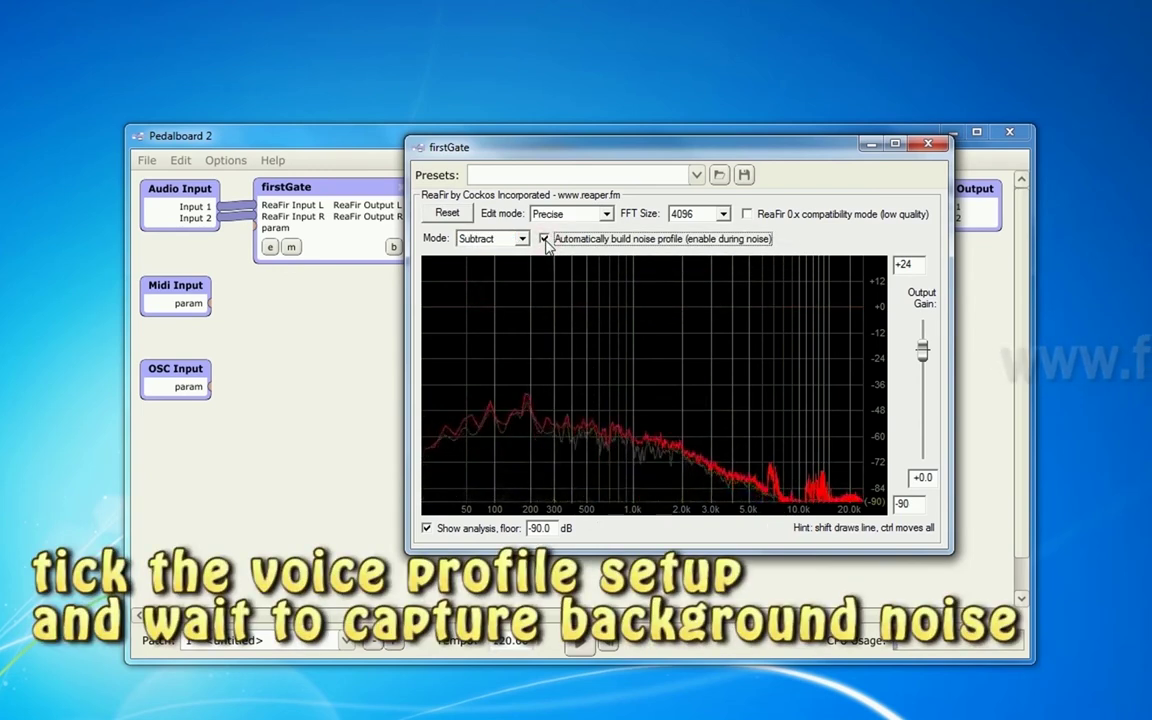
click(543, 240)
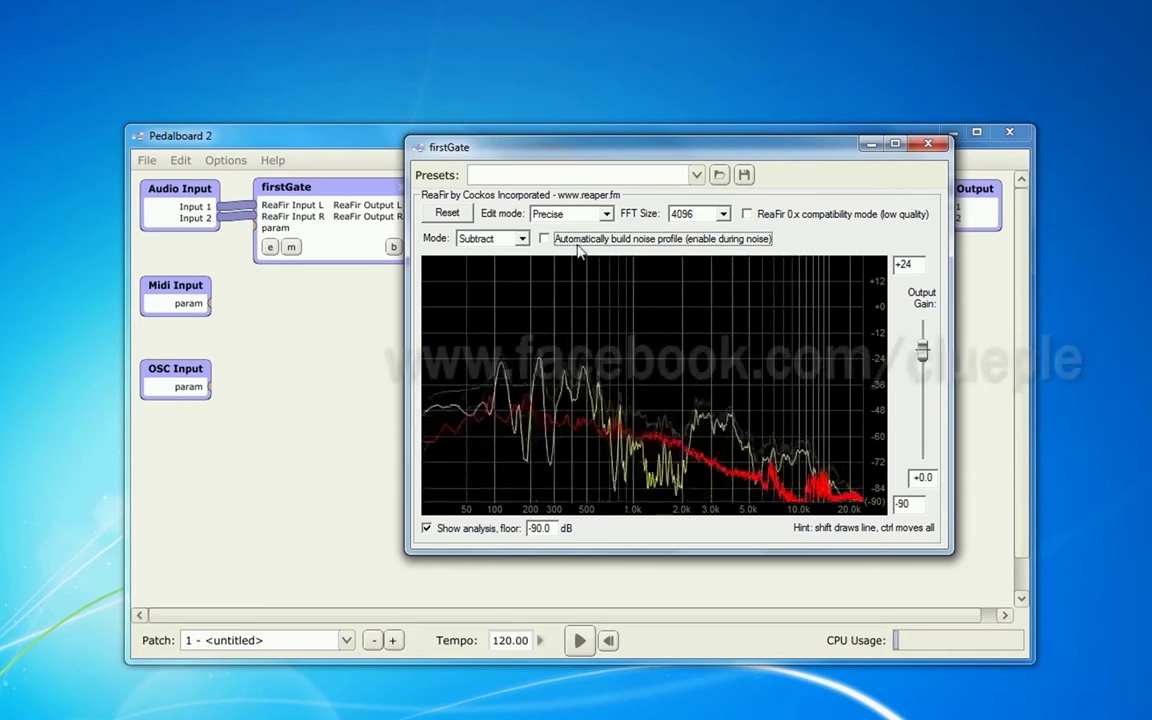
click(447, 213)
In Subtract mode, automatically build a noise profile from the background noise, stop the capture, and close firstGate's settings.
click(490, 238)
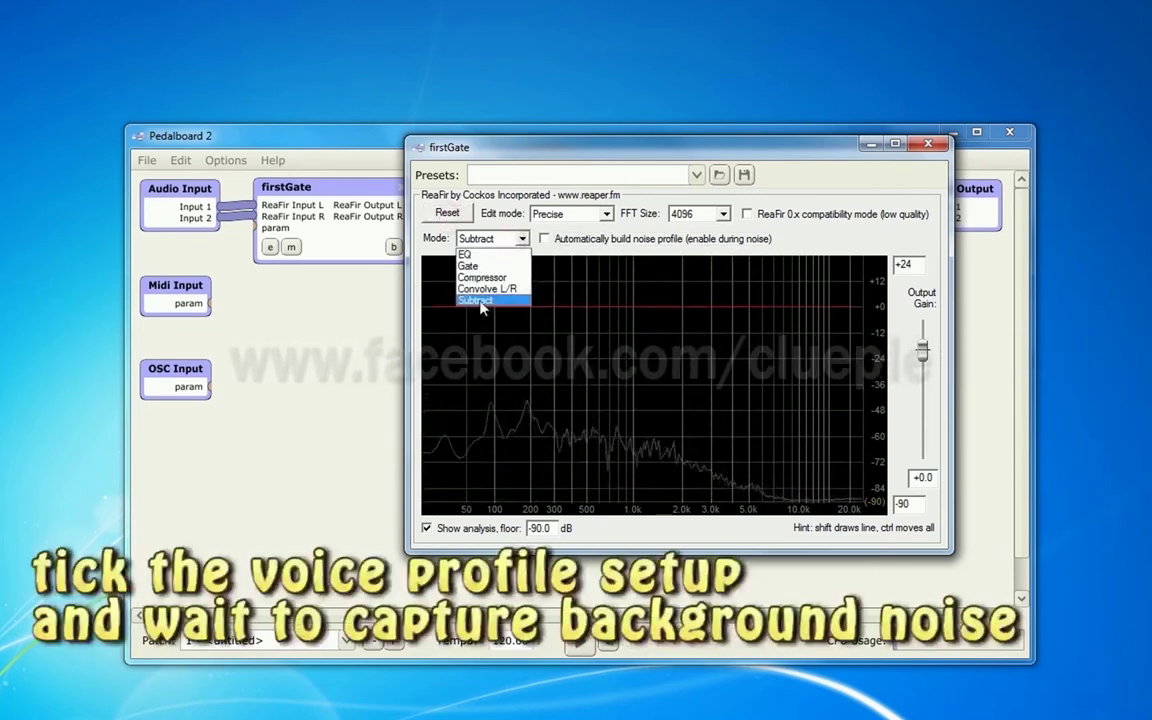
click(480, 292)
click(545, 240)
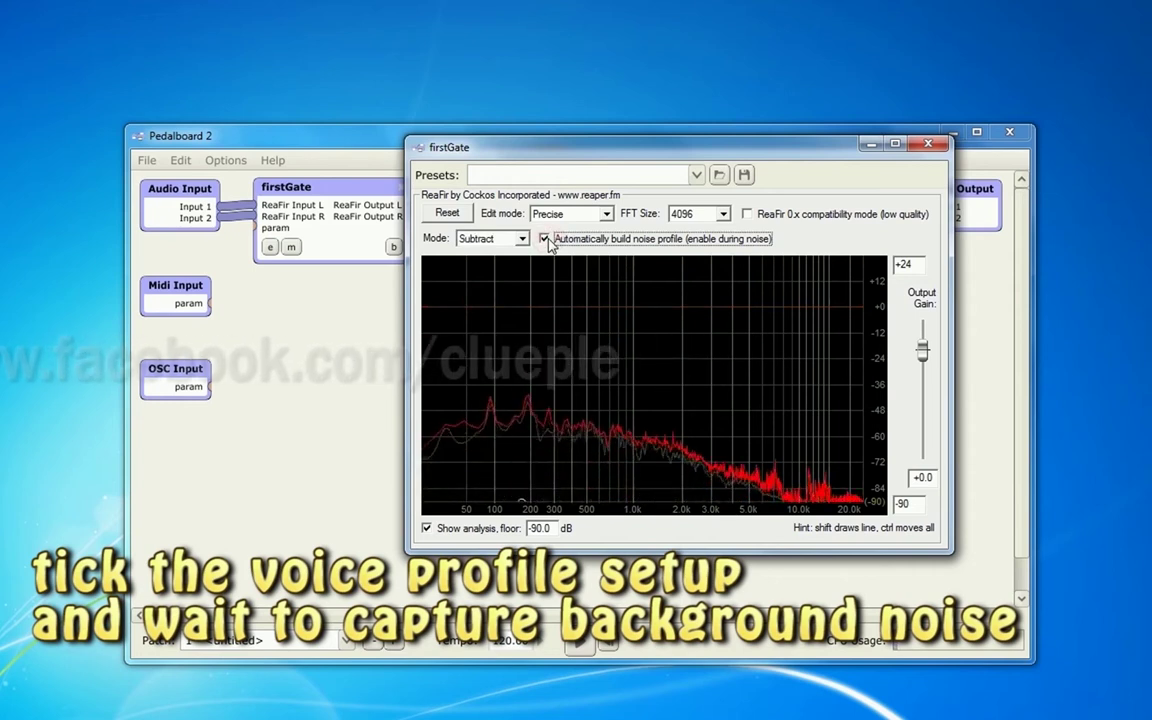
click(545, 240)
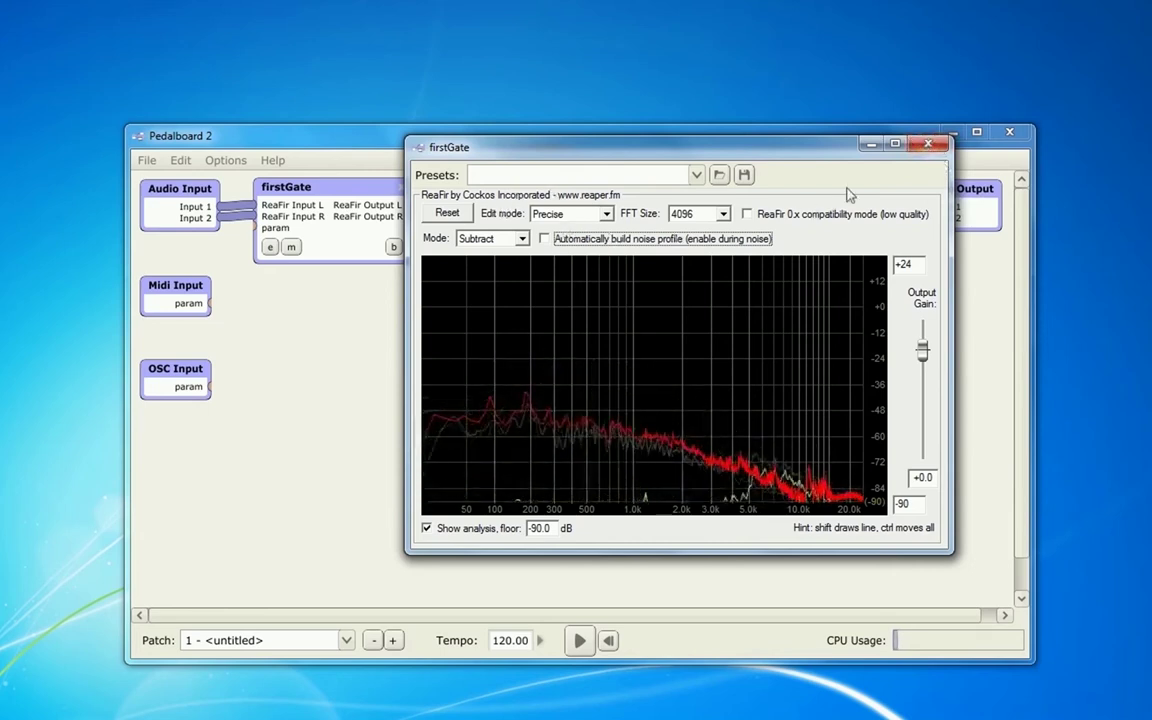
click(926, 145)
Add the reagate-standalone plugin below the audio connections beside firstGate, and nudge firstGate closer to the Audio Input block.
mouse_move(332, 201)
mouse_down()
mouse_move(314, 200)
mouse_move(333, 202)
mouse_up()
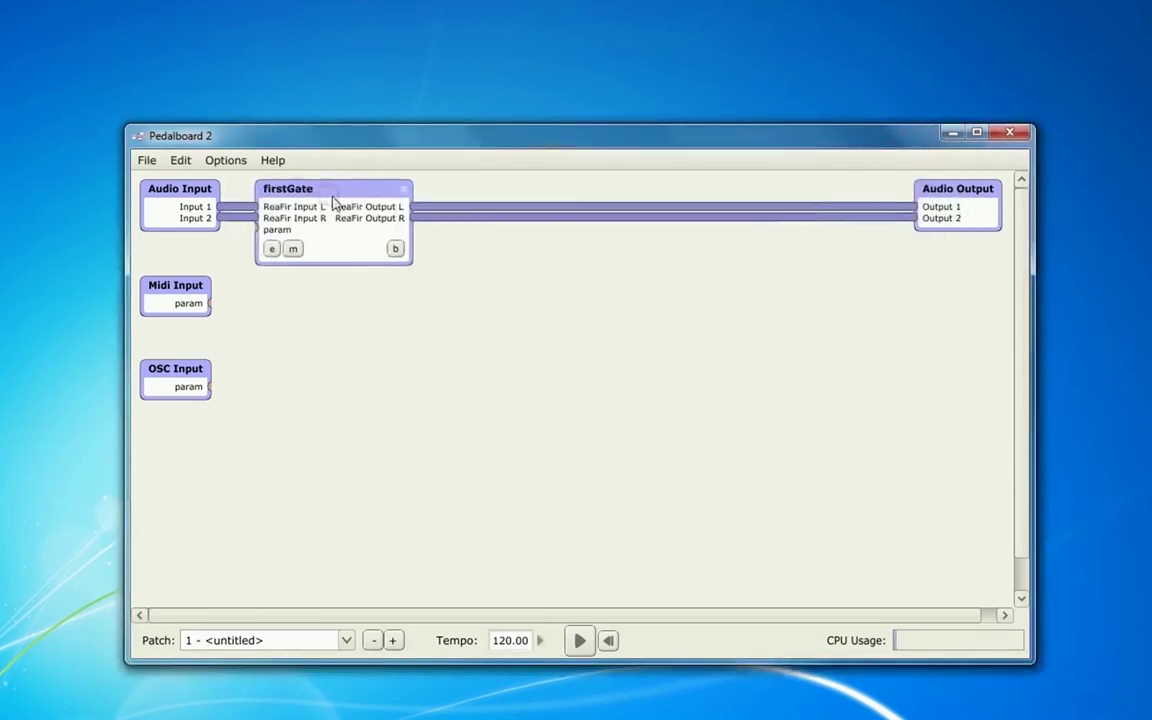
right_click(530, 365)
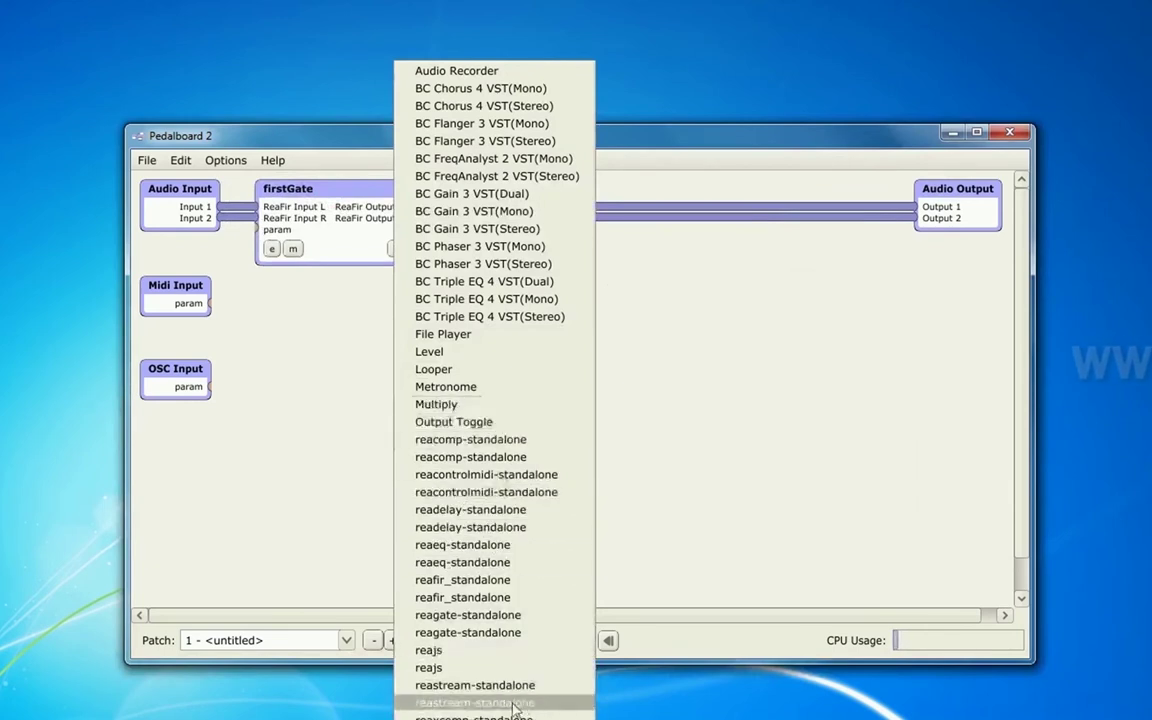
click(470, 632)
drag(651, 289, 556, 229)
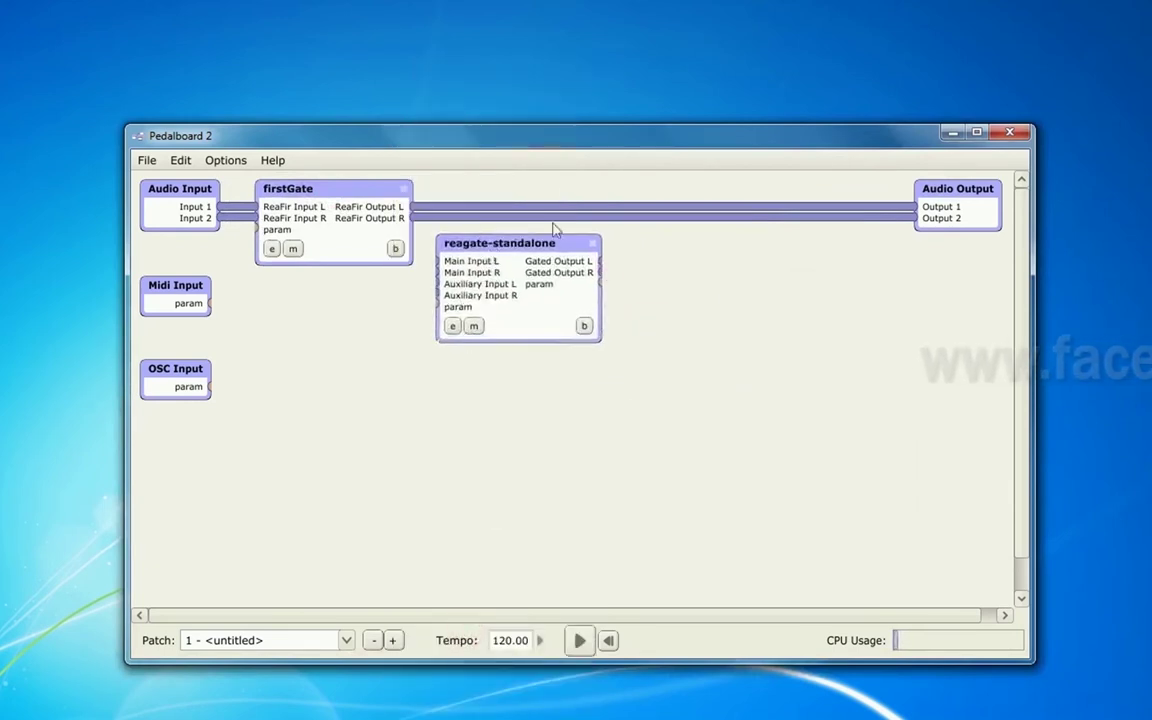
drag(341, 195, 331, 193)
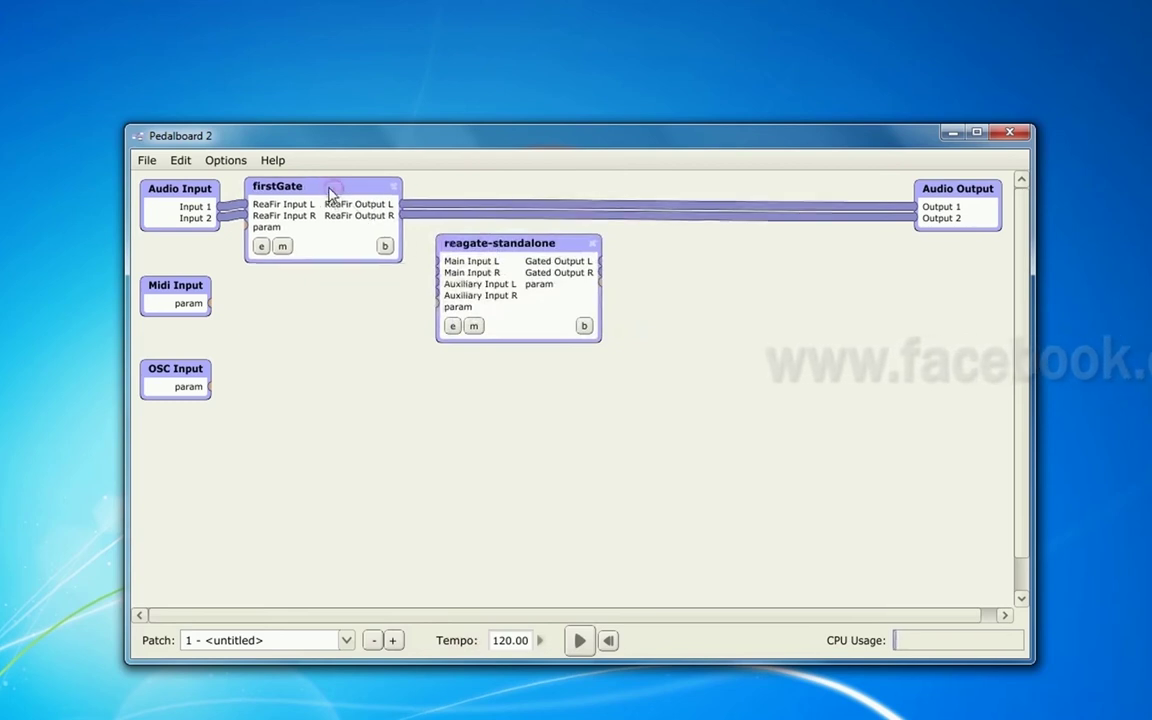
Rename the reagate-standalone block as Gate2.
double_click(537, 249)
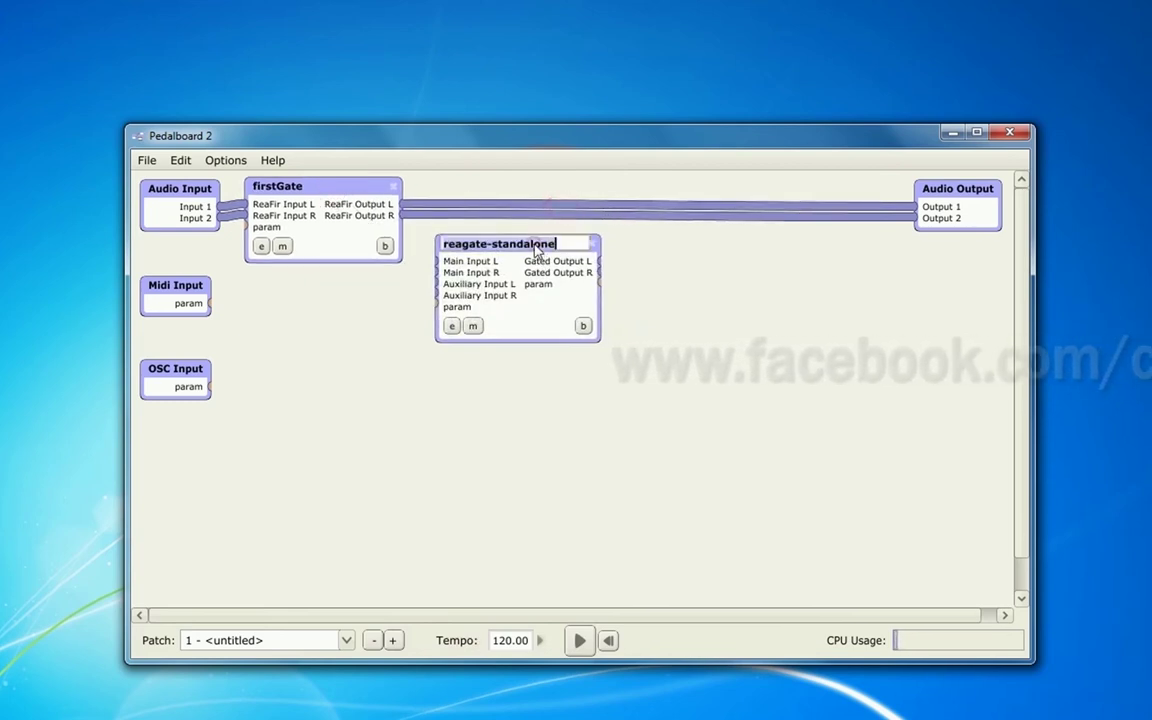
key(ctrl+a)
text(Gate)
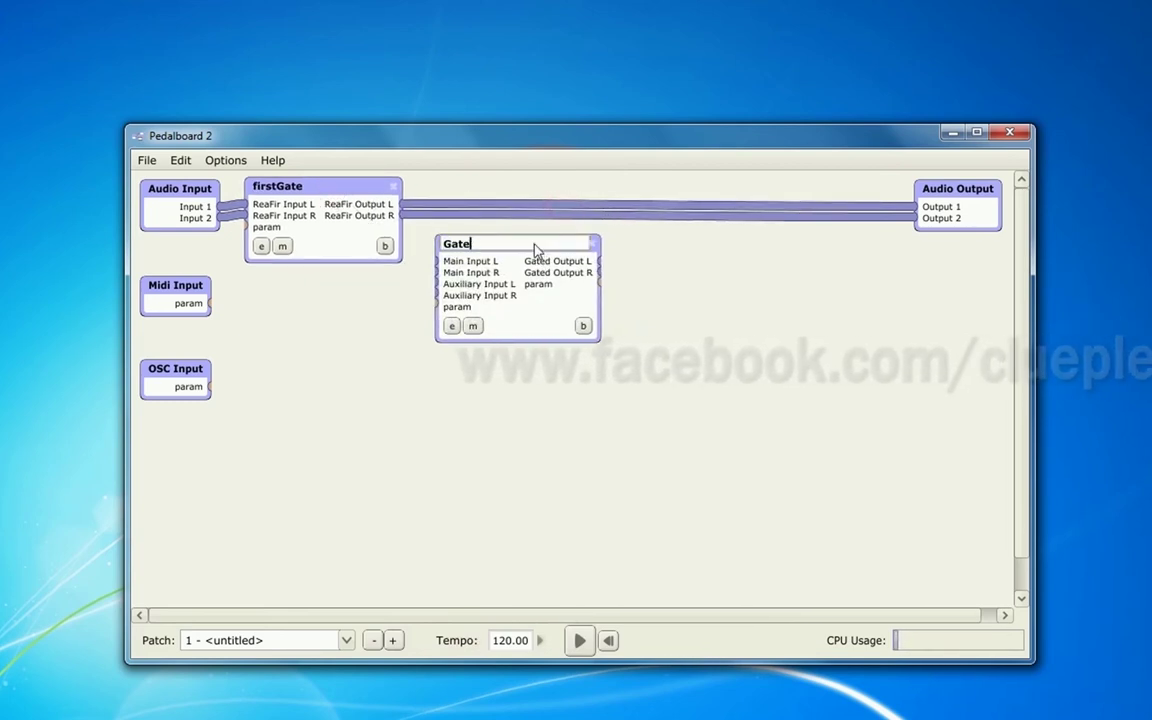
text(2)
key(Return)
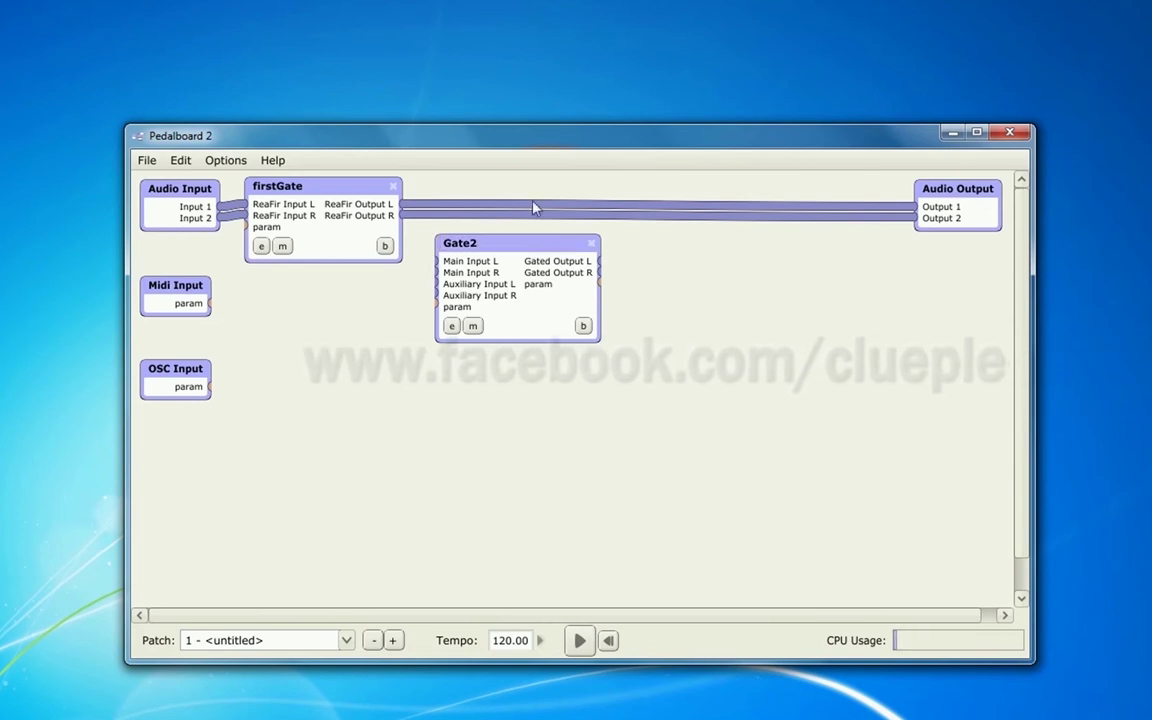
Replace firstGate's direct left connection to Output 1 with one running through Gate2's Main Input L and Gated Output L.
click(533, 205)
key(Delete)
drag(400, 205, 428, 280)
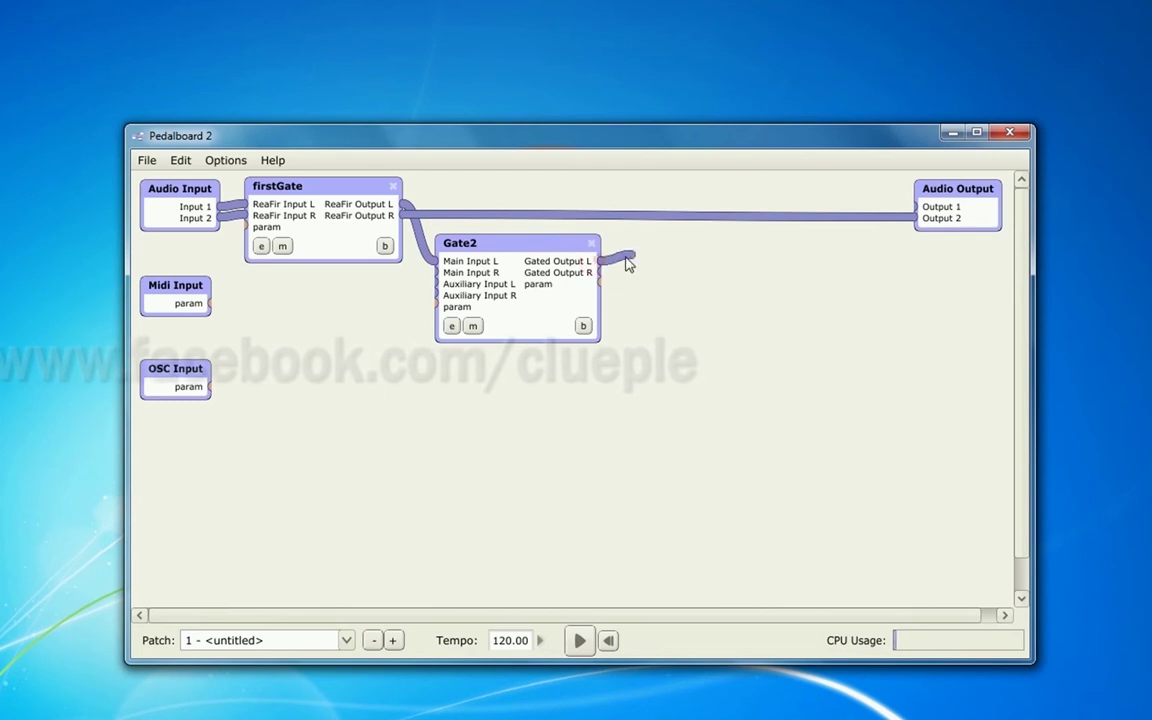
drag(599, 261, 910, 208)
Move Gate2 in line with firstGate, reroute the right channel through it to Output 2, and open Gate2's plugin settings.
drag(502, 243, 550, 180)
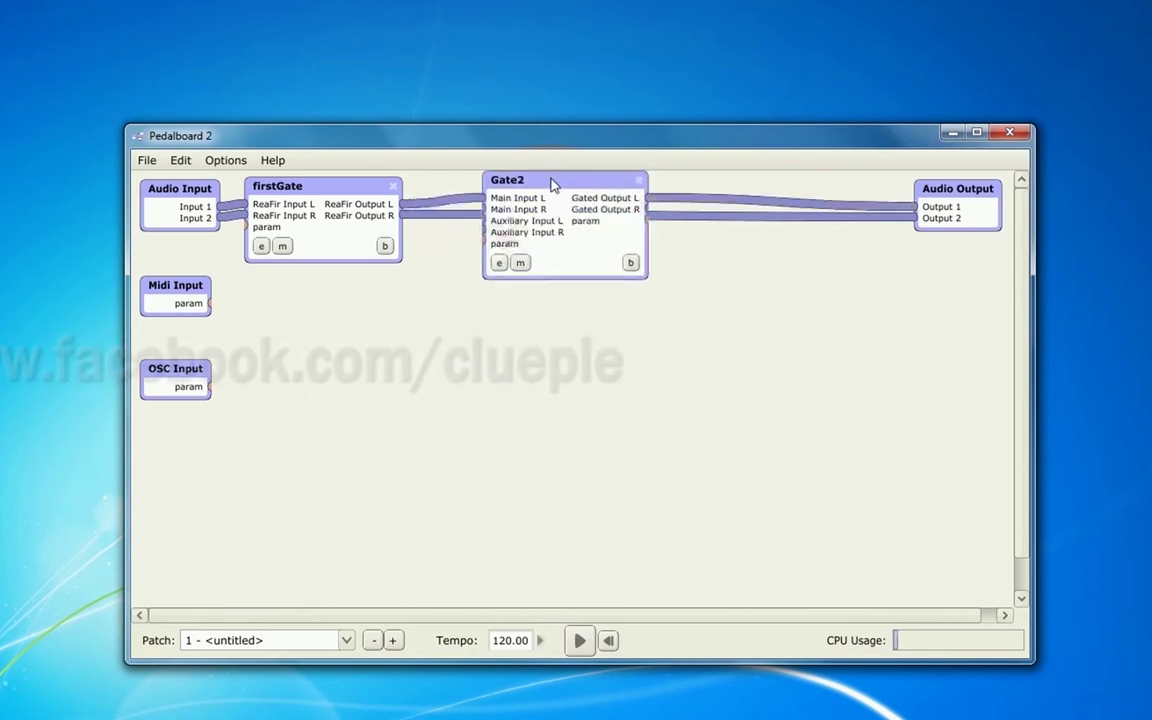
click(679, 216)
key(Delete)
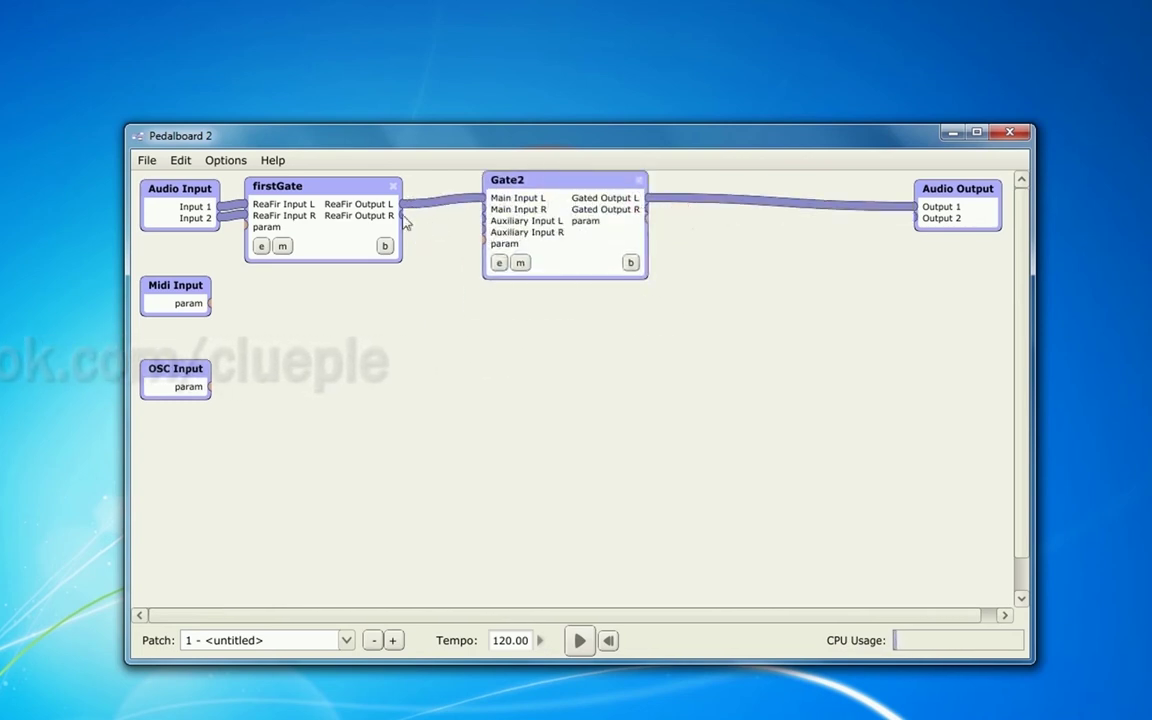
drag(551, 180, 499, 189)
click(447, 272)
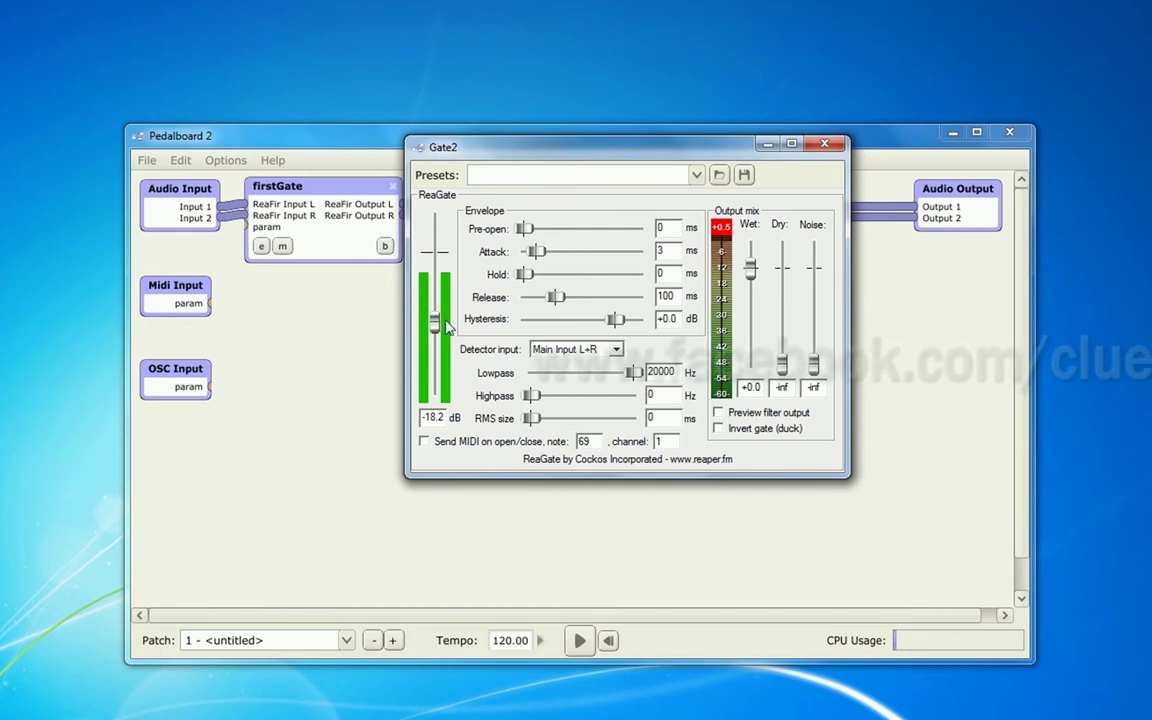
Set Gate2's threshold to -20 dB.
click(435, 257)
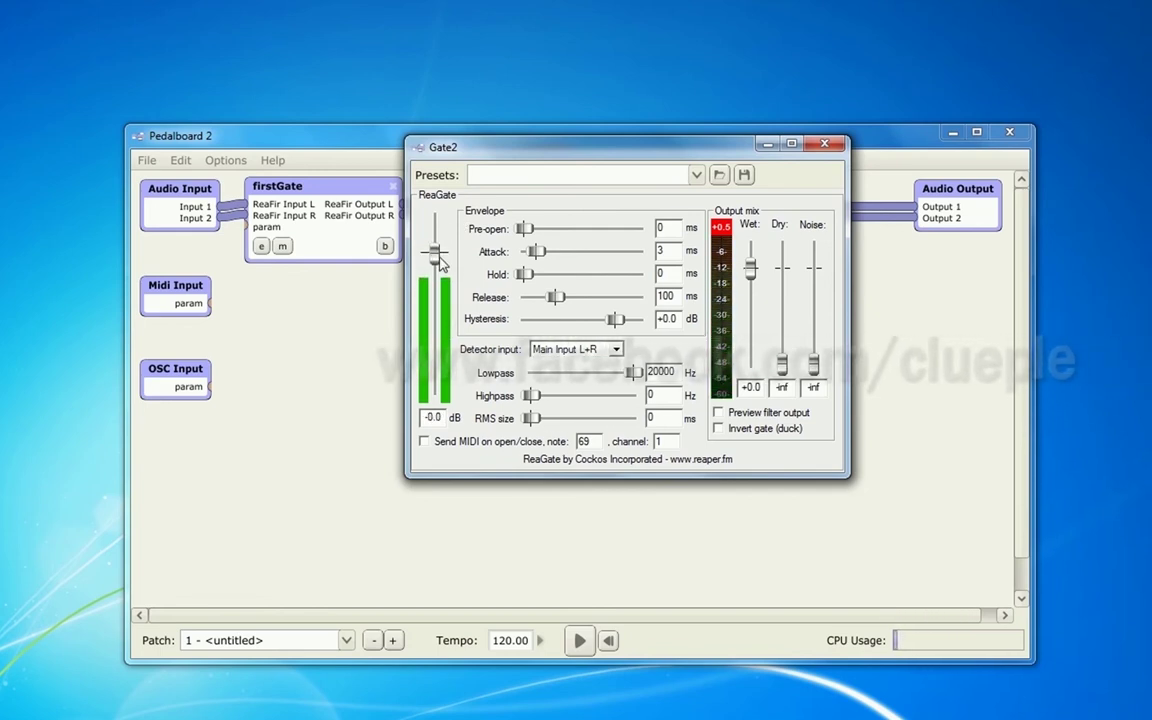
drag(440, 262, 435, 362)
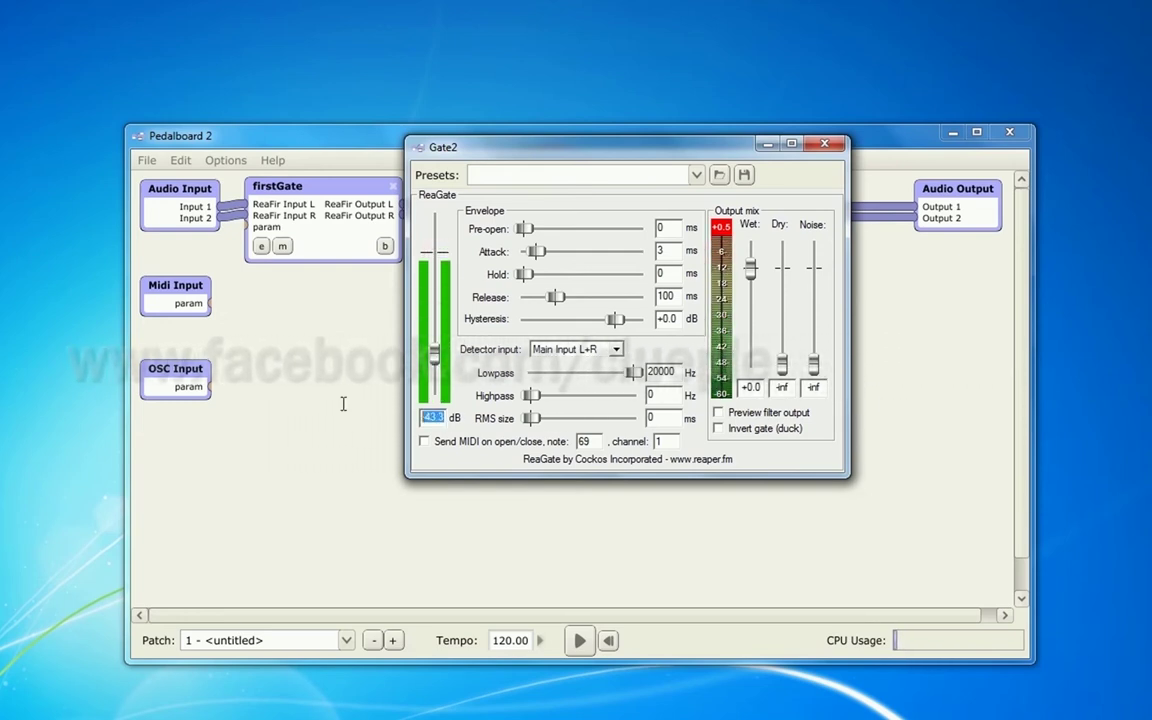
text(-20)
key(Return)
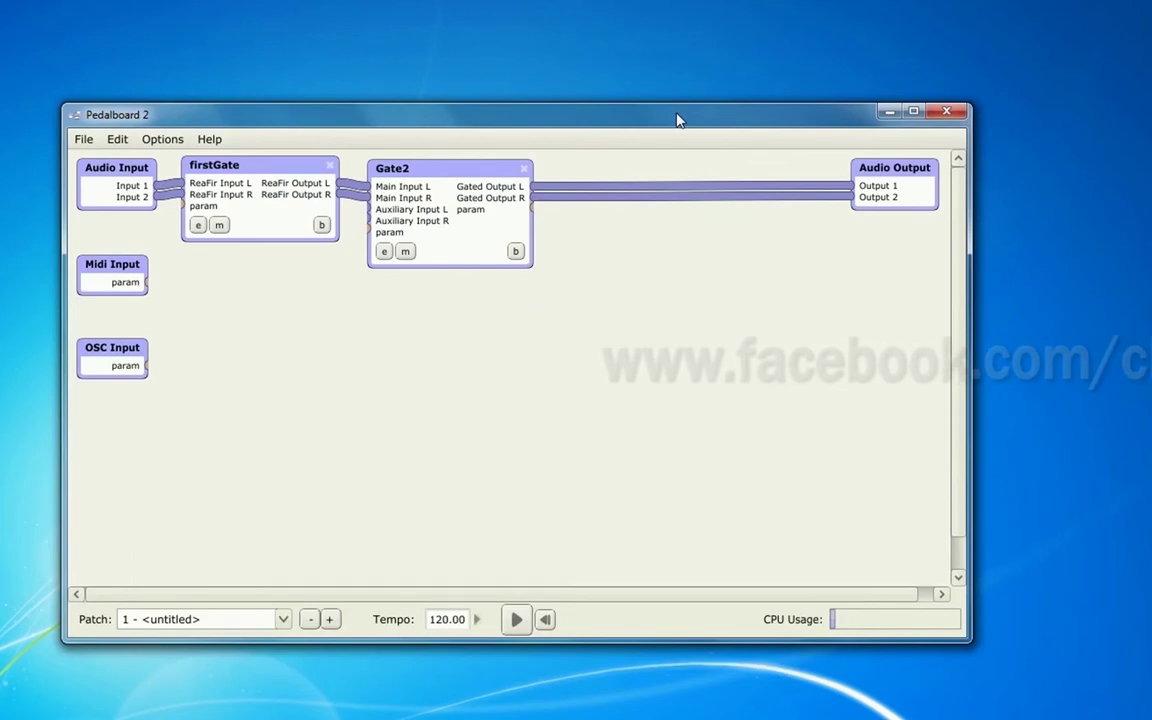
Add the reaeq-standalone plugin below the Gate2 output connections and rename its block as EQ.
right_click(626, 234)
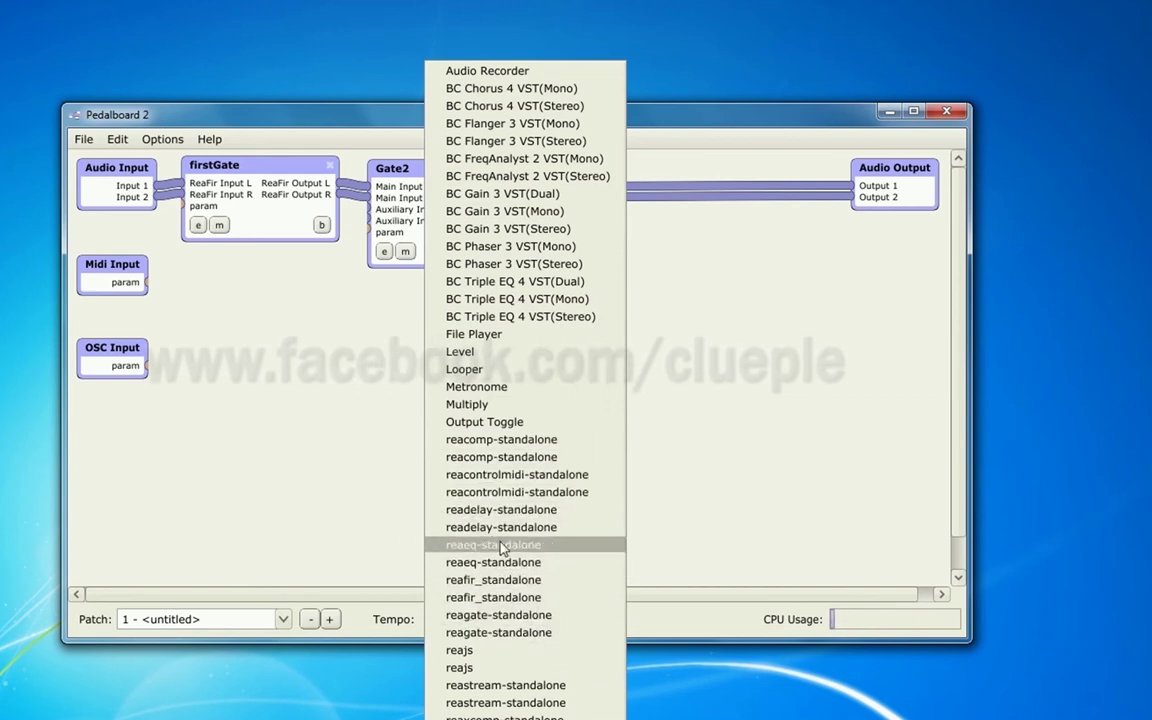
click(503, 548)
double_click(671, 238)
text(EQ)
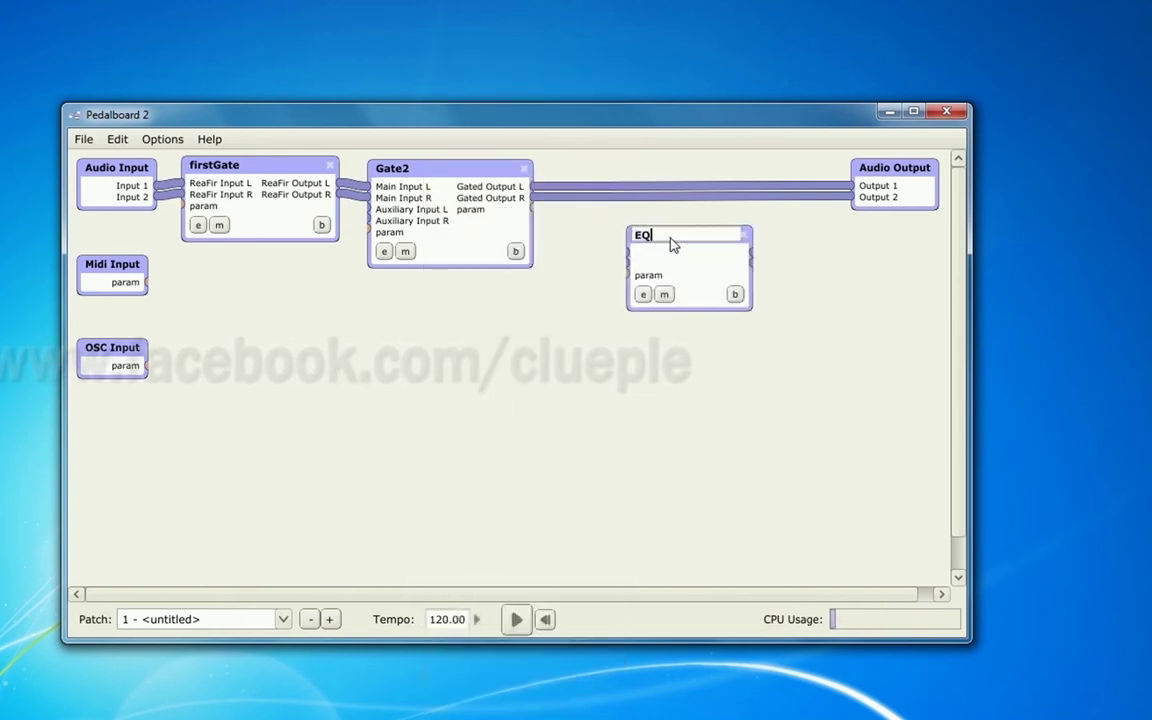
key(Return)
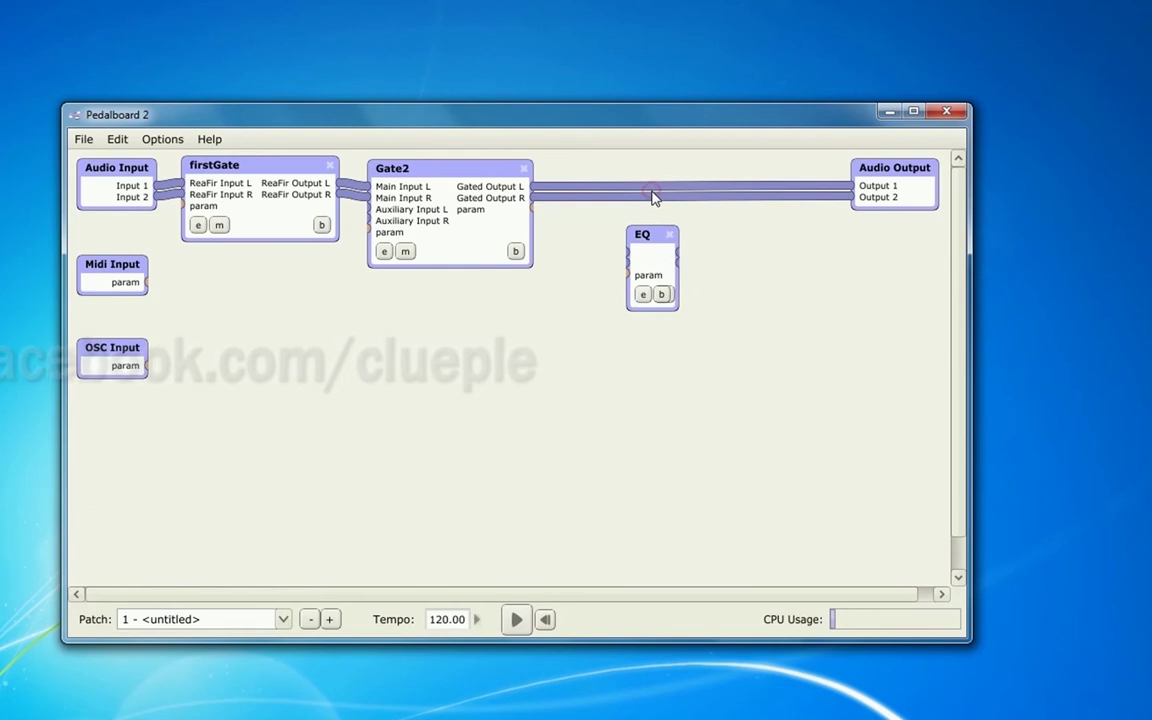
Move EQ in line with Gate2, reroute both channels through it to Outputs 1 and 2, and open EQ's plugin settings.
double_click(634, 197)
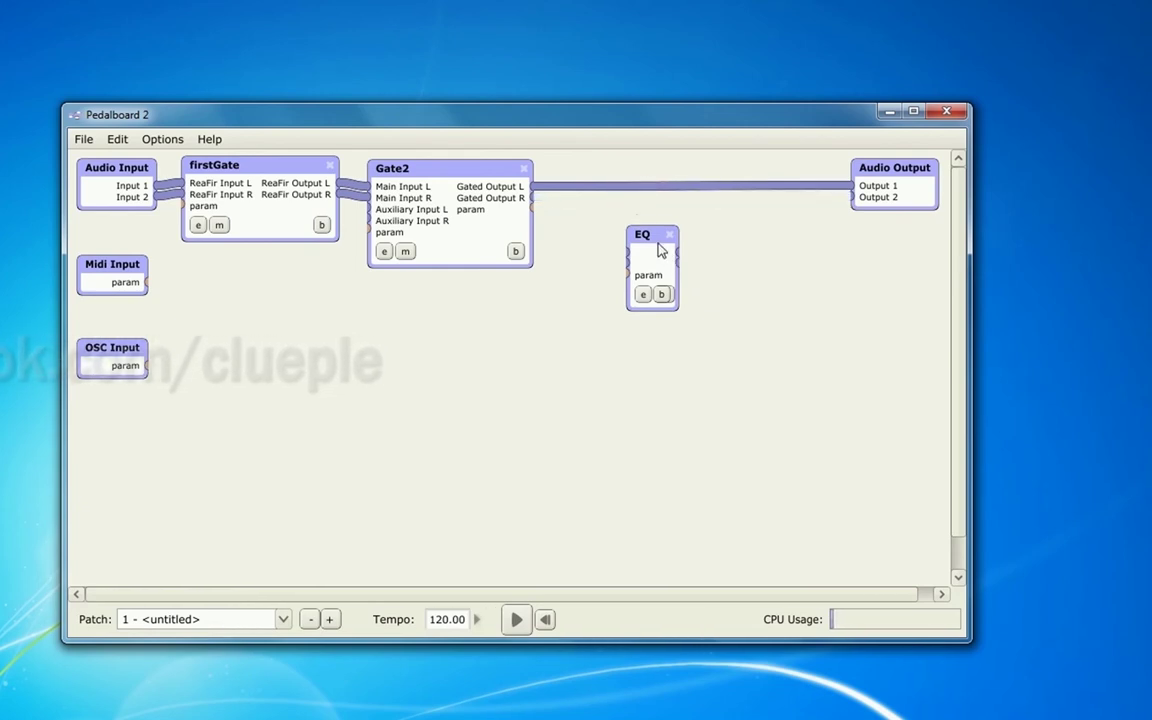
drag(653, 239, 565, 212)
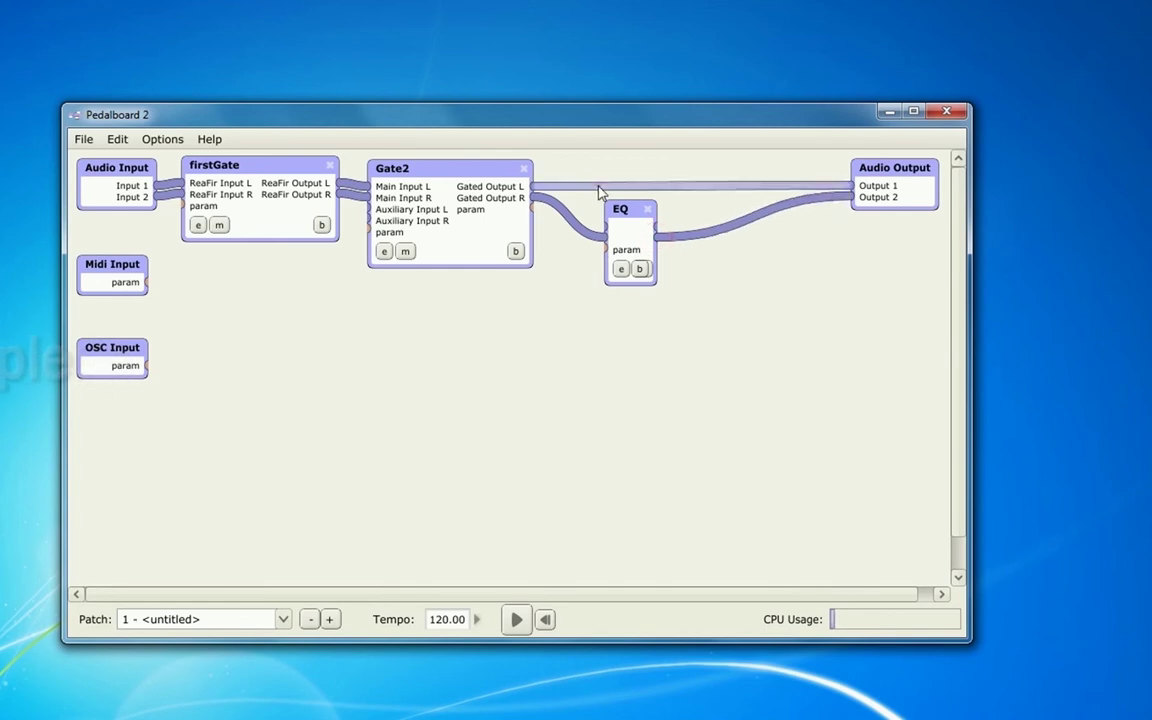
drag(620, 217, 598, 175)
drag(533, 186, 553, 190)
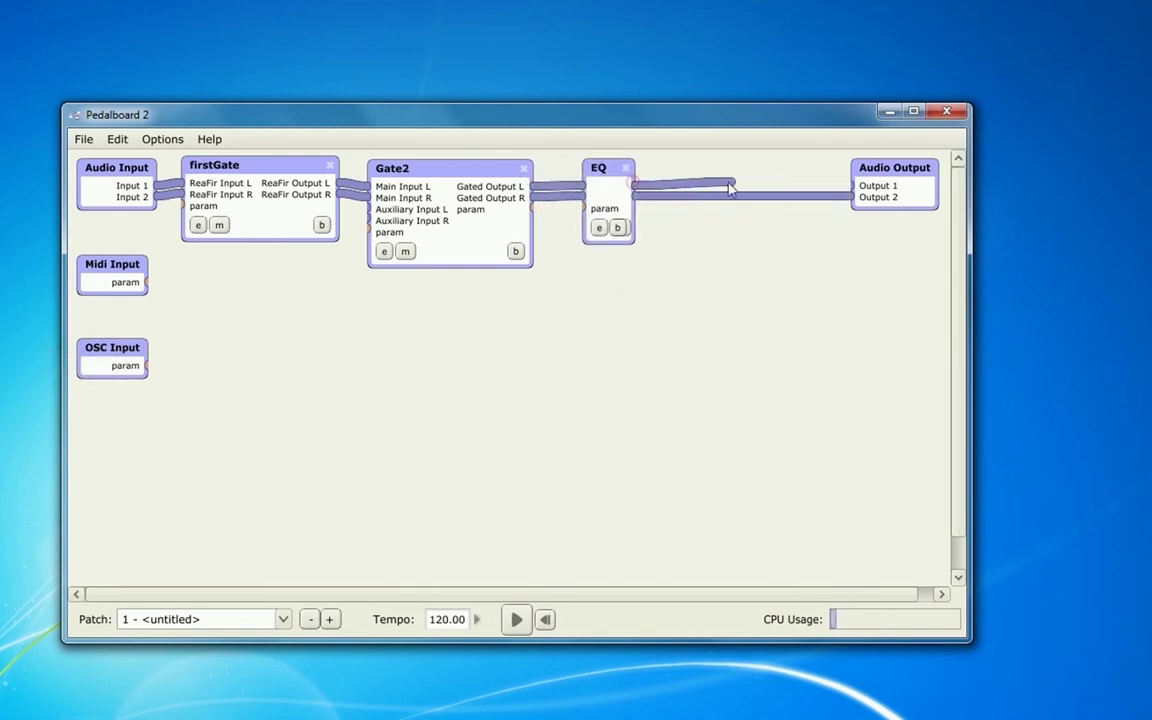
double_click(616, 240)
drag(617, 147, 533, 173)
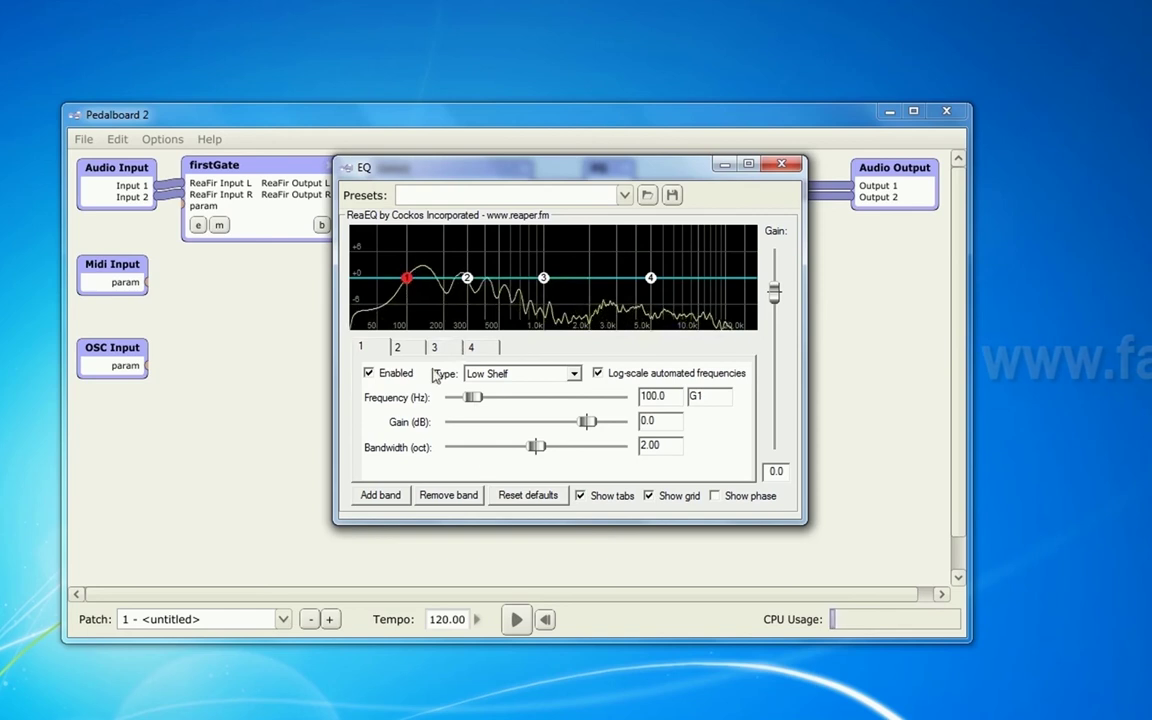
Try boosting band 4's high shelf to about 7.2 dB near 6483 Hz, and reset the band.
click(467, 278)
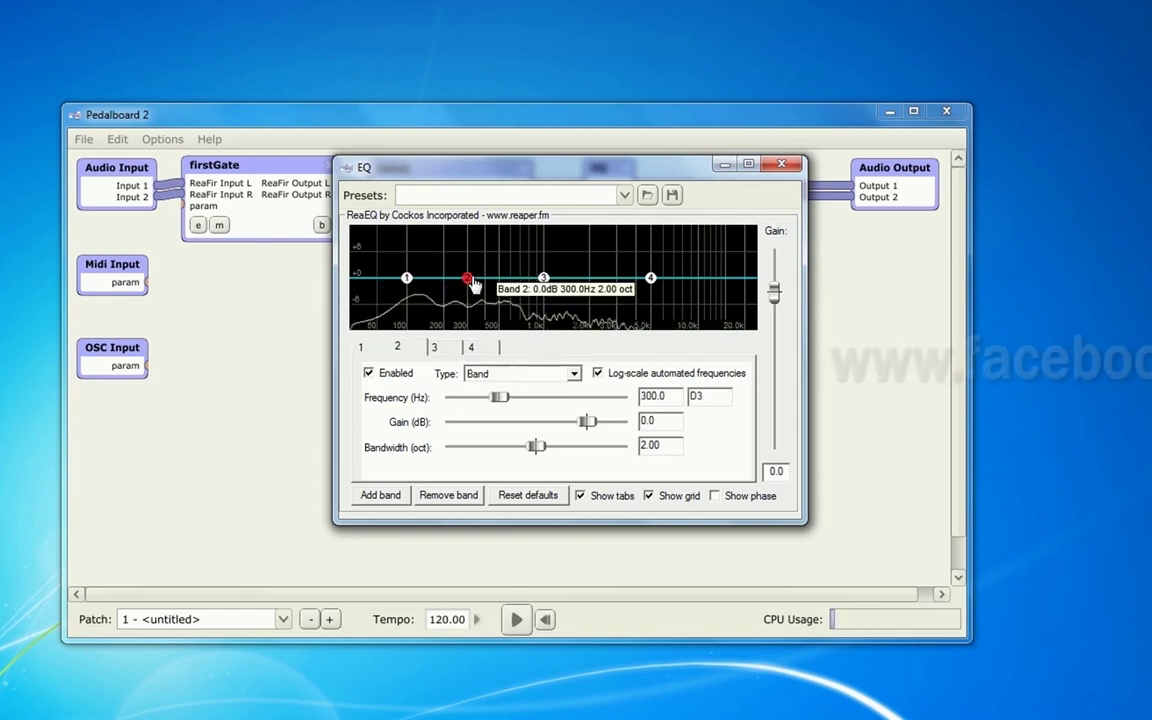
mouse_move(543, 279)
mouse_down()
mouse_move(587, 272)
mouse_move(551, 262)
mouse_move(549, 287)
mouse_up()
drag(651, 277, 672, 212)
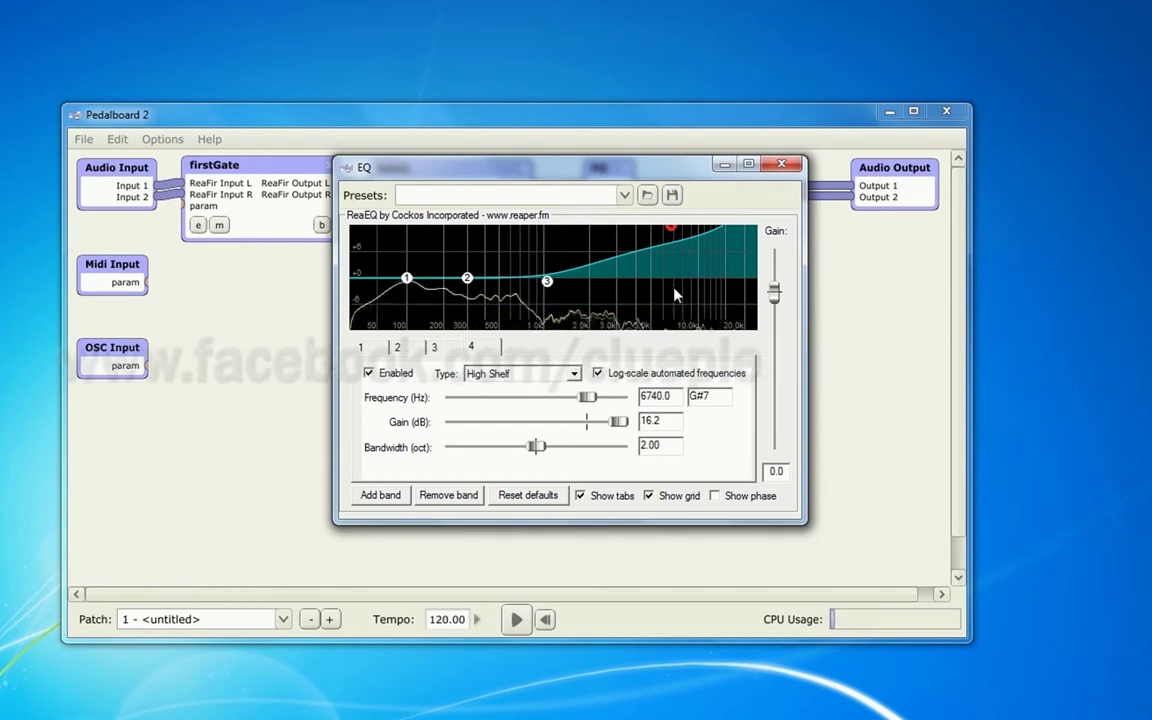
mouse_move(677, 248)
mouse_down()
mouse_move(691, 270)
mouse_move(676, 262)
mouse_up()
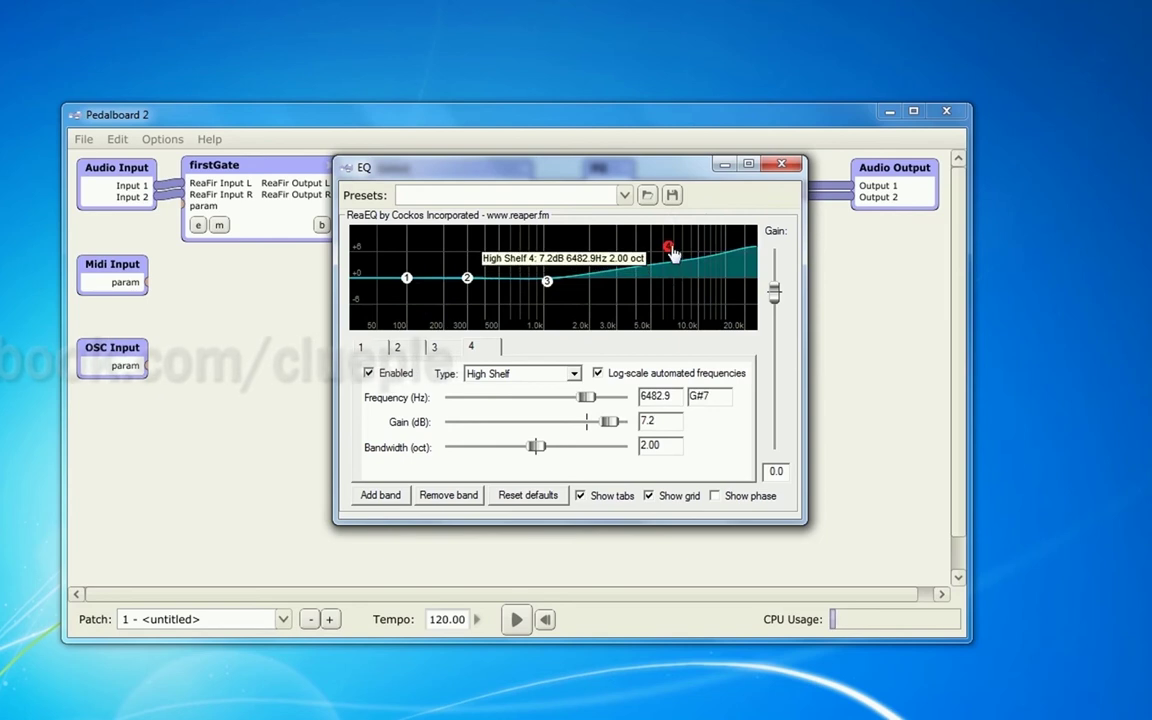
double_click(674, 252)
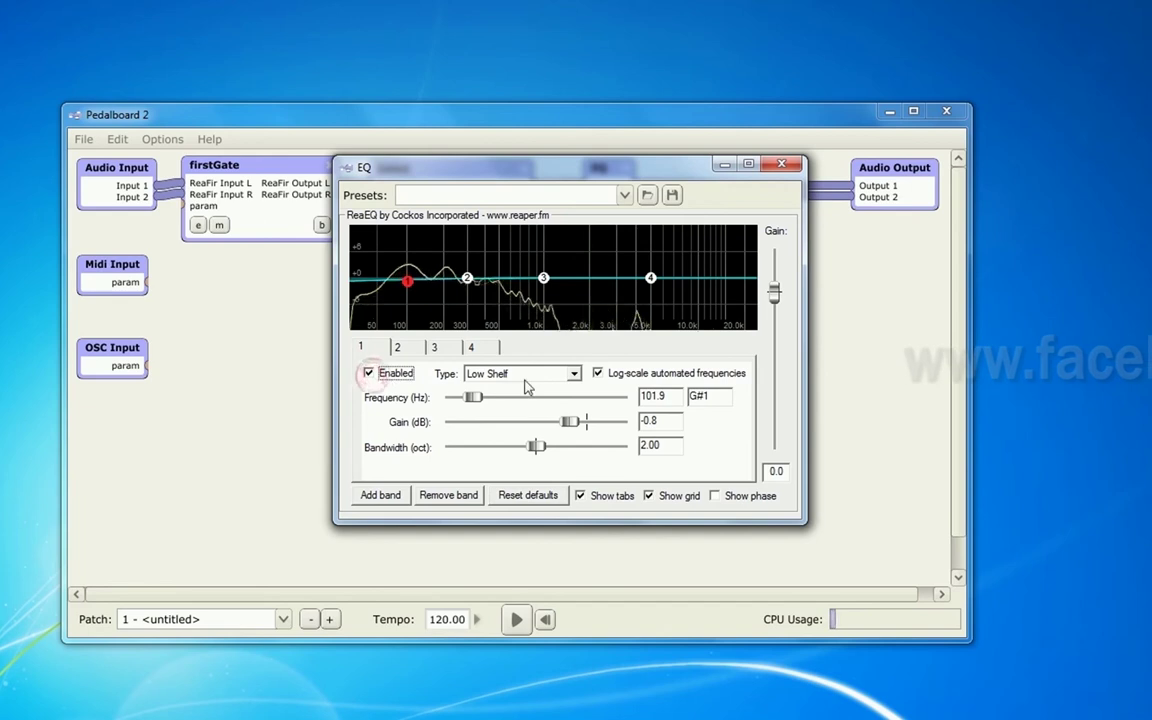
Change band 1 to a High Pass filter with its frequency just below 100 Hz, and move band 2 closer to it.
click(575, 374)
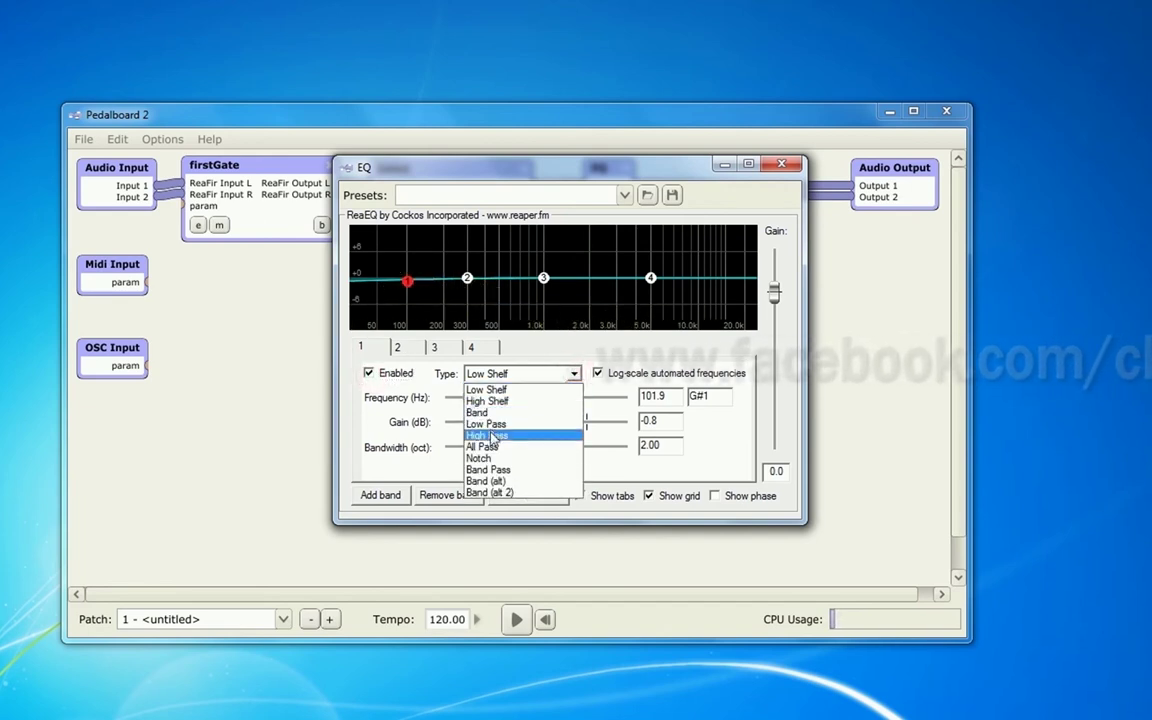
click(488, 436)
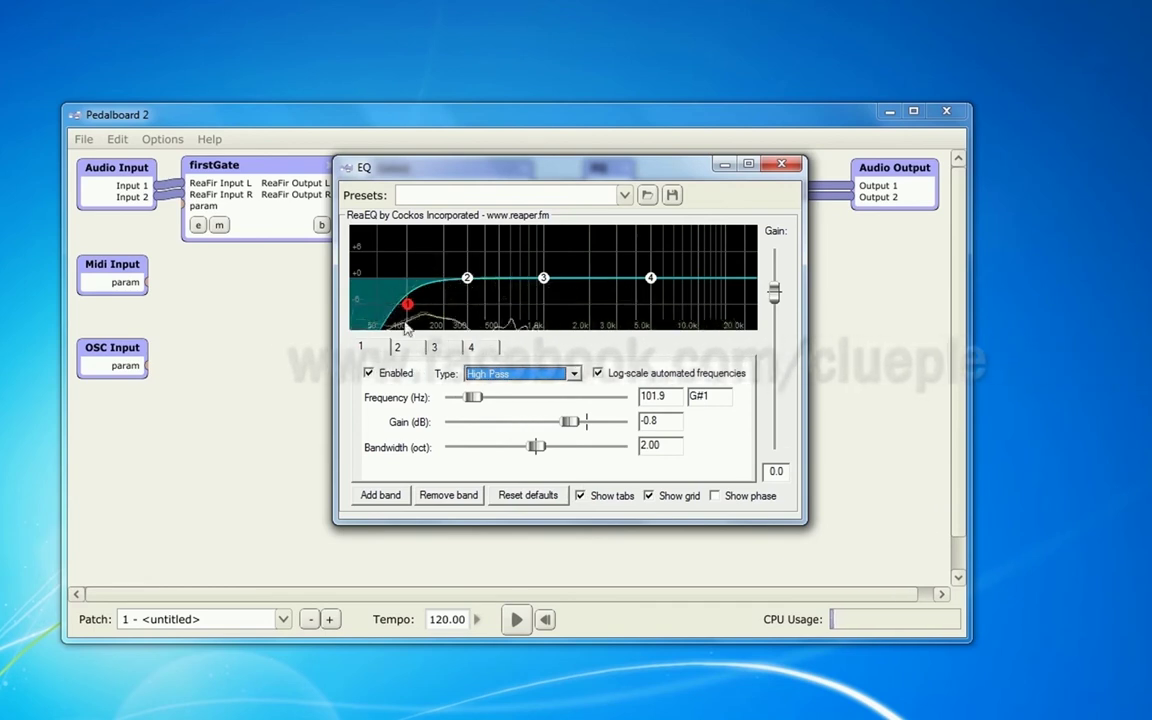
click(678, 398)
double_click(655, 396)
drag(510, 300, 567, 319)
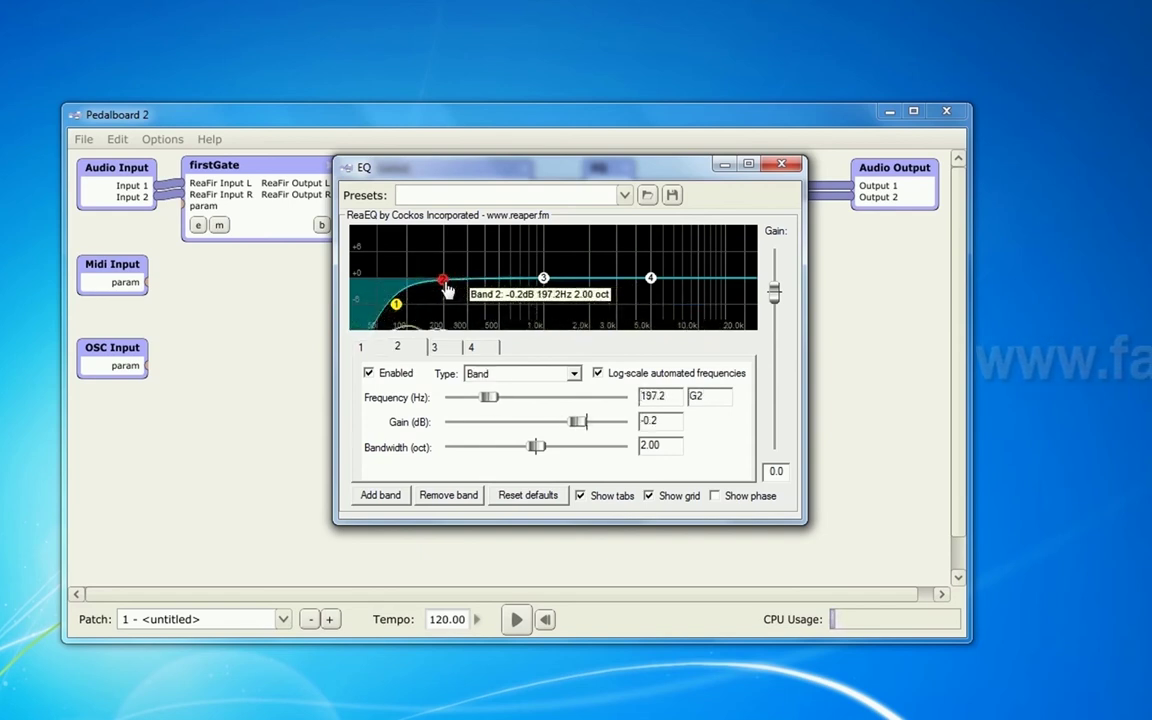
drag(447, 289, 424, 279)
Add a fifth EQ band, move it to about 198 Hz, and change its type to Notch.
click(380, 495)
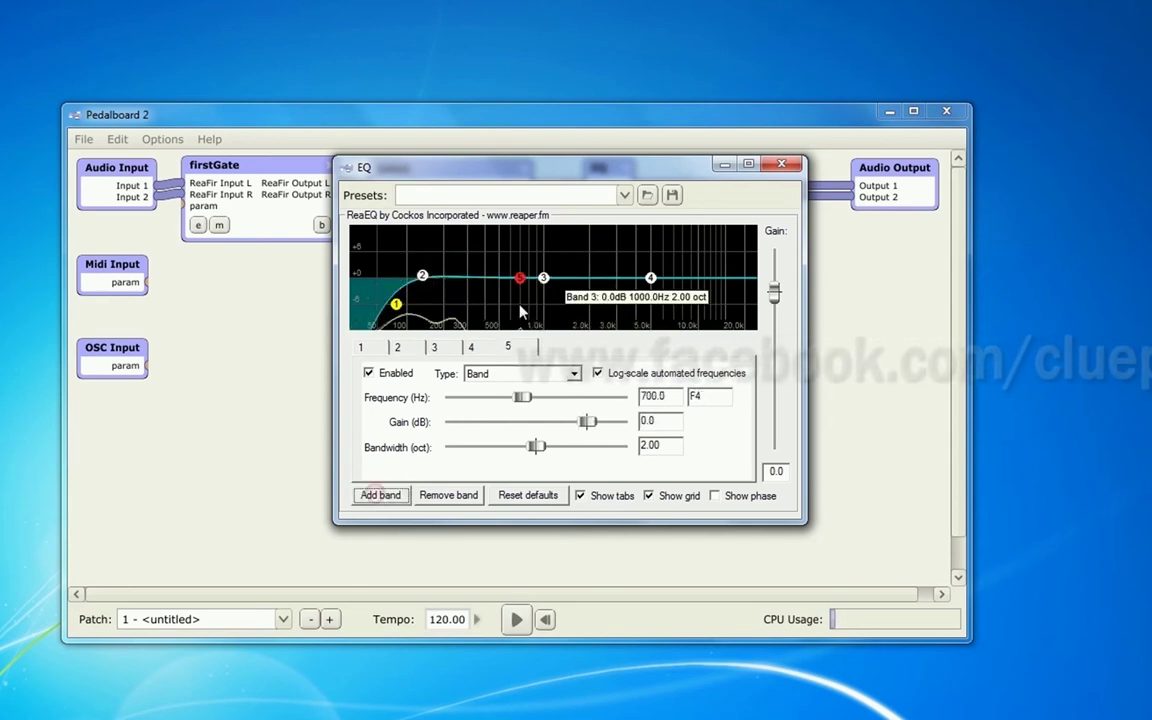
drag(519, 278, 457, 280)
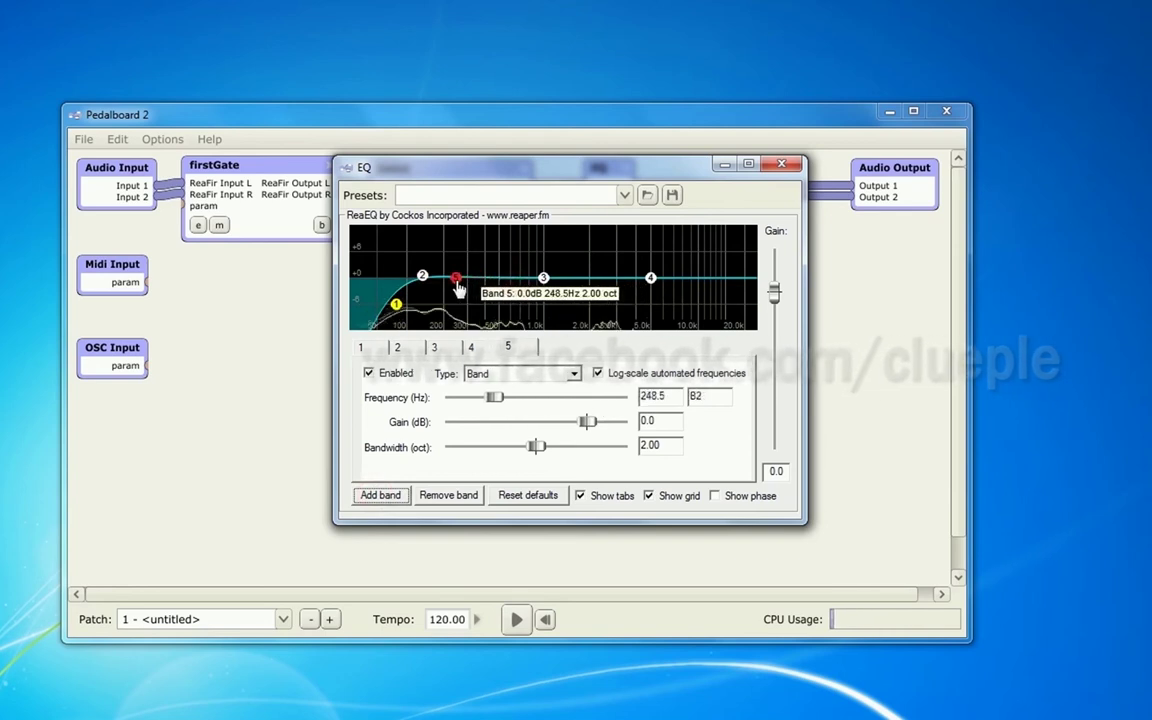
mouse_move(457, 280)
mouse_down()
mouse_move(440, 266)
mouse_move(432, 283)
mouse_move(443, 266)
mouse_move(445, 289)
mouse_move(443, 277)
mouse_up()
click(533, 375)
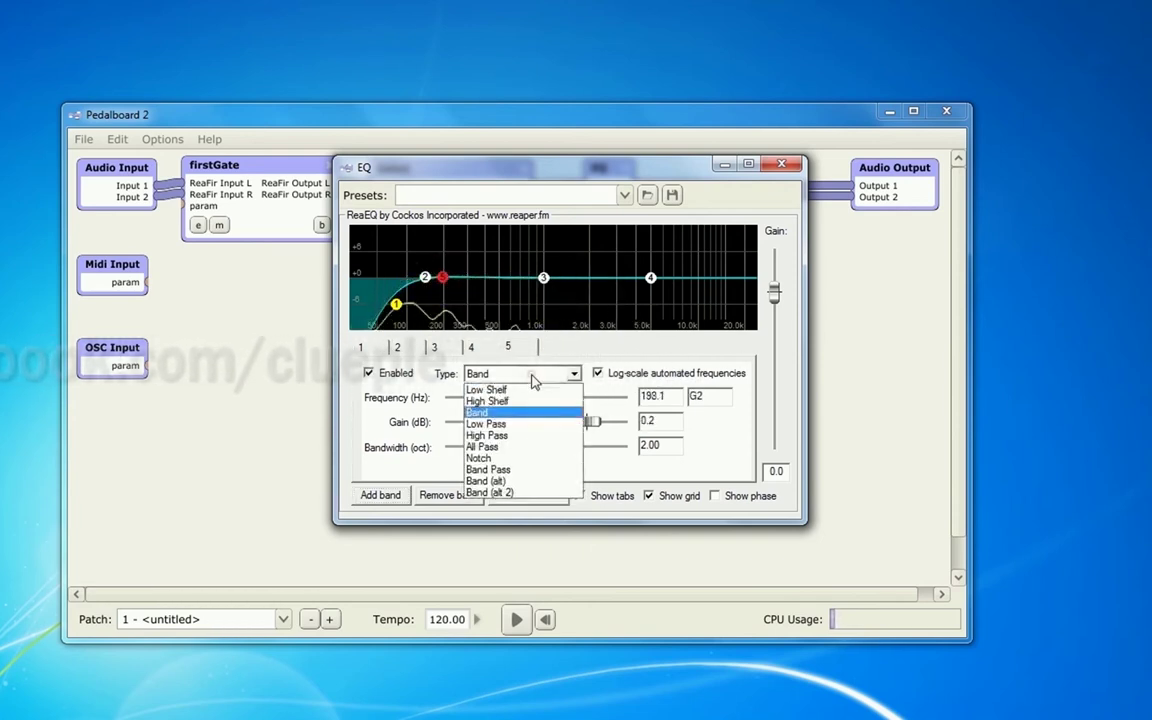
click(497, 458)
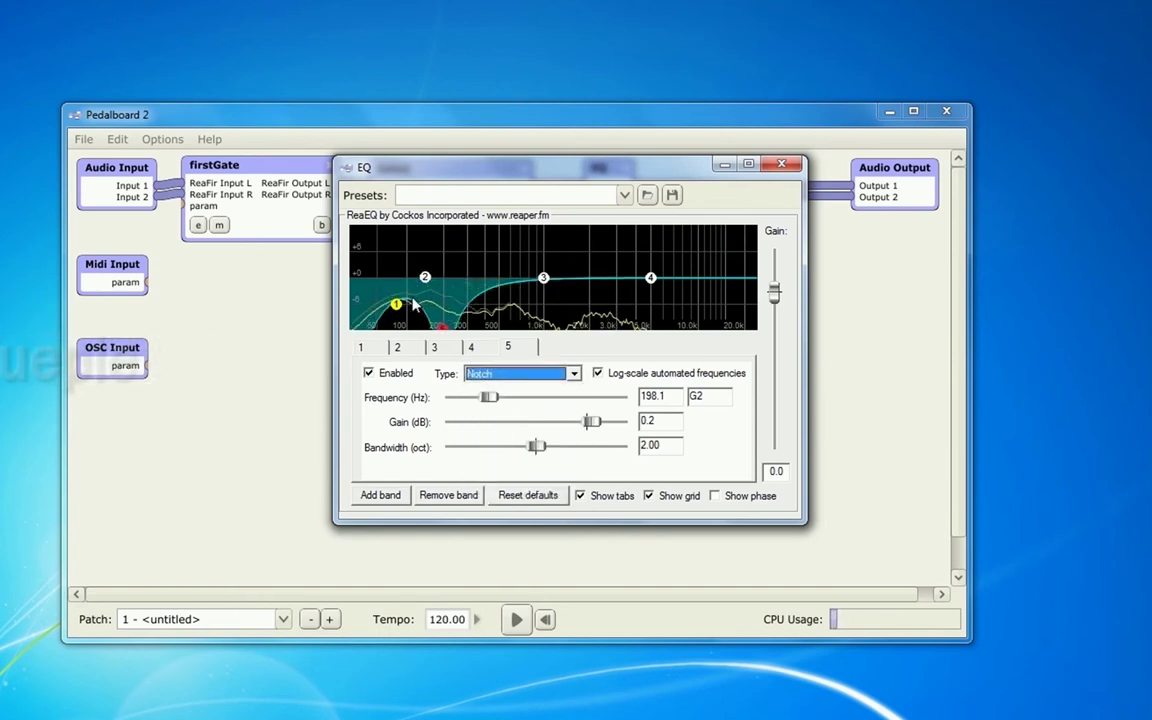
Boost band 2 to about 14.2 dB at 98 Hz and band 4's high shelf to about 6.8 dB at 7380 Hz.
drag(424, 277, 427, 257)
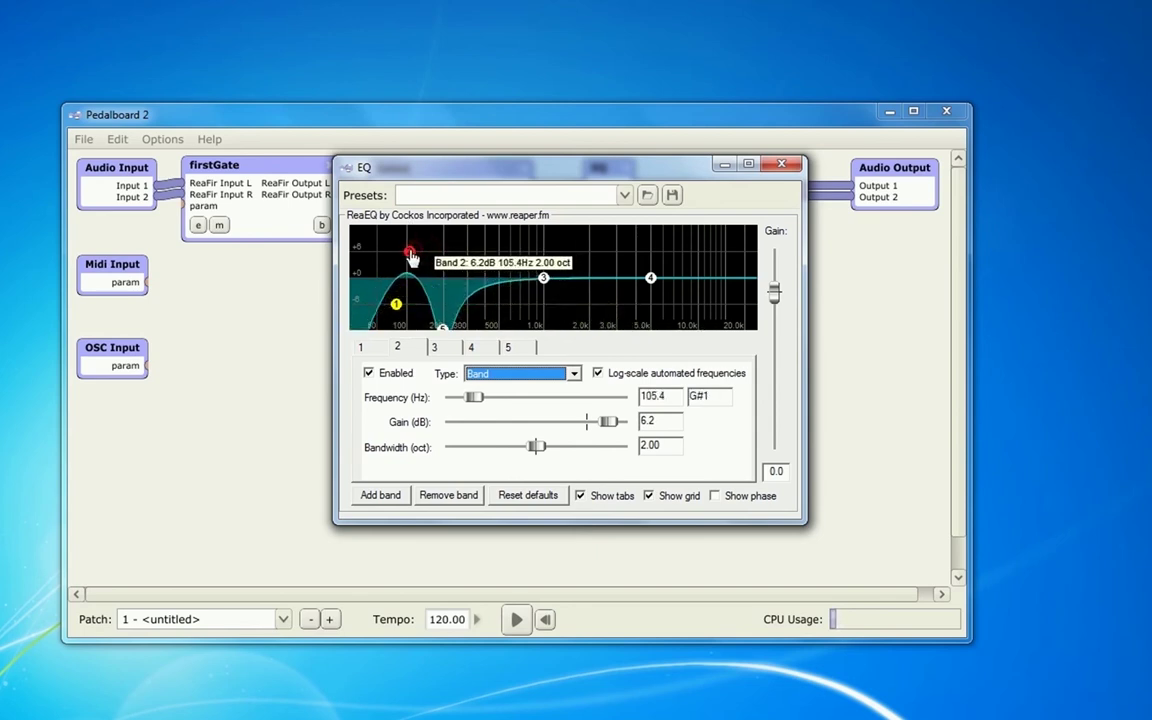
mouse_move(407, 236)
mouse_down()
mouse_move(413, 255)
mouse_move(408, 224)
mouse_up()
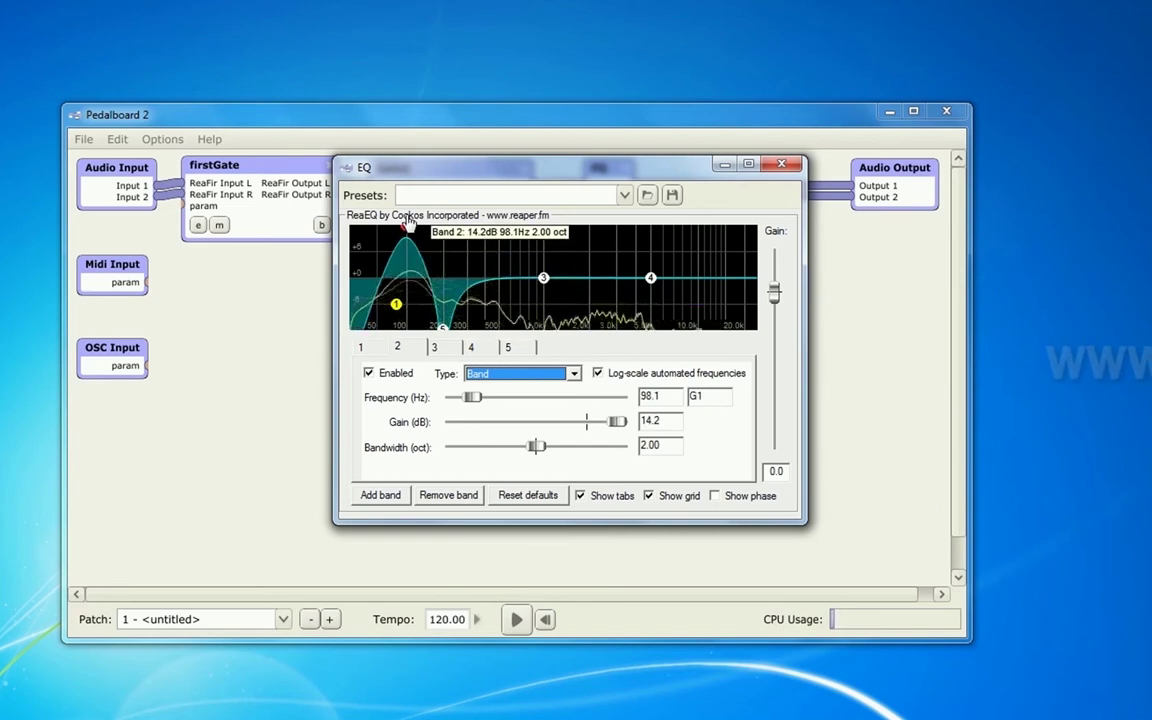
drag(651, 277, 670, 215)
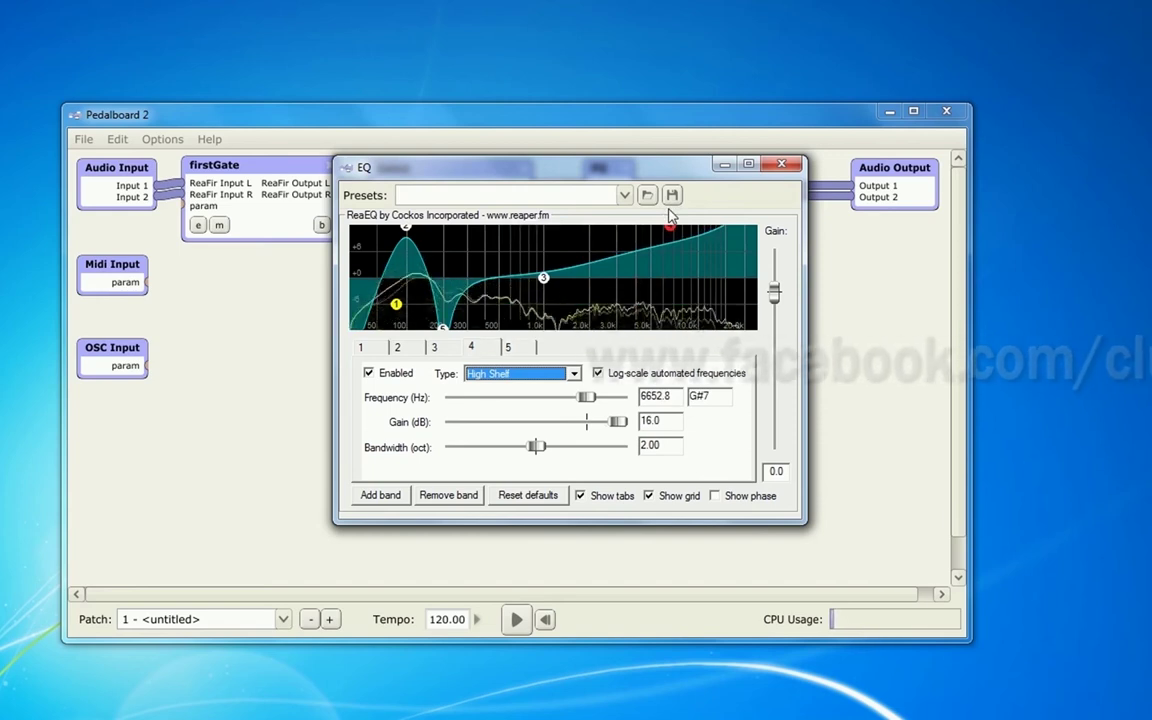
mouse_move(675, 236)
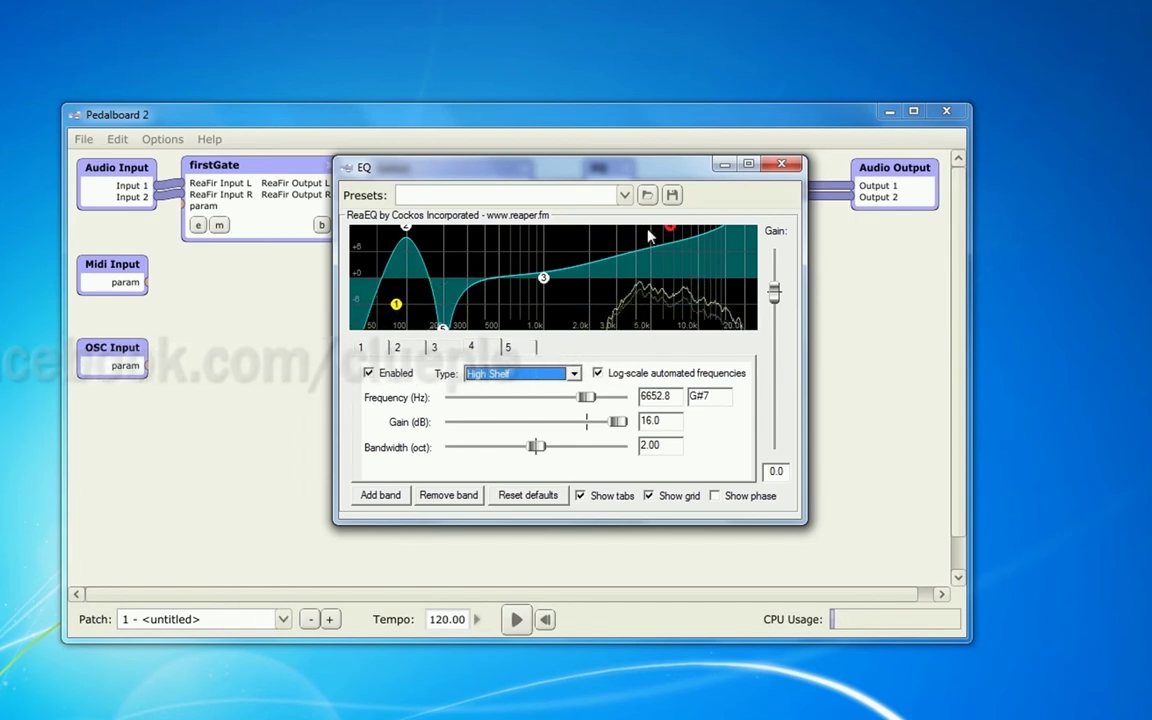
drag(669, 229, 678, 275)
Reduce band 2's boost while keeping it near 100 Hz, and shift band 3 slightly below 1 kHz.
click(407, 233)
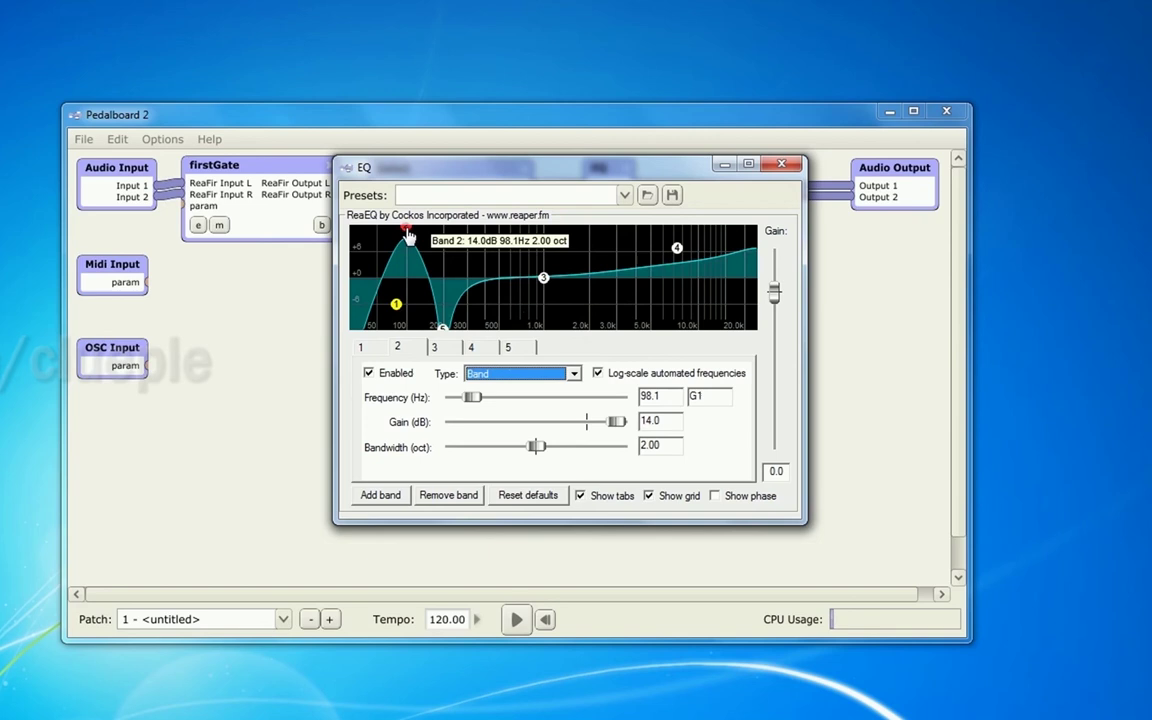
drag(407, 233, 405, 255)
drag(543, 277, 446, 285)
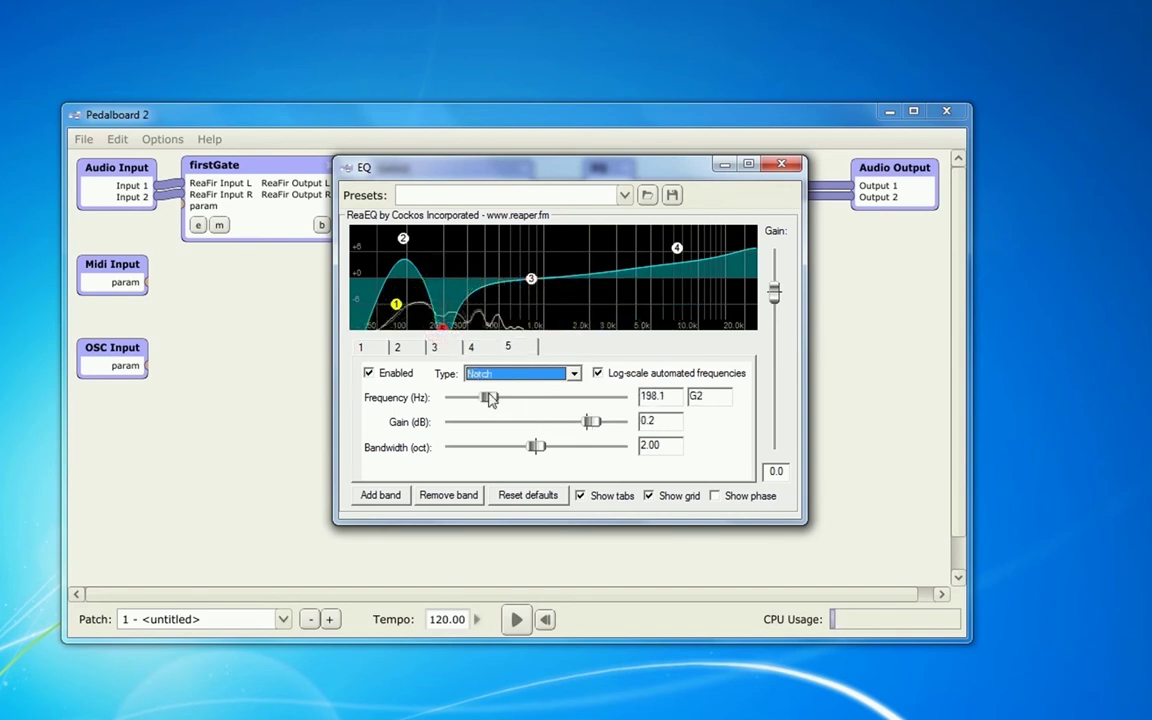
Tune the band 5 notch to about 202.3 Hz with 0.1 dB gain, and narrow its bandwidth to 0.56 octaves.
mouse_move(498, 401)
mouse_down()
mouse_move(545, 397)
mouse_move(485, 397)
mouse_move(567, 396)
mouse_move(490, 396)
mouse_up()
mouse_move(592, 421)
mouse_down()
mouse_move(574, 424)
mouse_move(590, 422)
mouse_up()
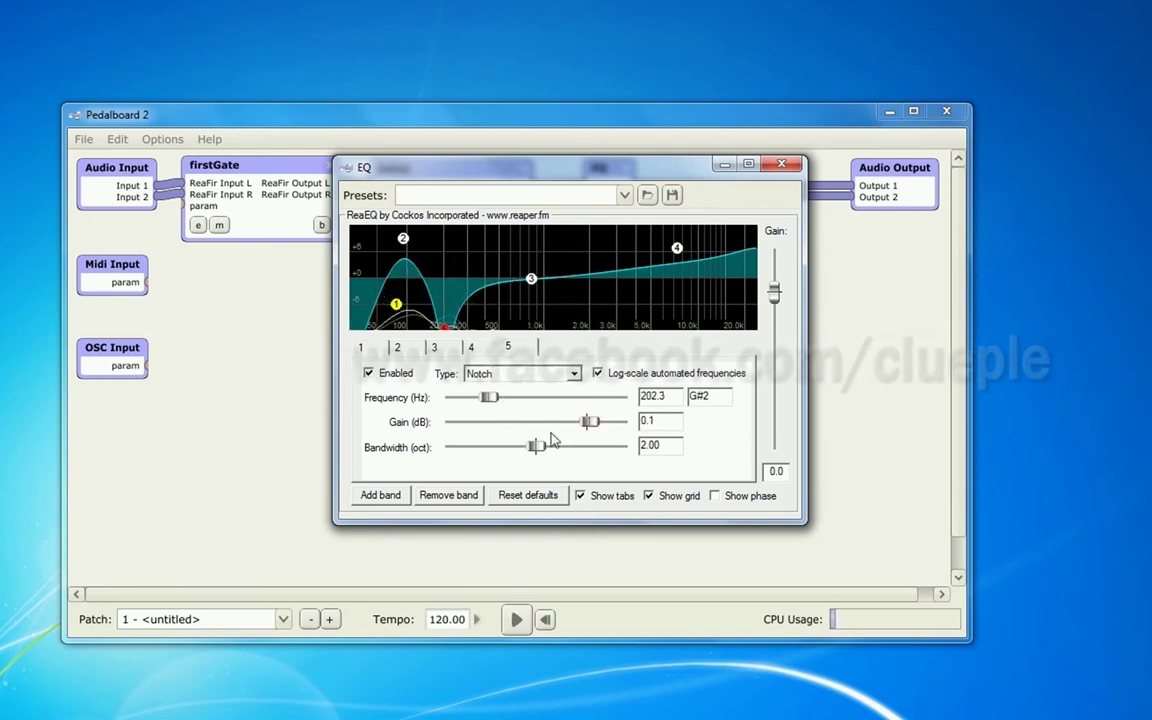
drag(536, 446, 475, 452)
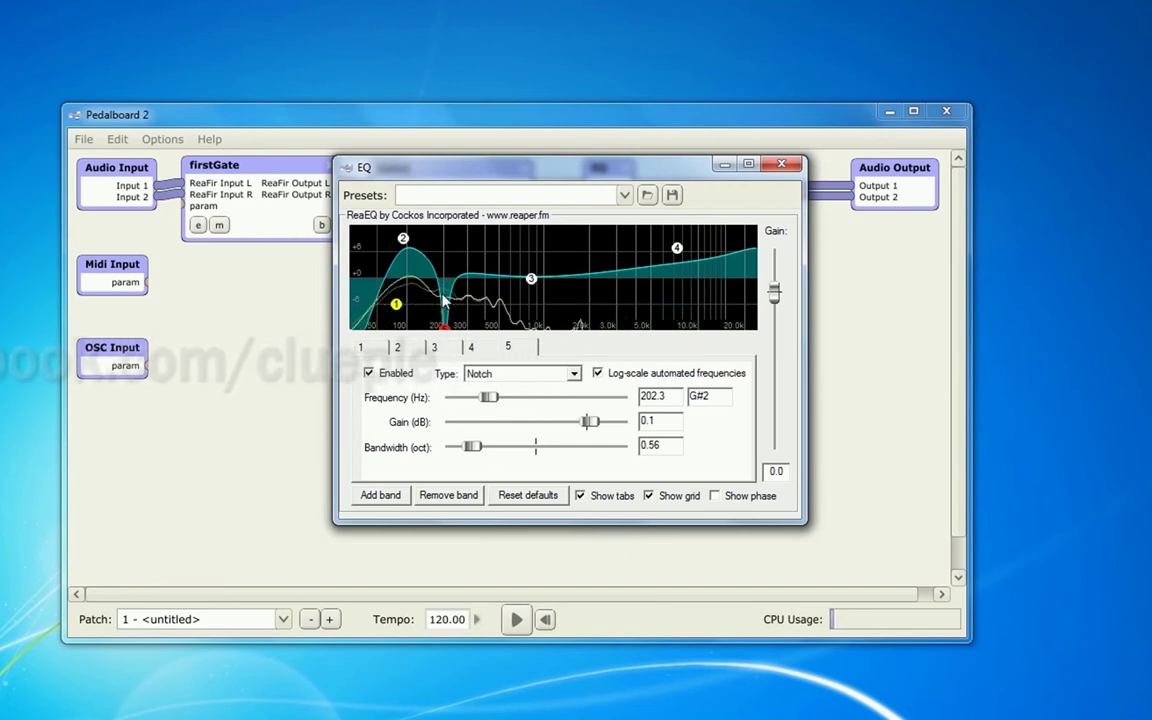
Shift the band 5 notch and band 2 slightly lower in frequency, and set band 3 to about -0.8 dB at 917 Hz.
drag(445, 301, 432, 333)
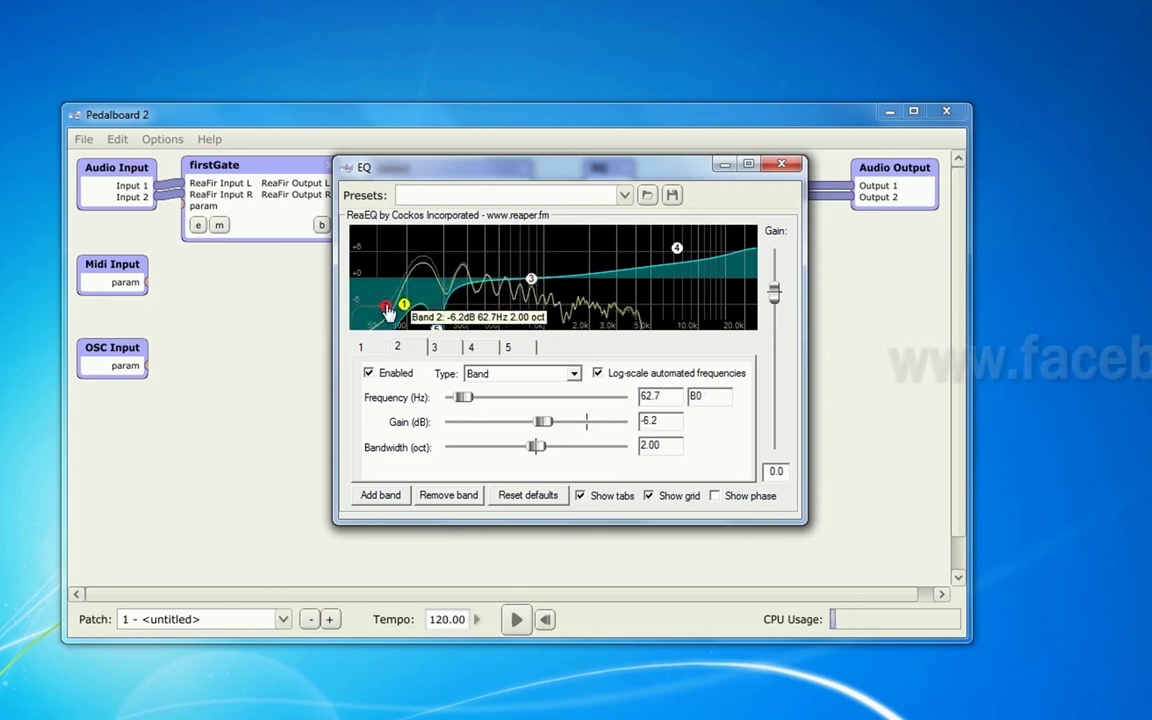
mouse_move(381, 238)
mouse_down()
mouse_move(386, 254)
mouse_move(393, 241)
mouse_up()
drag(533, 281, 548, 337)
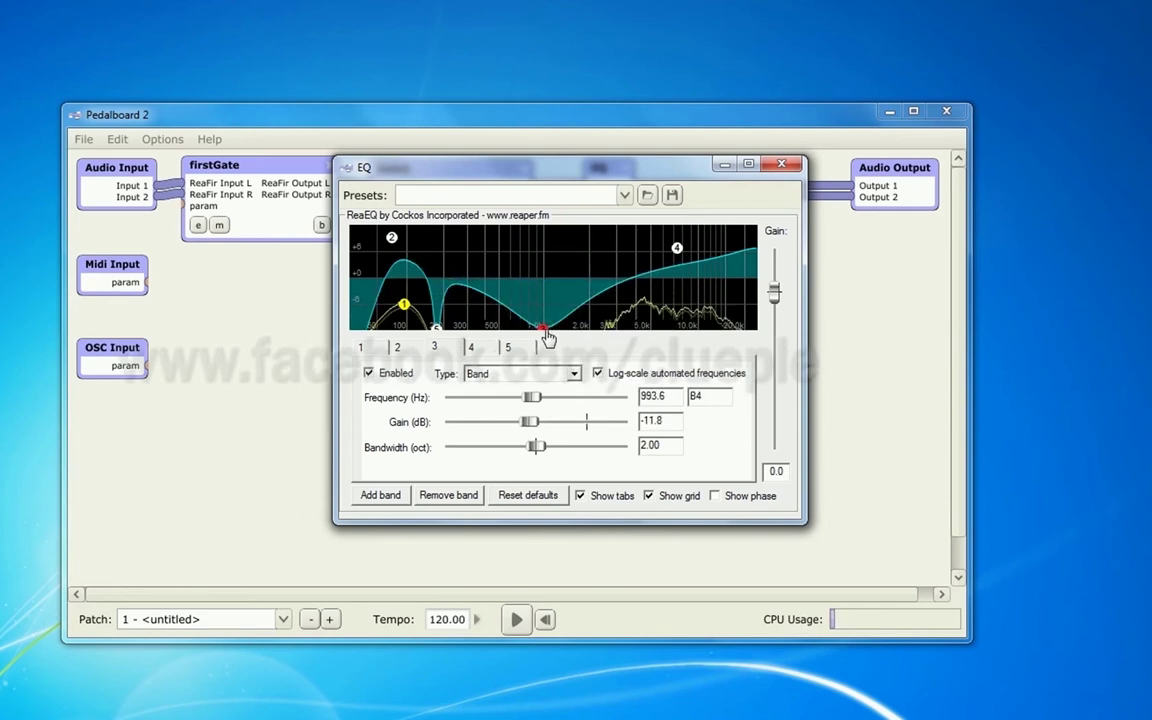
drag(548, 330, 540, 287)
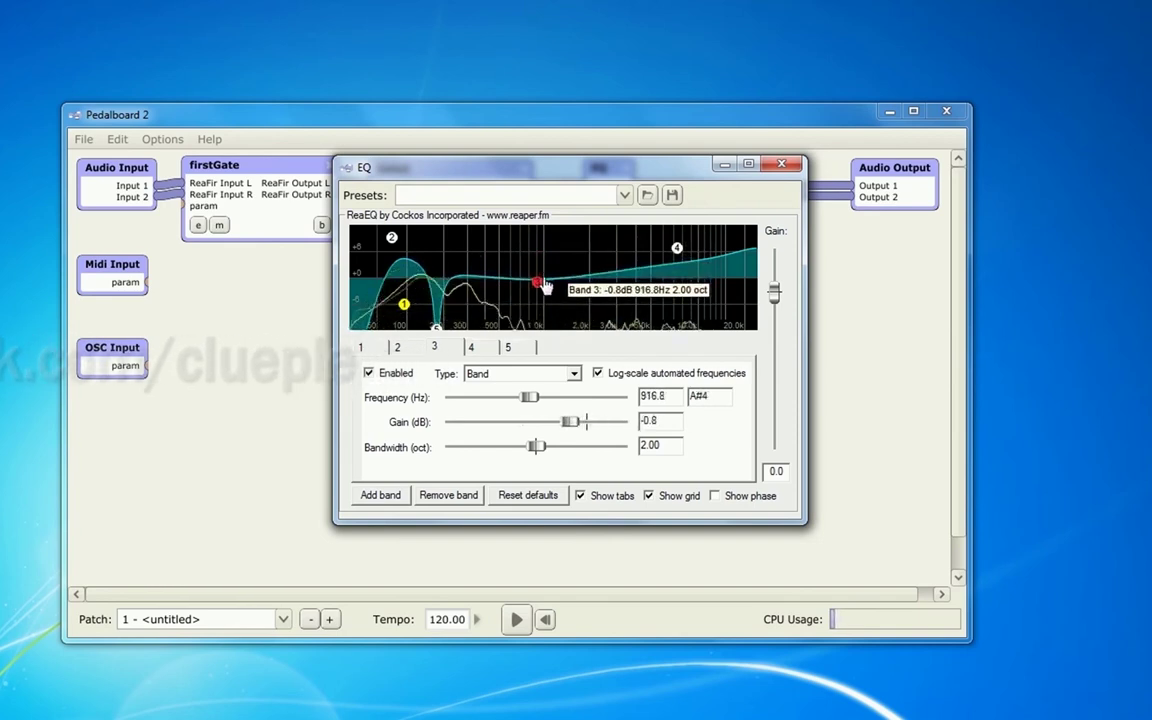
Change band 4's type from High Shelf to Band and move it to about 1952 Hz with a 5 dB boost.
click(678, 250)
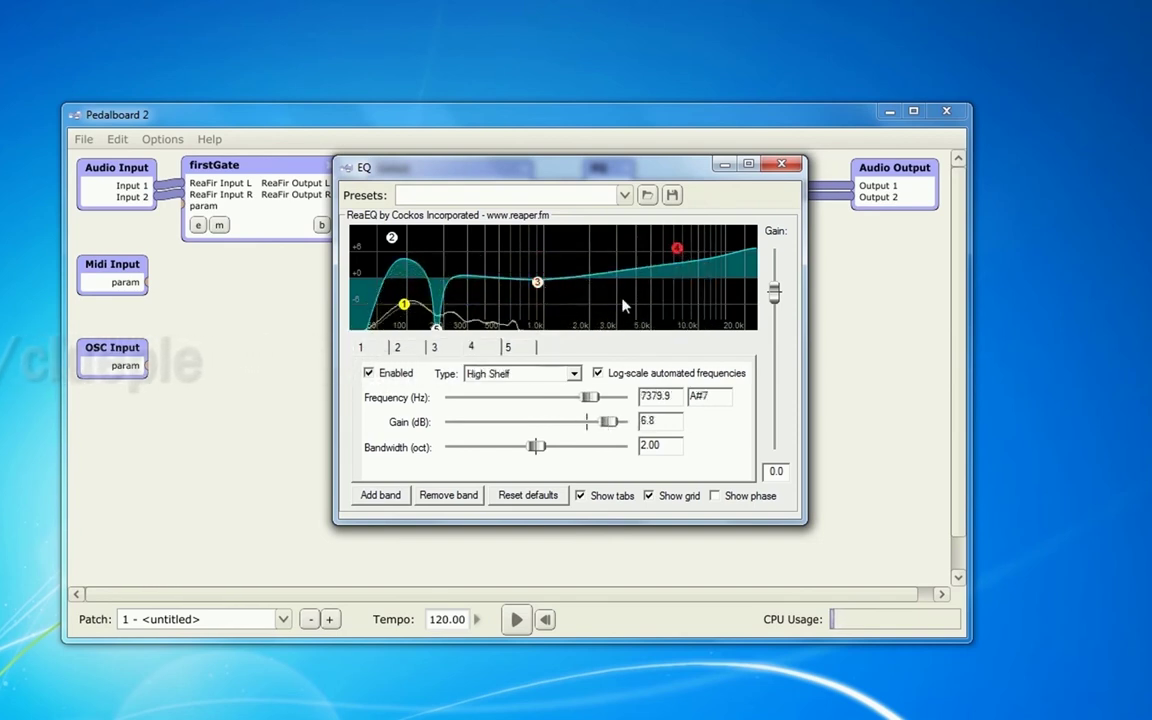
click(531, 378)
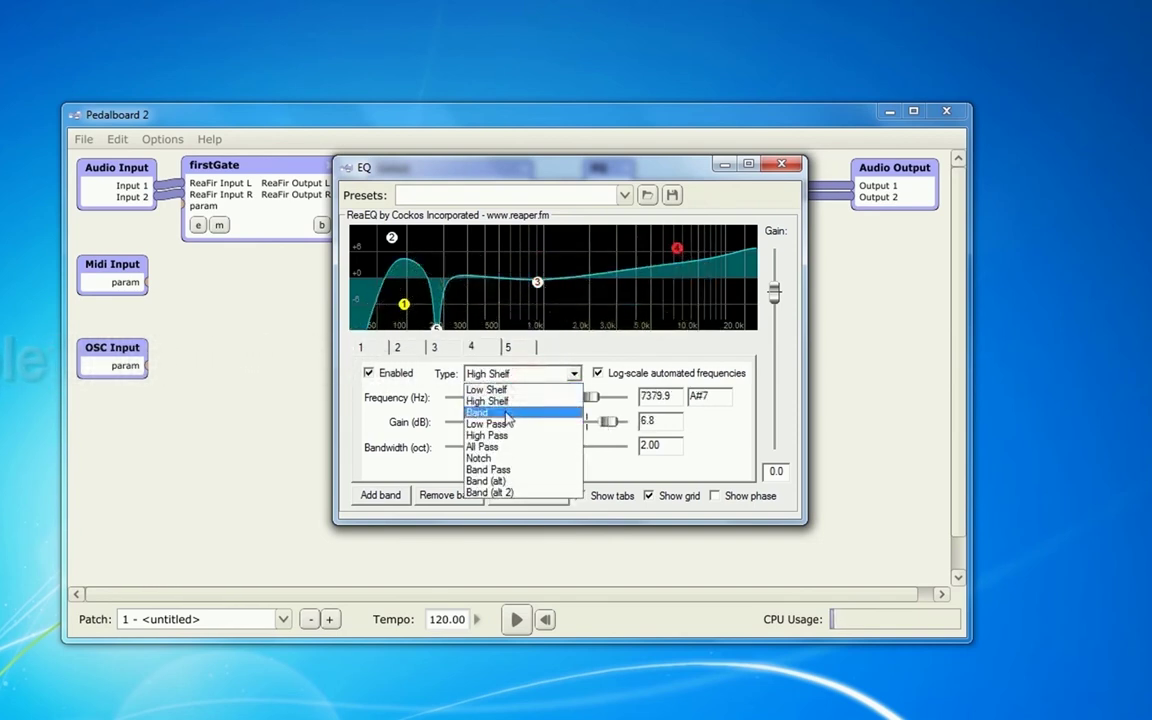
click(507, 413)
mouse_move(679, 257)
mouse_down()
mouse_move(701, 219)
mouse_move(695, 258)
mouse_up()
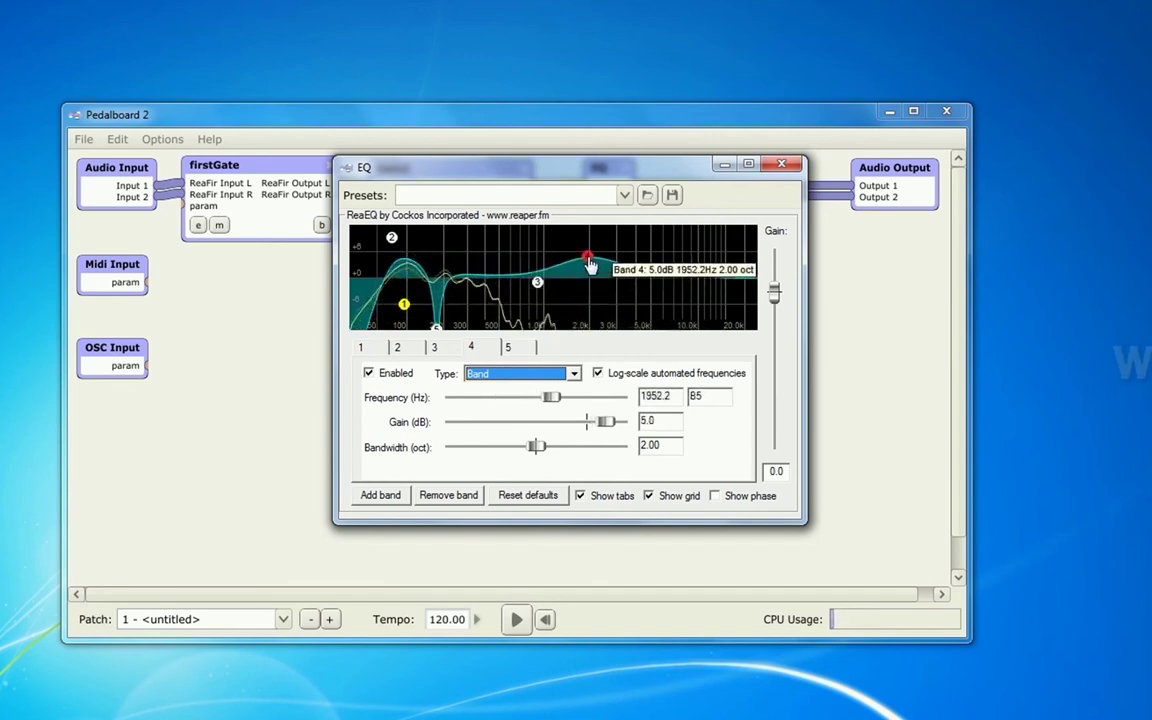
Move band 4 to about 10.2 kHz with a 5.4 dB boost, and add a sixth band at about 5.1 kHz and -2.6 dB.
drag(600, 271, 702, 262)
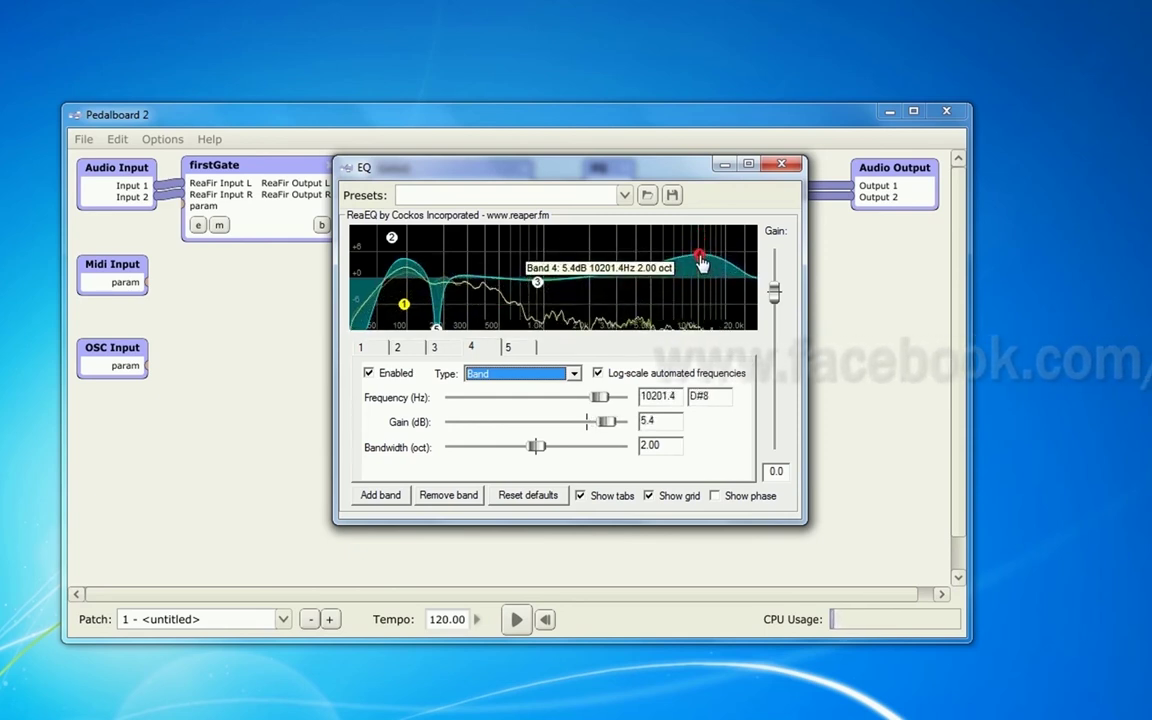
click(380, 495)
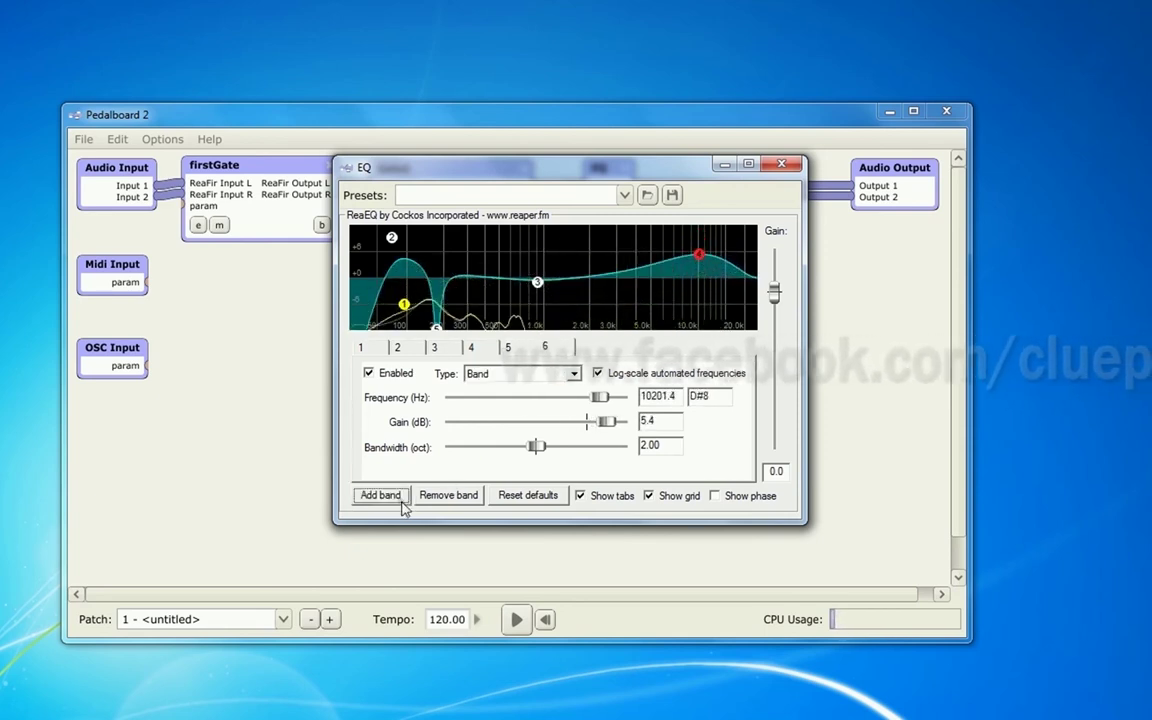
drag(519, 277, 652, 298)
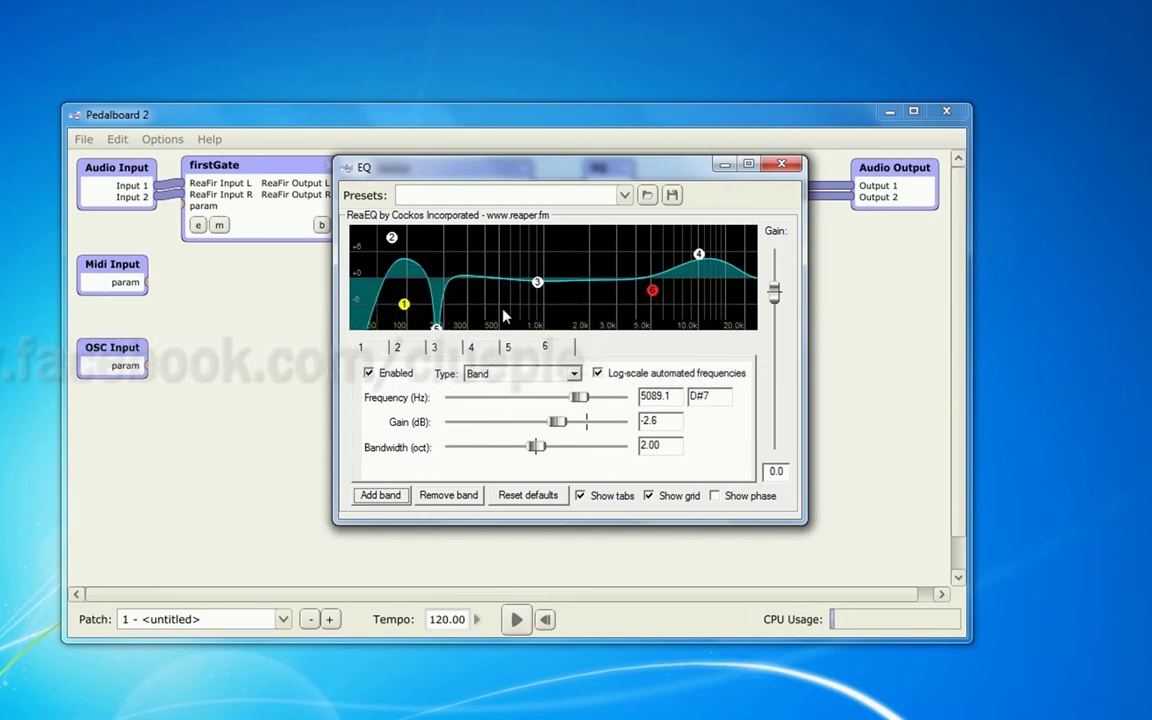
Shift the band 5 notch to about 159.6 Hz, and make band 6 a 0.33-octave Notch at about 7910 Hz.
click(437, 329)
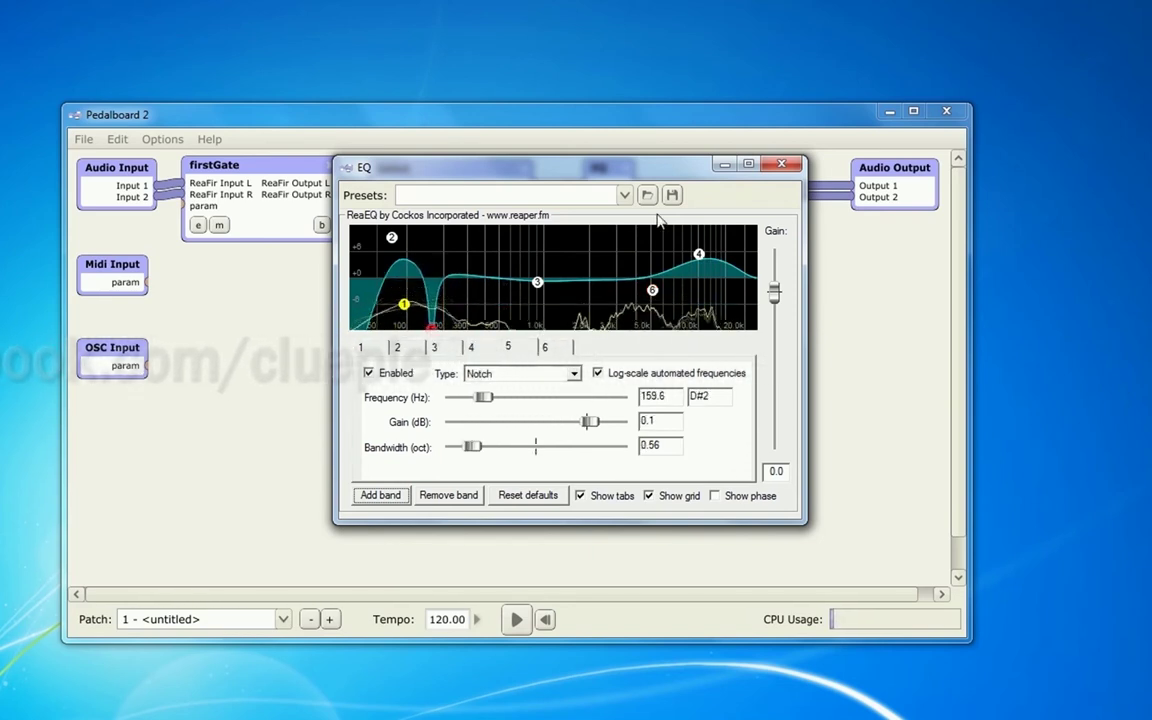
click(652, 292)
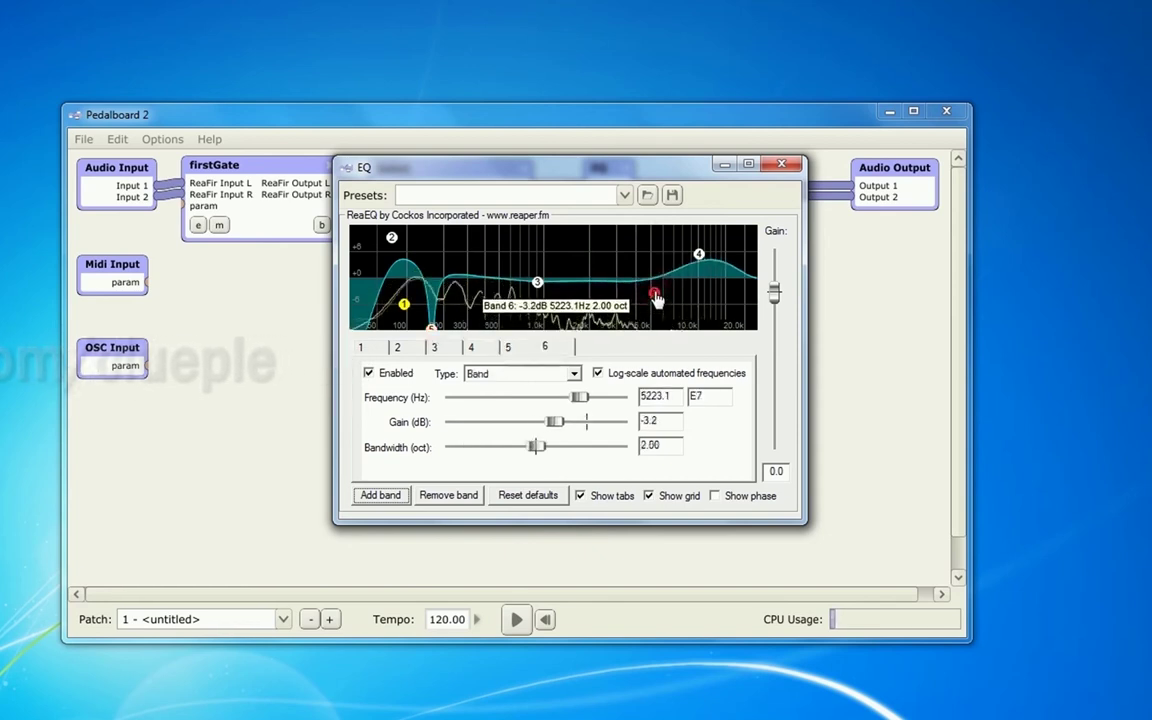
click(520, 374)
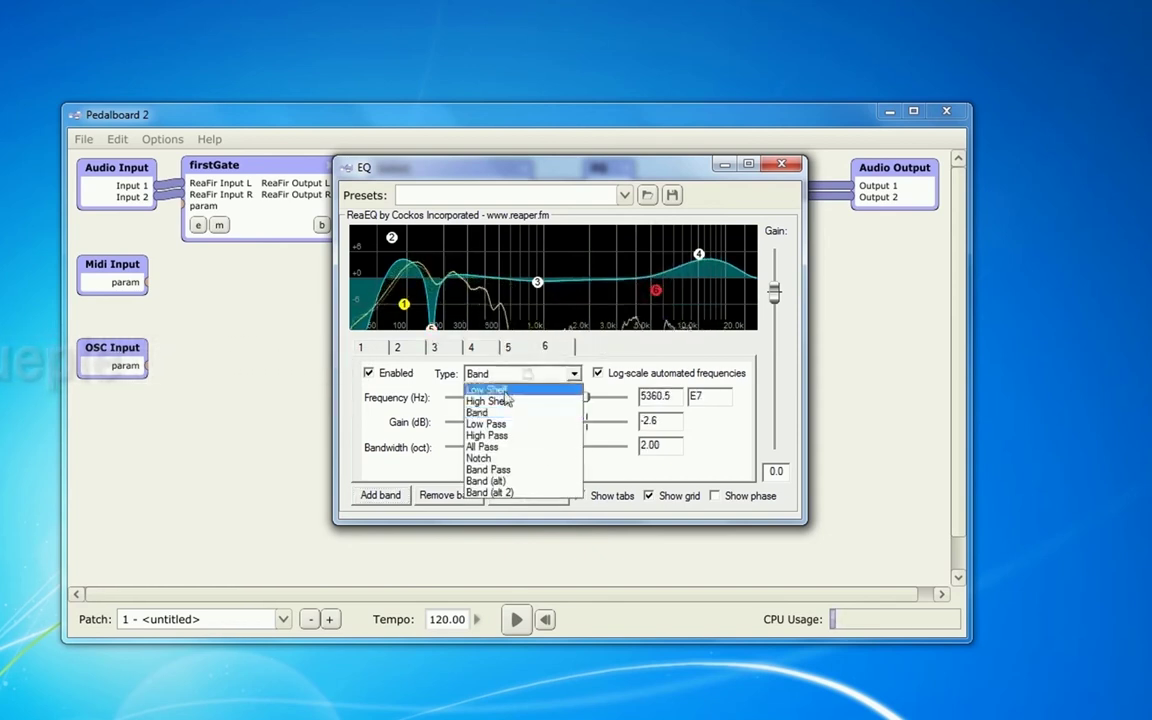
click(497, 460)
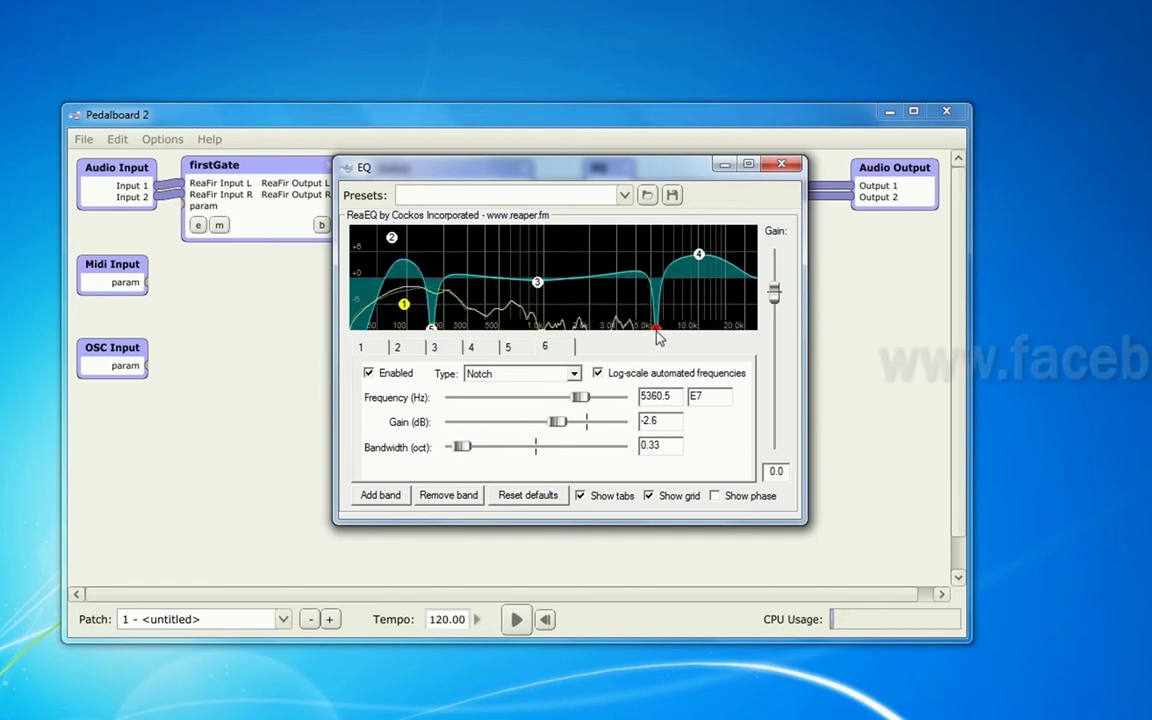
drag(657, 333, 684, 334)
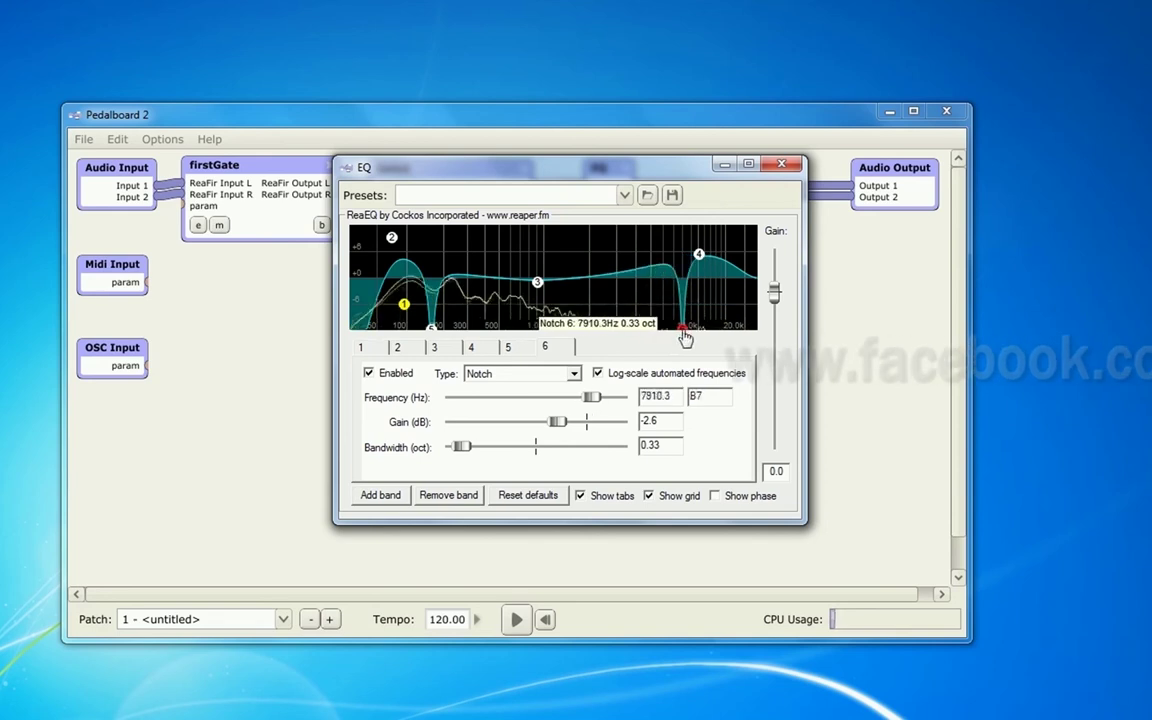
Lower band 4's boost to 3.2 dB at about 10334 Hz and close the EQ editor.
mouse_move(699, 256)
mouse_down()
mouse_move(714, 279)
mouse_move(722, 258)
mouse_move(729, 266)
mouse_move(712, 253)
mouse_move(701, 267)
mouse_up()
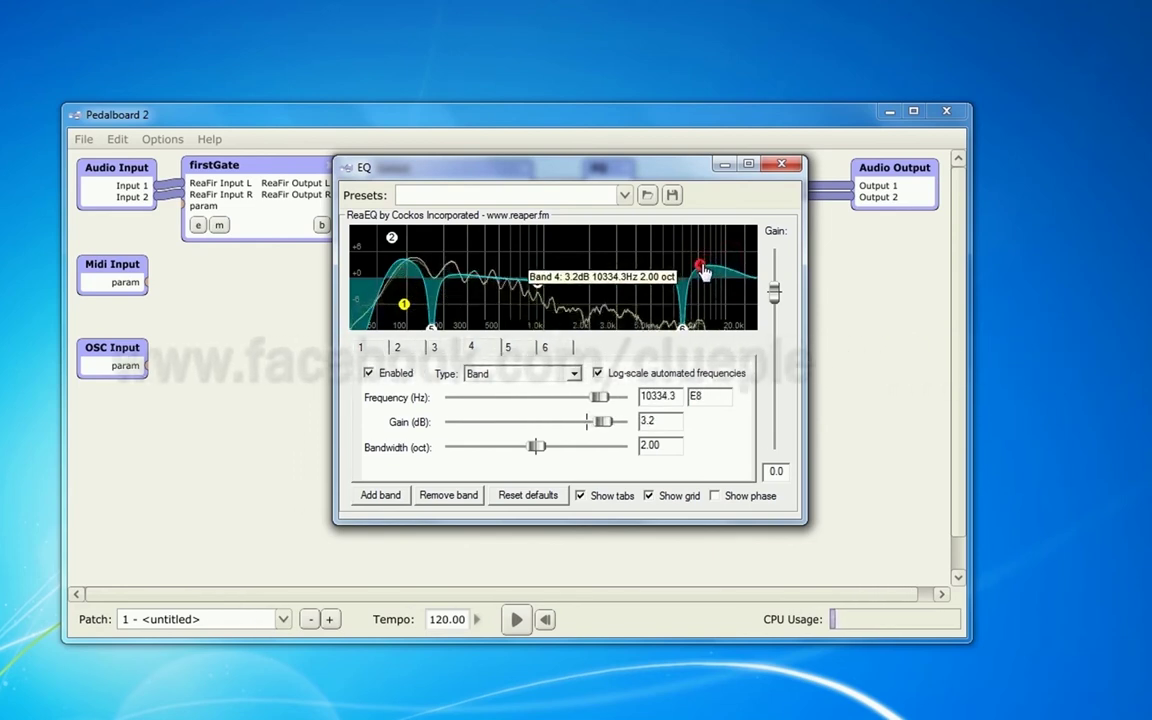
click(781, 163)
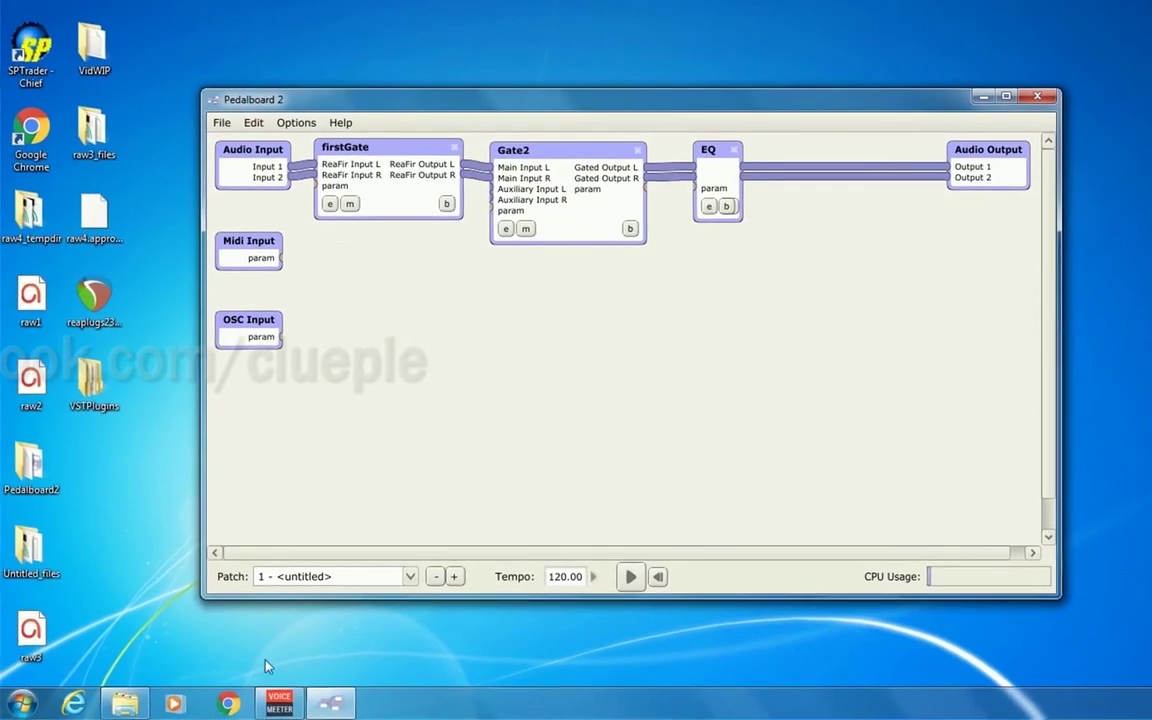
right_click(229, 704)
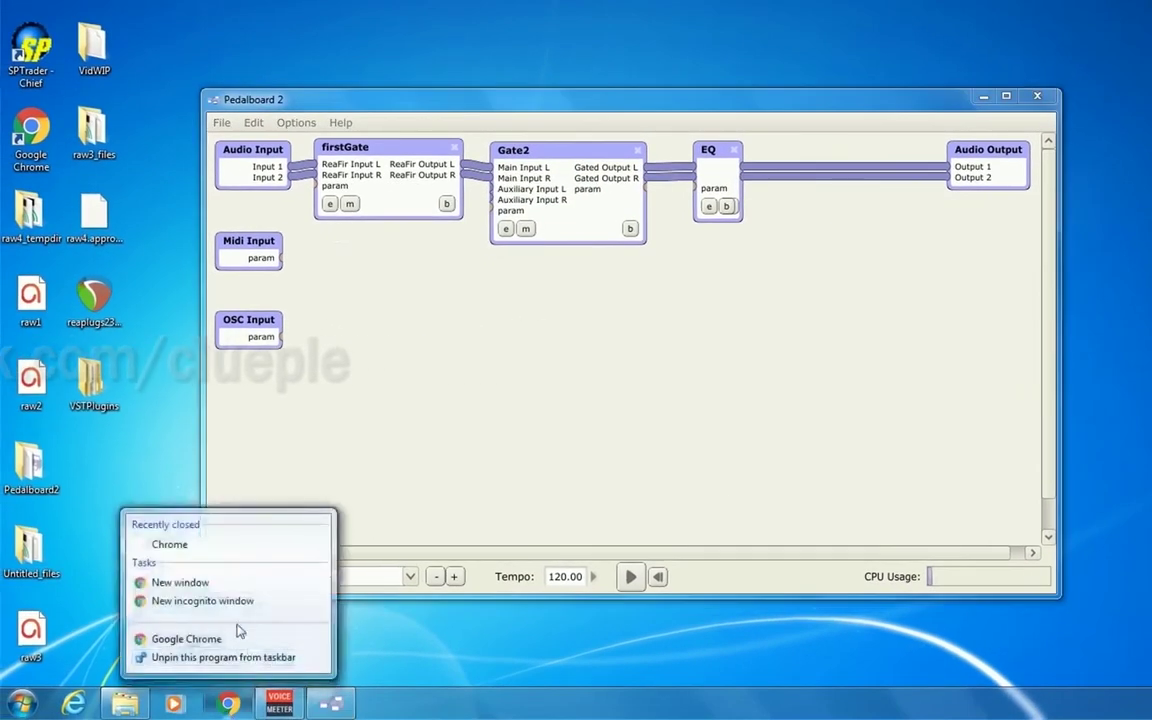
click(214, 603)
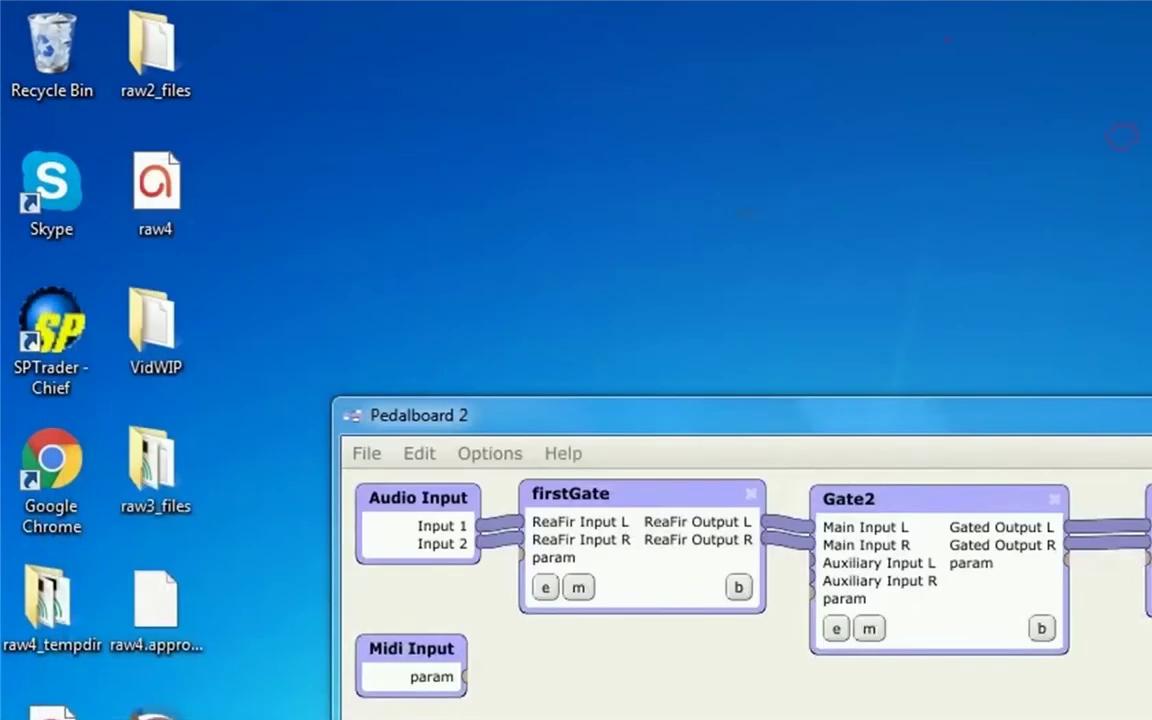
right_click(1013, 688)
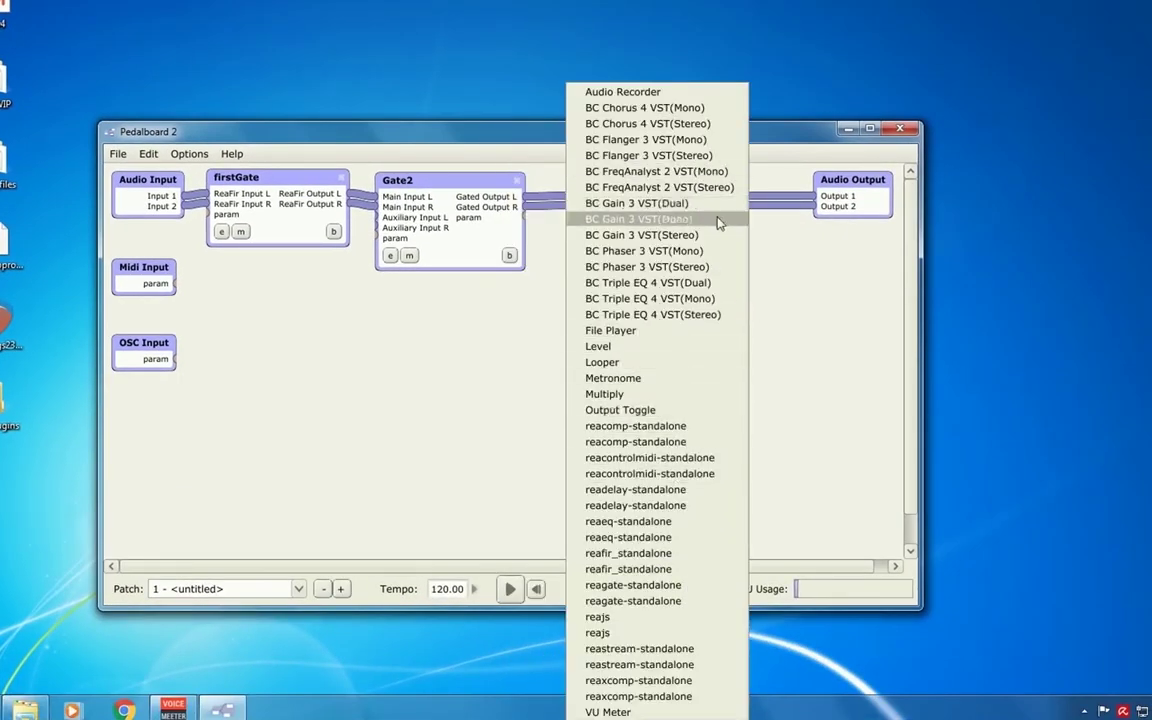
click(796, 287)
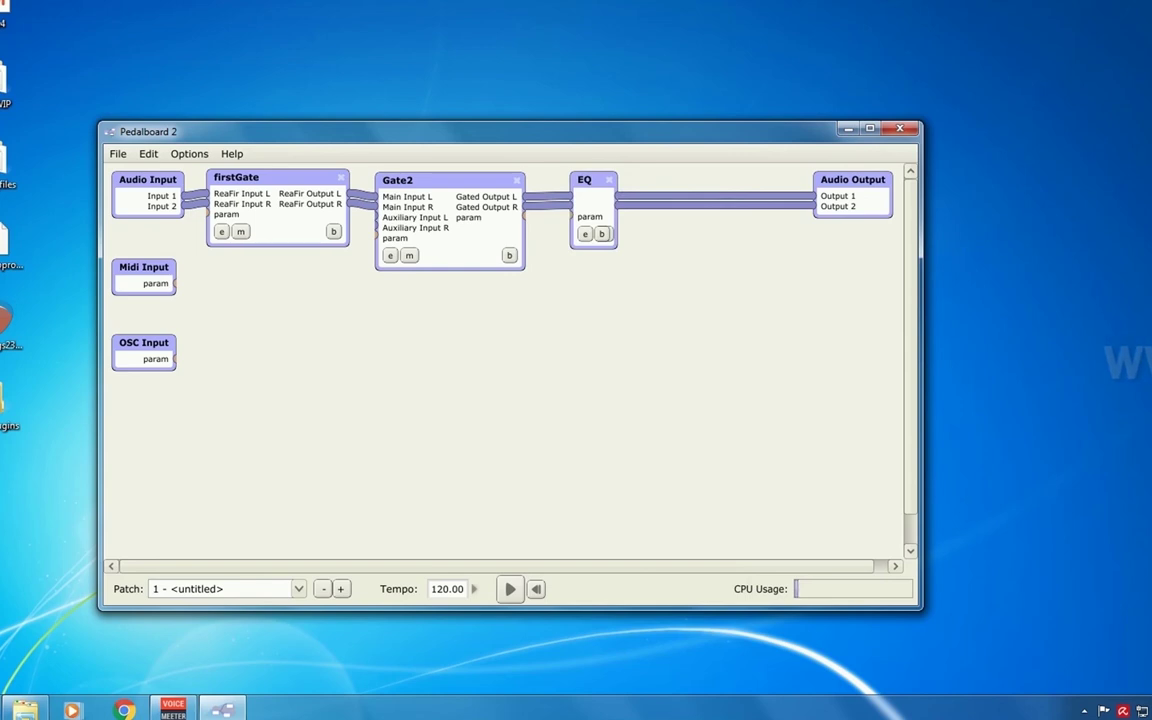
Search the web for easylimiter in a new incognito Chrome window and open SaschArt's EasyLimiter plugin page.
right_click(124, 708)
click(110, 607)
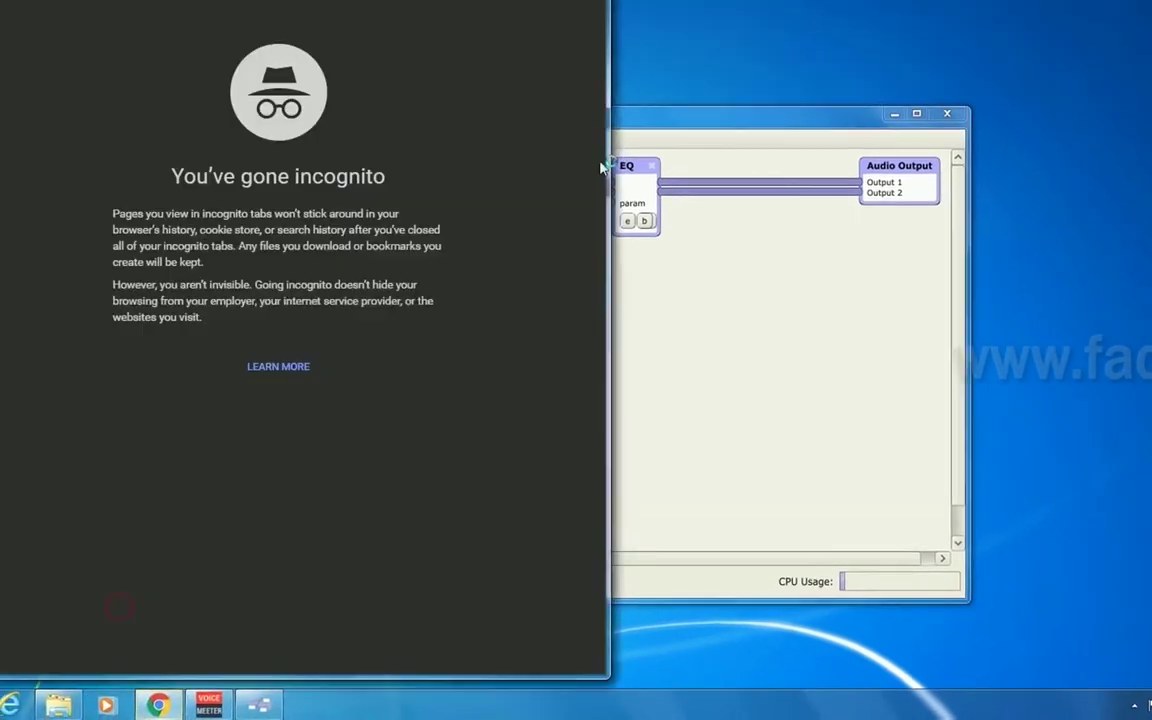
text(easylimiter)
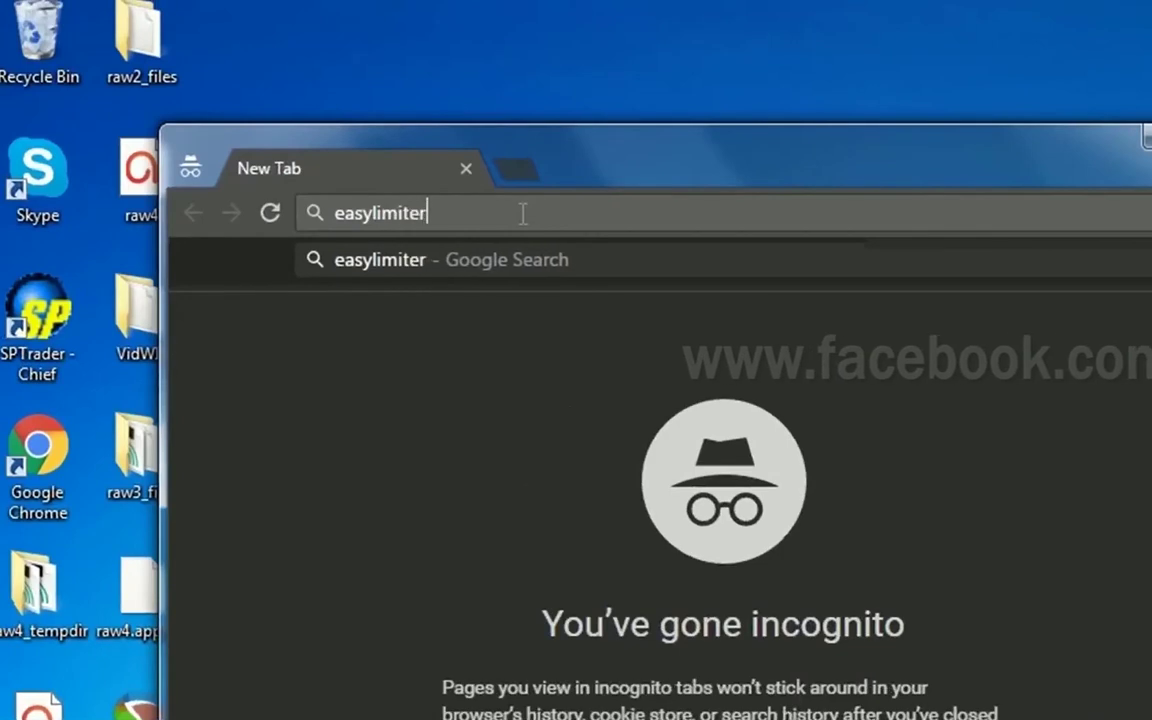
key(Return)
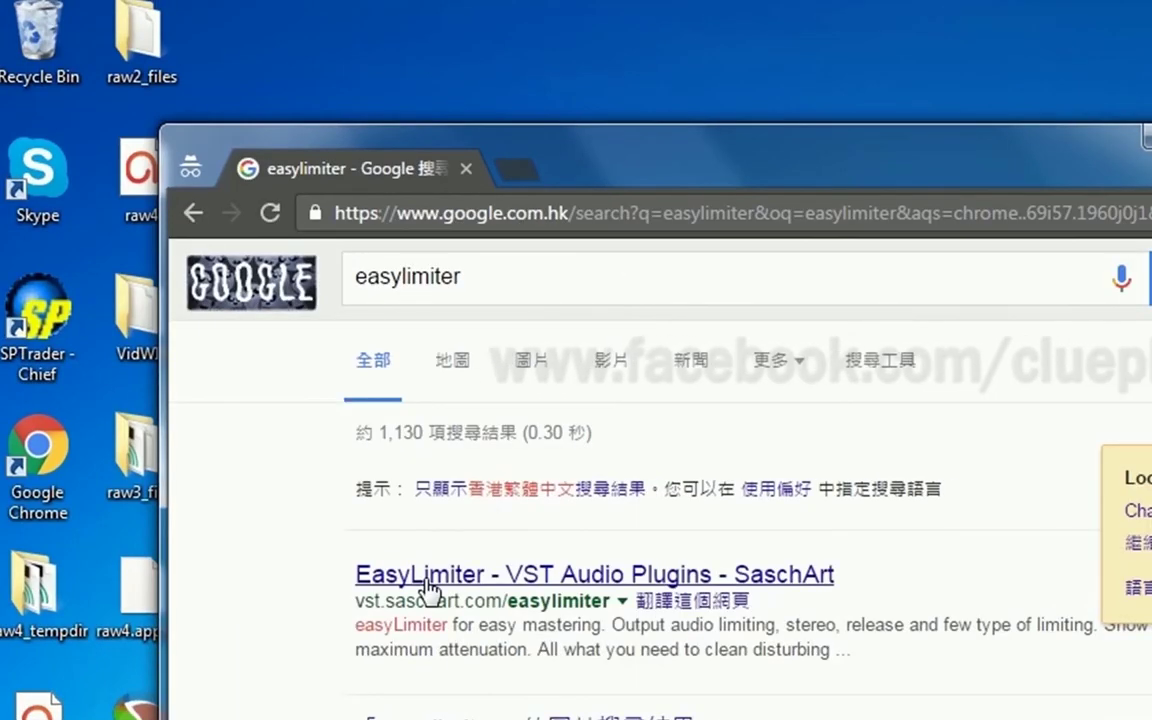
click(426, 578)
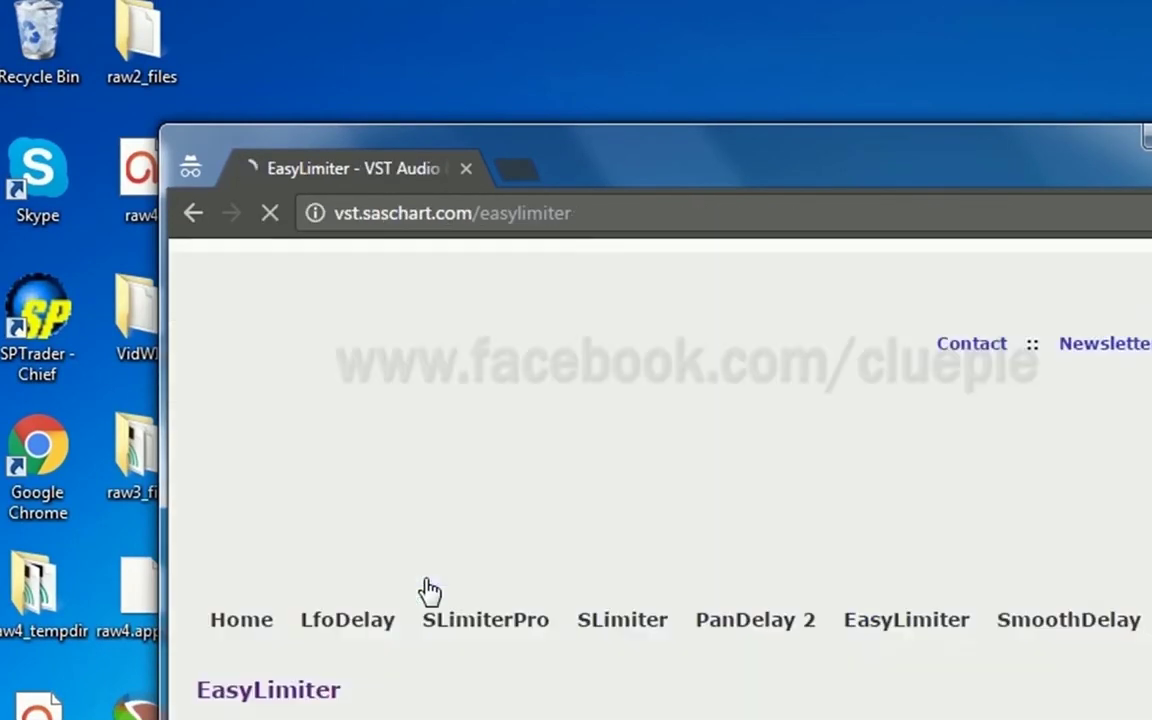
scroll(920, 643, down, 5)
scroll(453, 268, down, 3)
scroll(432, 265, up, 6)
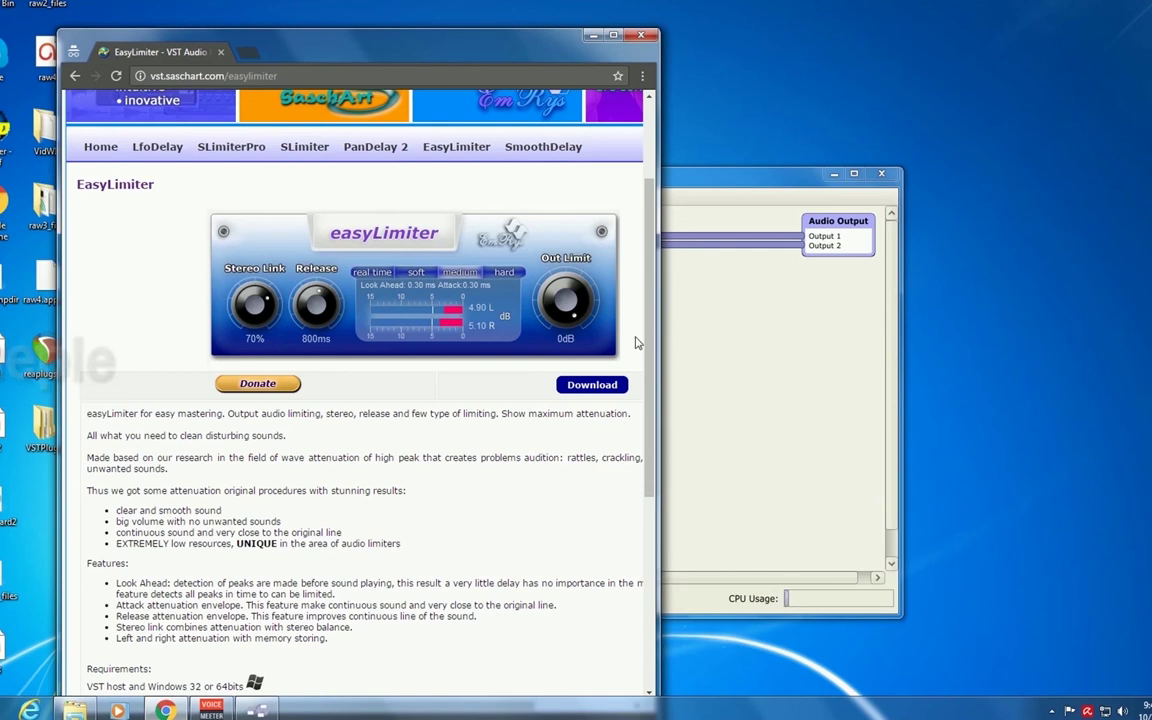
Switch back to Pedalboard 2 and review the ReaEQ curve in the EQ plugin's editor.
click(700, 273)
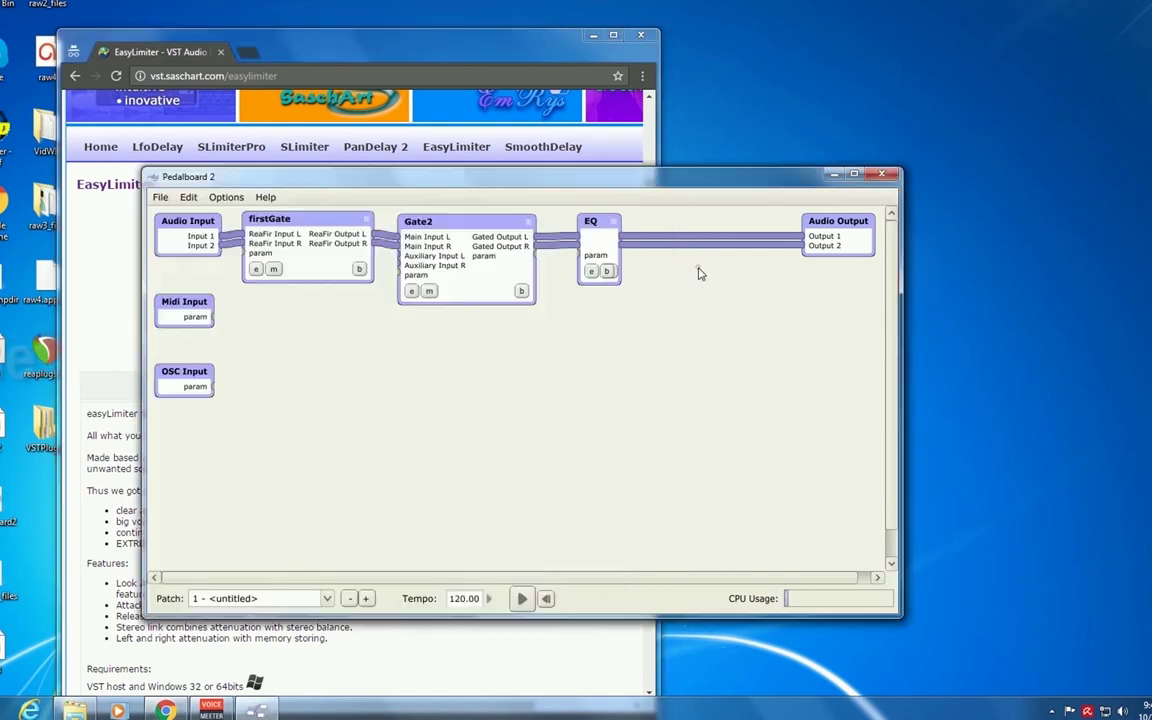
click(590, 272)
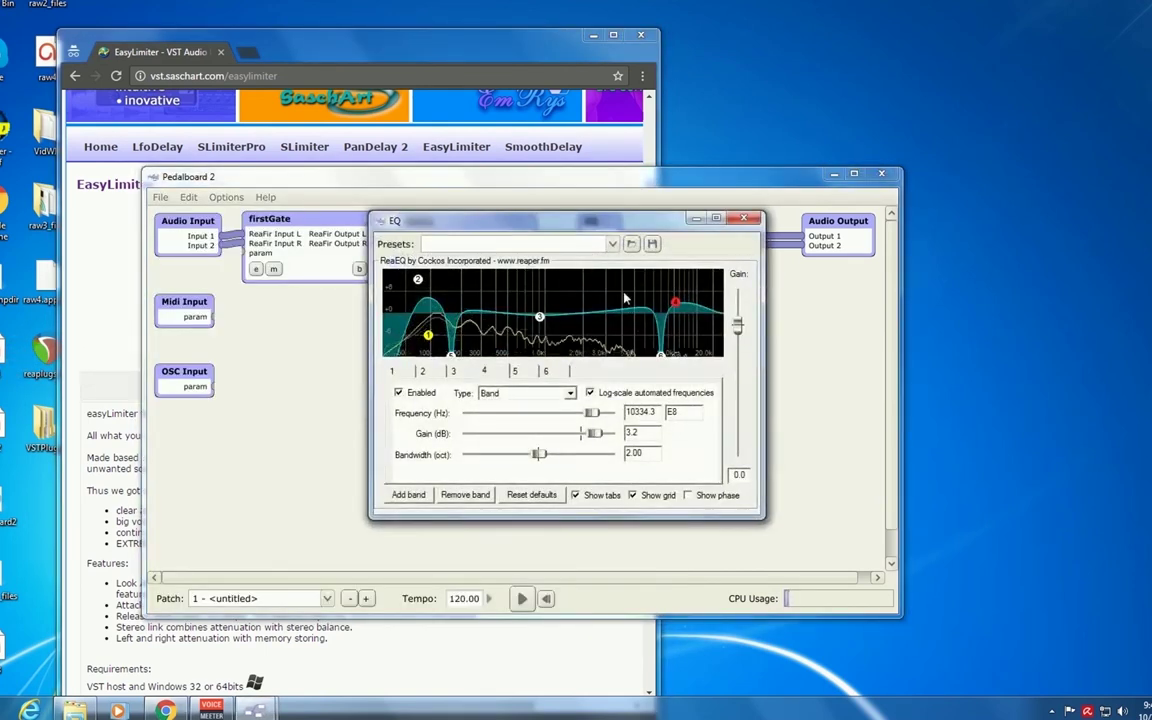
click(745, 219)
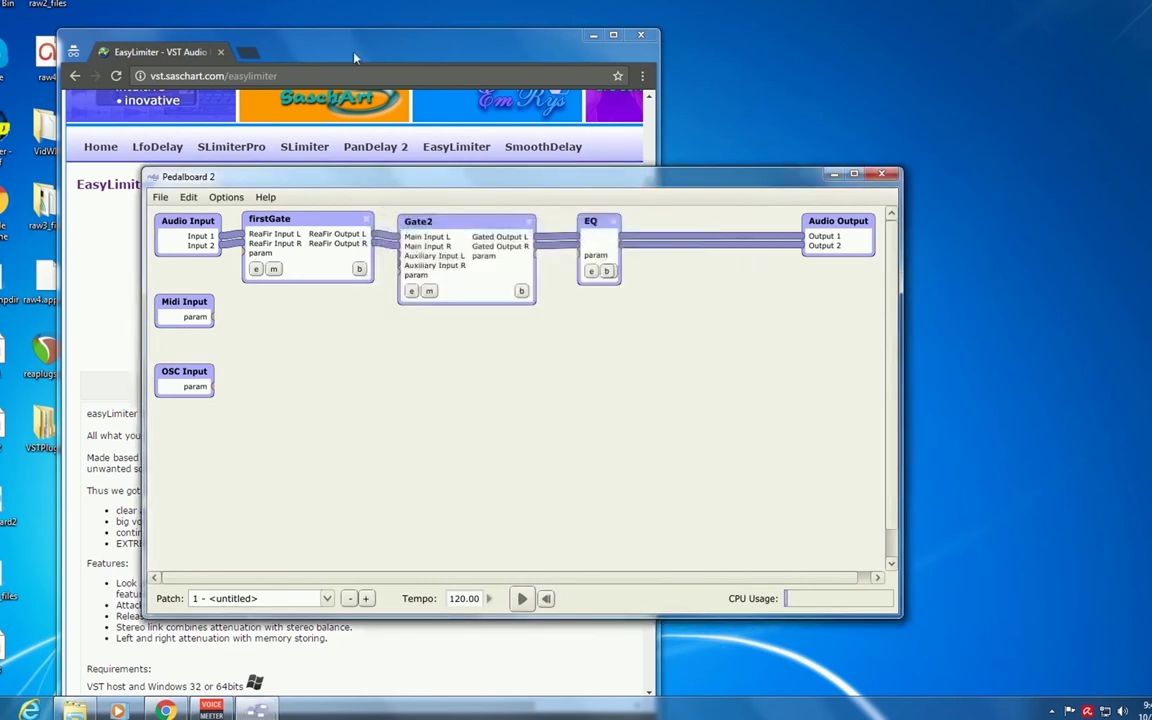
Download the EasyLimiter ZIP from the plugin page and delete the duplicate copy in the Downloads folder.
drag(318, 46, 288, 25)
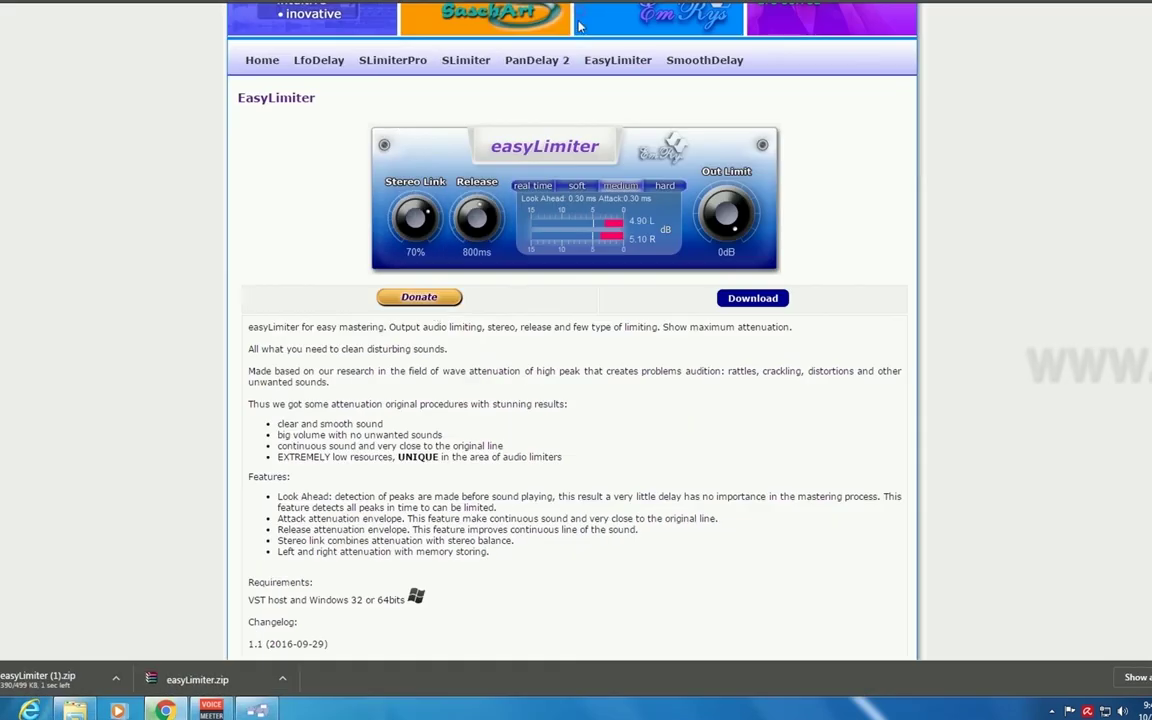
click(123, 682)
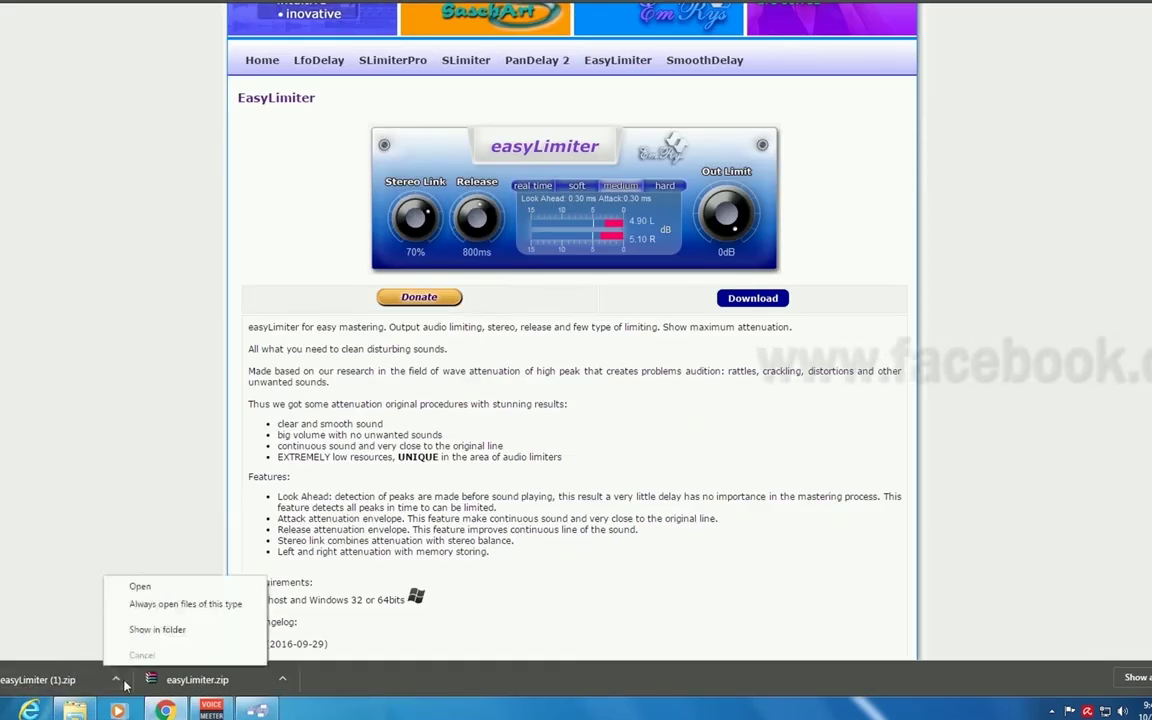
click(145, 625)
key(Delete)
key(Return)
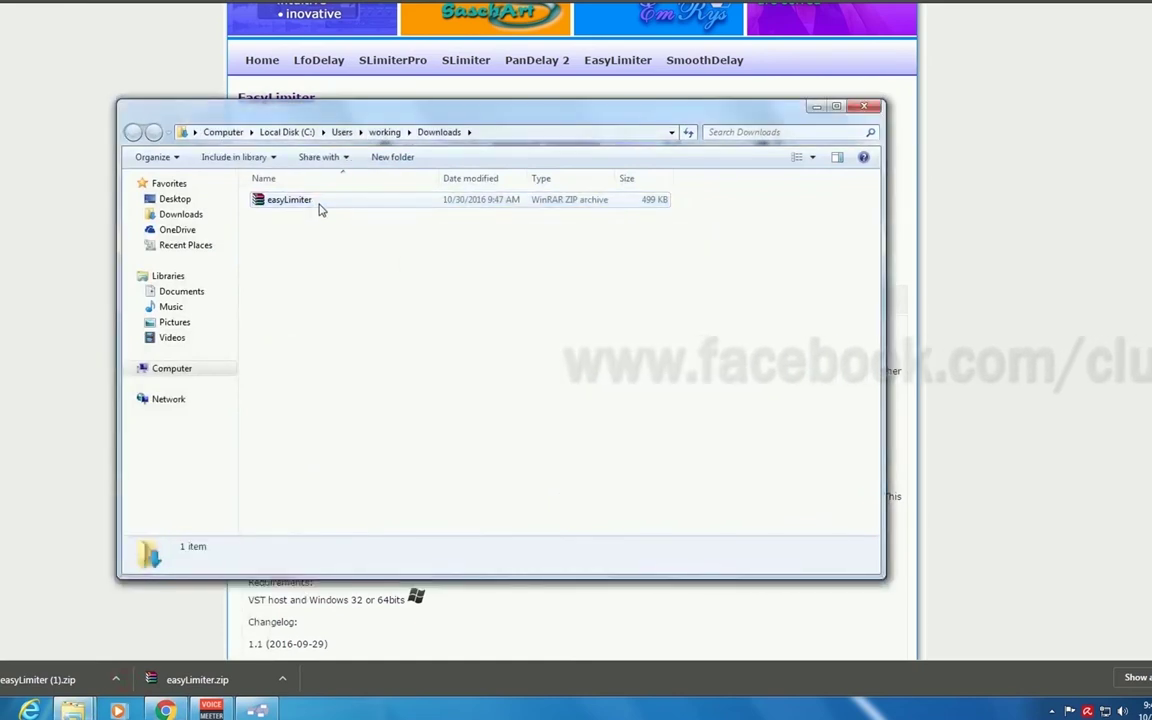
Move the easyLimiter archive from Downloads to the desktop, and close the folder and browser windows.
click(283, 207)
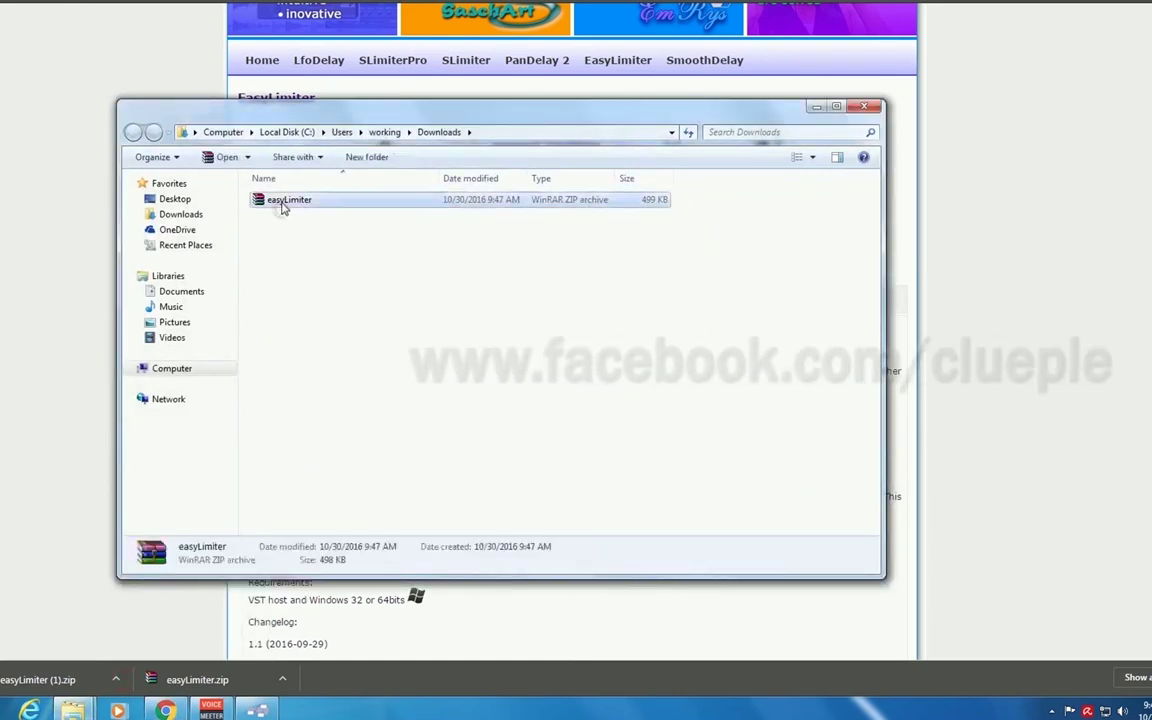
click(866, 106)
key(super+Down)
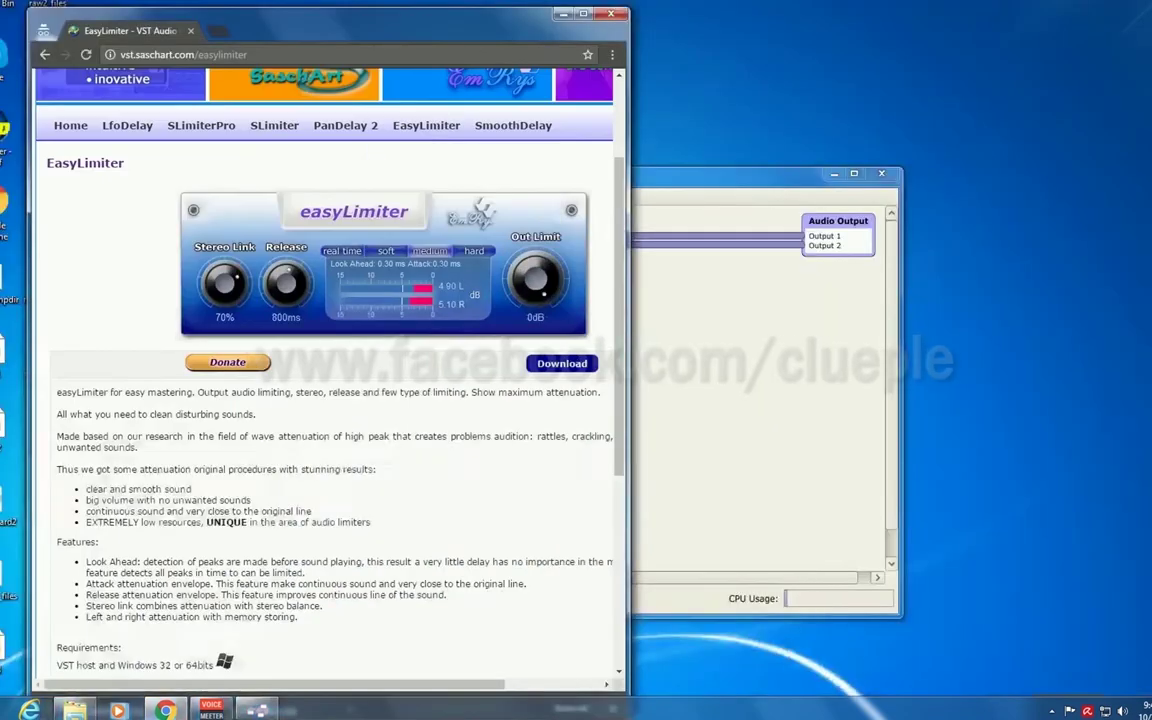
click(611, 14)
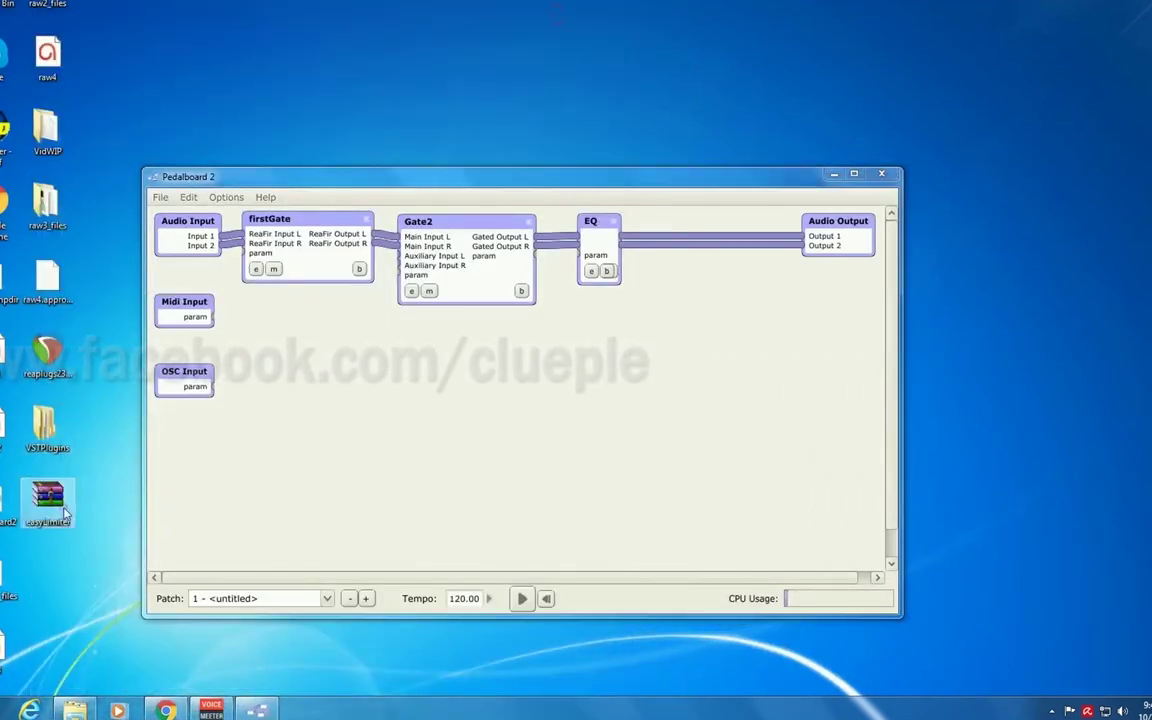
Create a folder named easyLimiter inside the 64_bit folder of the desktop's VSTPlugins folder.
double_click(48, 495)
key(Escape)
click(62, 436)
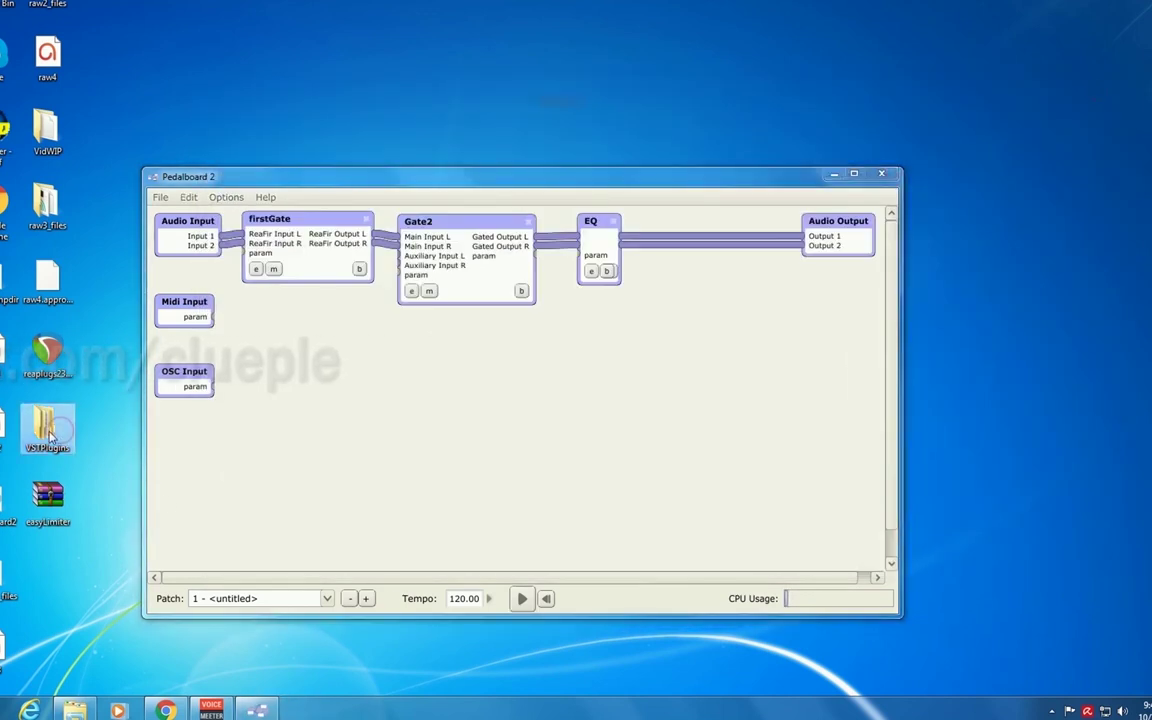
double_click(48, 432)
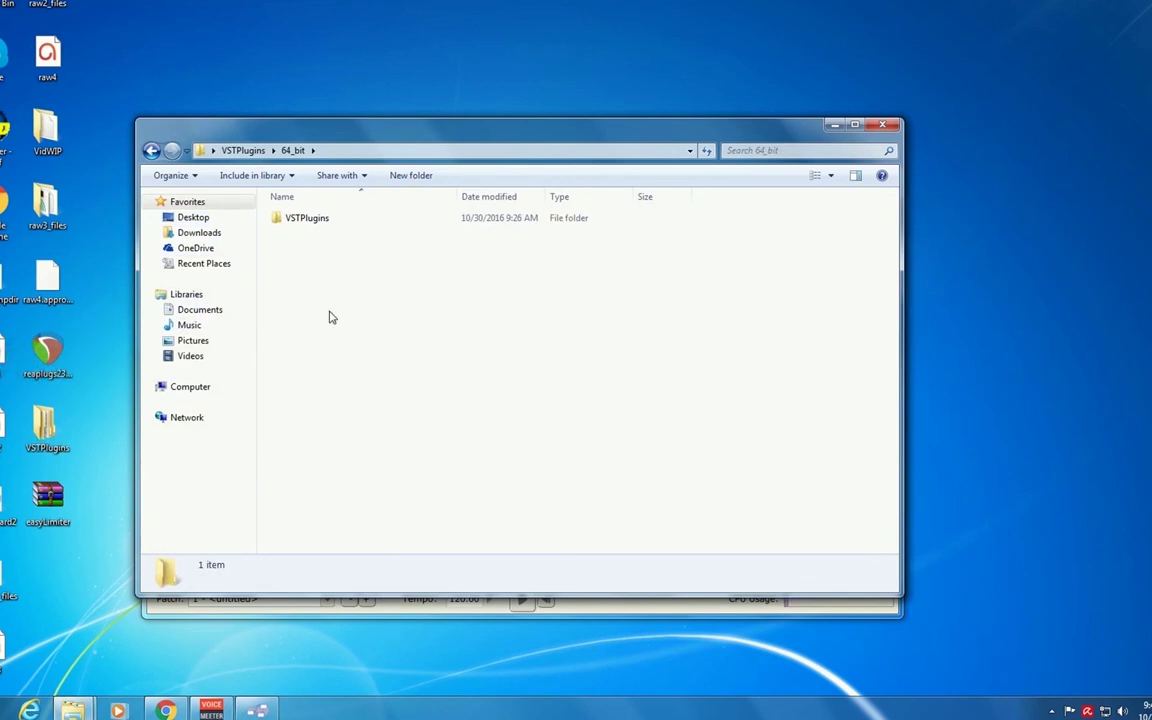
right_click(292, 269)
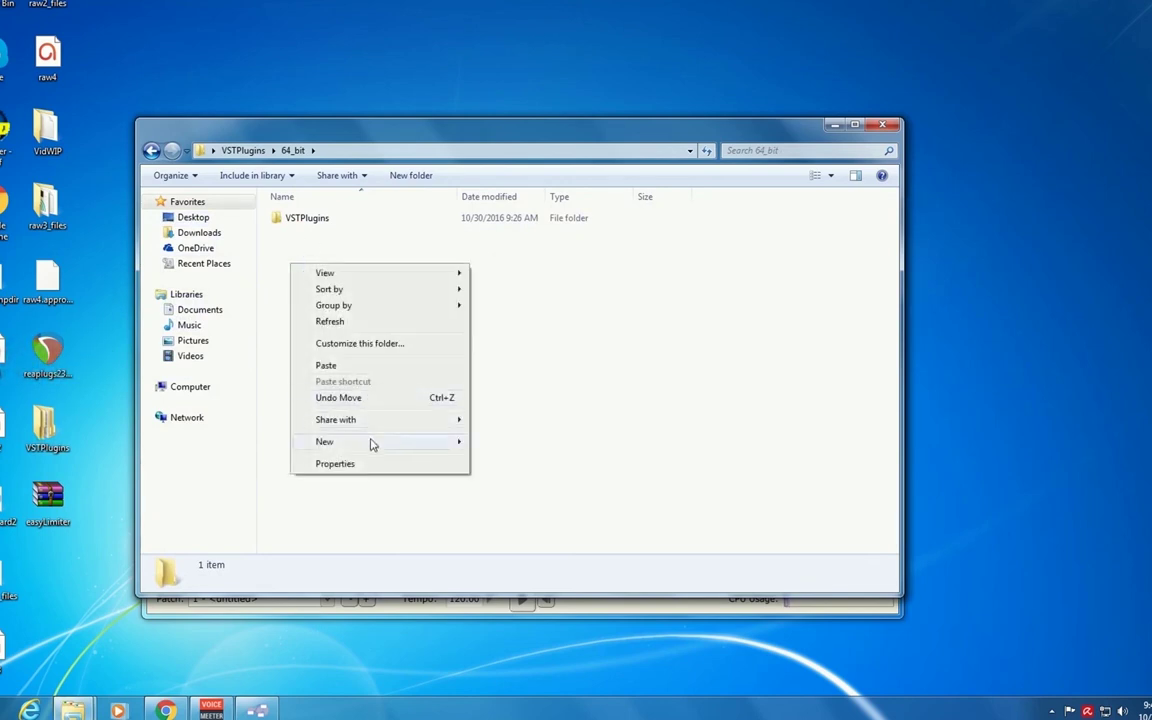
mouse_move(372, 444)
click(505, 442)
text(easyLimiter)
key(Return)
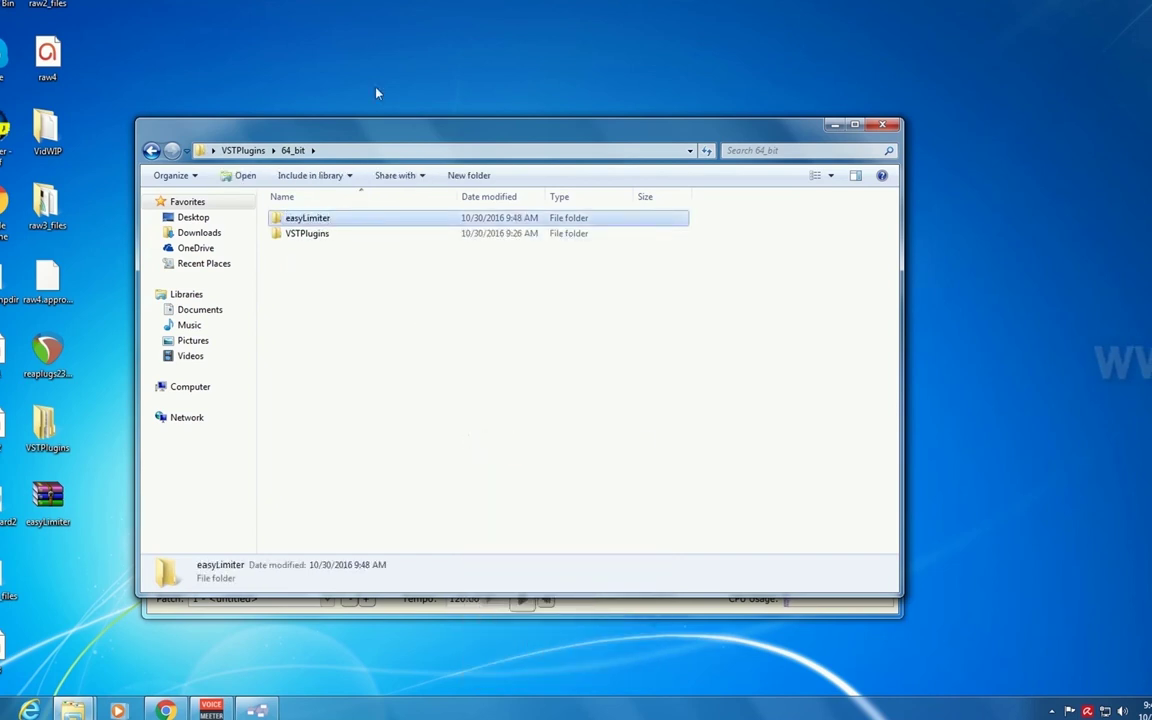
Extract both DLL files from the desktop's easyLimiter archive into the easyLimiter folder under VSTPlugins\64_bit.
double_click(63, 490)
click(292, 242)
shift+click(255, 233)
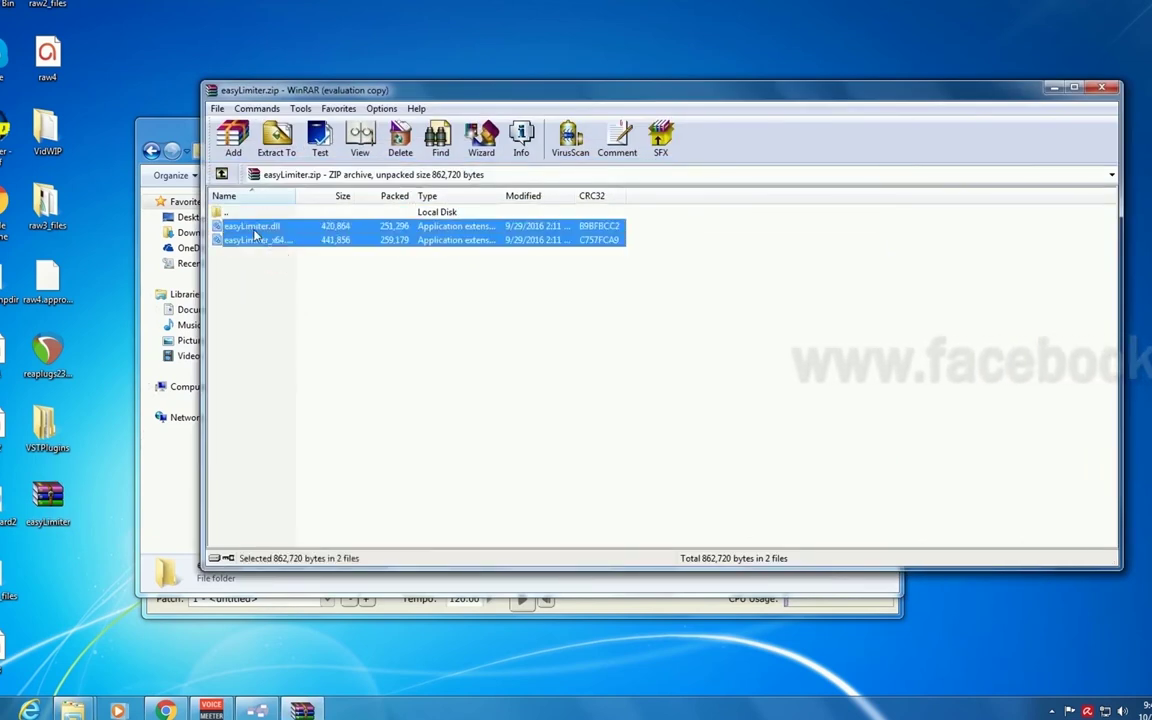
click(276, 135)
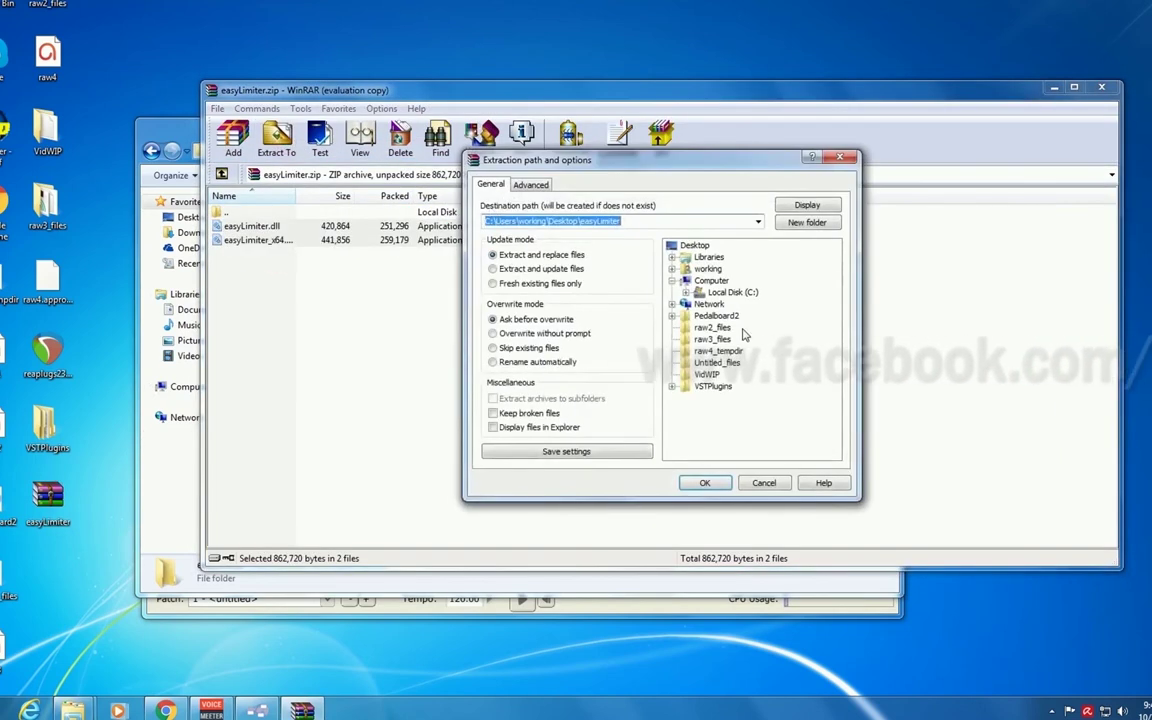
click(715, 387)
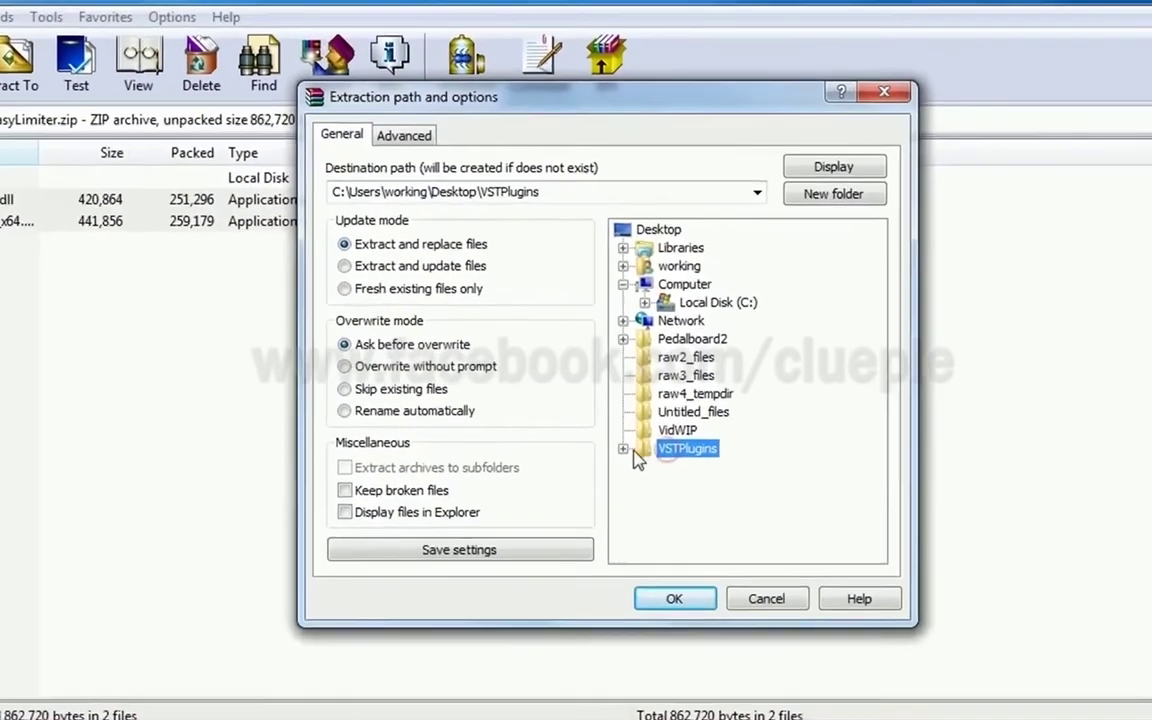
click(655, 408)
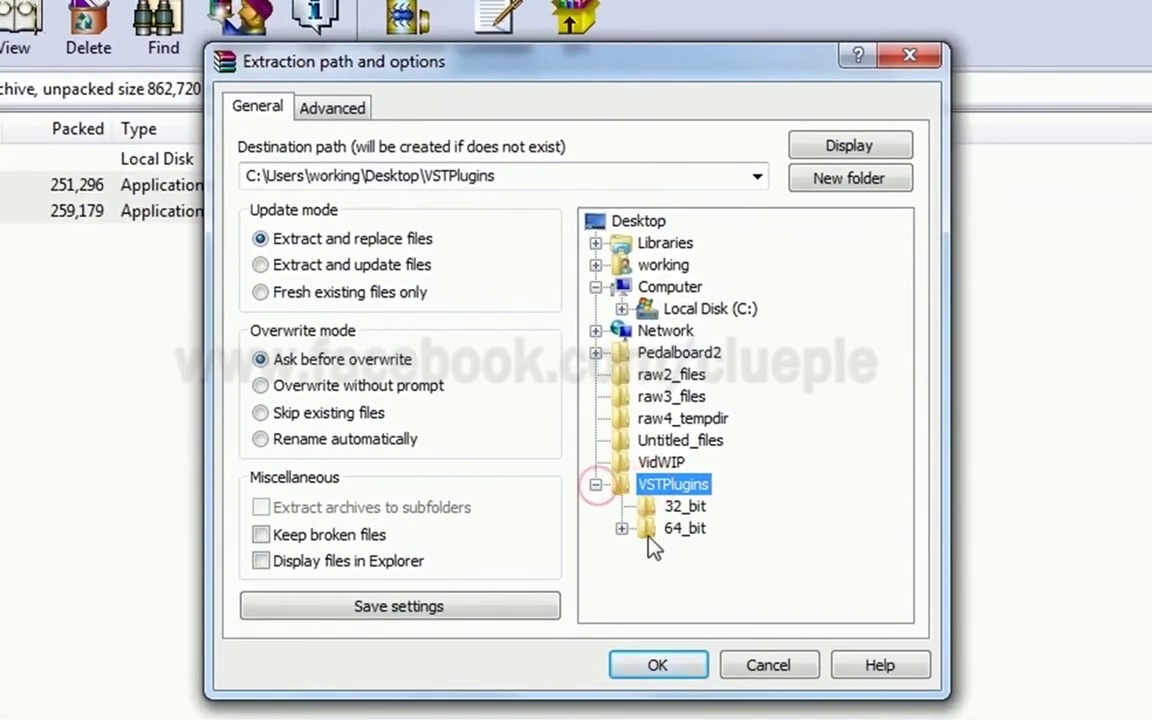
click(672, 435)
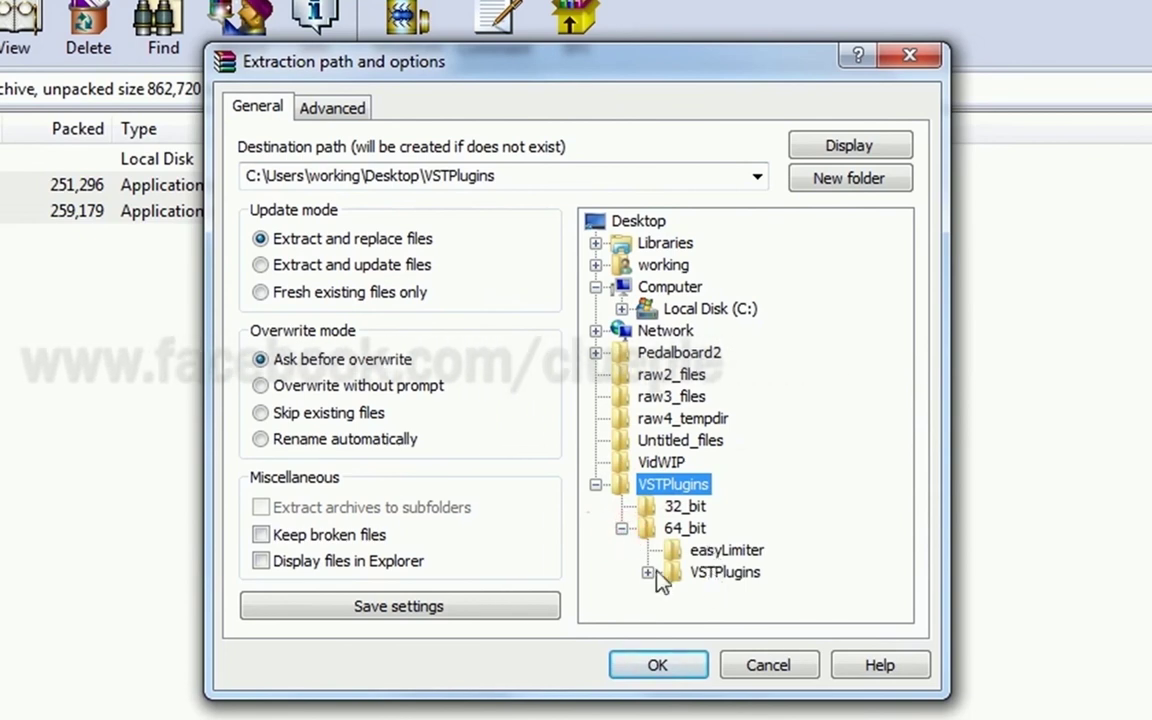
click(648, 572)
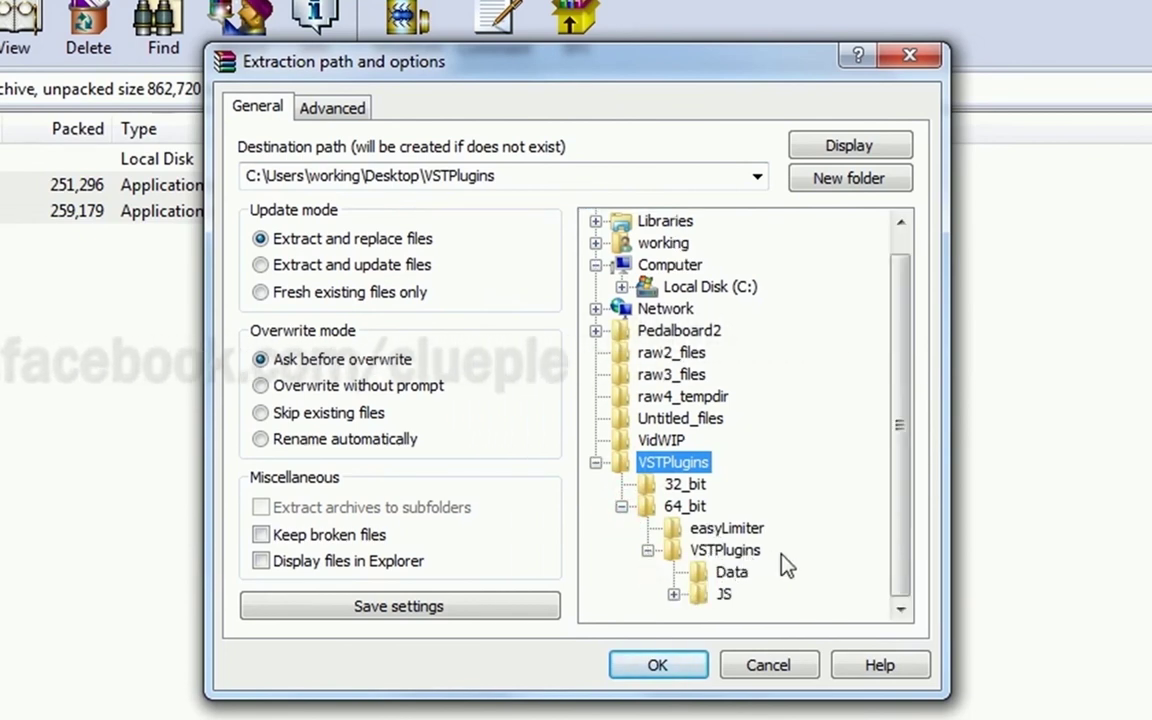
click(648, 550)
click(727, 551)
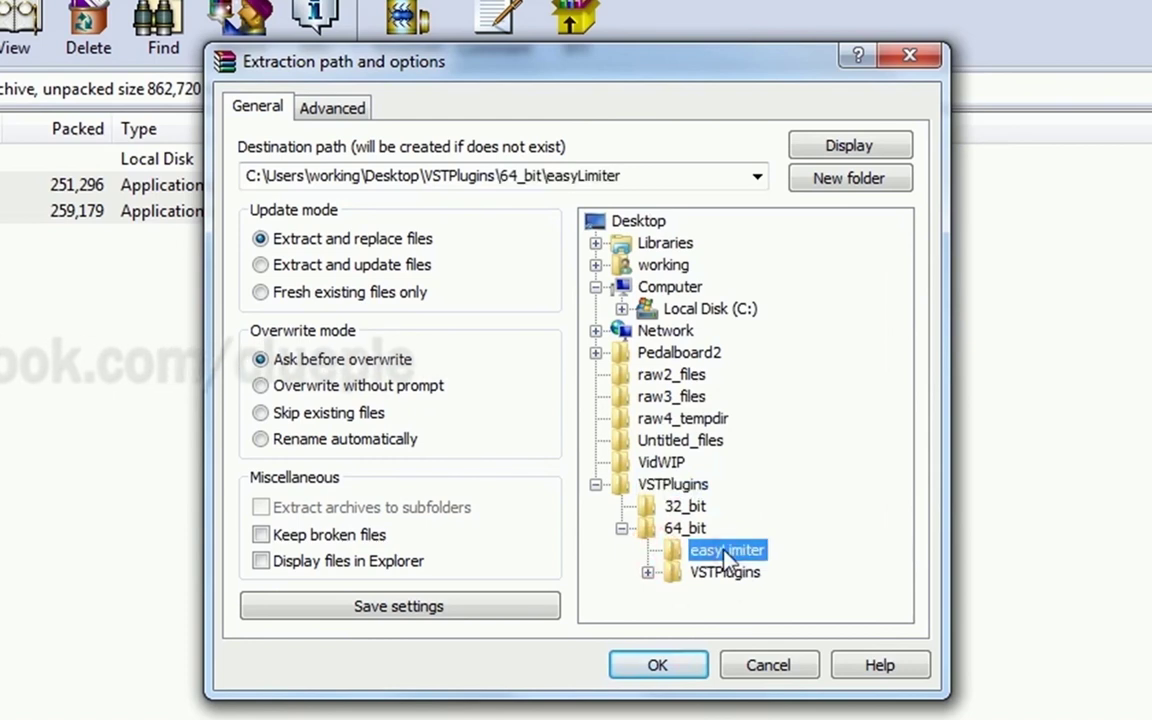
click(657, 663)
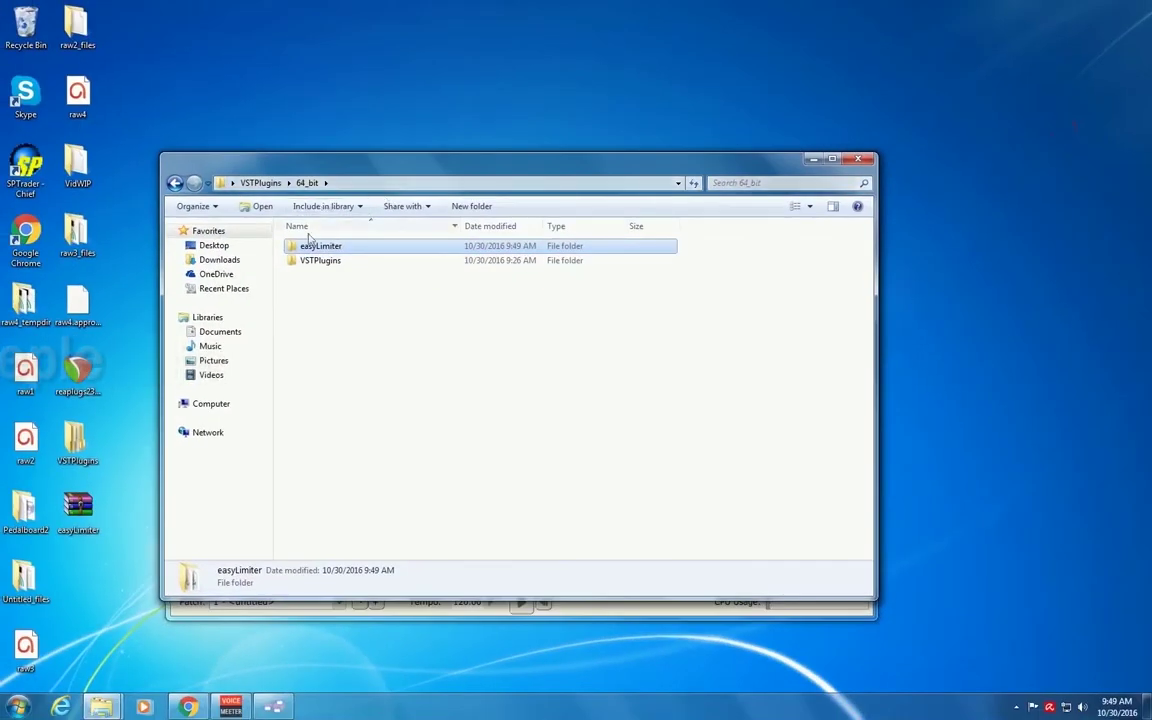
Reopen the VSTPlugins folder from the desktop and copy easyLimiter.dll from the easyLimiter folder inside 64_bit.
click(868, 159)
double_click(77, 440)
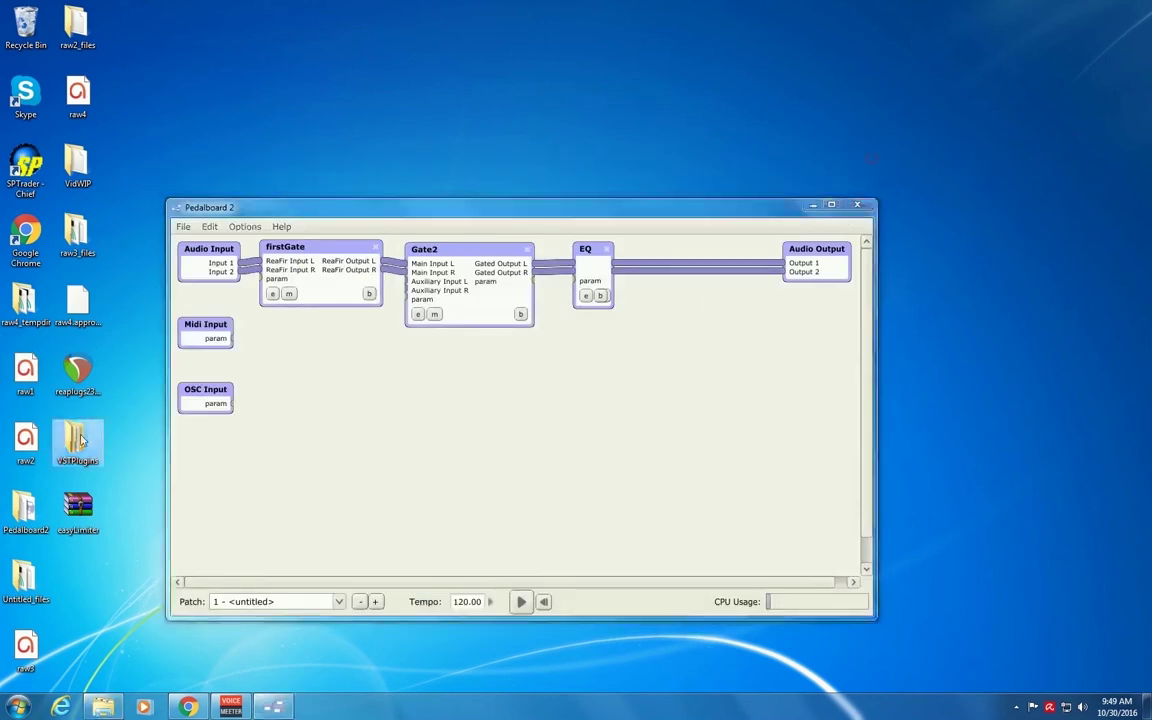
double_click(310, 260)
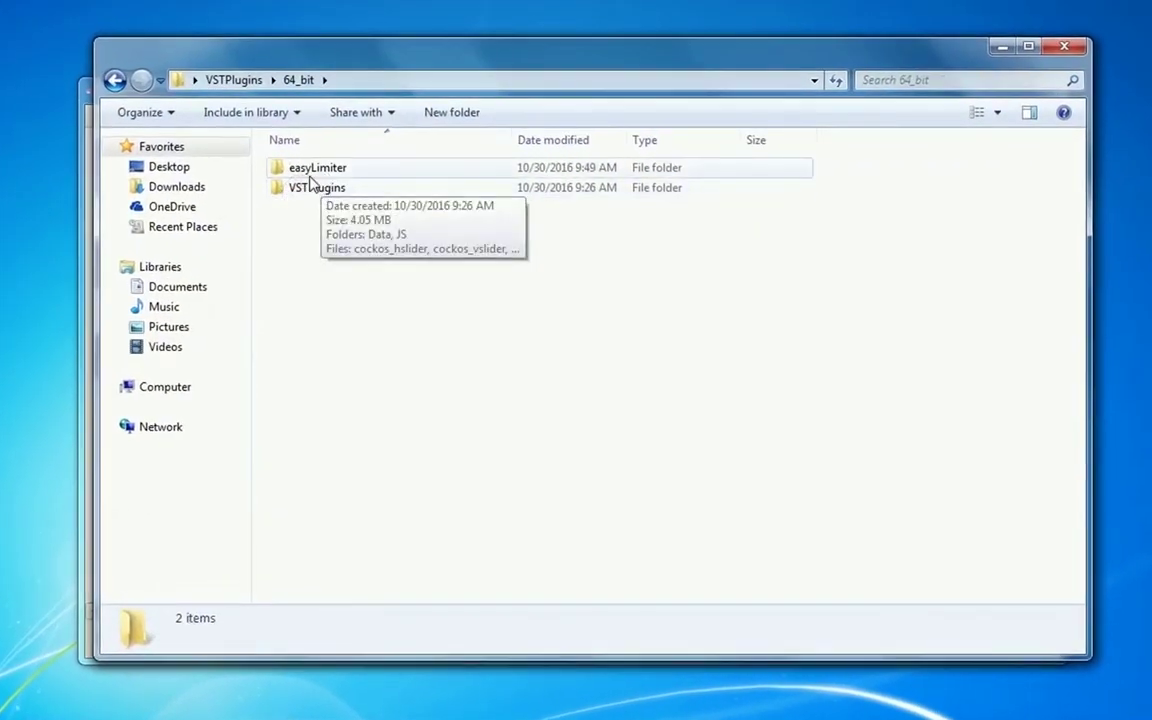
click(362, 175)
double_click(330, 168)
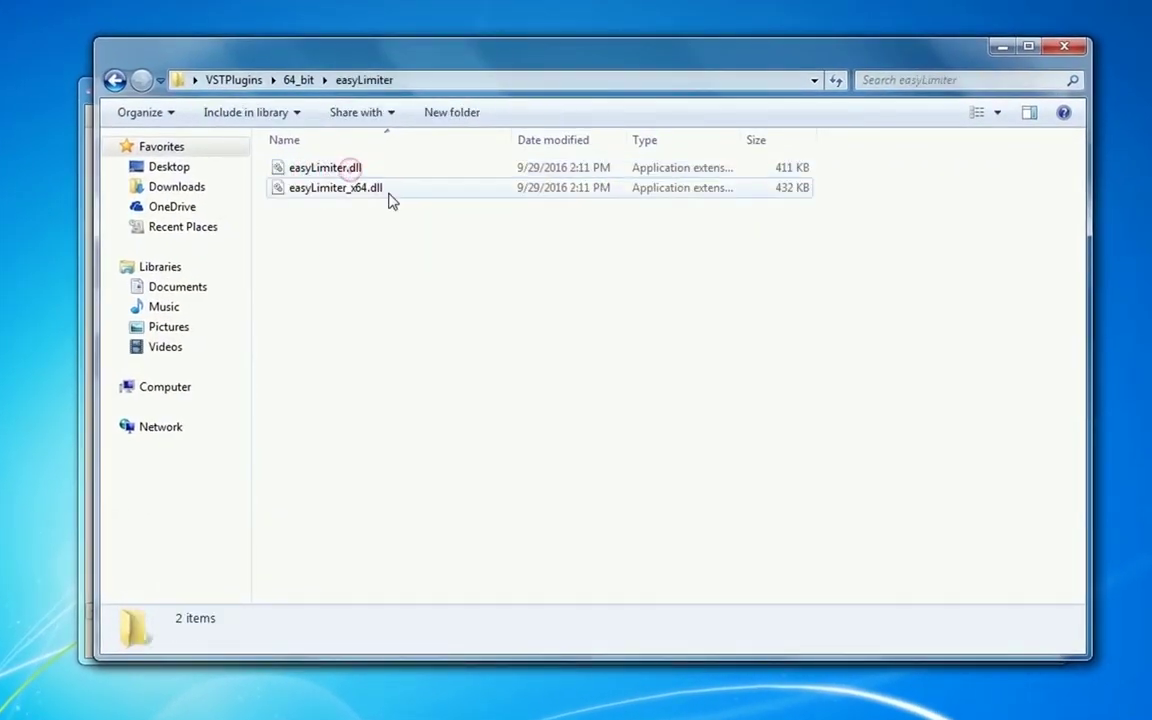
click(334, 170)
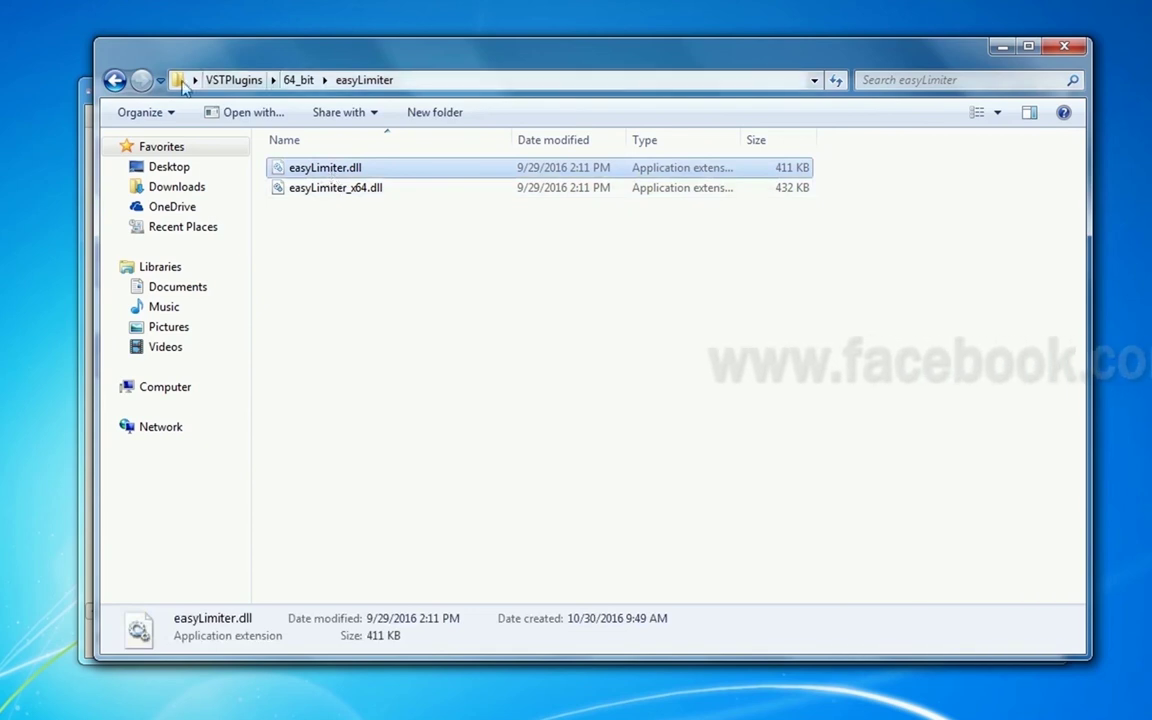
Create a folder named easyLimiter inside the 32_bit folder of VSTPlugins.
key(BackSpace)
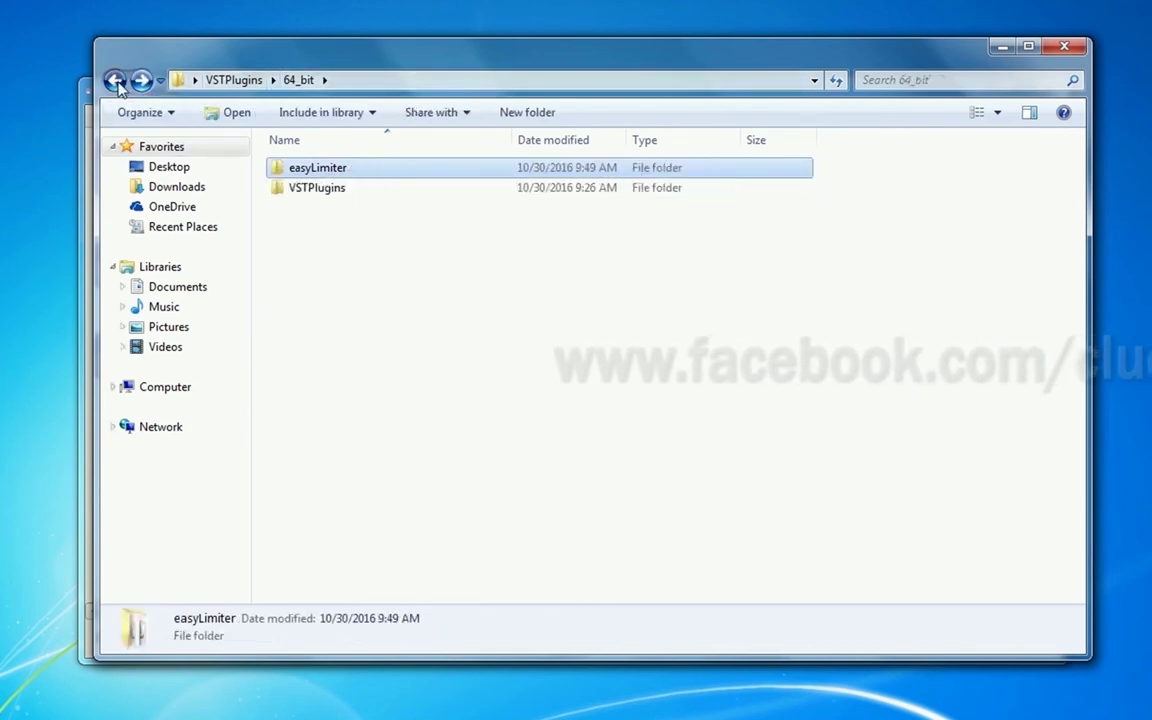
key(BackSpace)
double_click(322, 172)
right_click(357, 215)
mouse_move(464, 450)
click(628, 450)
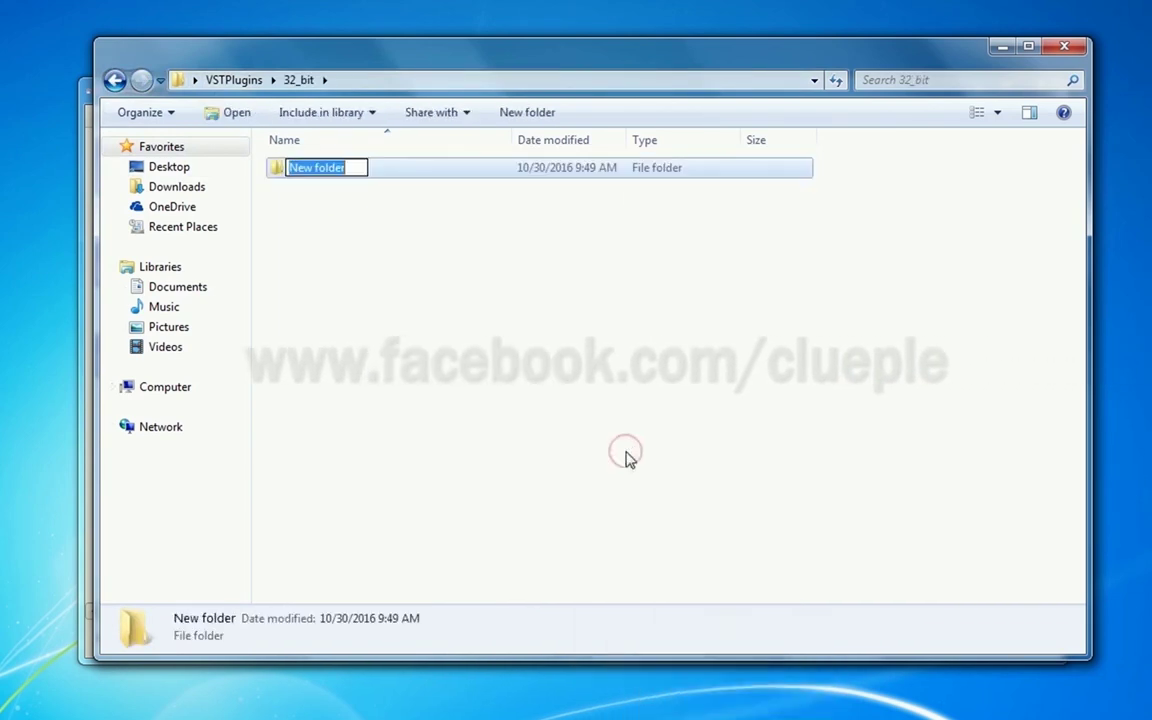
text(easyLimiter)
key(Return)
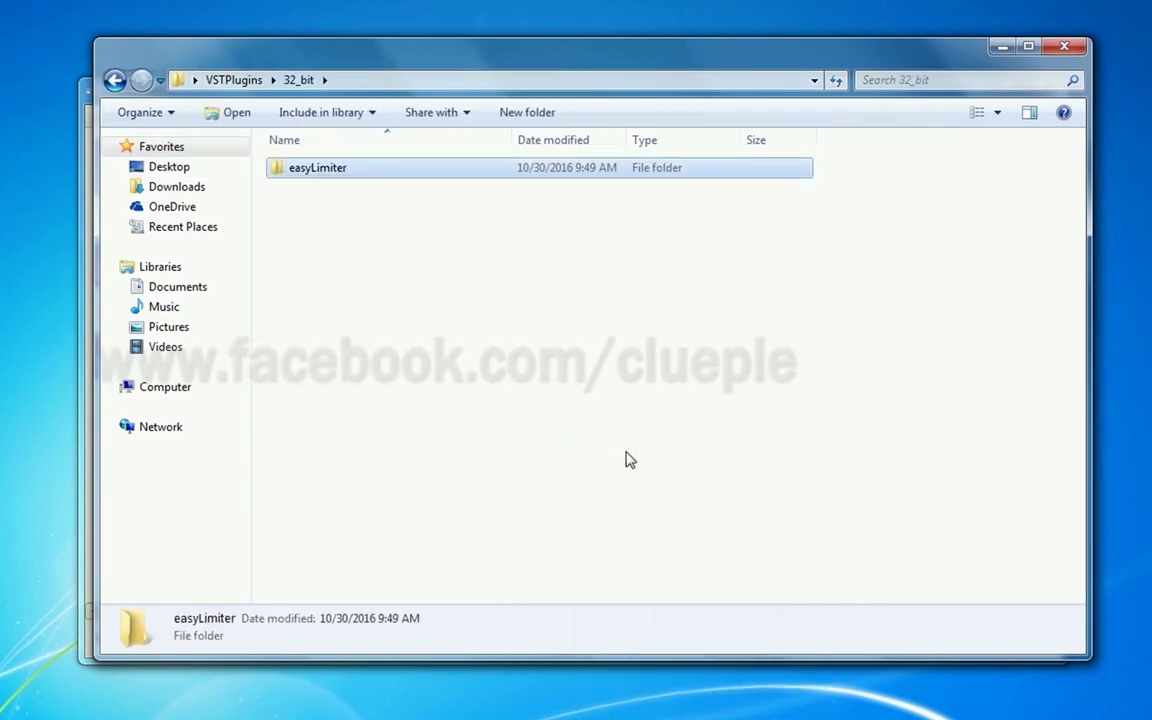
Paste easyLimiter.dll into the easyLimiter folder under 32_bit, and close the folder window.
double_click(355, 170)
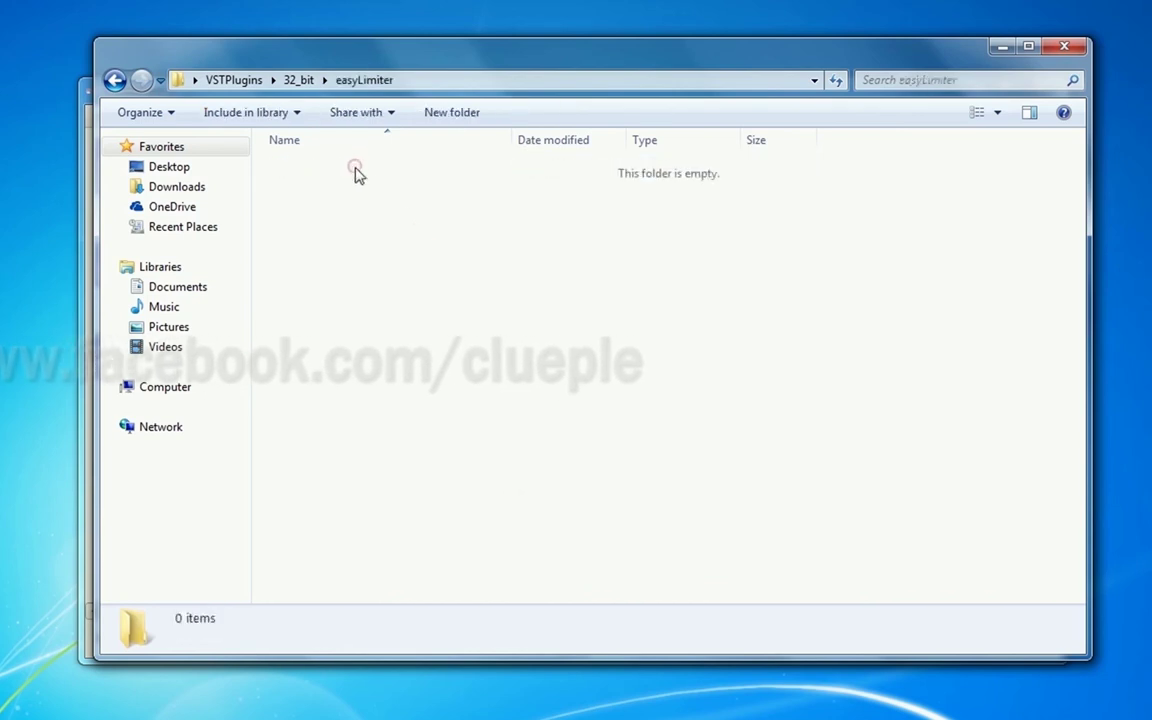
click(419, 227)
key(ctrl+v)
click(418, 227)
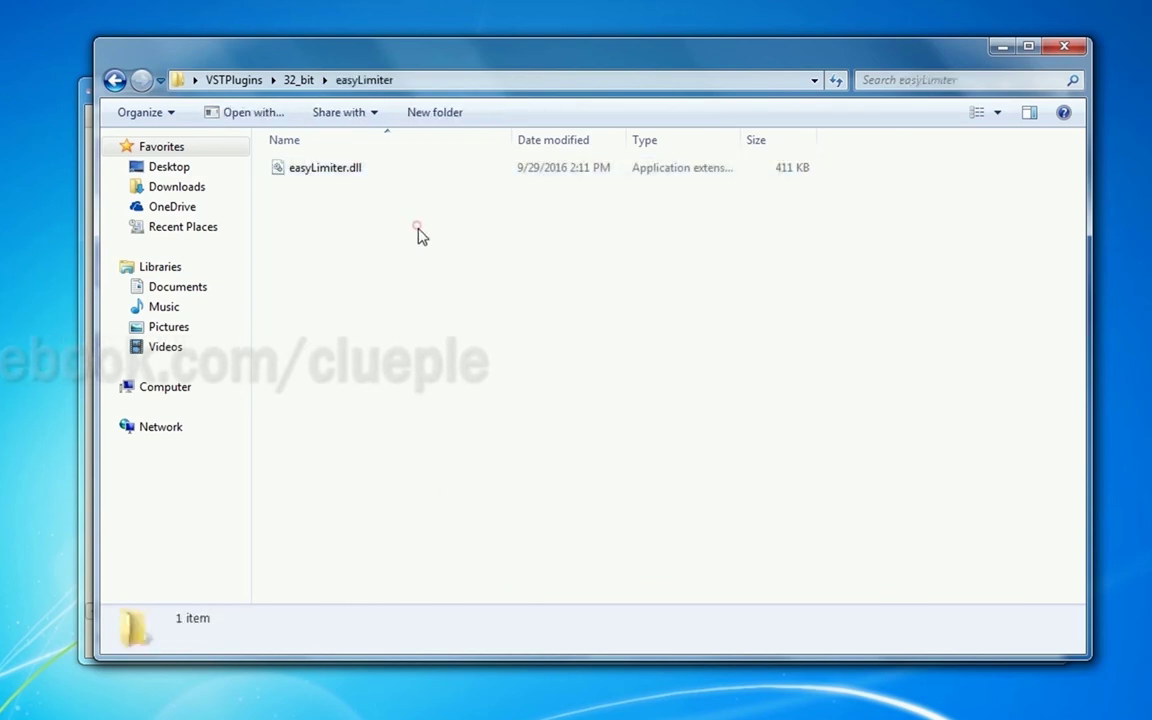
click(1064, 46)
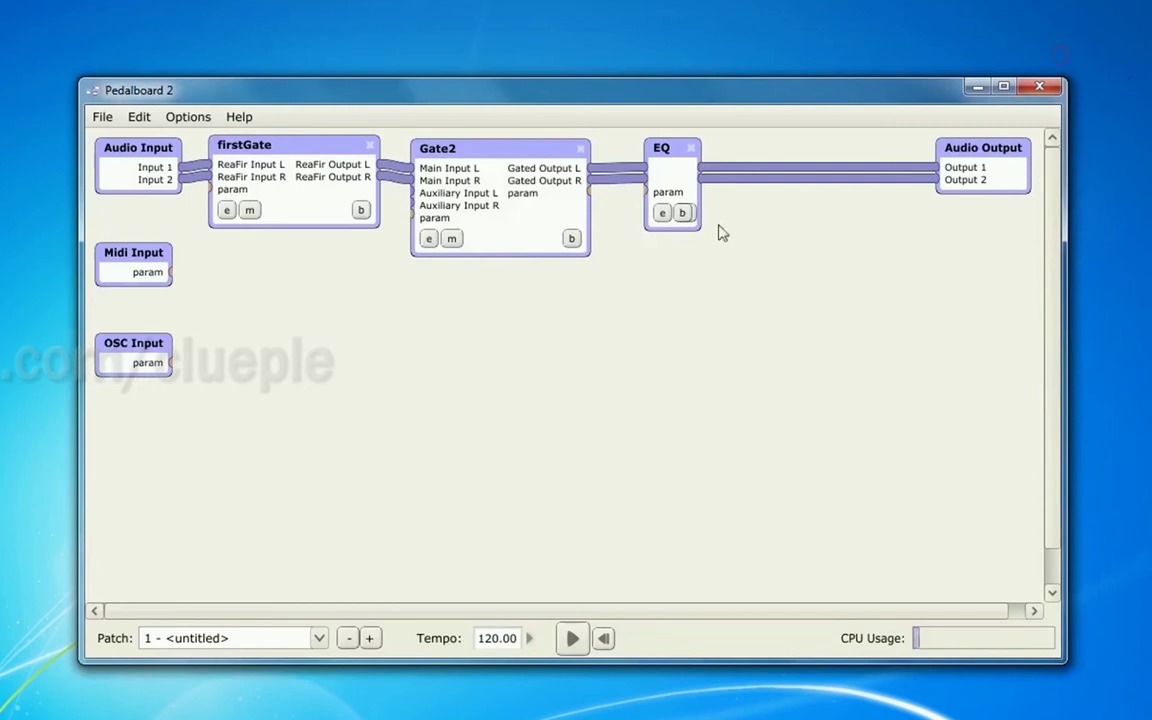
Scan the listed plugin folders for new or updated VST plug-ins in Pedalboard 2, and close the Available Plugins window.
right_click(396, 338)
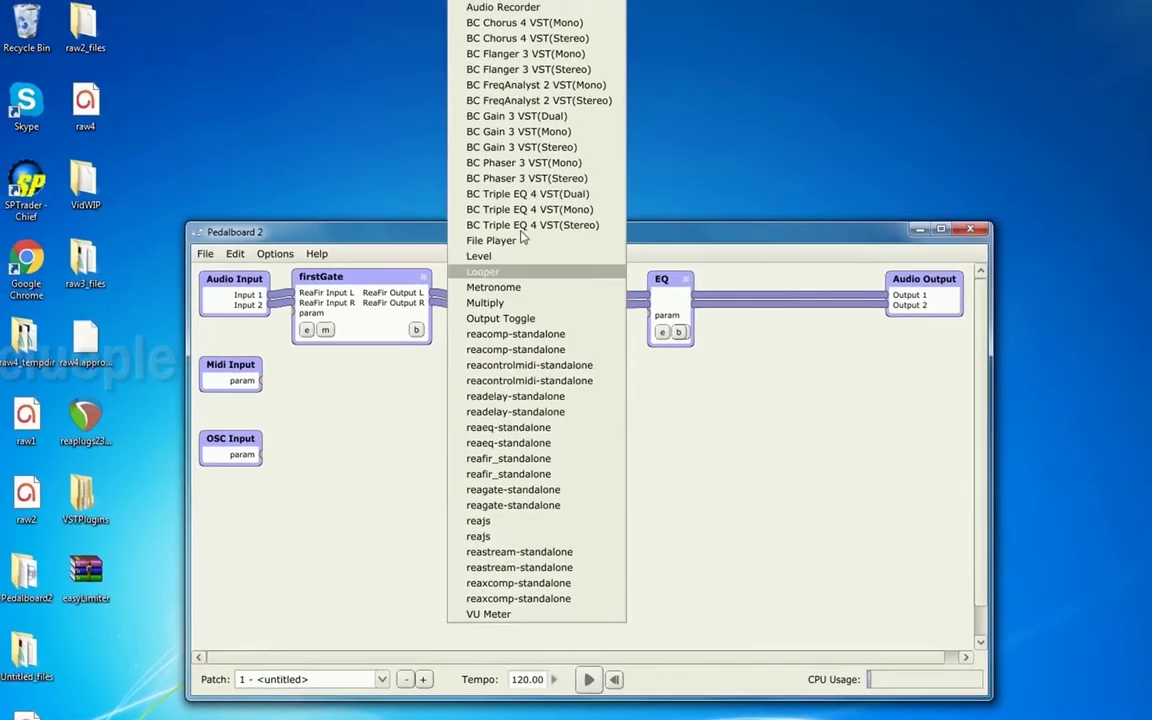
click(382, 420)
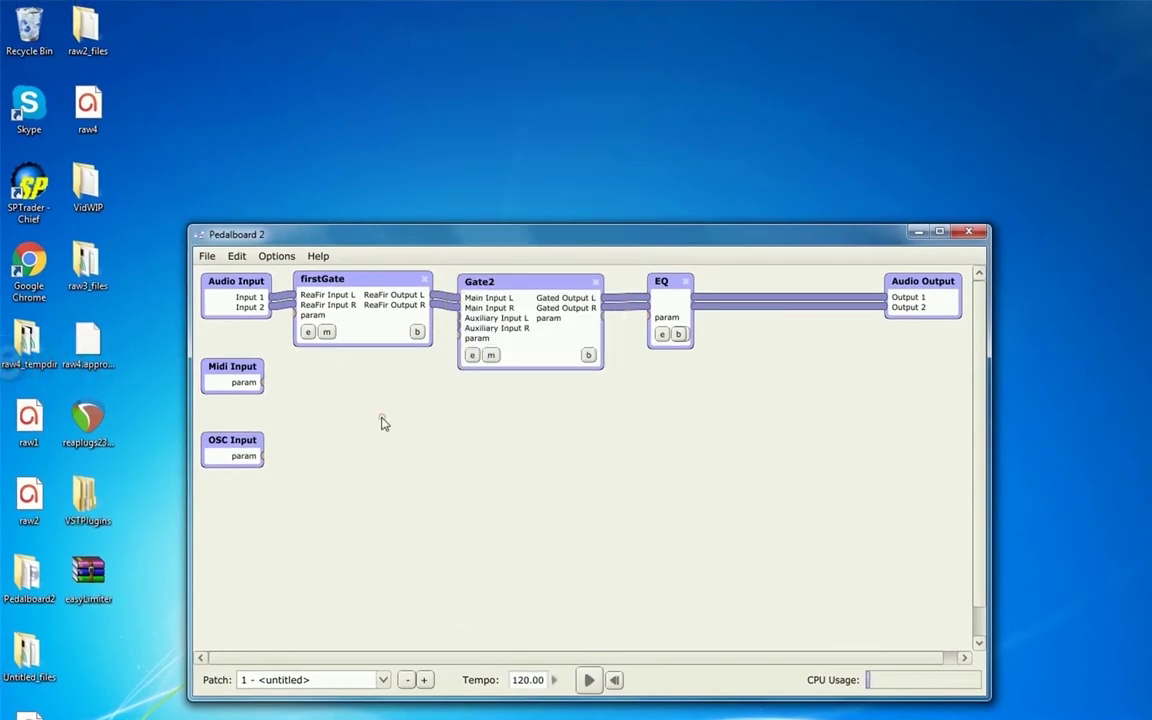
click(273, 257)
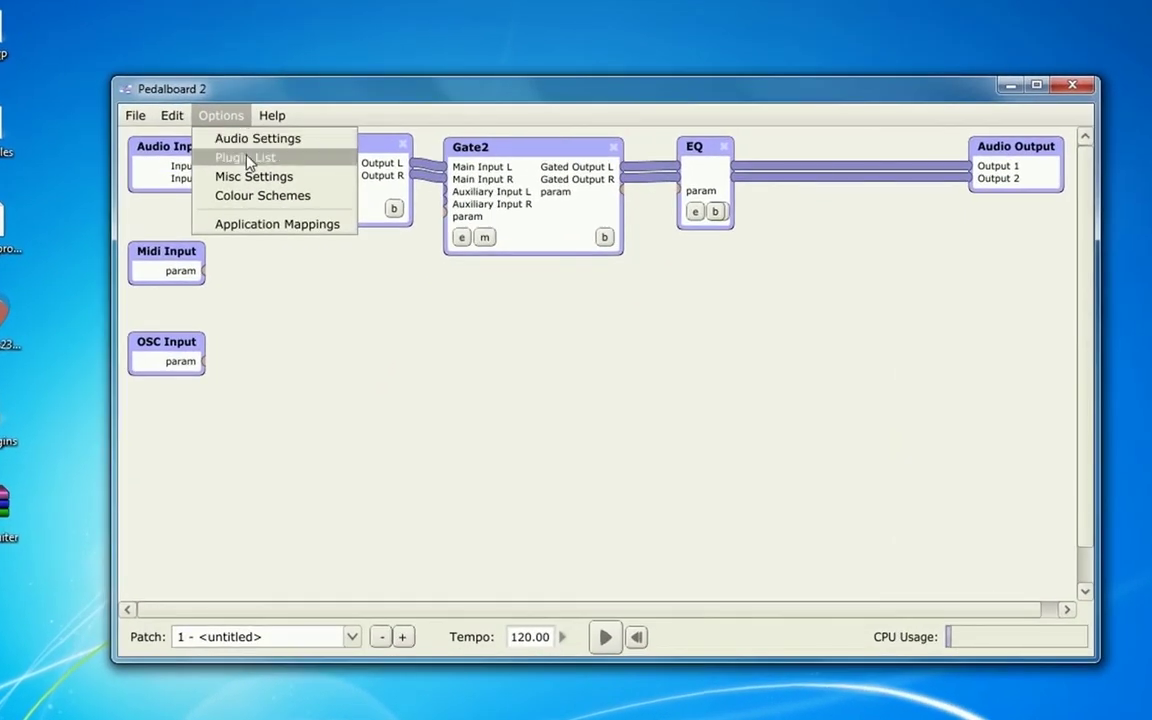
click(262, 252)
click(594, 458)
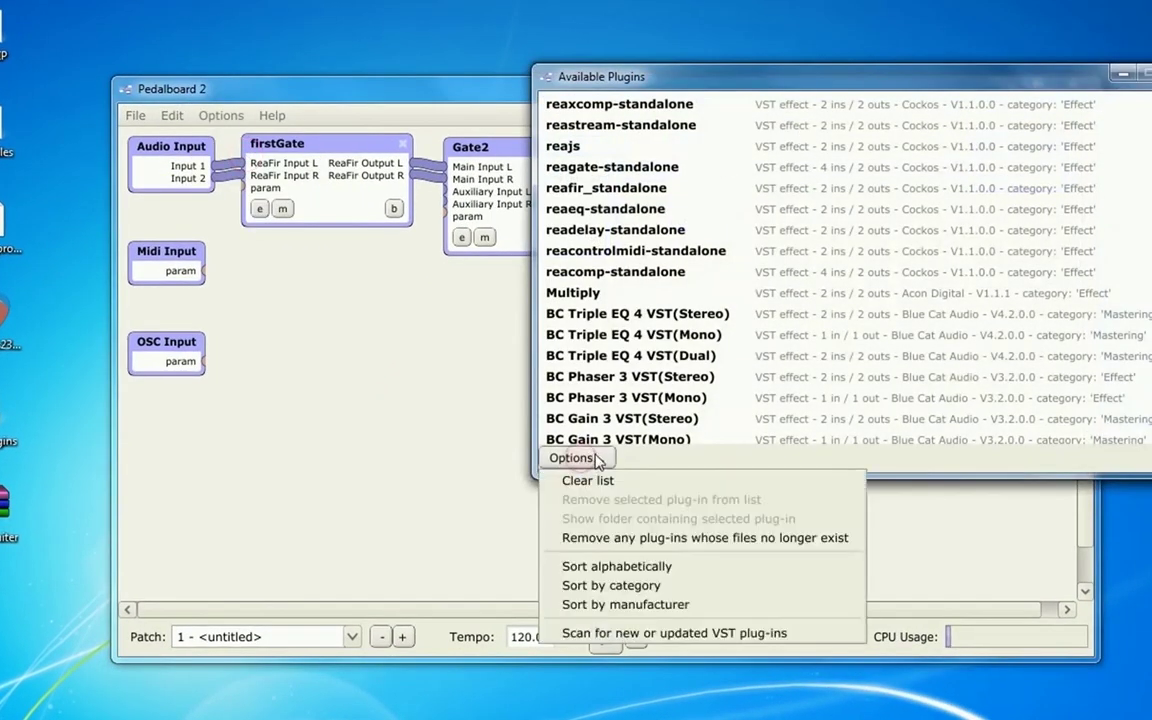
click(636, 634)
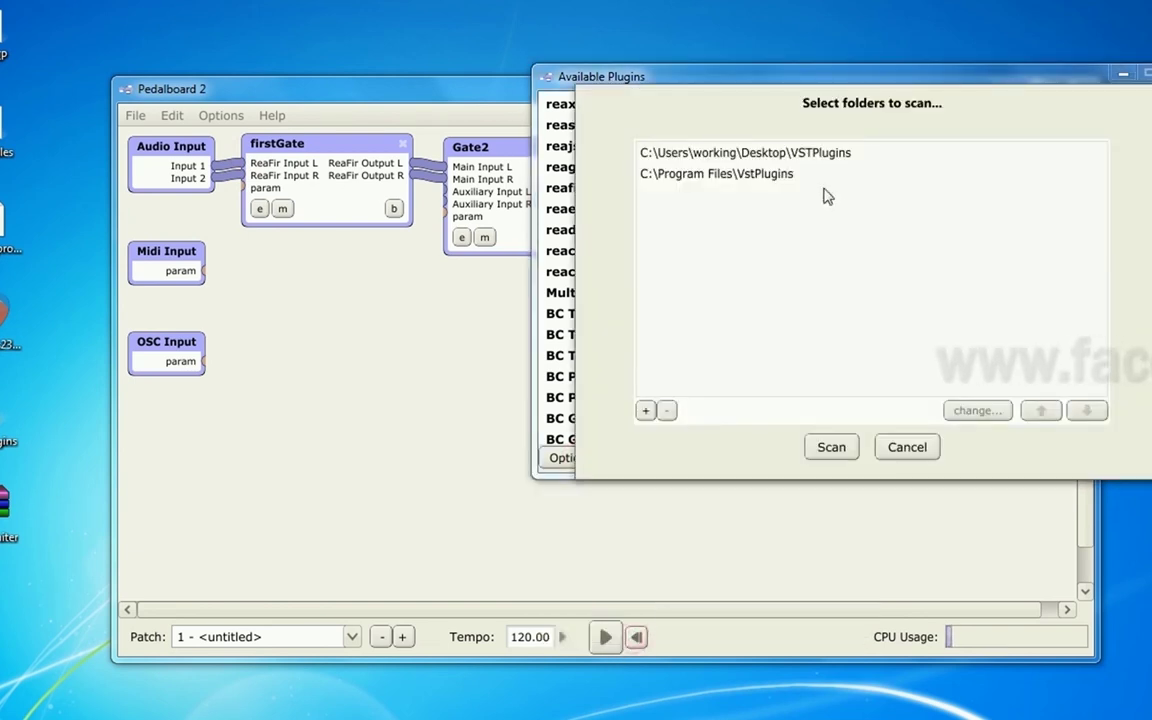
click(831, 447)
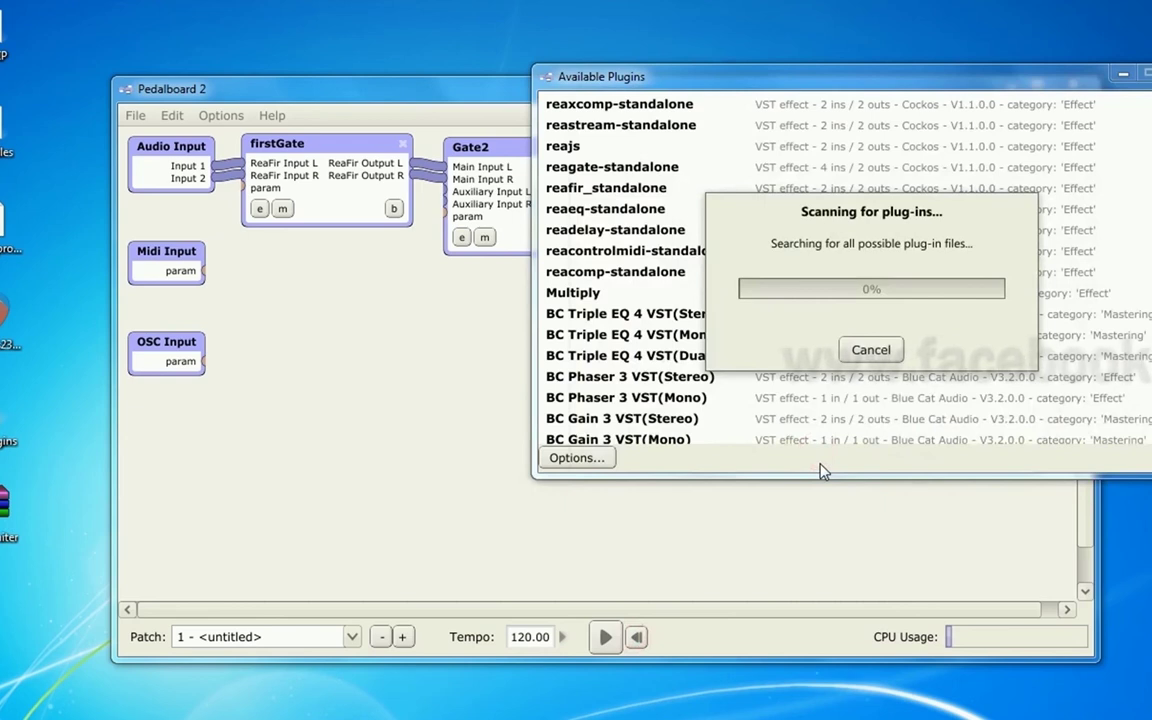
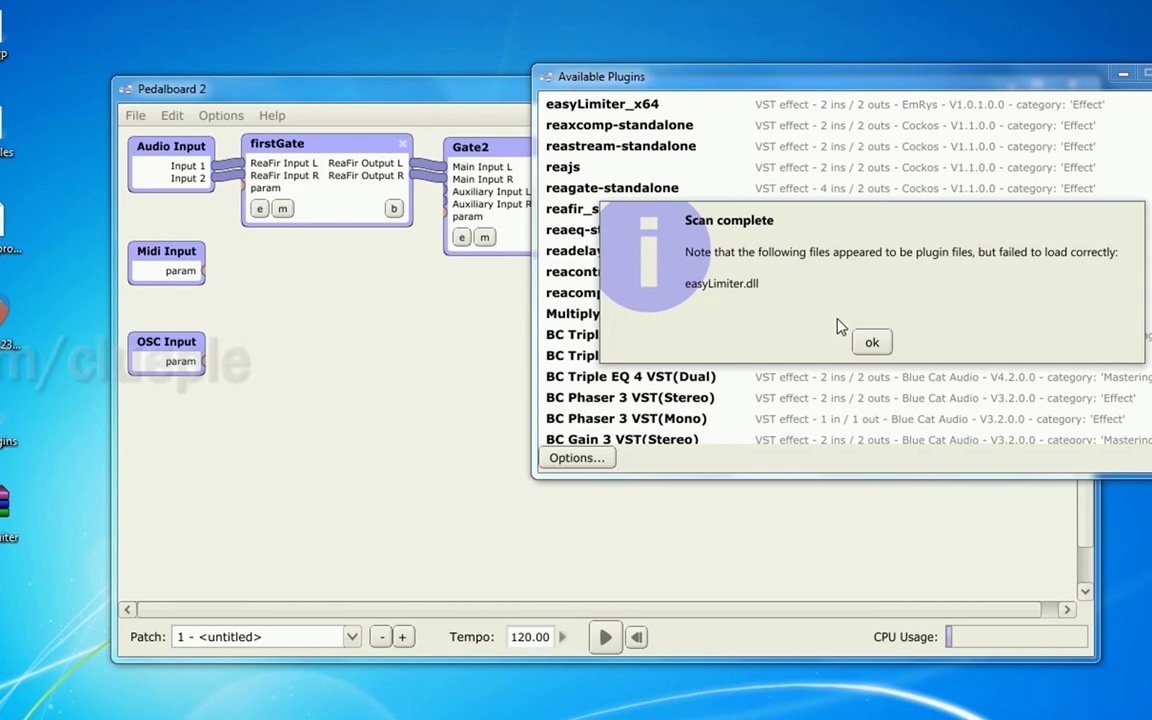
click(872, 344)
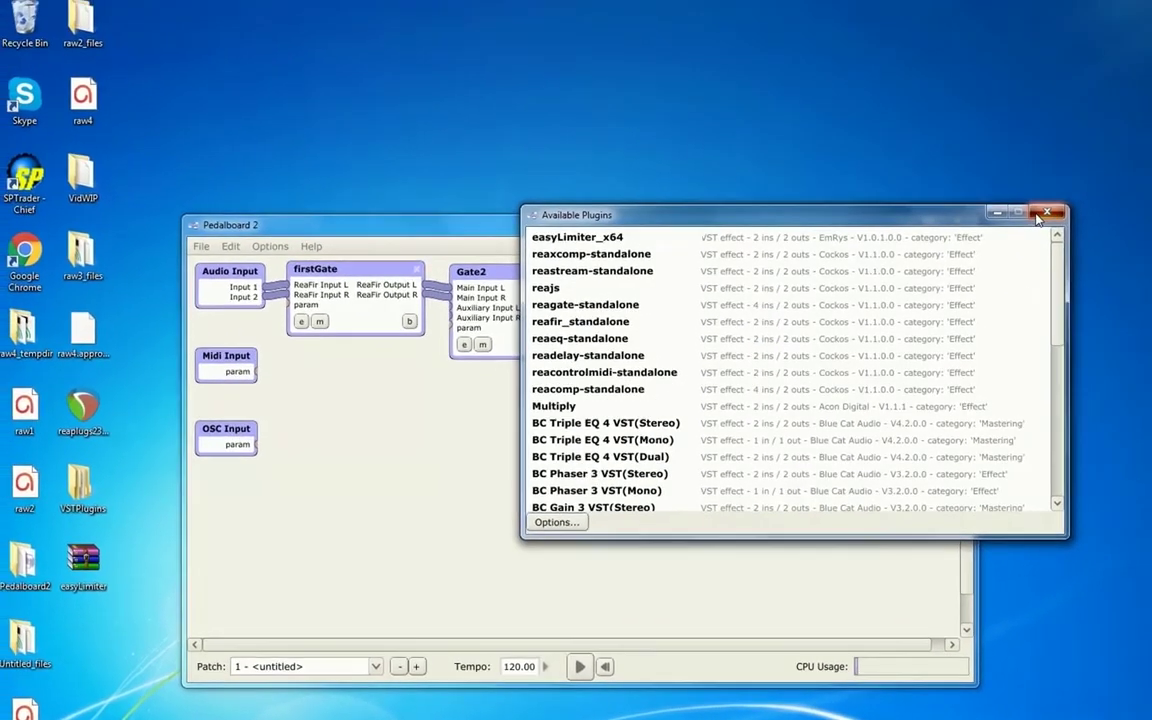
click(1151, 76)
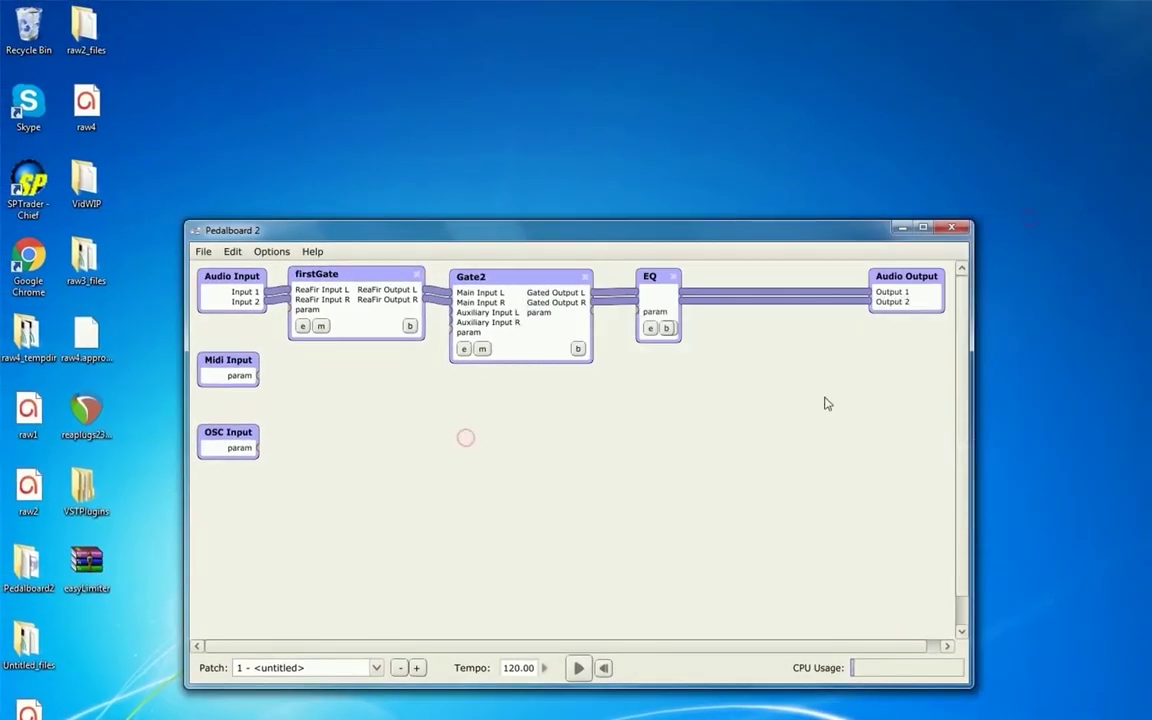
Add the easyLimiter_x64 plugin between EQ and Audio Output, replacing their direct connections with routing through the Limiter.
right_click(760, 368)
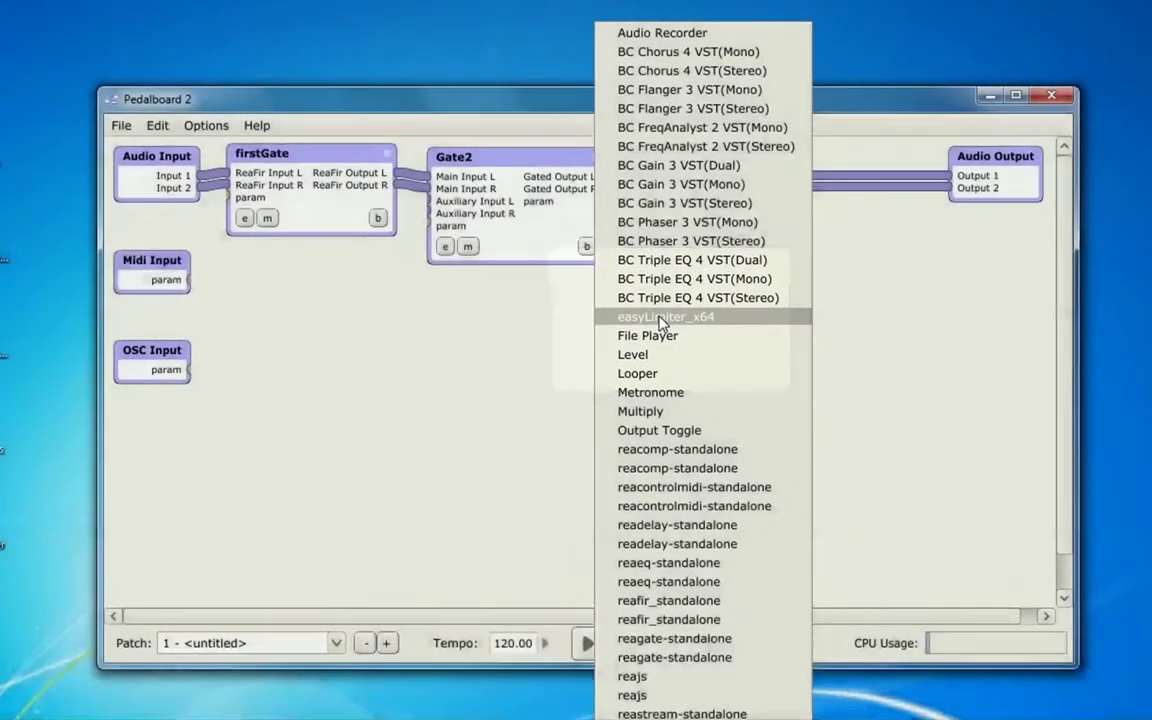
click(645, 362)
drag(877, 277, 828, 248)
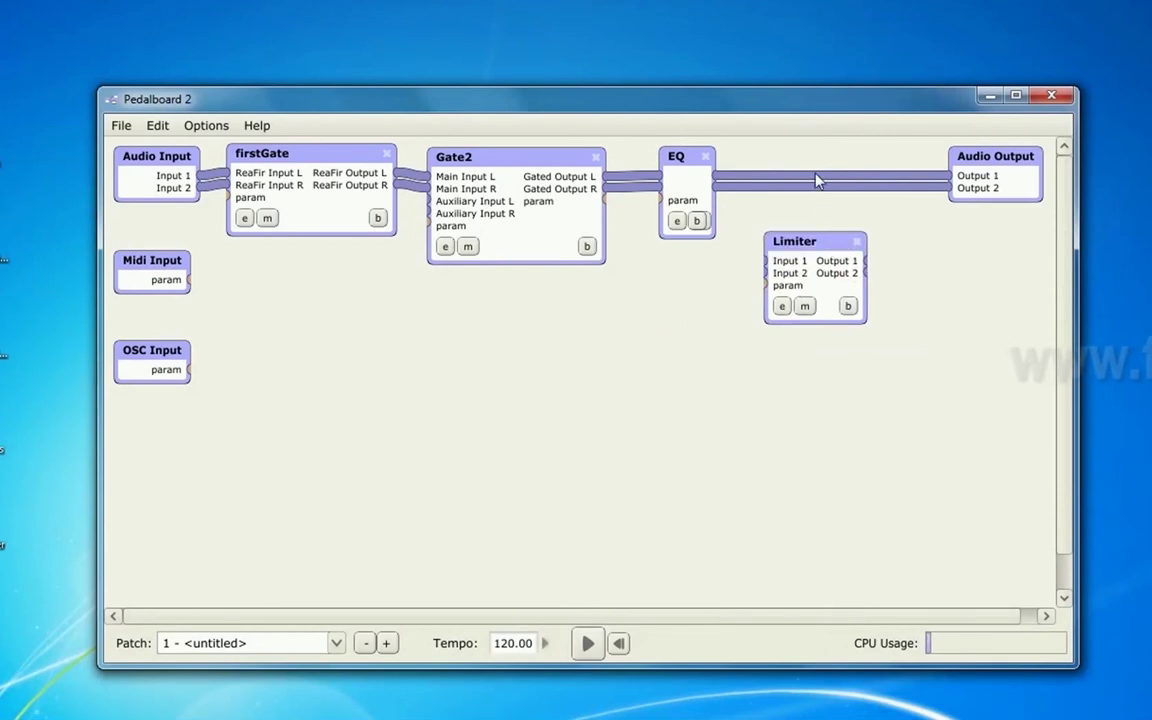
drag(769, 248, 781, 204)
click(756, 193)
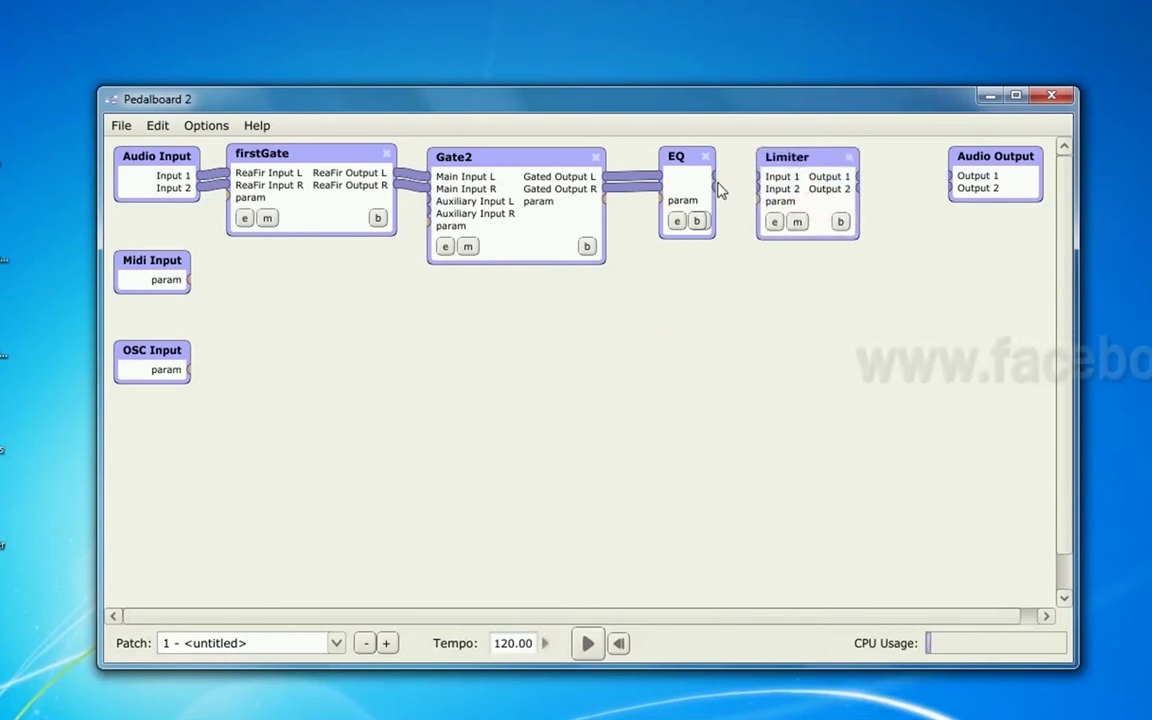
drag(857, 176, 950, 188)
Open the Limiter's editor and load the Real Time Limiting preset with Release set to 1282 ms.
click(775, 221)
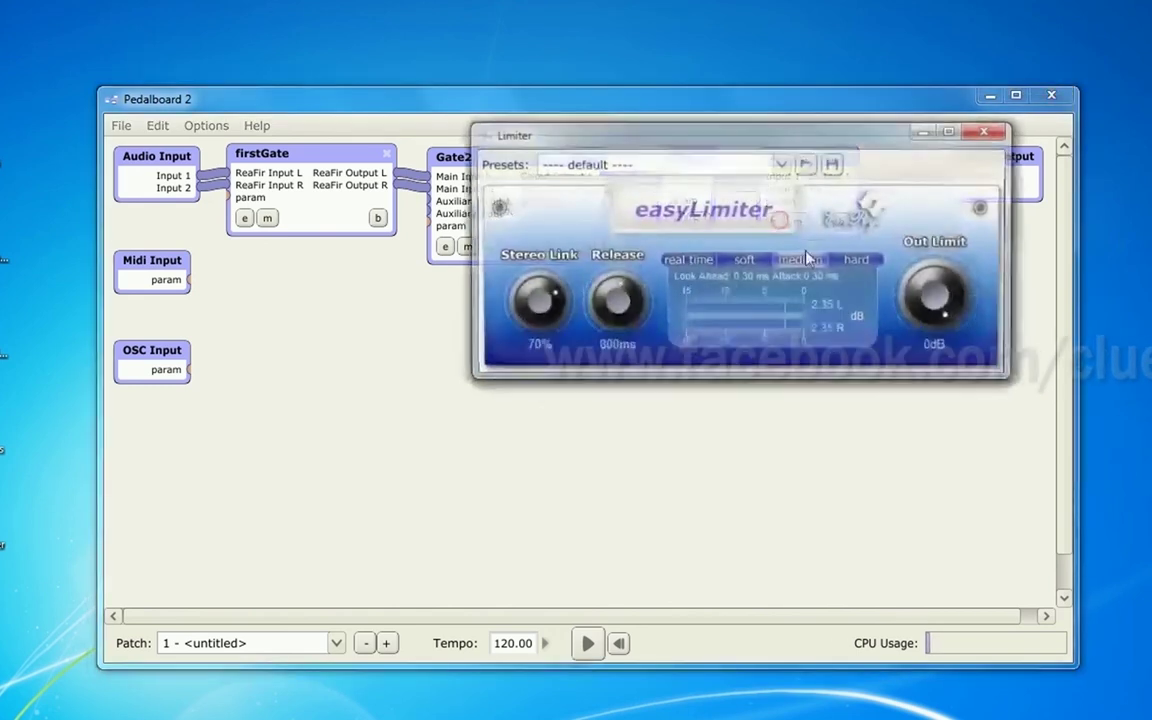
click(782, 163)
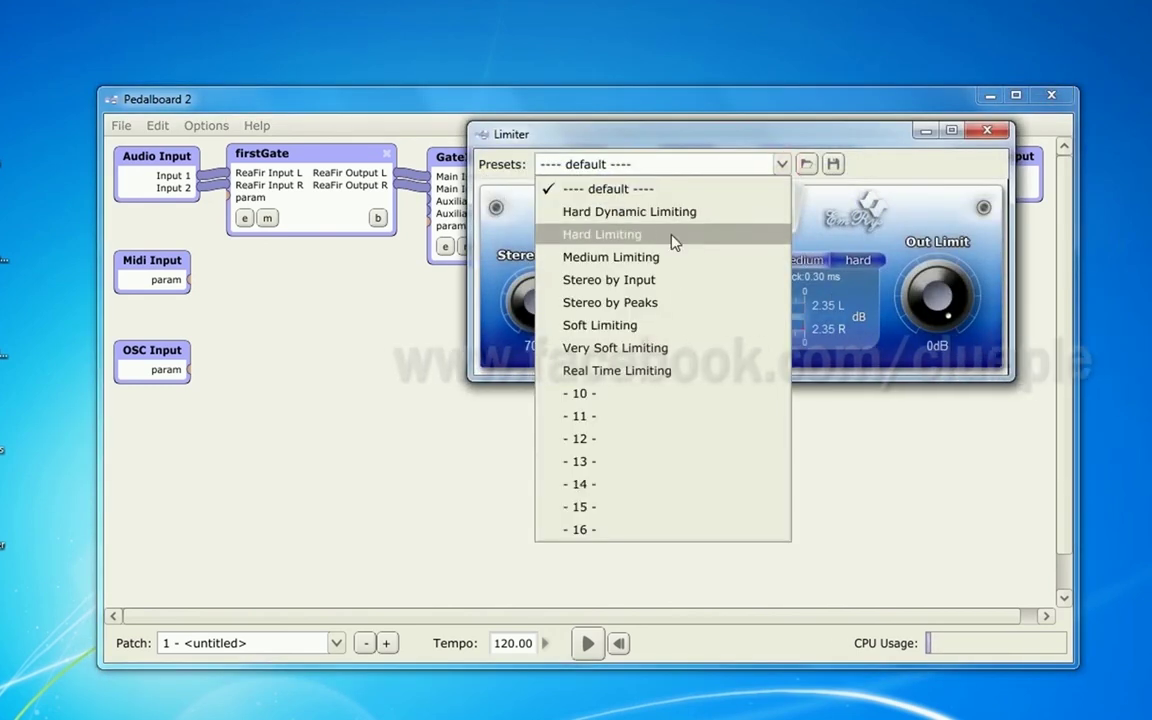
click(651, 370)
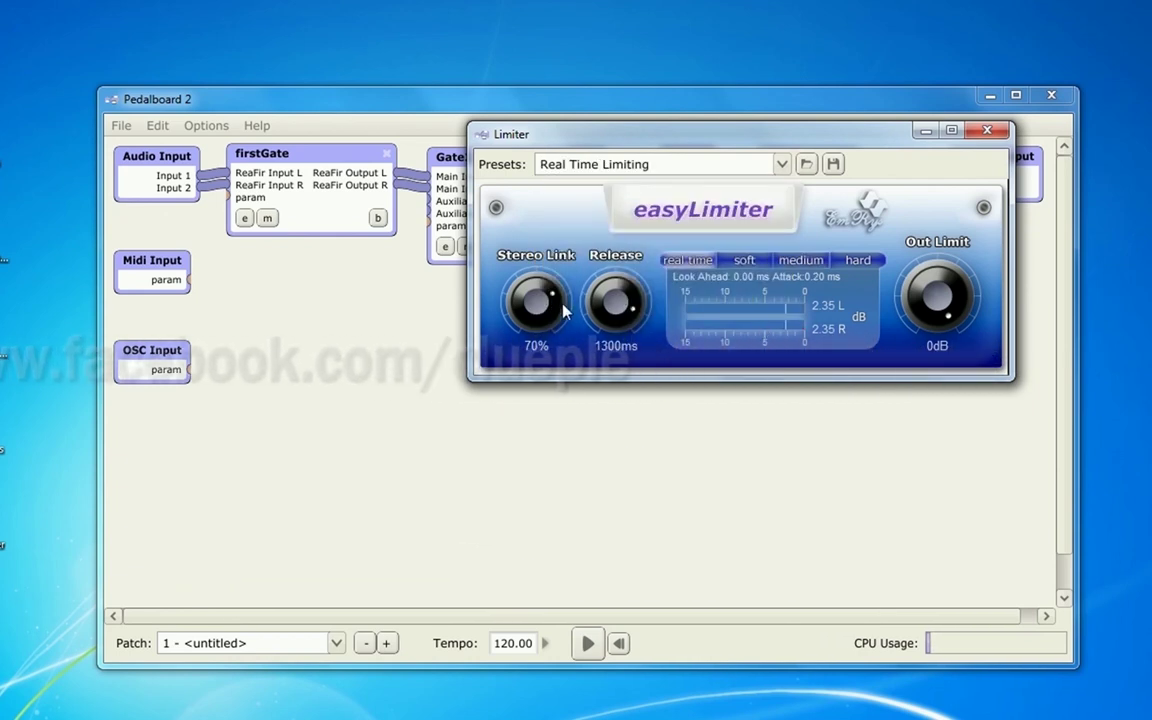
drag(624, 312, 645, 433)
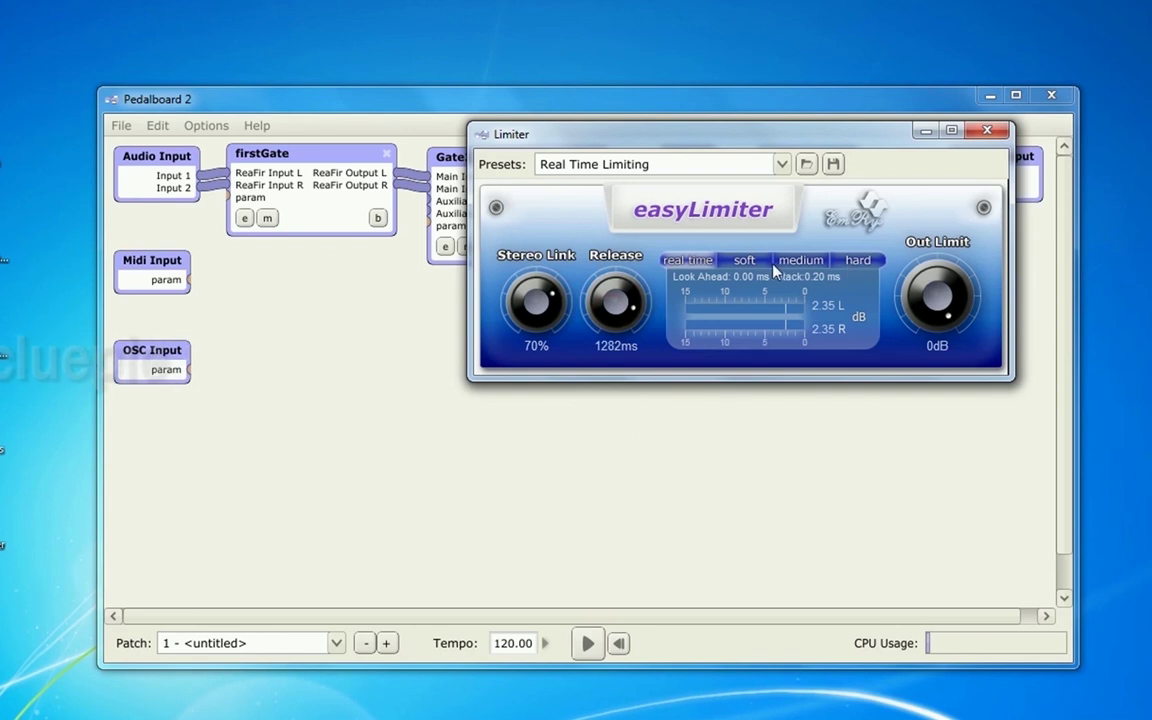
Try the Limiter's Hard Limiting preset with Out Limit set to 0 dB.
click(781, 165)
click(781, 165)
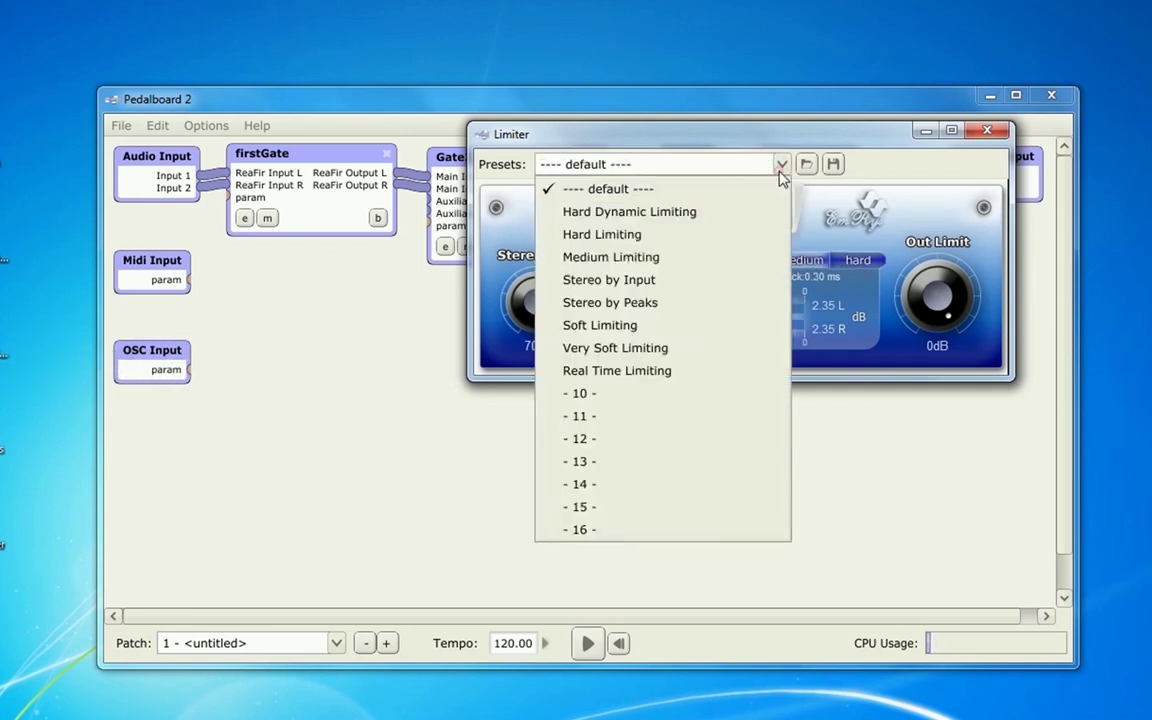
click(692, 231)
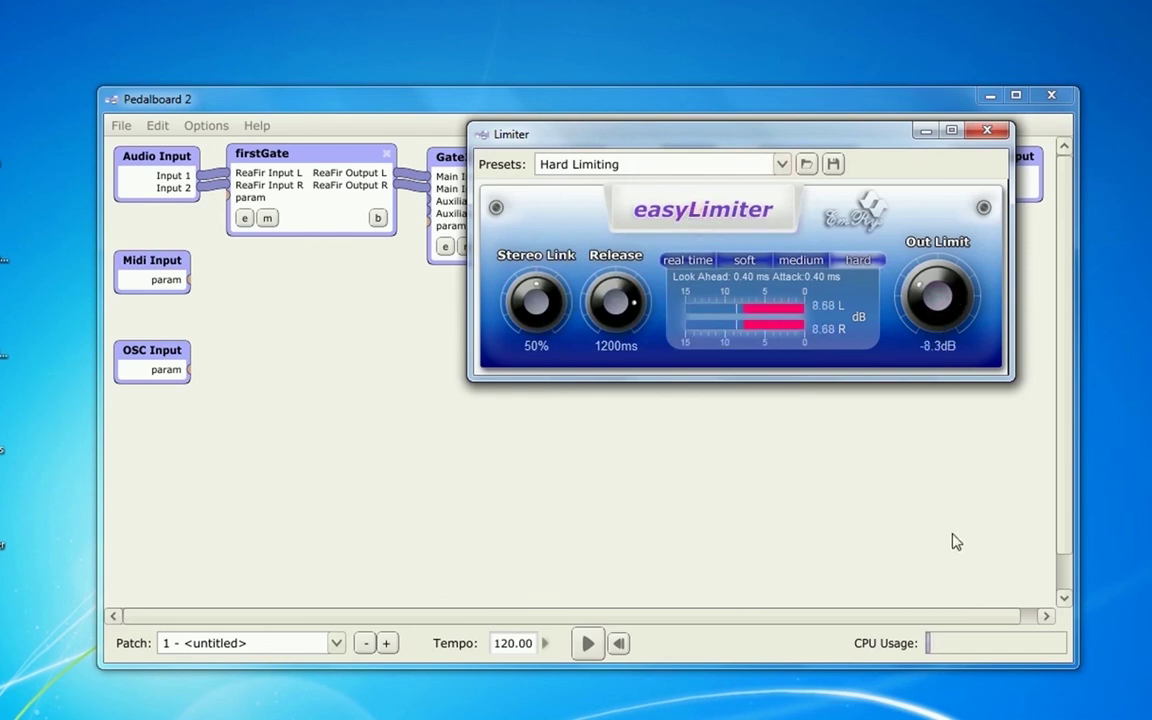
drag(905, 370, 905, 315)
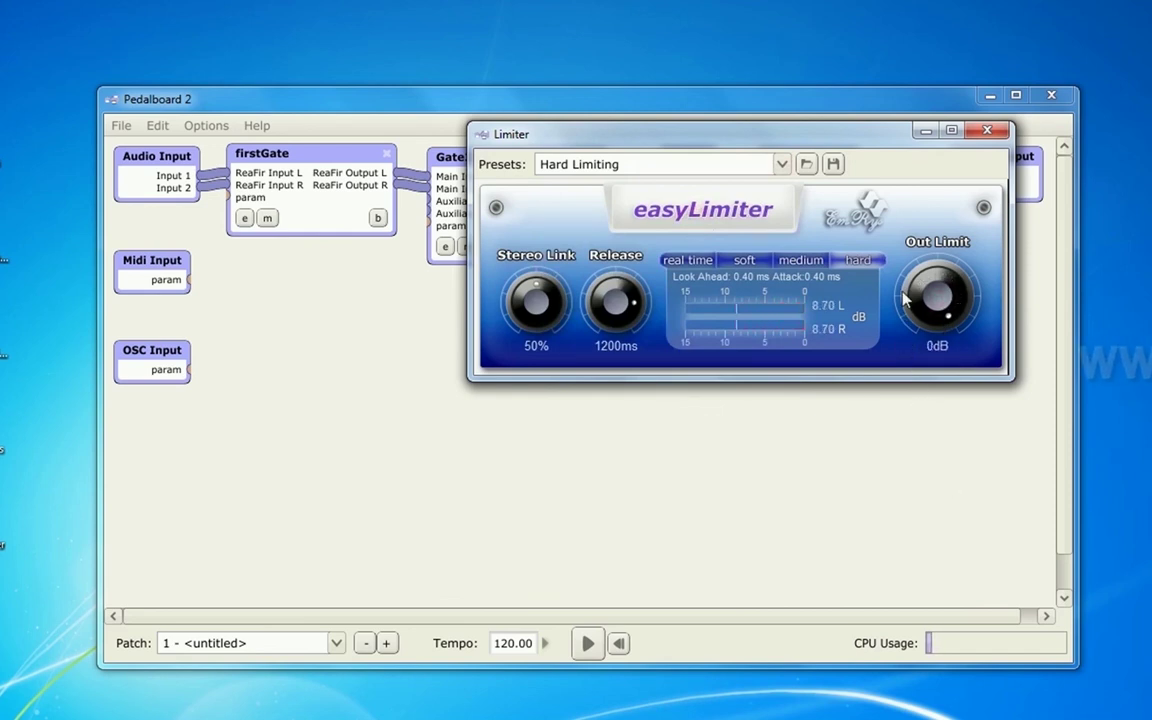
Load the Limiter's default preset, set Stereo Link to 100%, Release to 1042 ms and Out Limit to -3.8 dB, and close its editor.
click(704, 189)
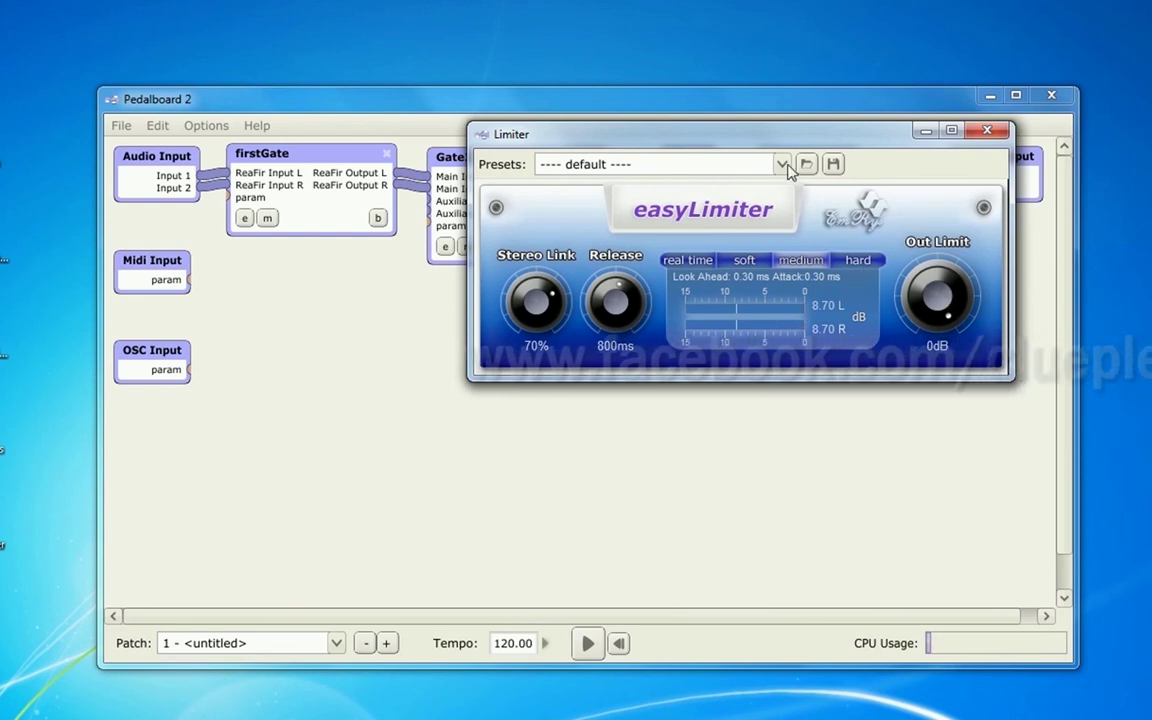
drag(940, 300, 944, 404)
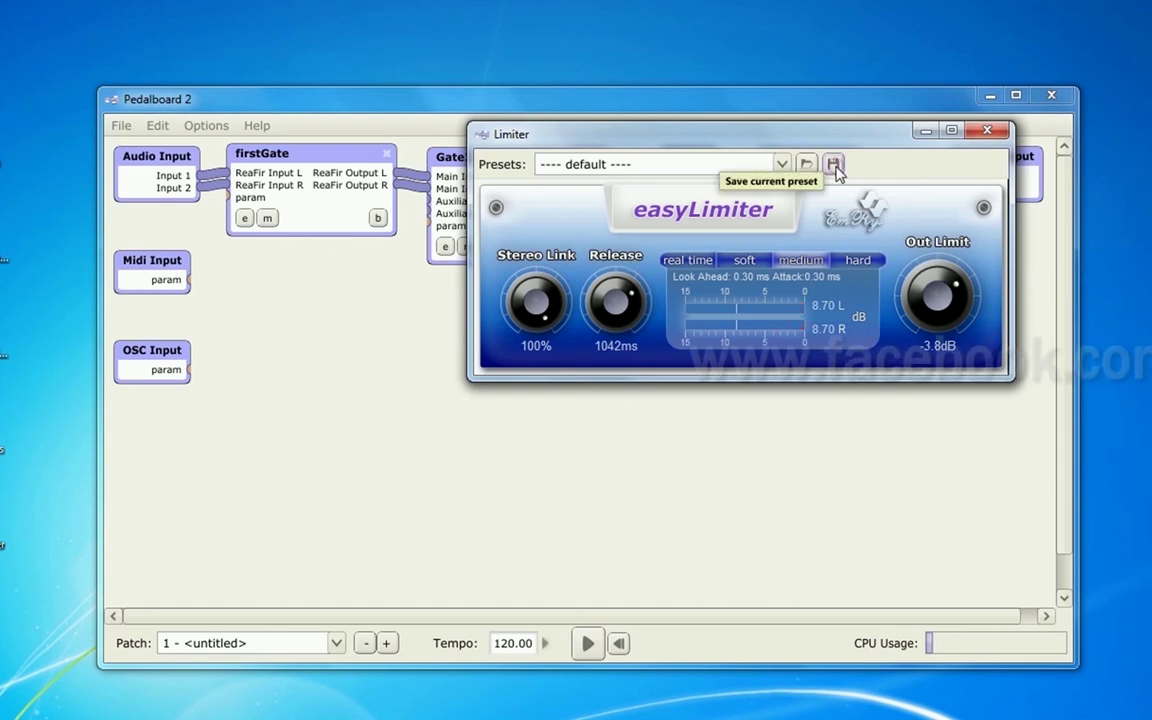
click(698, 428)
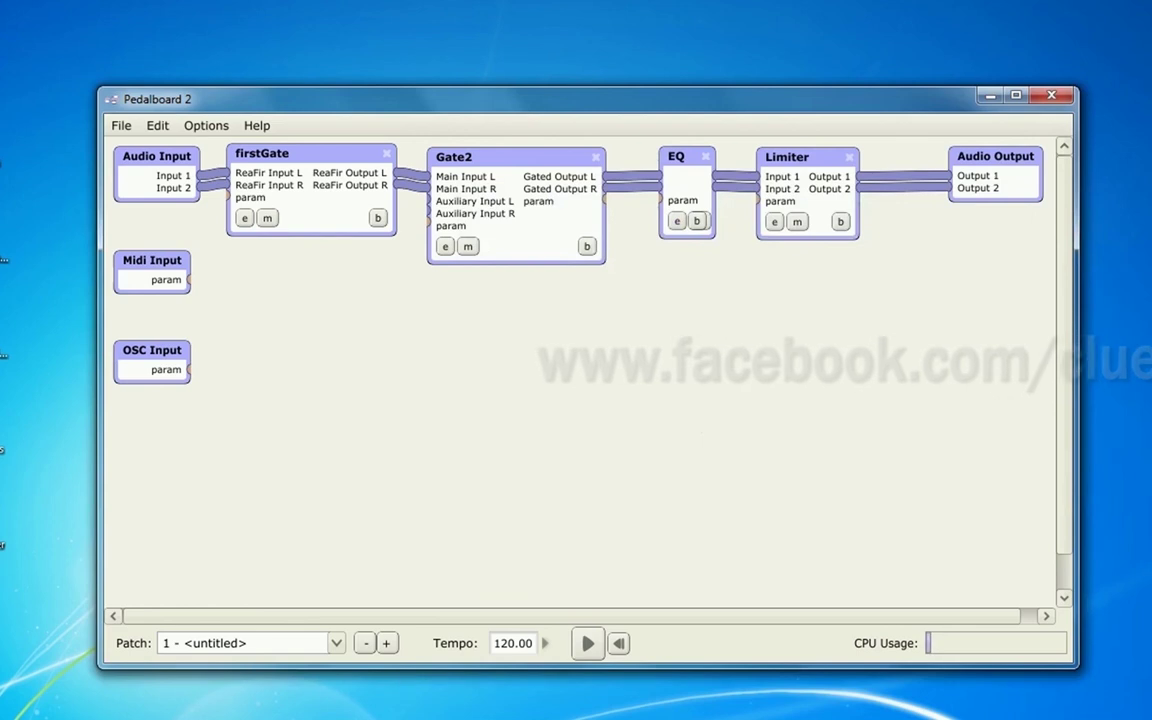
Save the patch set over test_voice_64bit.pdl in the VidWIP folder.
mouse_move(245, 716)
click(435, 623)
click(450, 388)
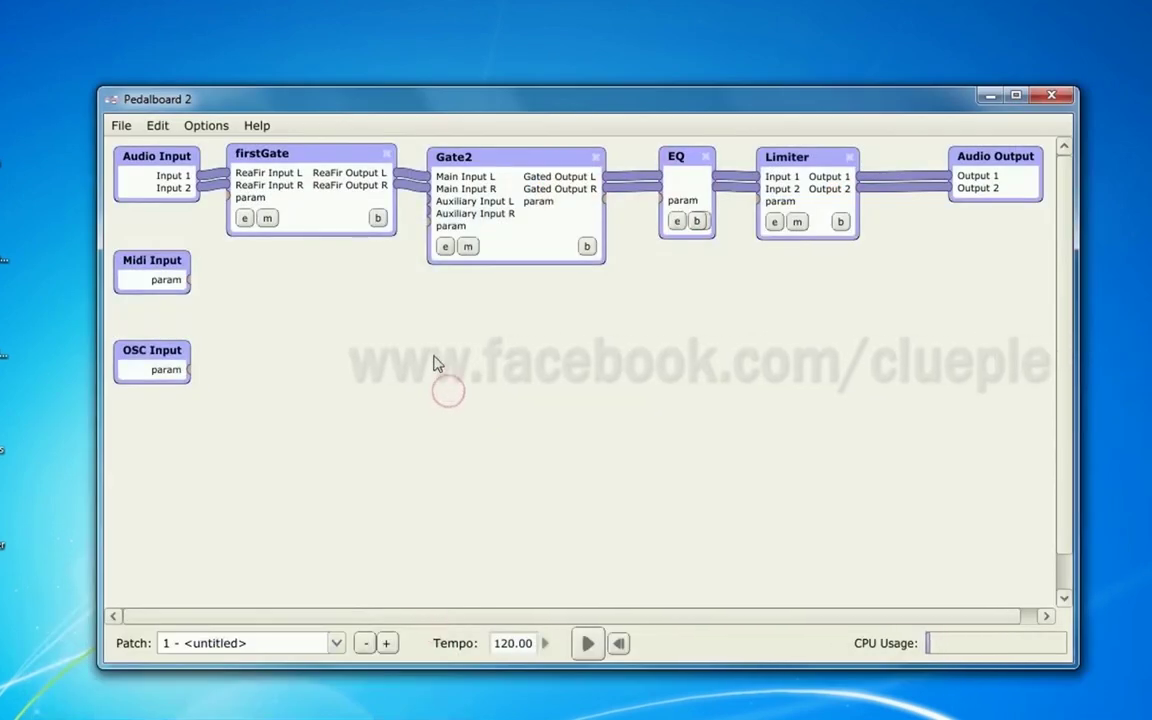
click(121, 127)
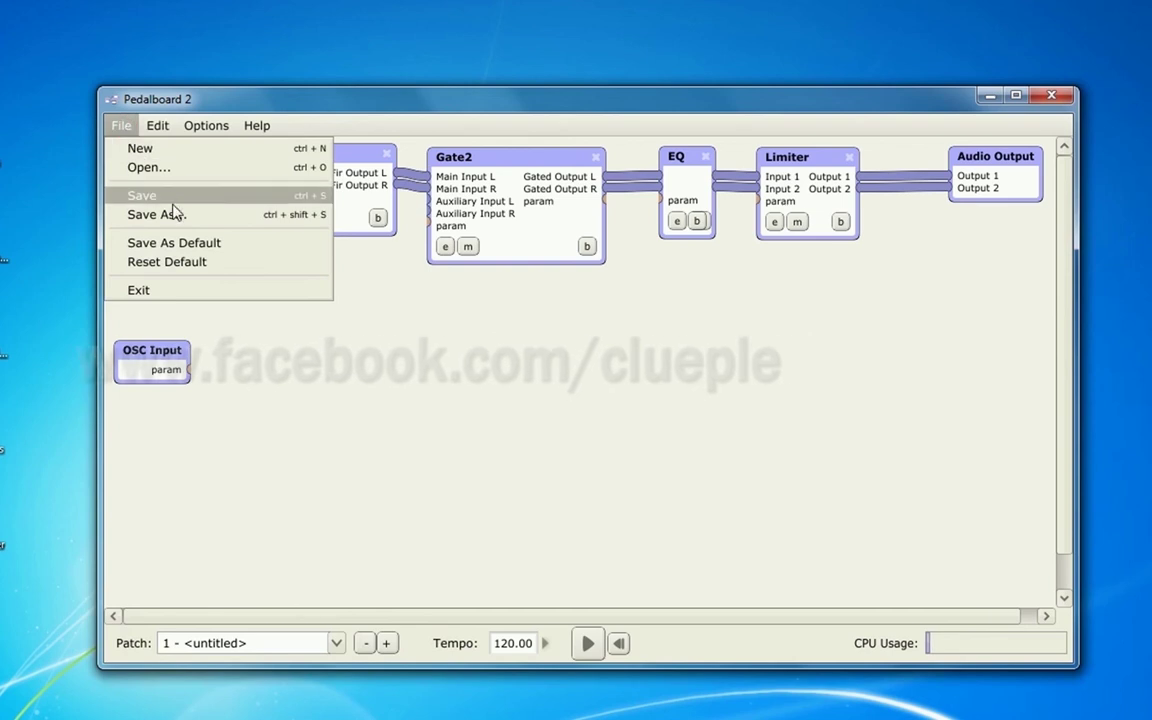
click(103, 157)
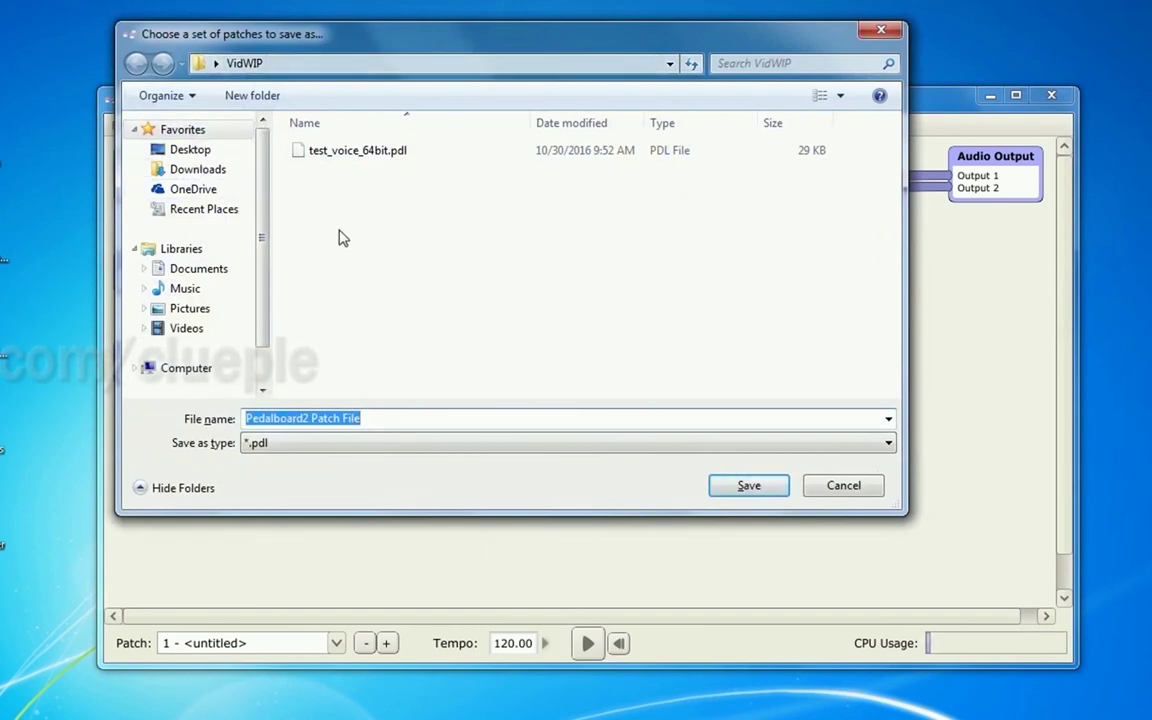
click(350, 160)
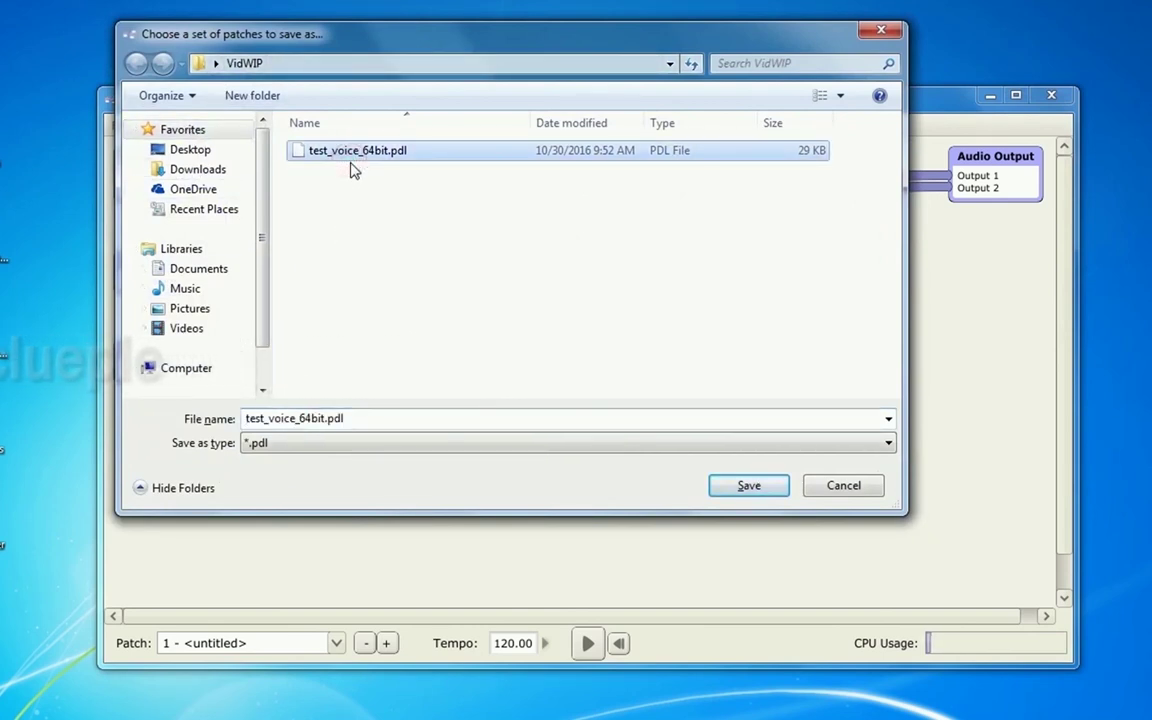
click(748, 485)
click(708, 303)
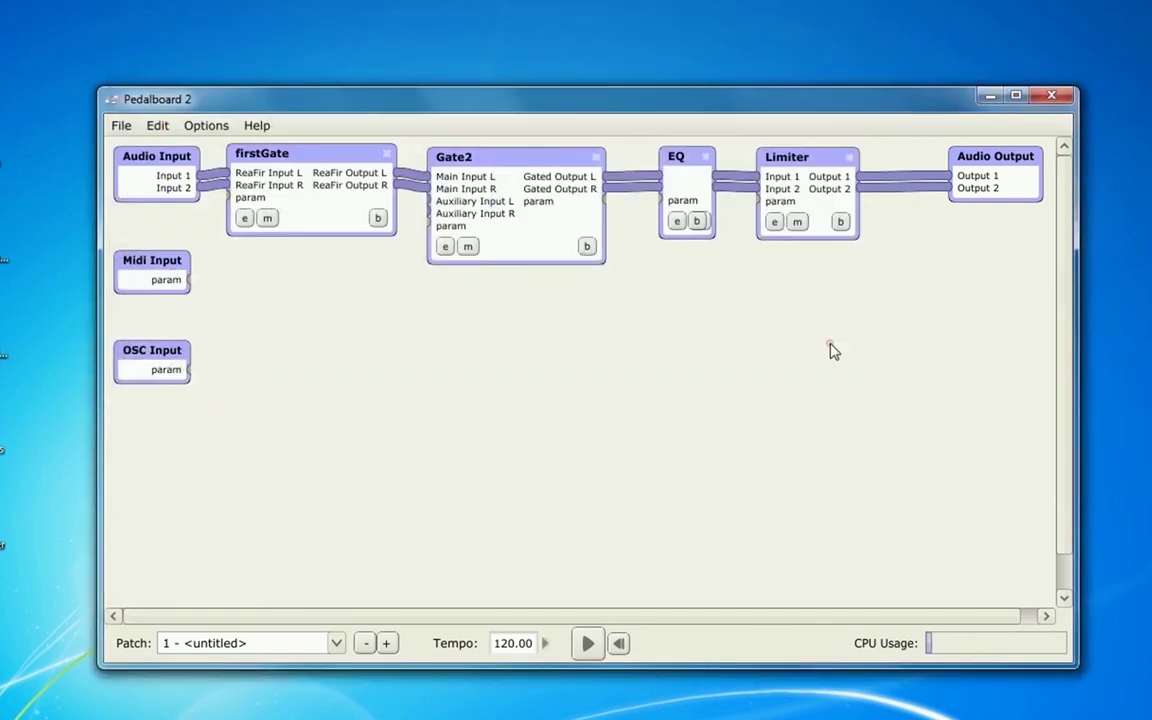
Add the BC Chorus 4 VST(Stereo) plugin, name it chorus, and position it between Limiter and Audio Output with the window widened.
right_click(832, 349)
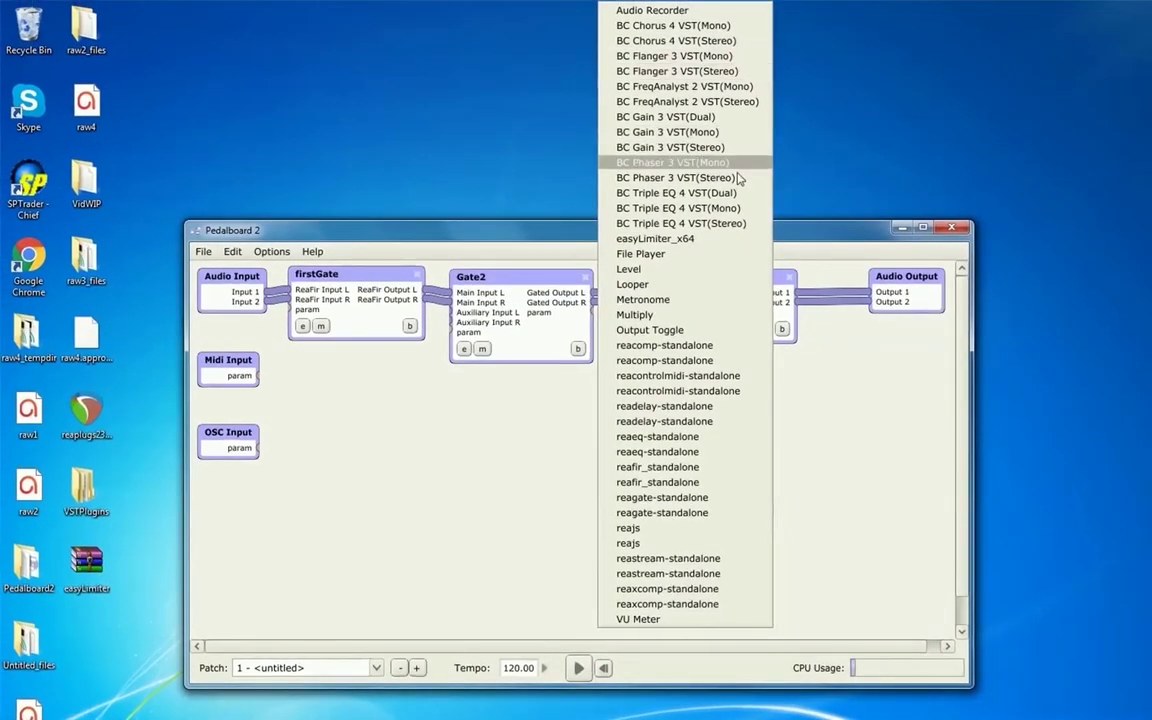
click(680, 40)
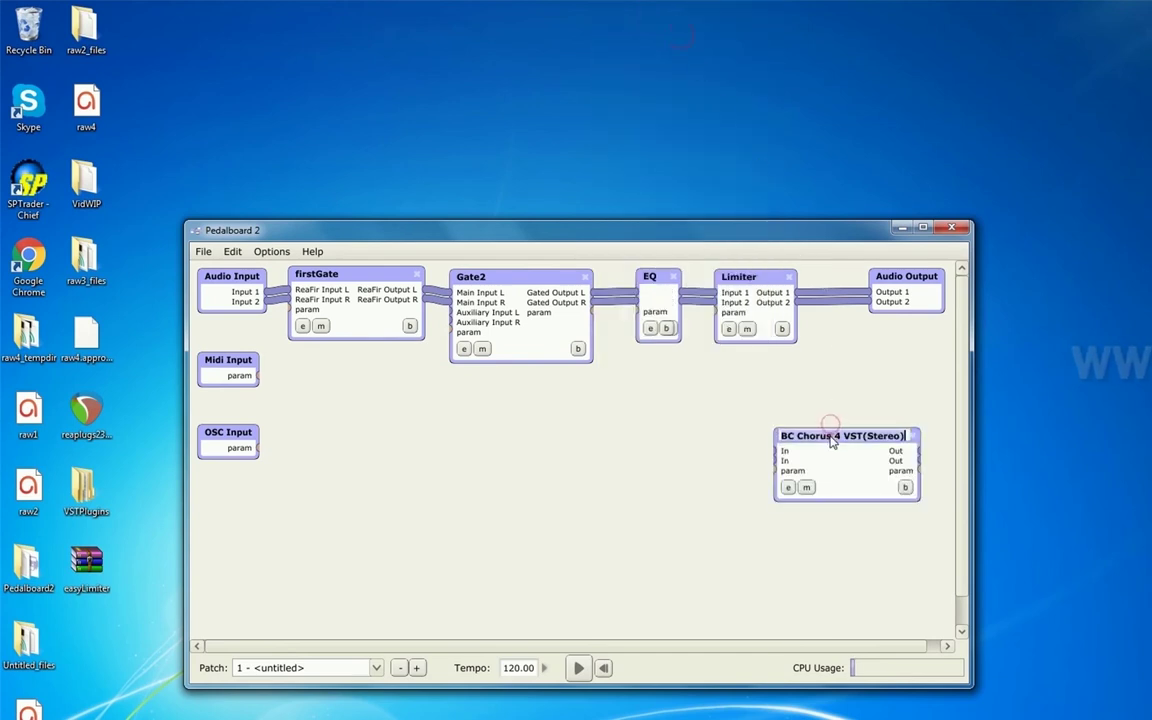
drag(973, 320, 1133, 320)
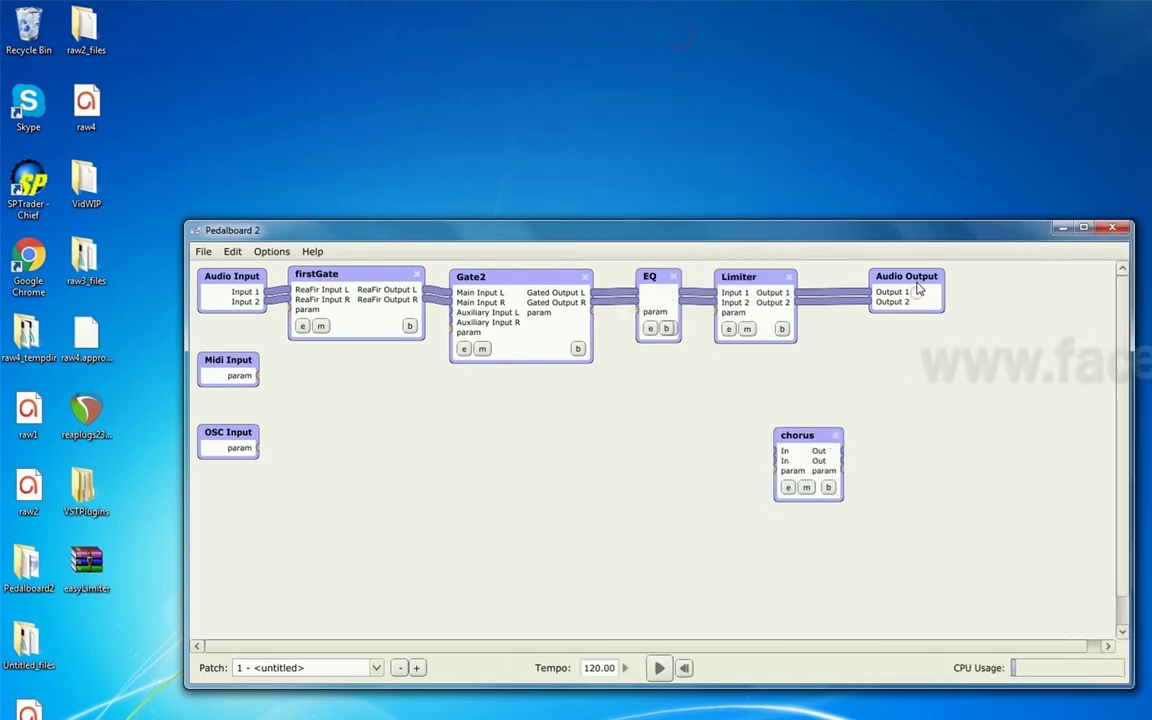
drag(917, 288, 1034, 292)
drag(808, 438, 872, 345)
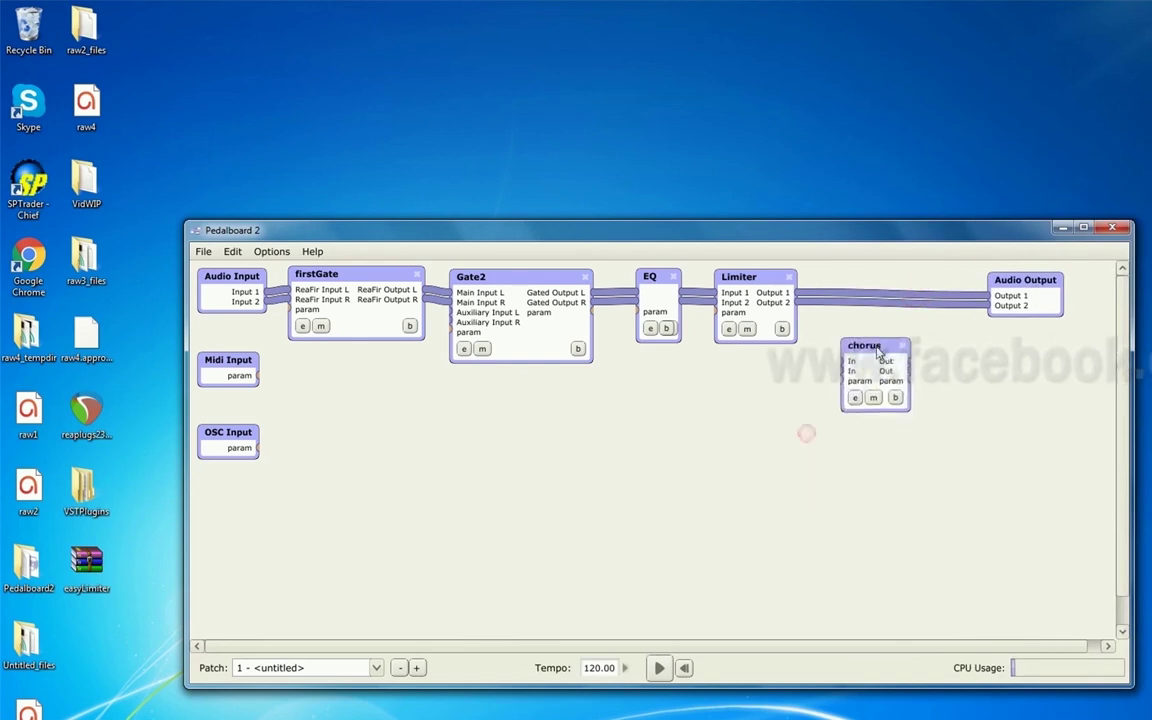
Route both Limiter outputs through chorus into Audio Output, replacing the direct connections.
drag(843, 292, 843, 356)
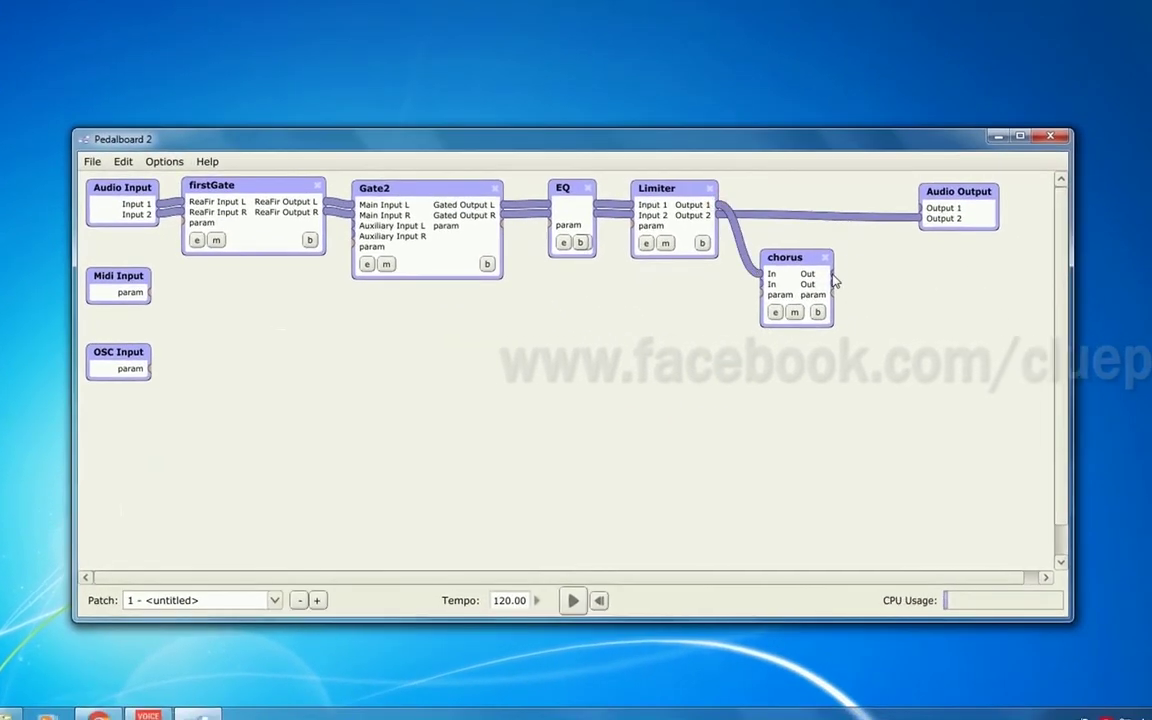
drag(835, 282, 921, 212)
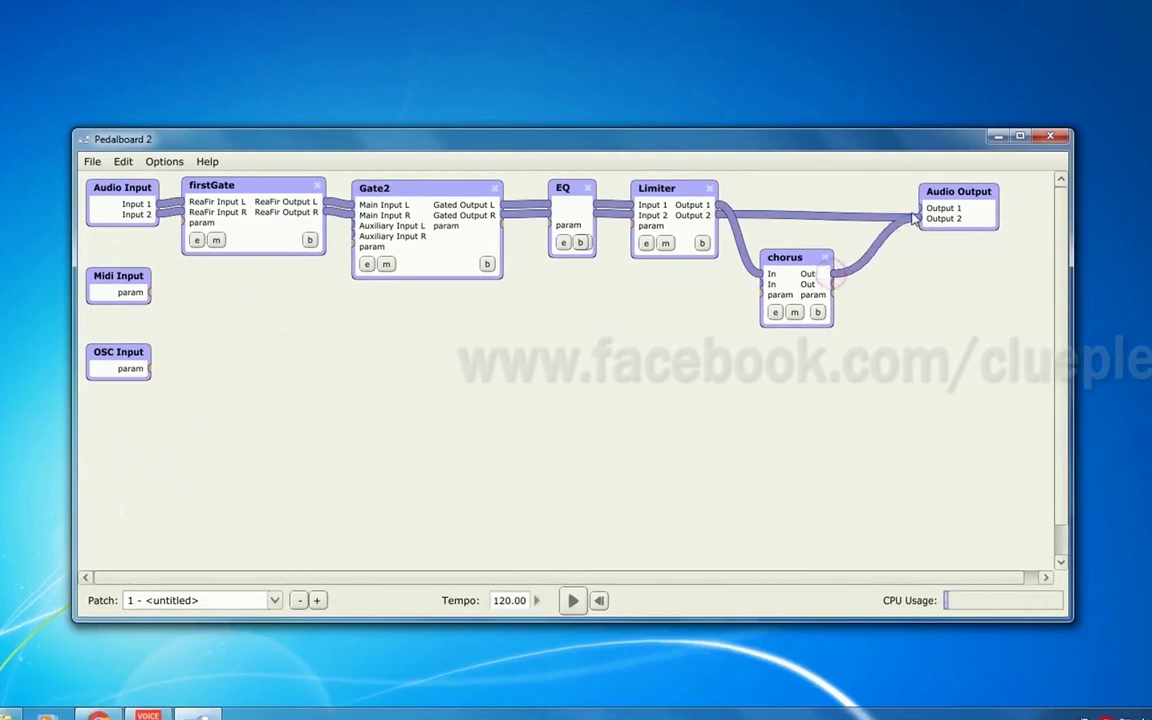
drag(766, 256, 921, 218)
Open the chorus plugin's editor, switch to its Vibe preset, and close the editor.
click(778, 248)
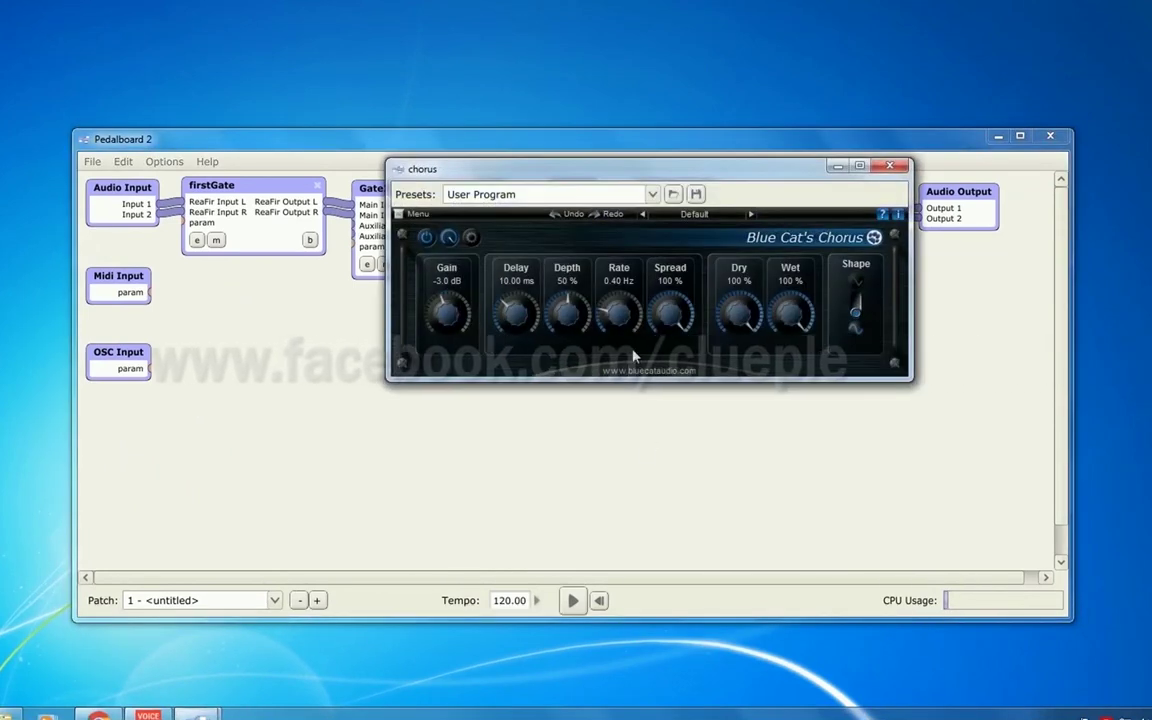
click(650, 196)
click(650, 196)
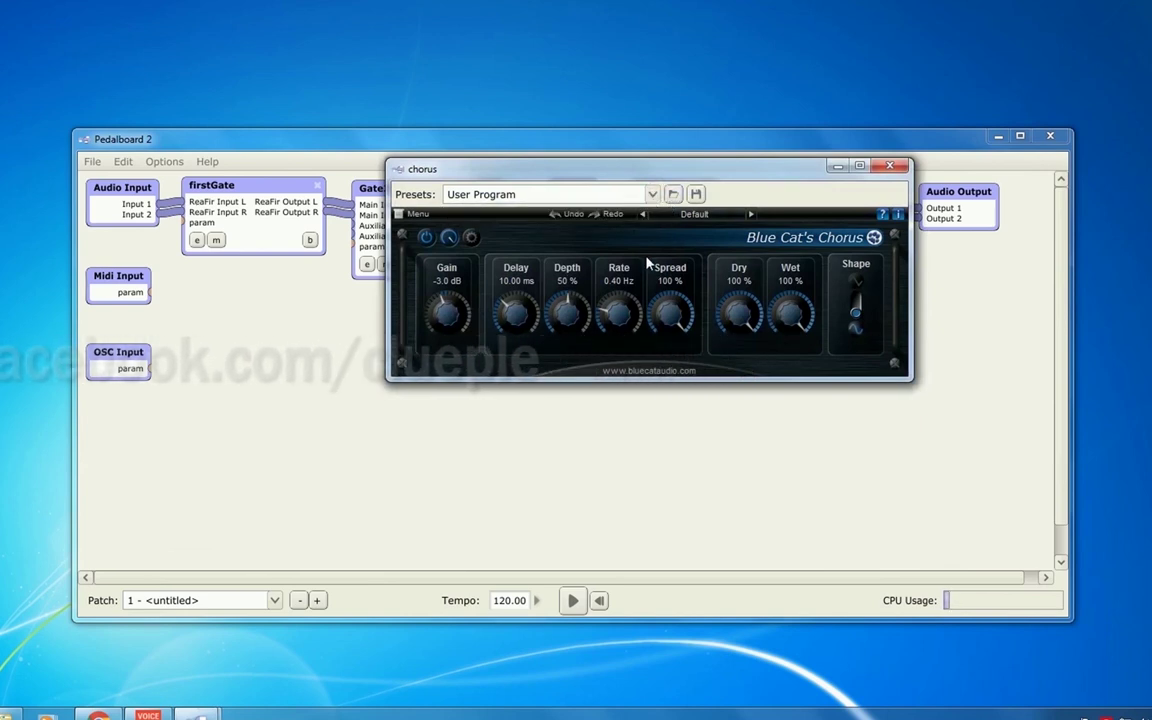
click(751, 215)
click(752, 215)
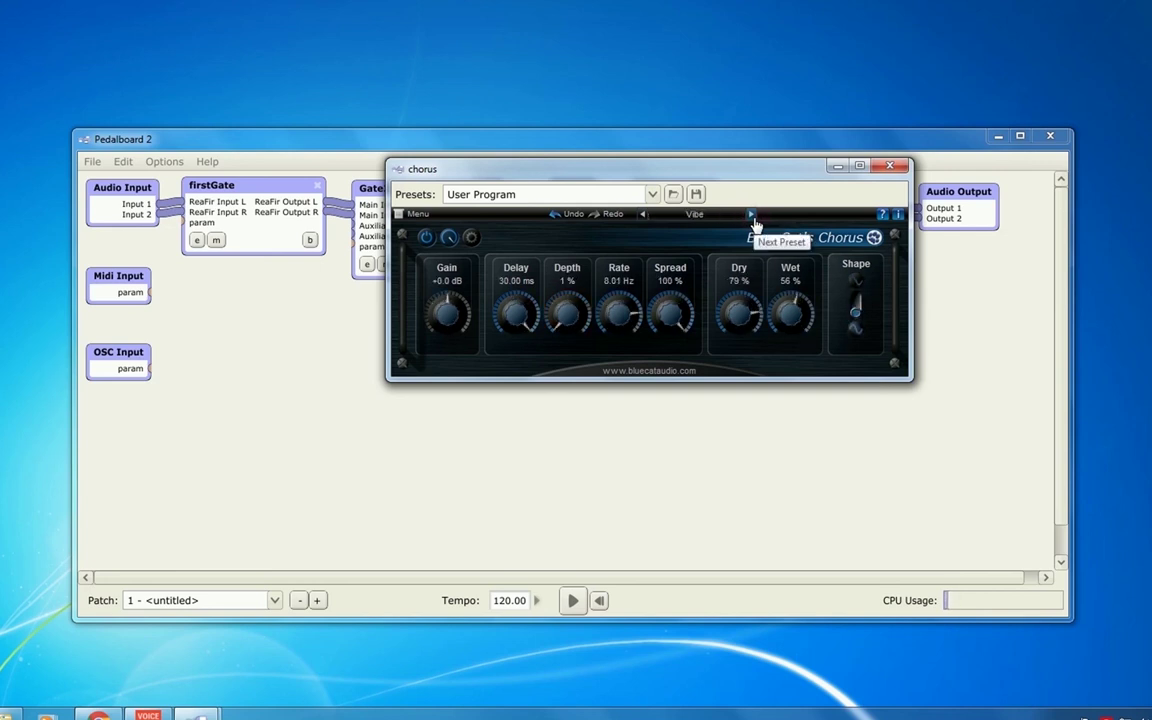
click(889, 168)
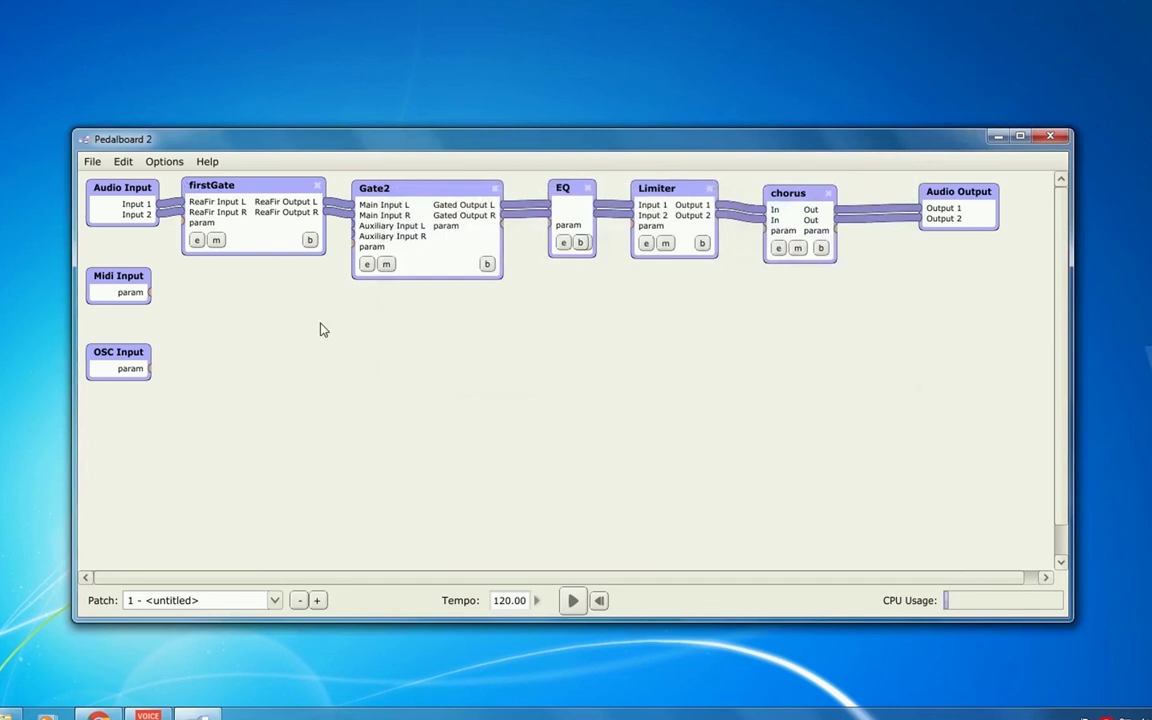
Save the patch set as new_64_bit in the VidWIP folder and reopen new_64_bit.pdl.
key(ctrl+s)
text(new_64_bit)
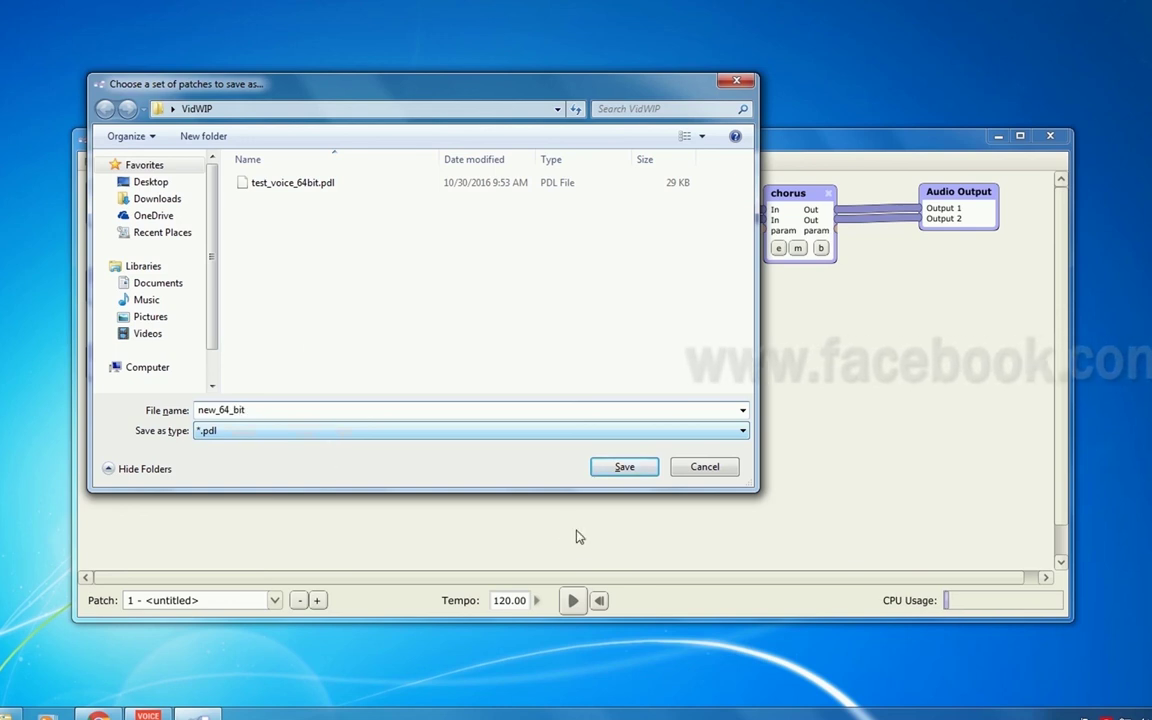
click(625, 470)
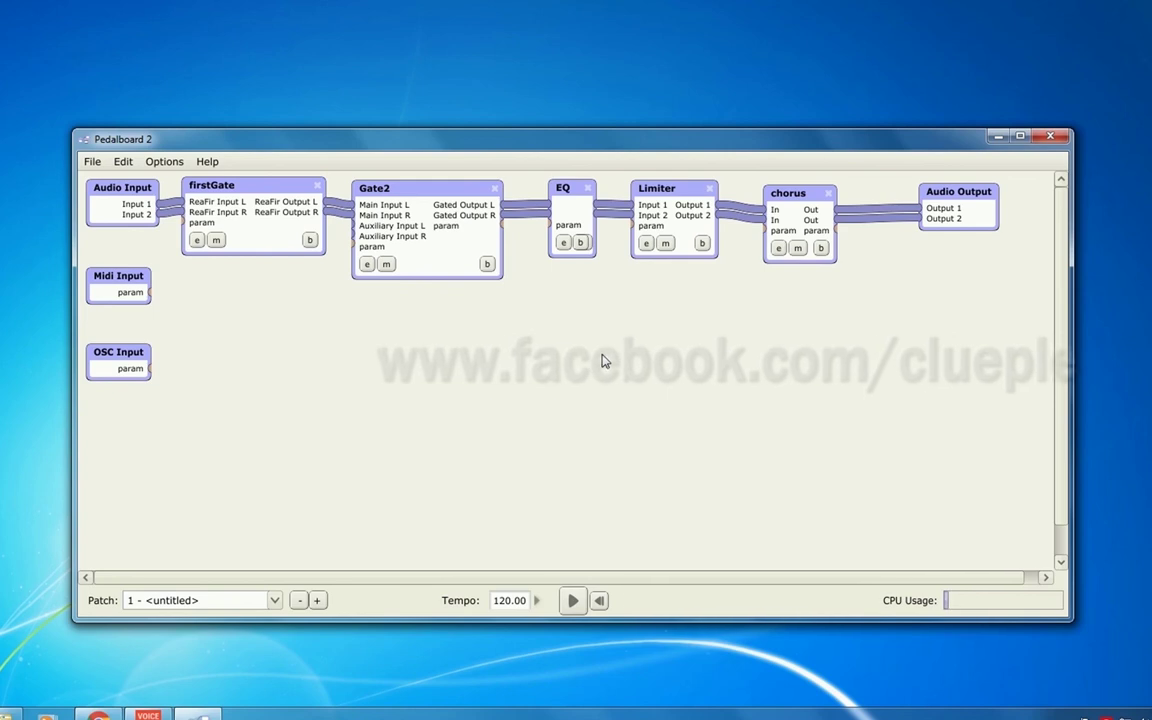
key(ctrl+o)
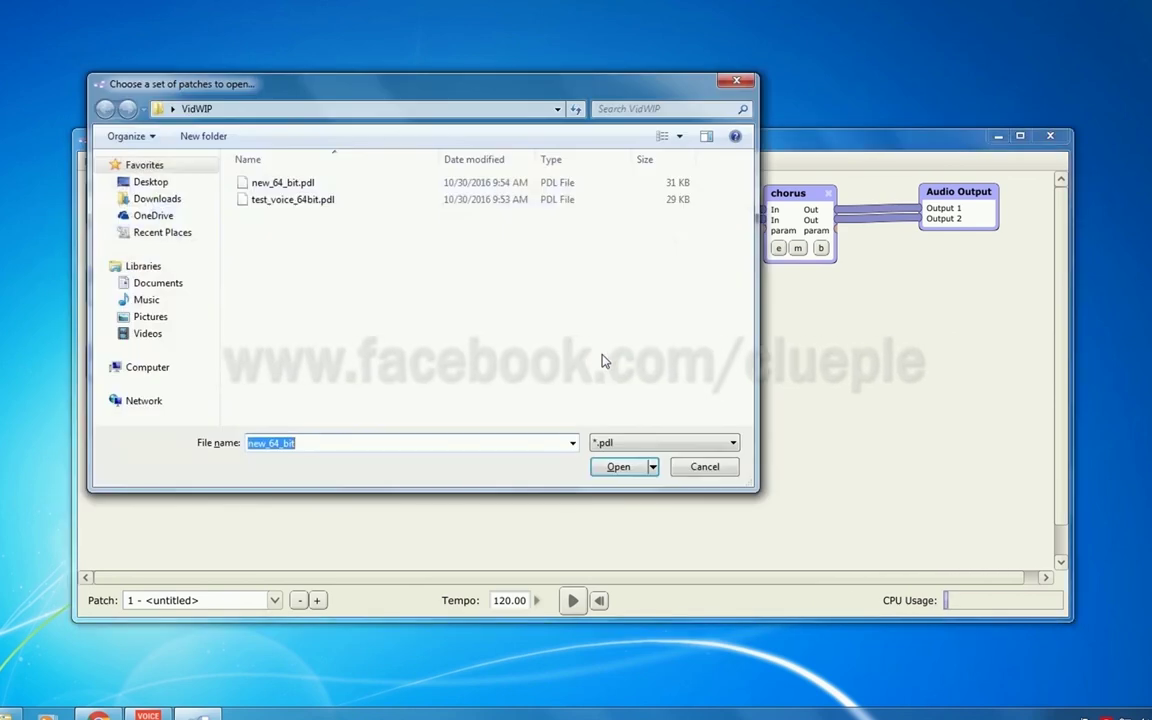
double_click(281, 186)
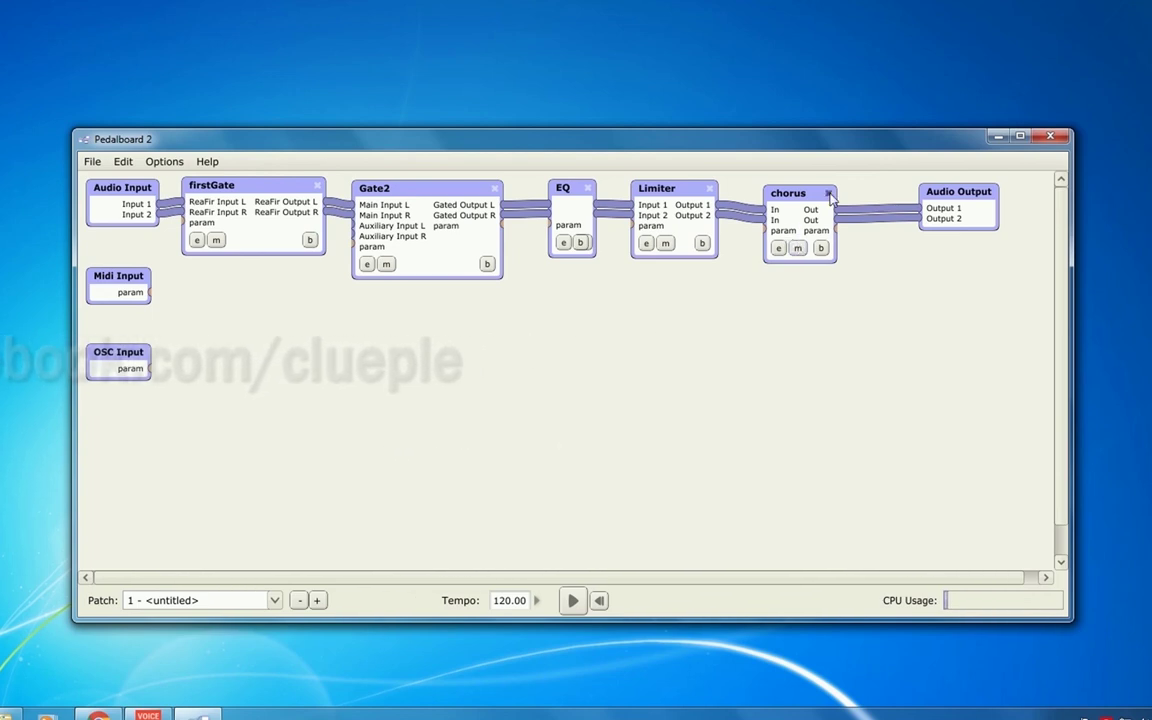
Remove the chorus plugin and connect the Limiter's outputs directly to Audio Output.
click(828, 193)
drag(717, 204, 921, 207)
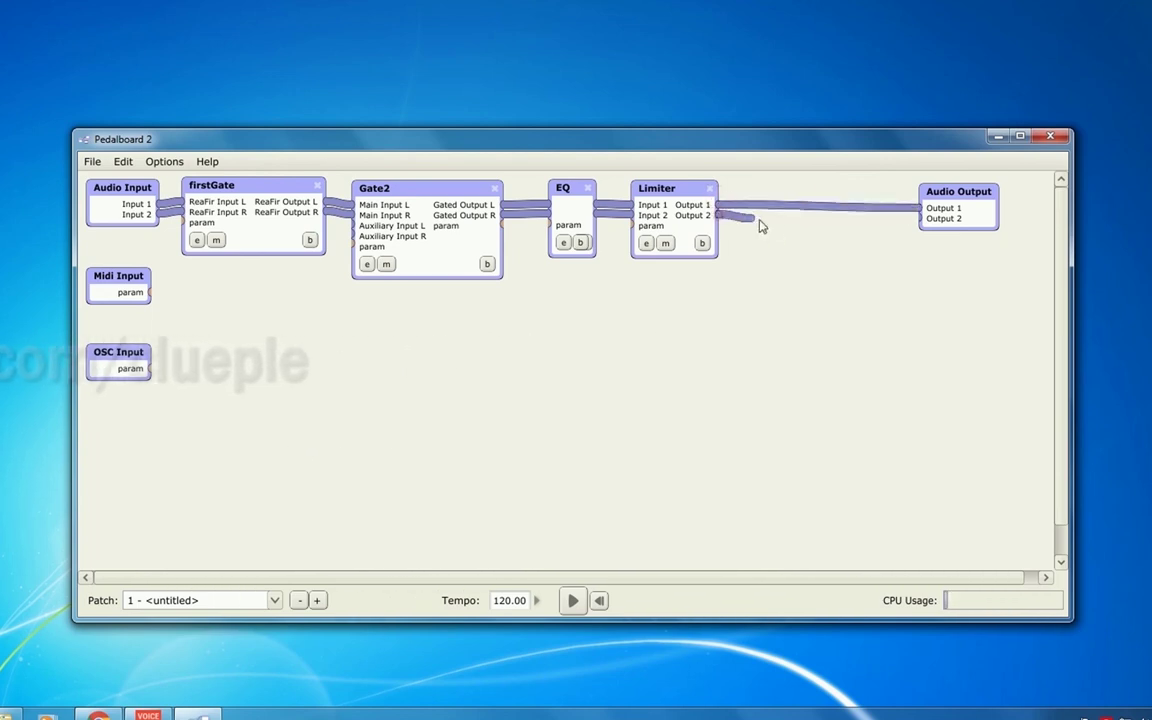
Load the test_voice_64bit patch set and switch back to new_64_bit.pdl.
key(ctrl+o)
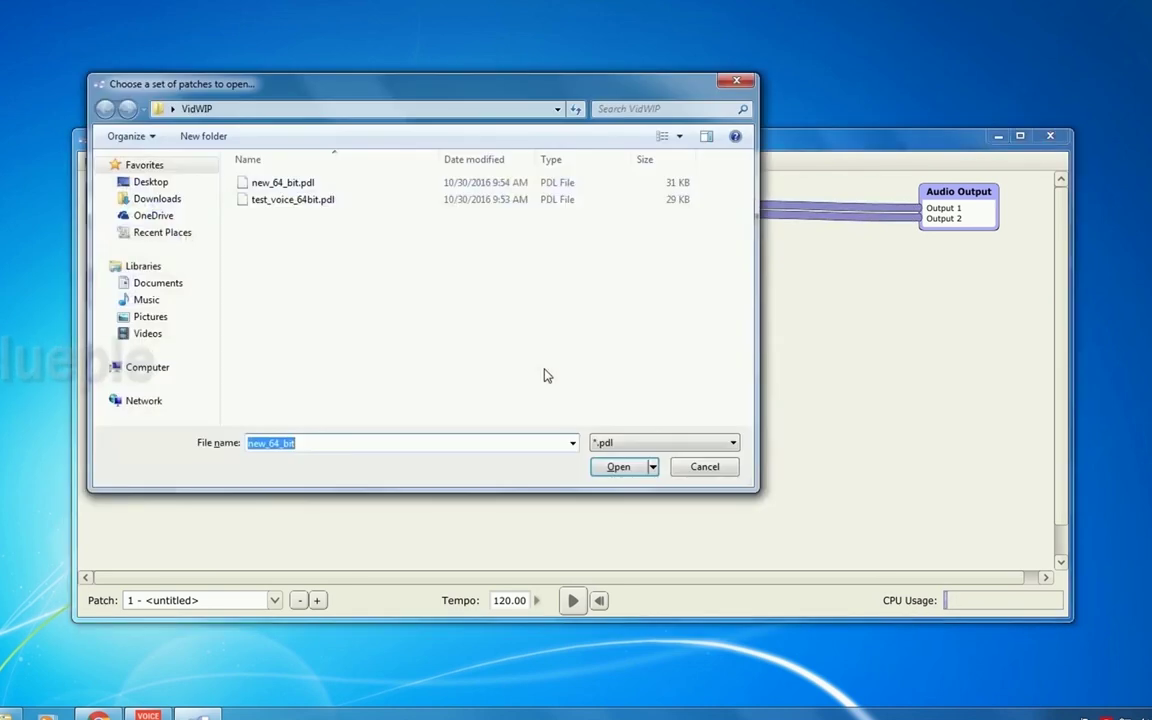
click(617, 467)
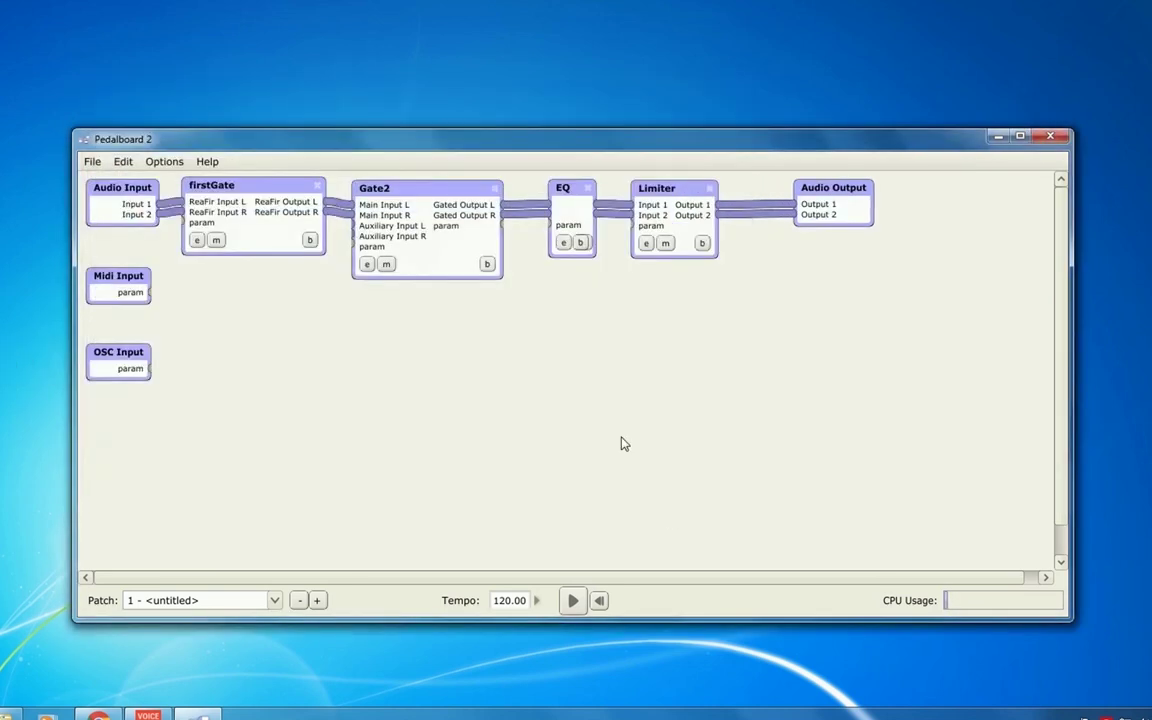
key(ctrl+o)
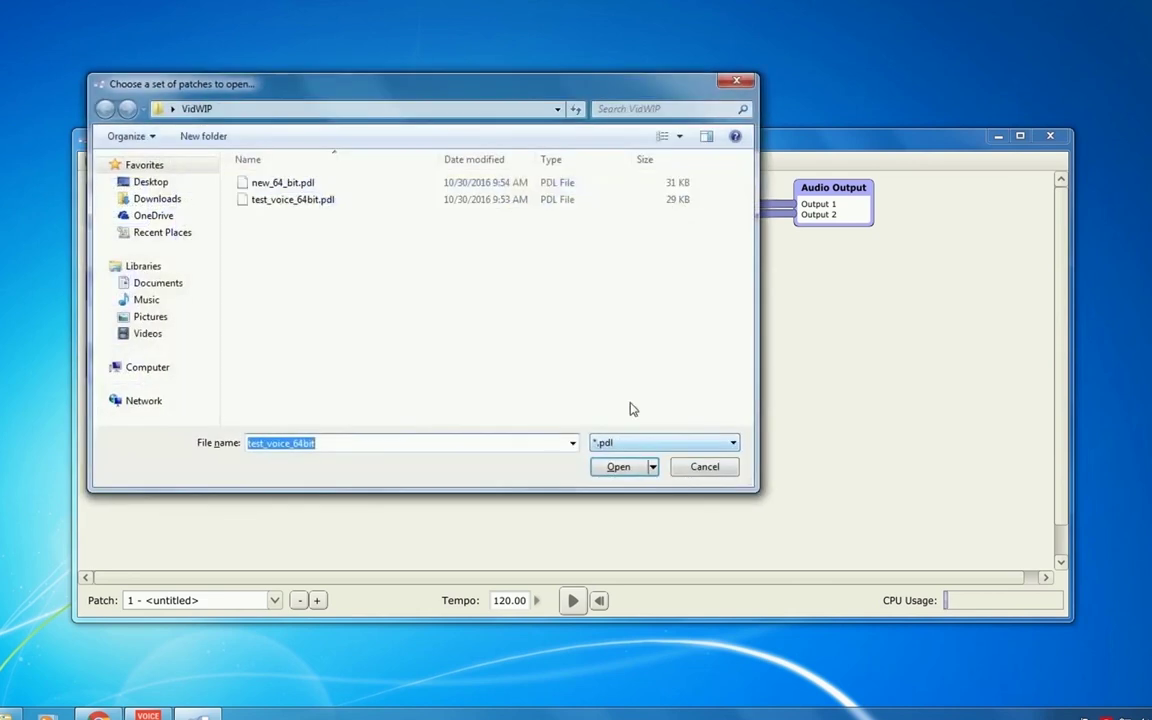
double_click(283, 182)
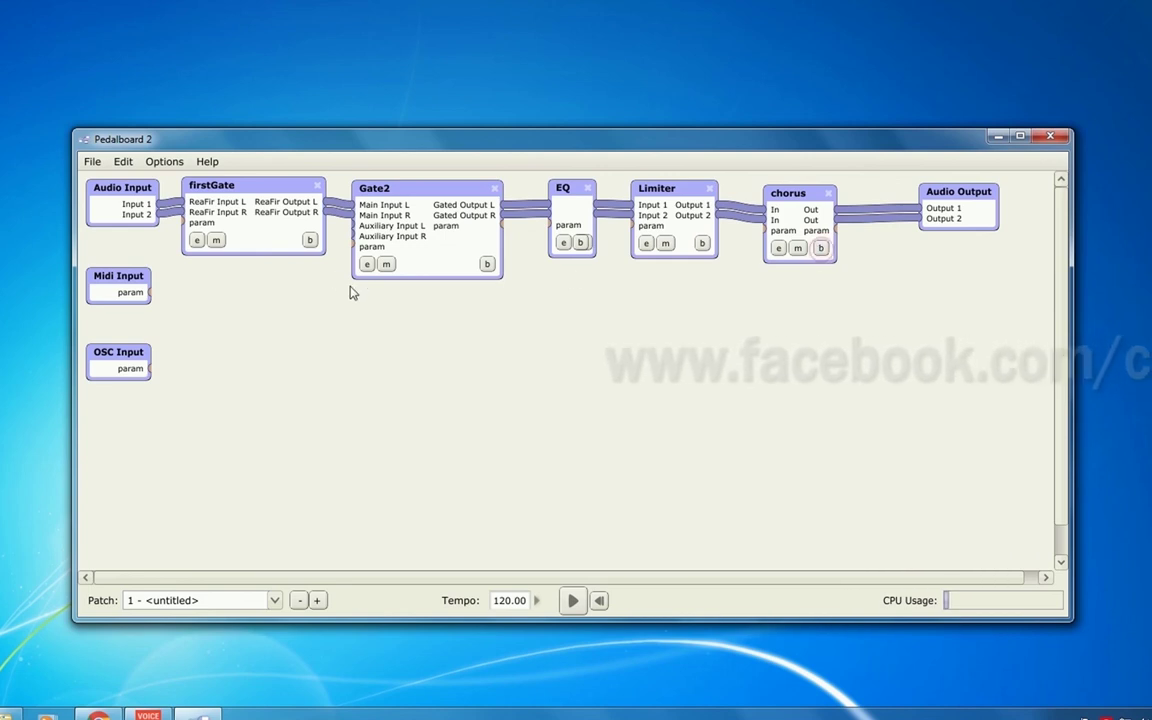
Bypass the chorus plugin, and toggle the bypass of firstGate and Gate2 on and off.
click(820, 247)
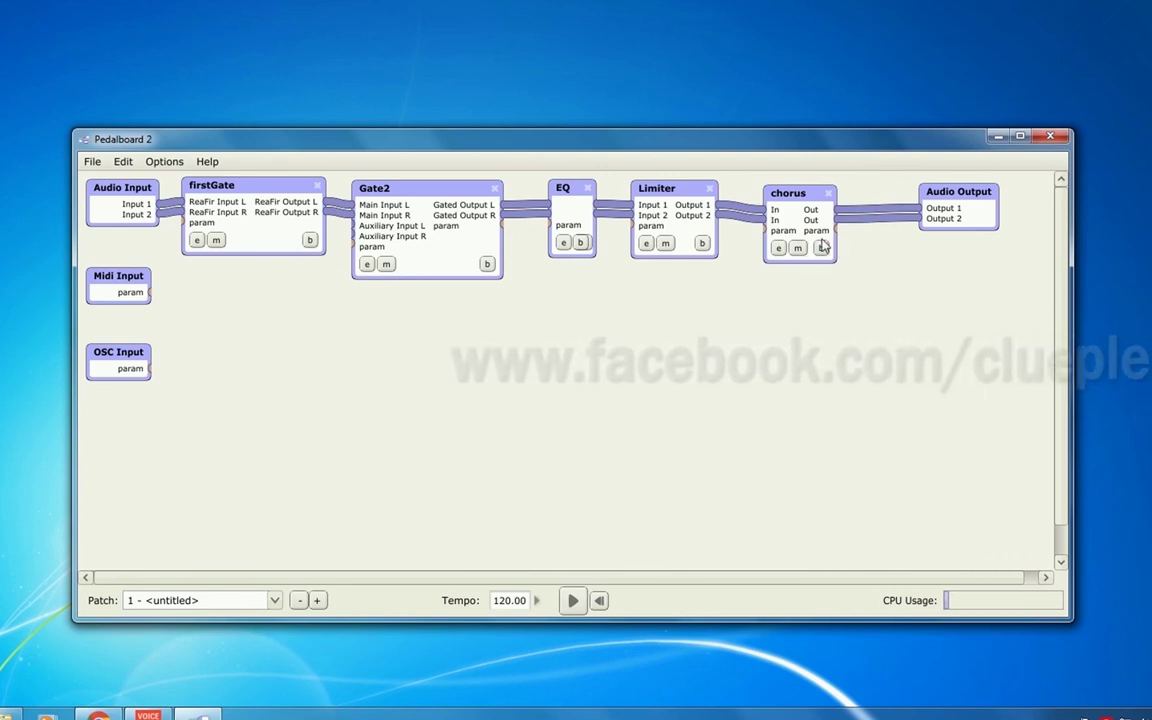
click(310, 241)
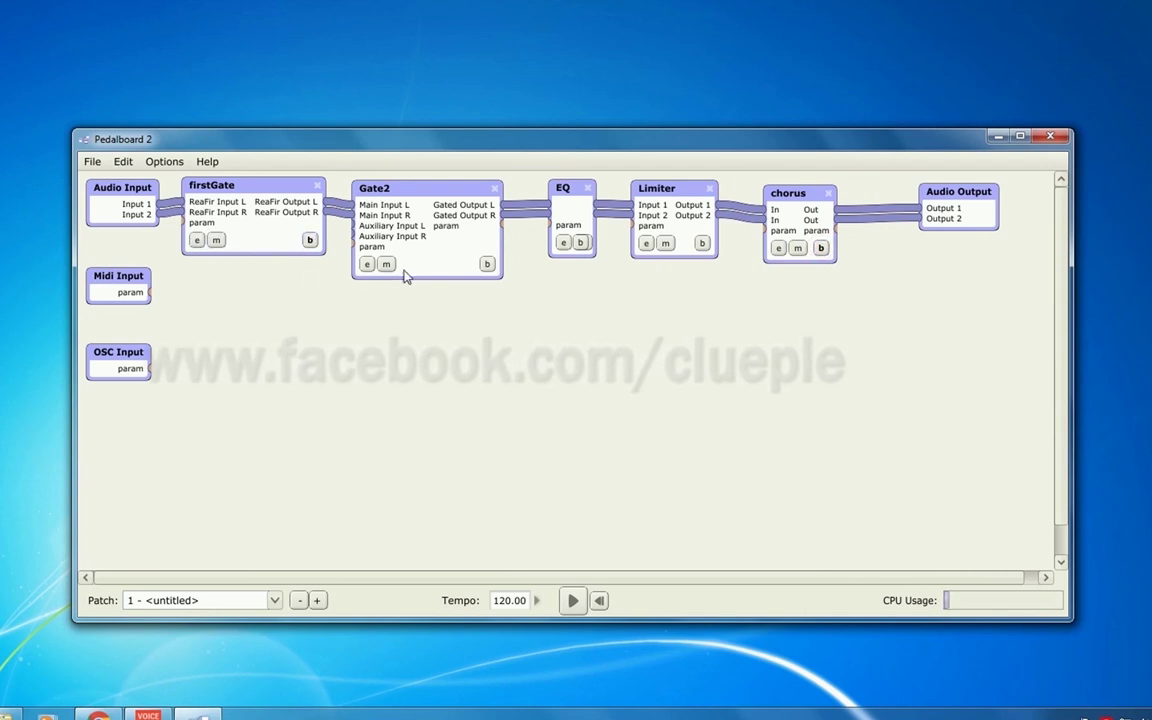
click(487, 263)
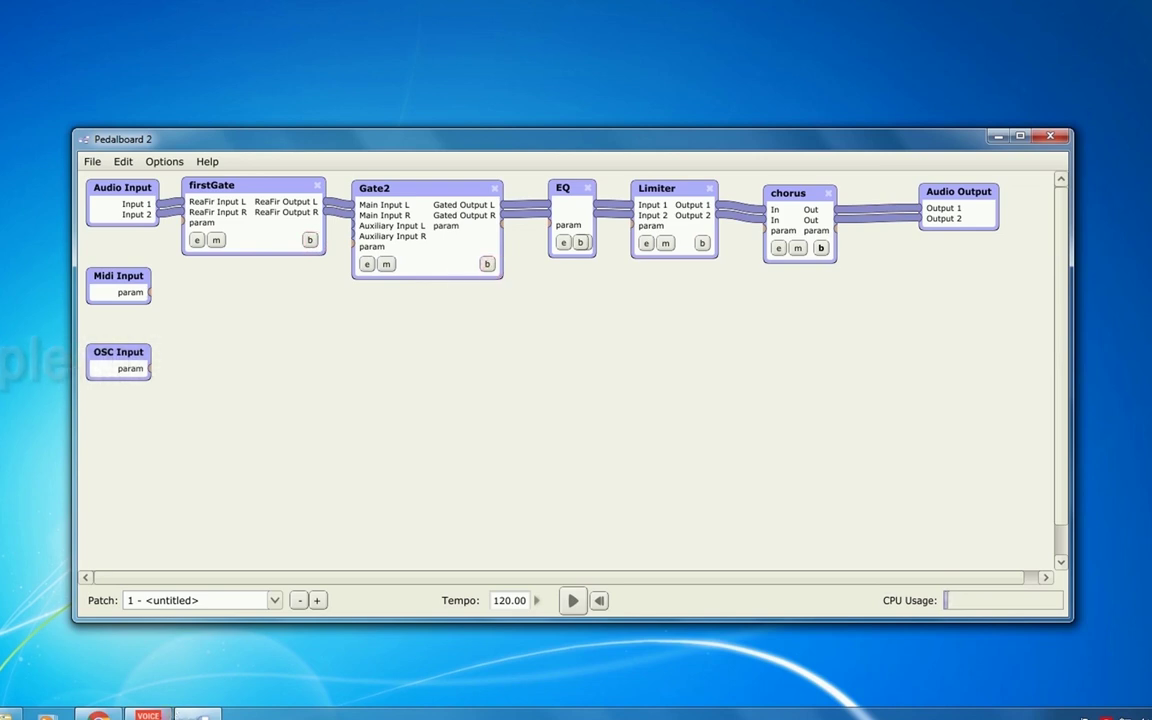
Switch to the VoiceMeeter Banana mixer.
key(alt+Tab)
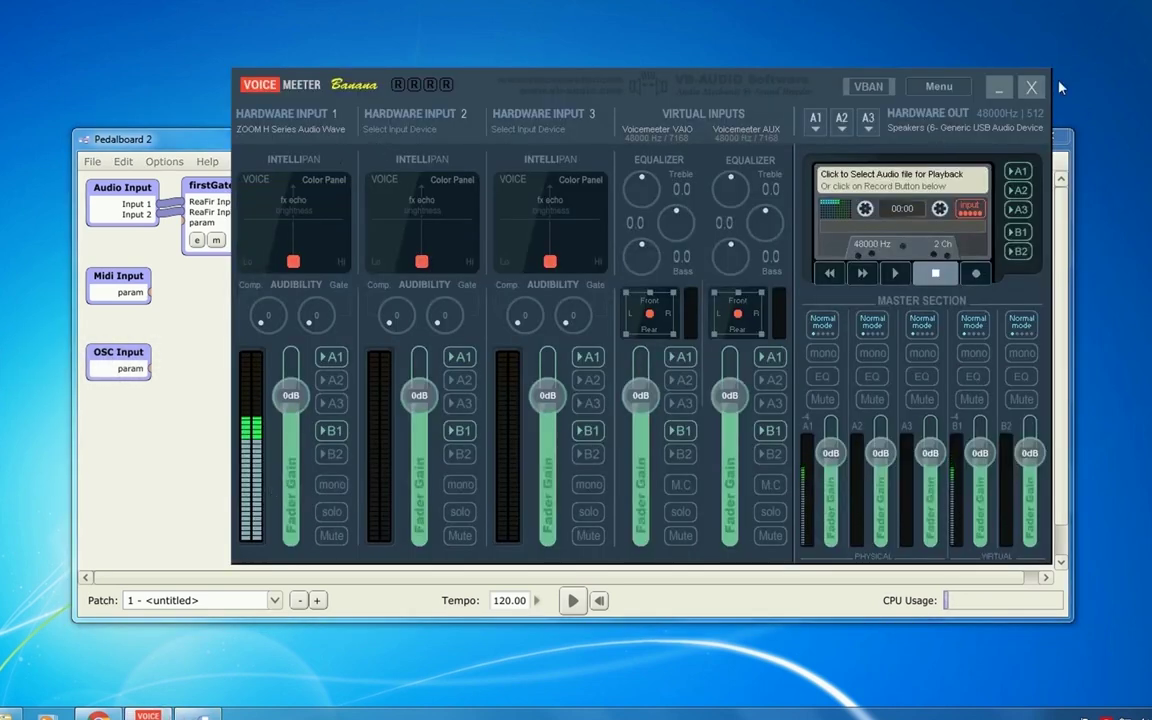